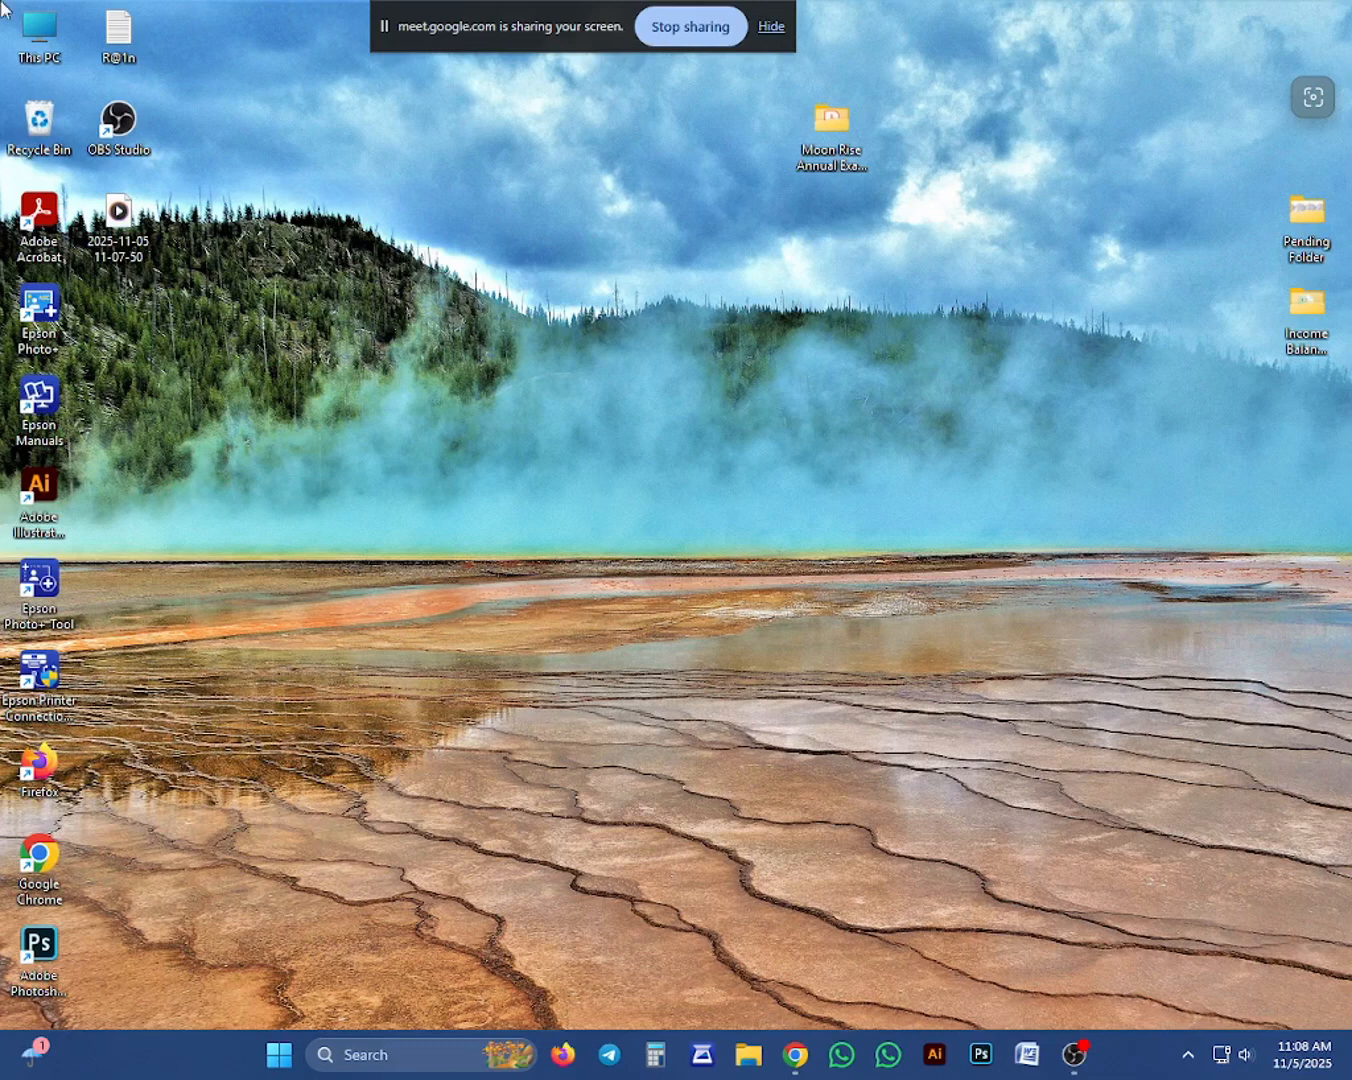
Create a Microsoft Office Word Document on the desktop under its default name and open it in Word.
right_click(487, 229)
mouse_move(572, 400)
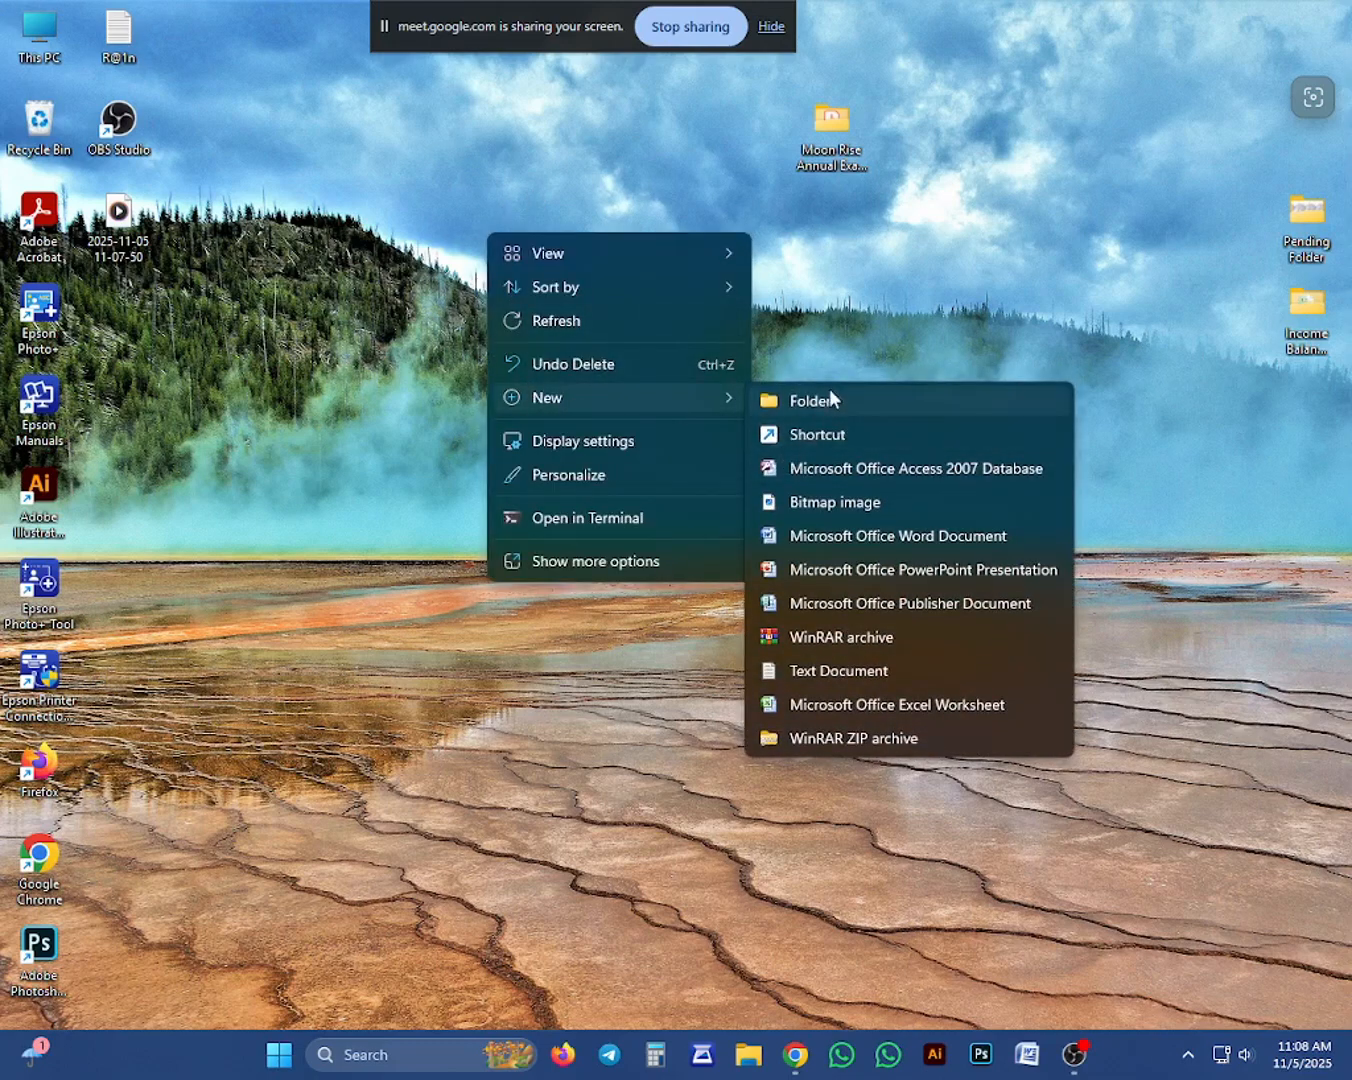
click(845, 535)
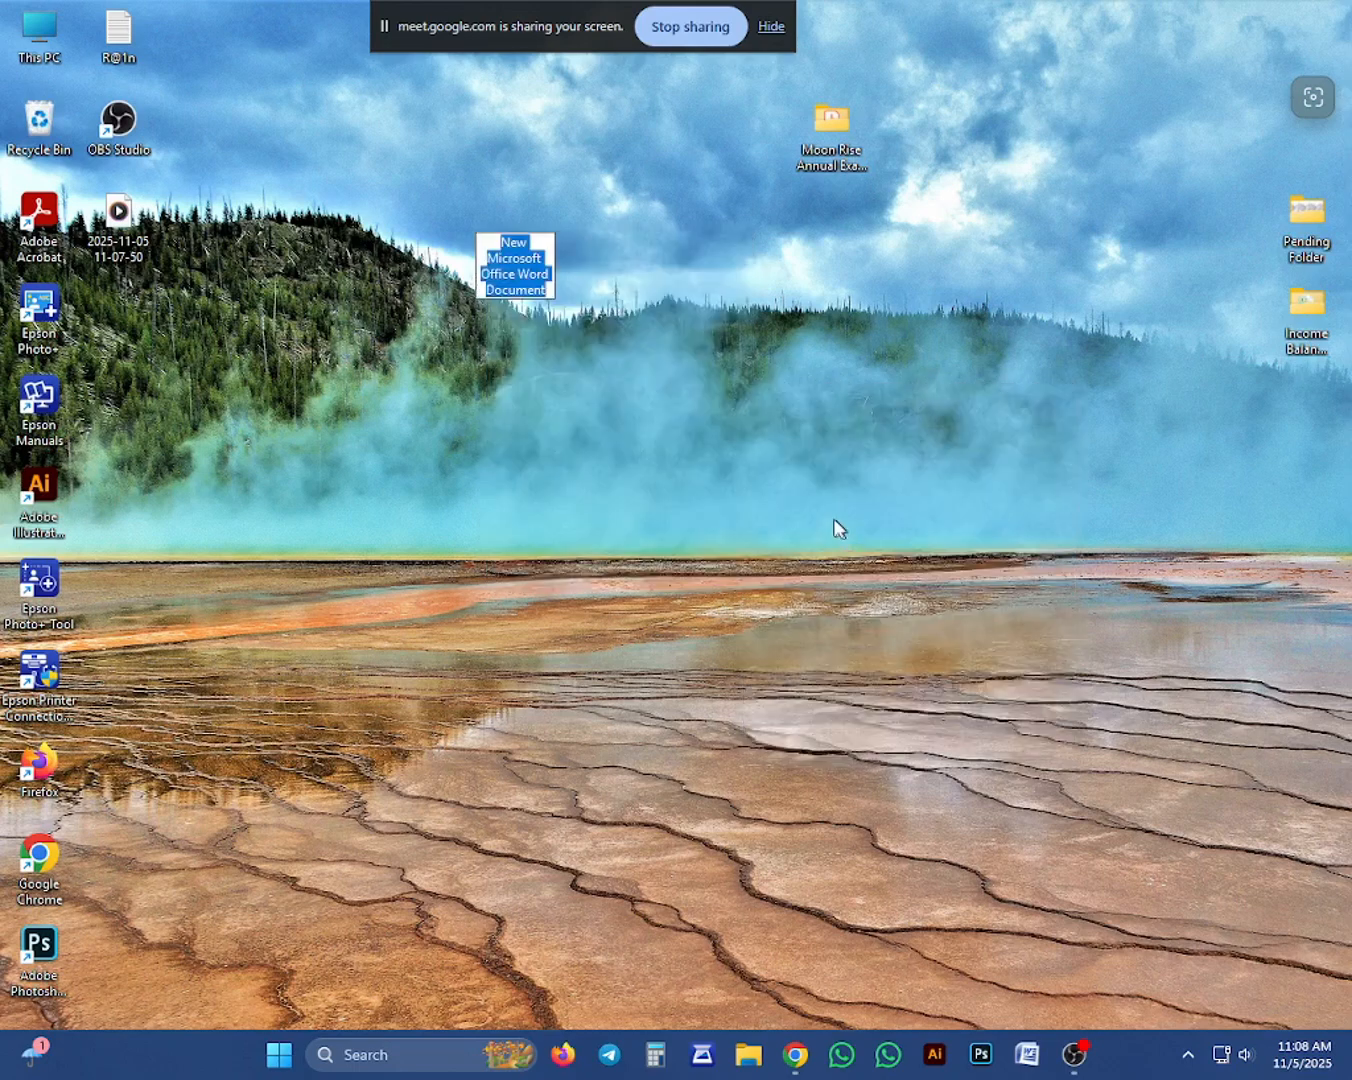
key(Return)
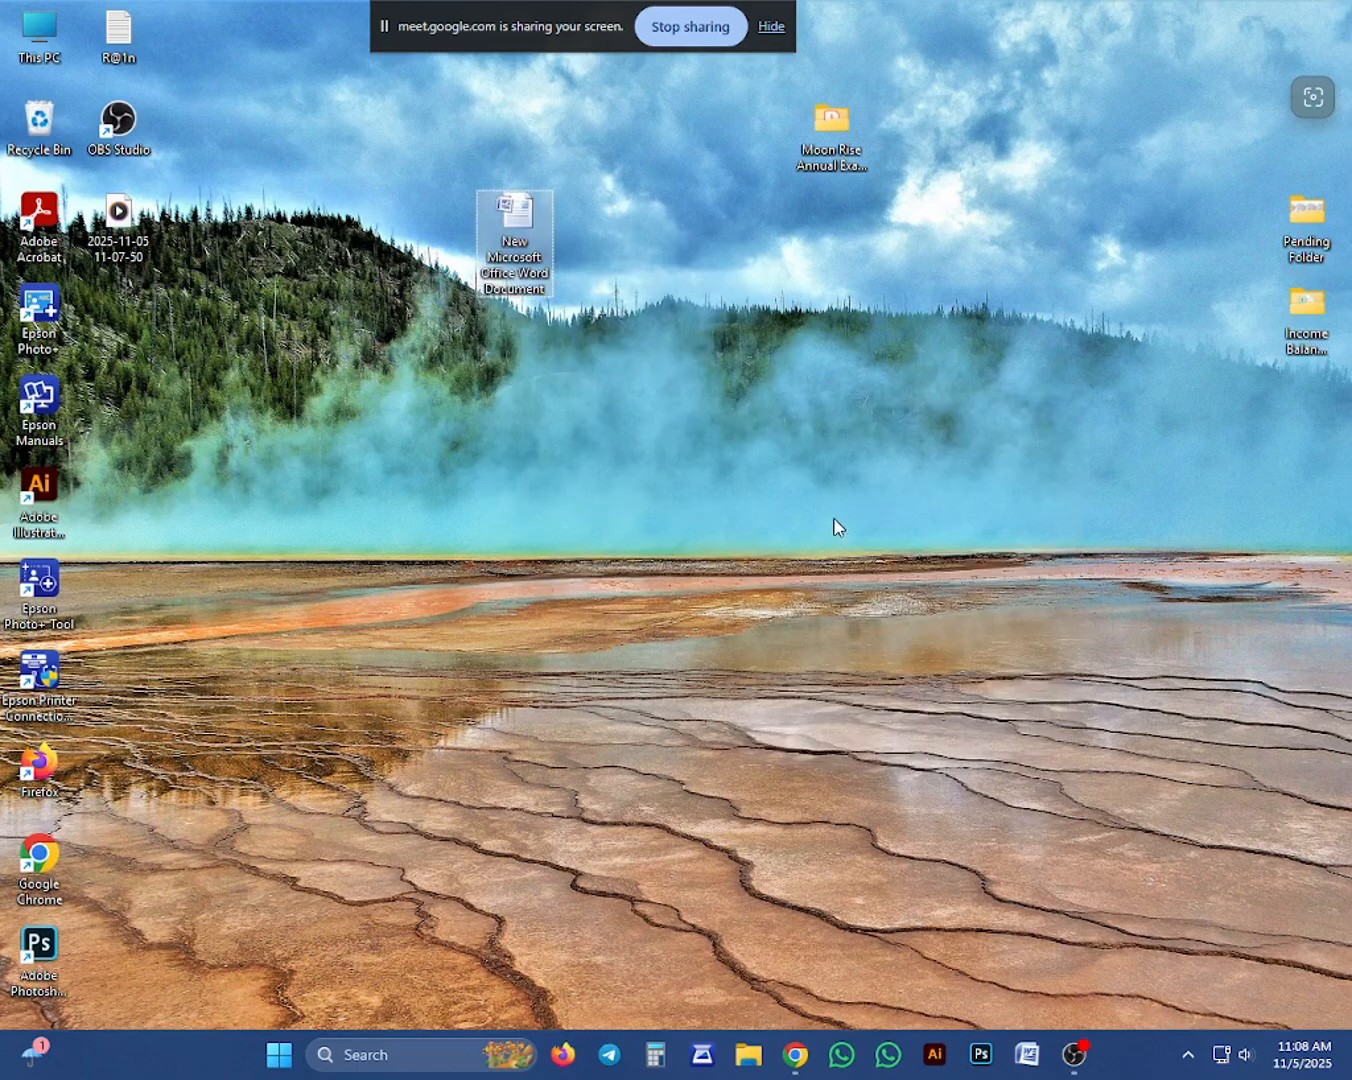
key(Return)
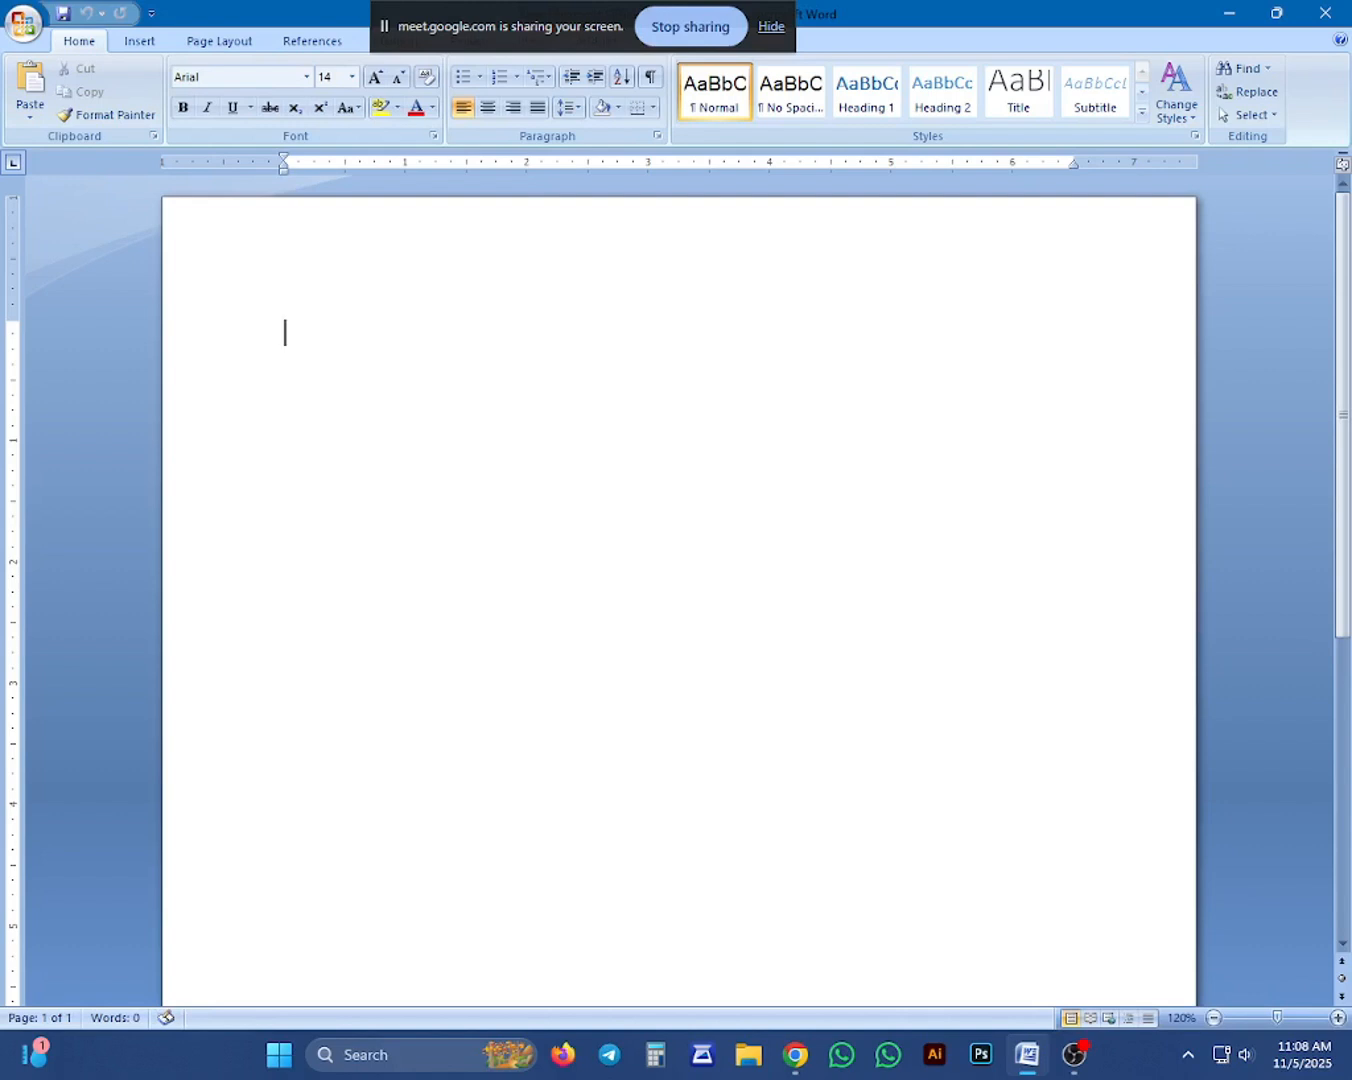
Try the built-in Equity theme on the blank document and switch it to the Office theme.
click(460, 36)
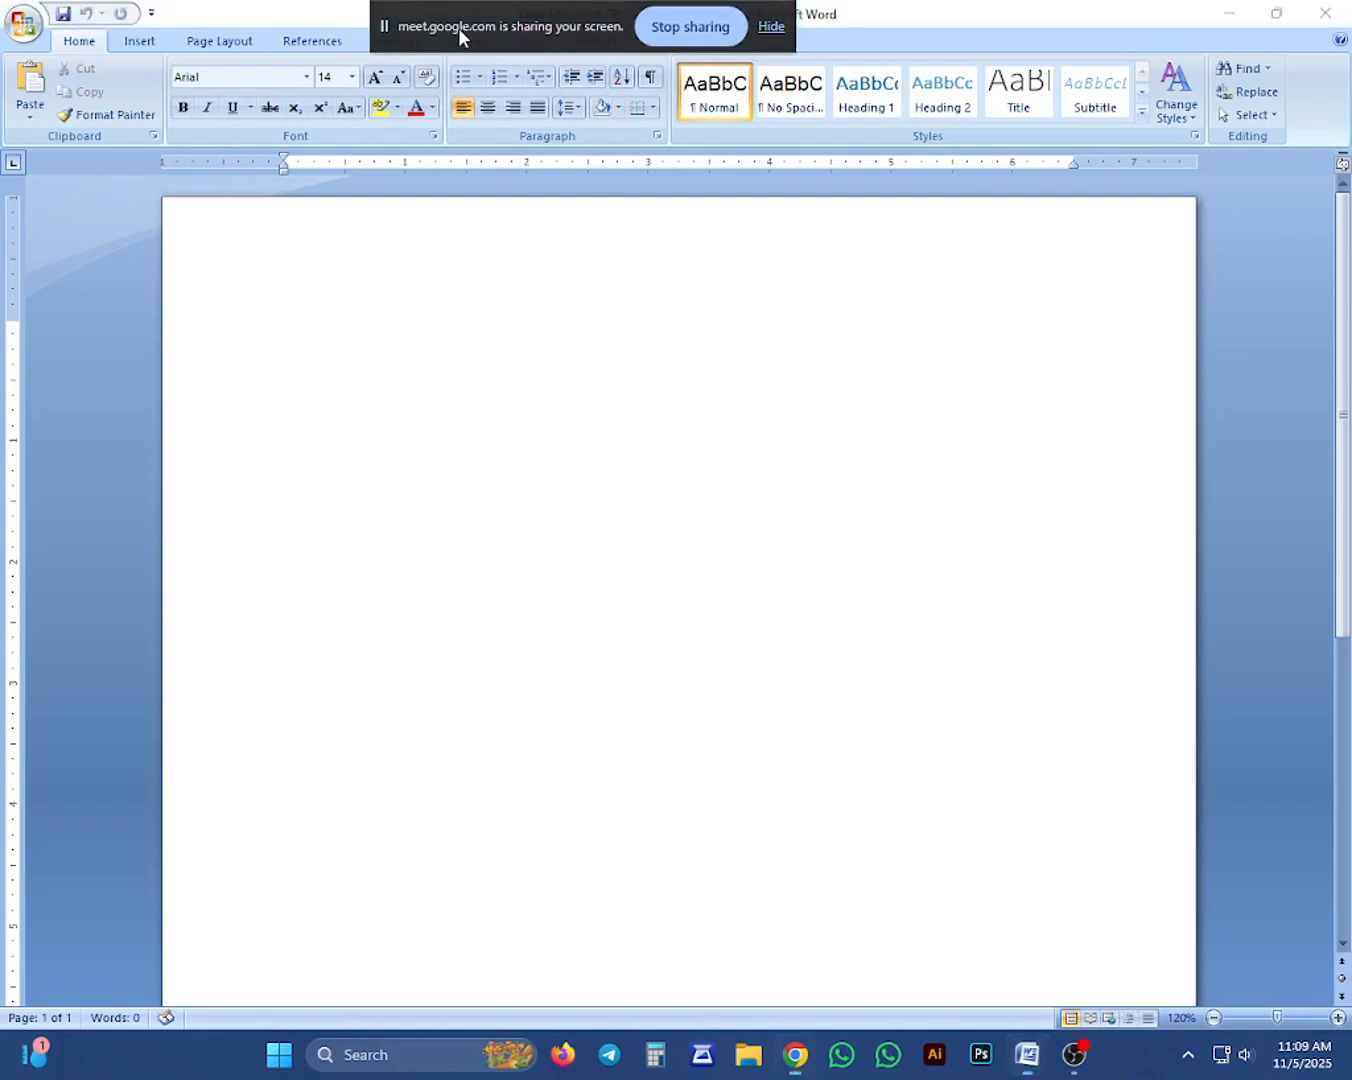
drag(460, 29, 650, 1)
click(222, 46)
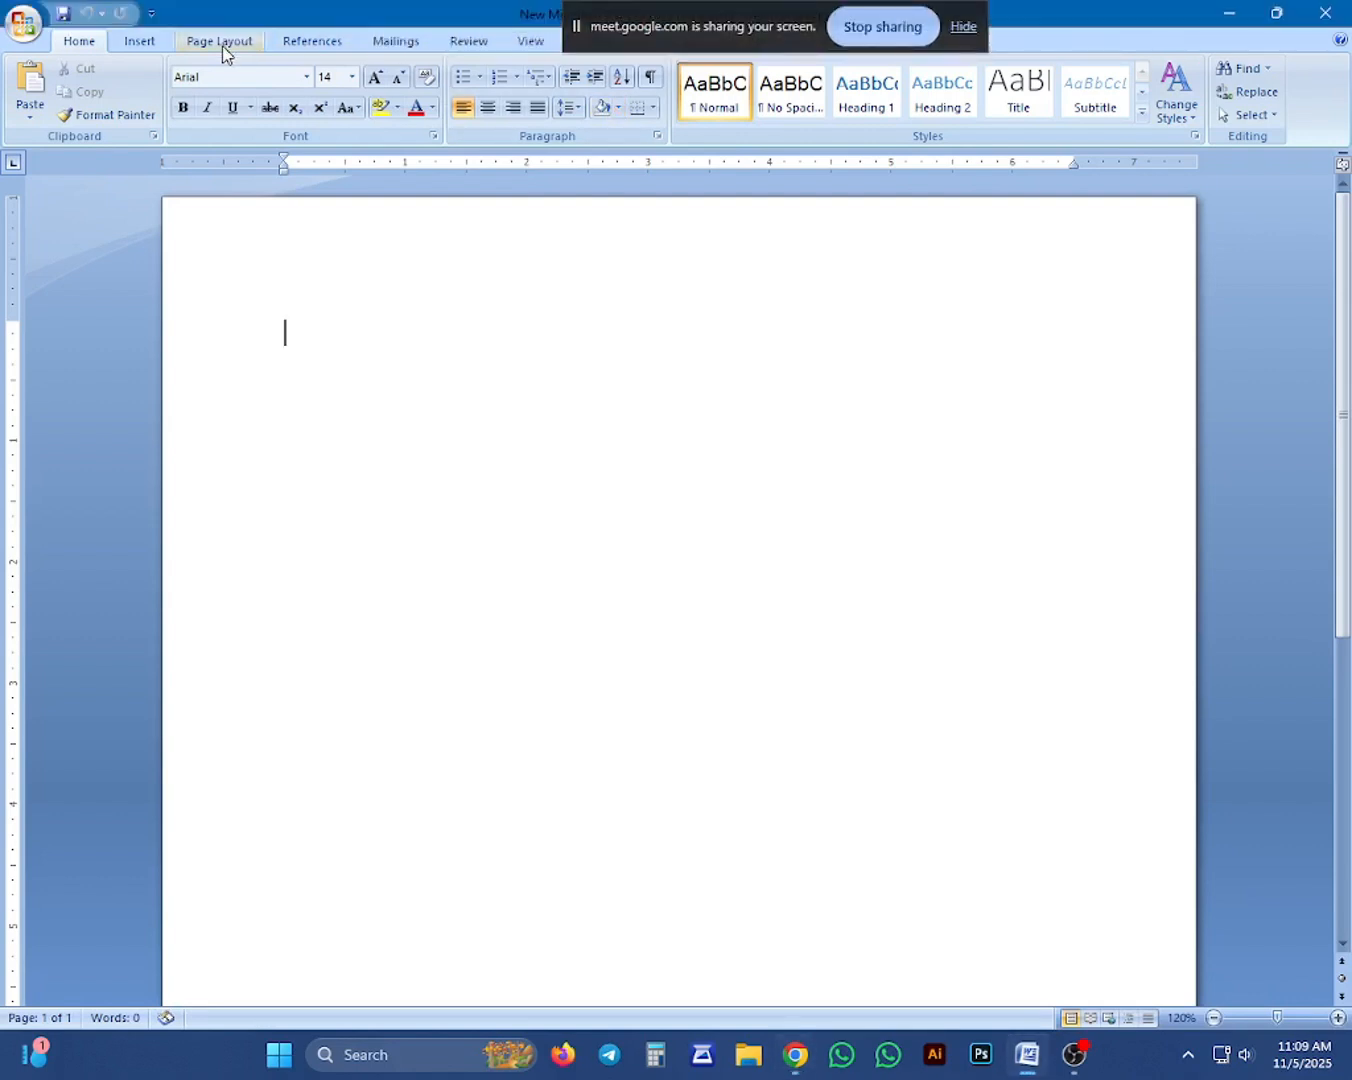
click(221, 42)
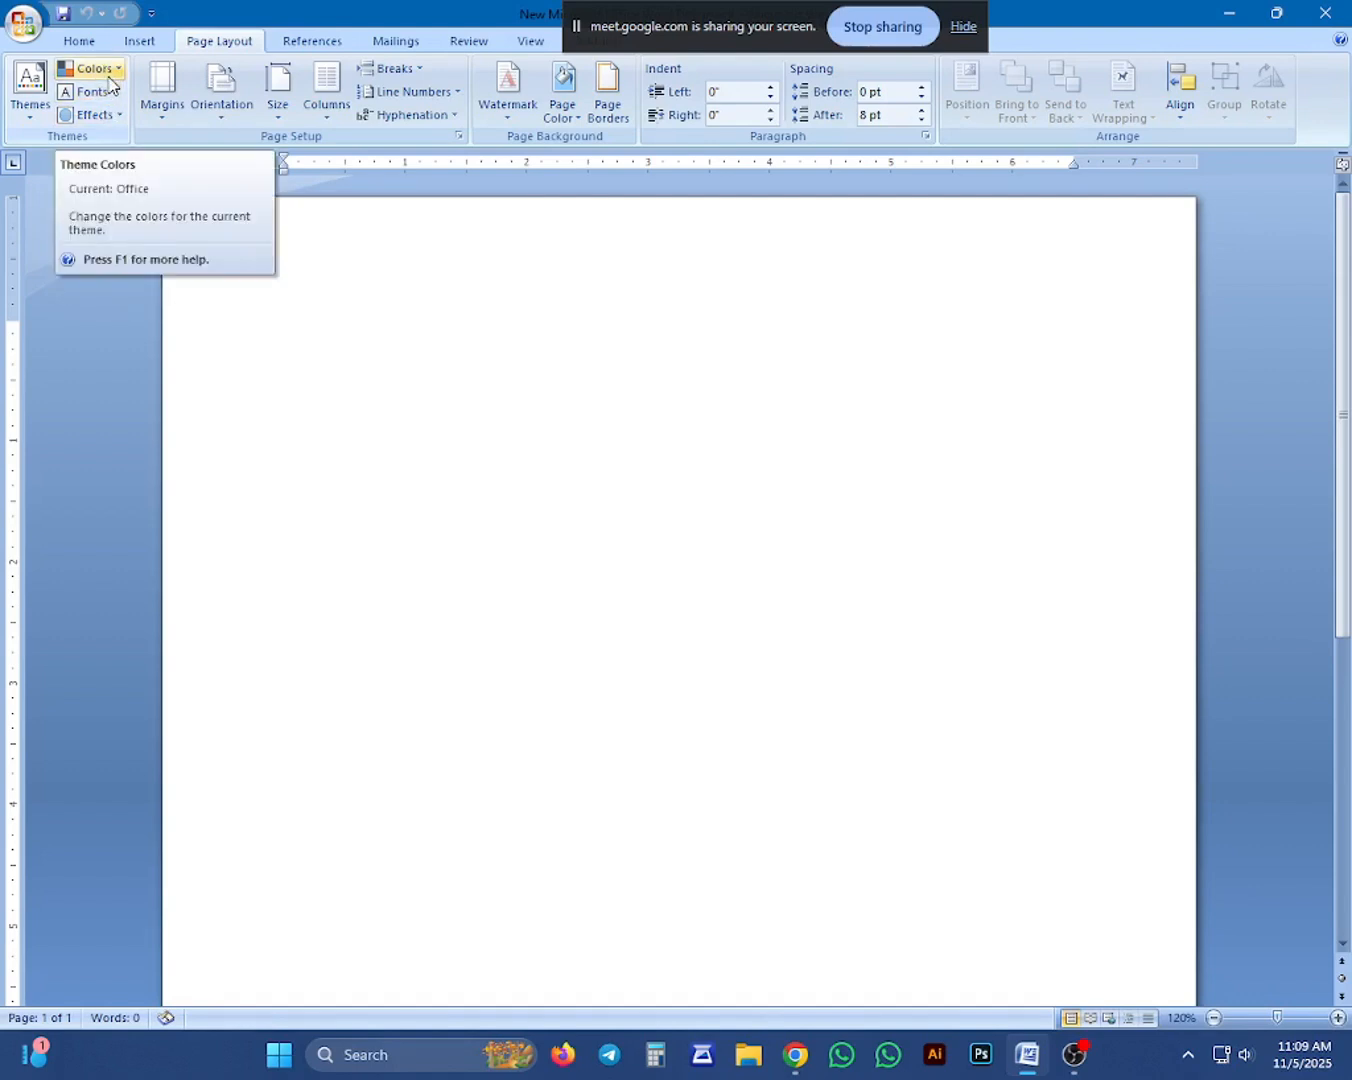
click(29, 85)
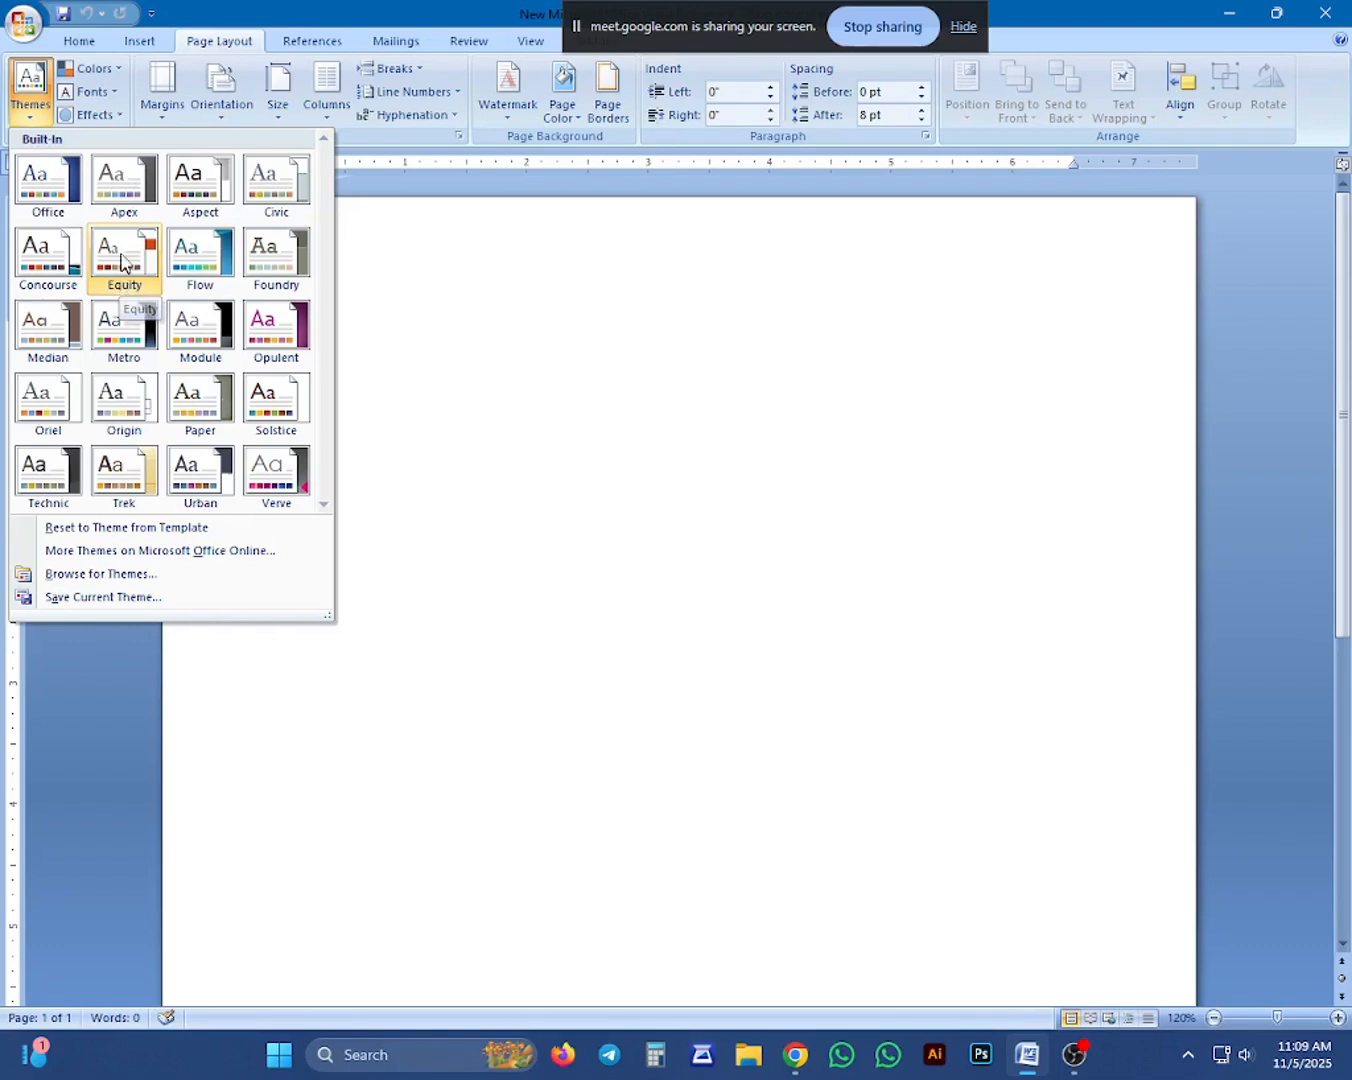
click(121, 262)
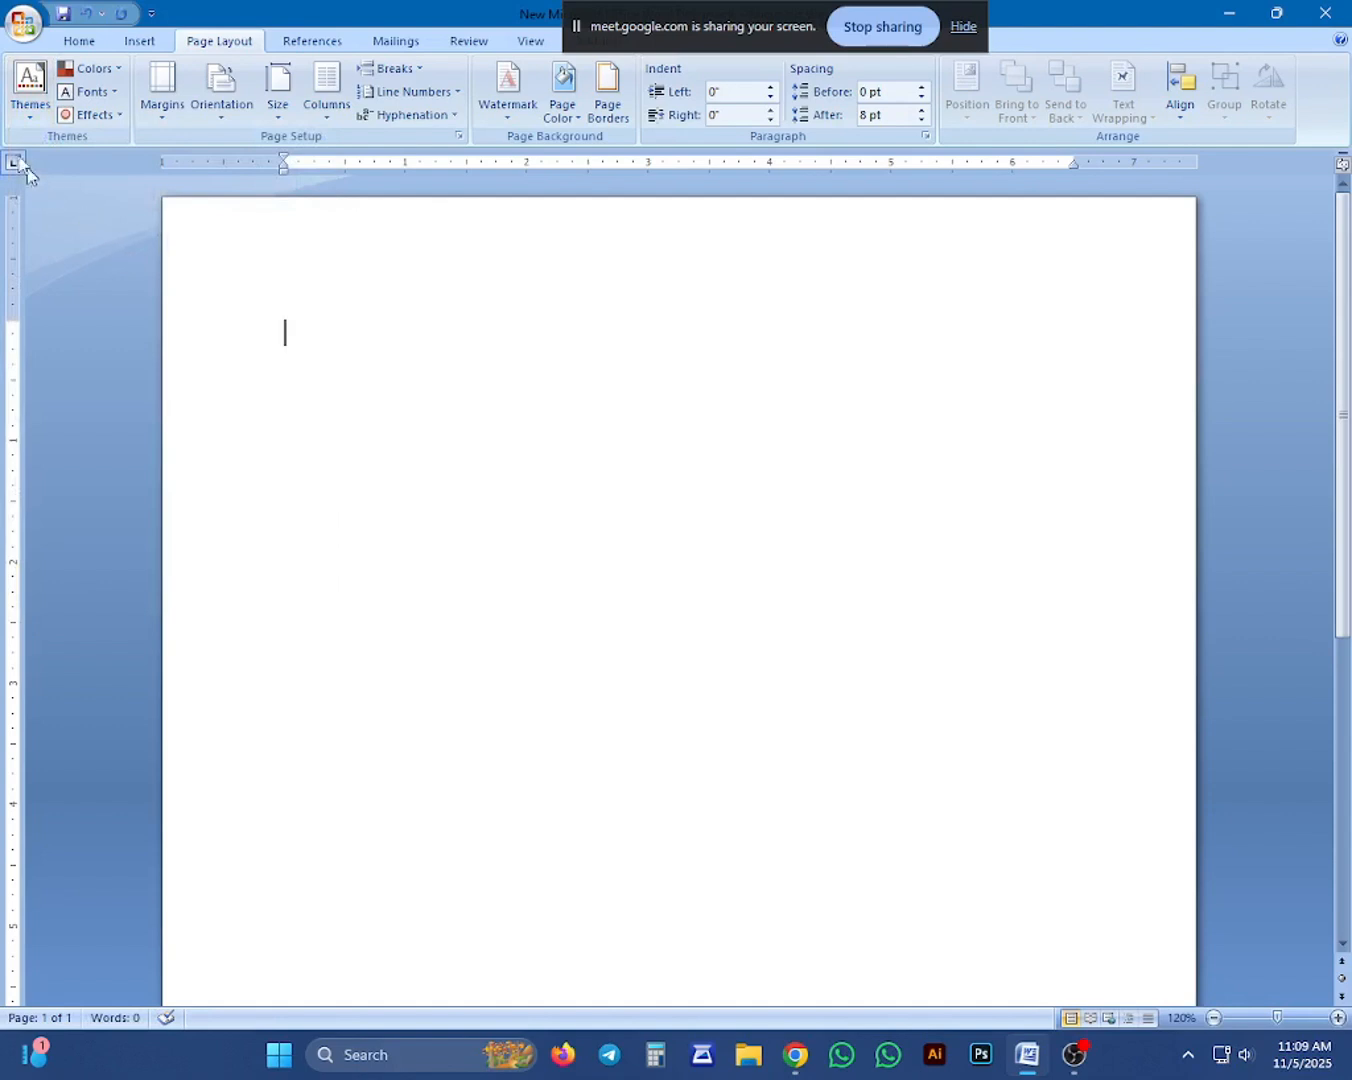
click(30, 92)
click(46, 212)
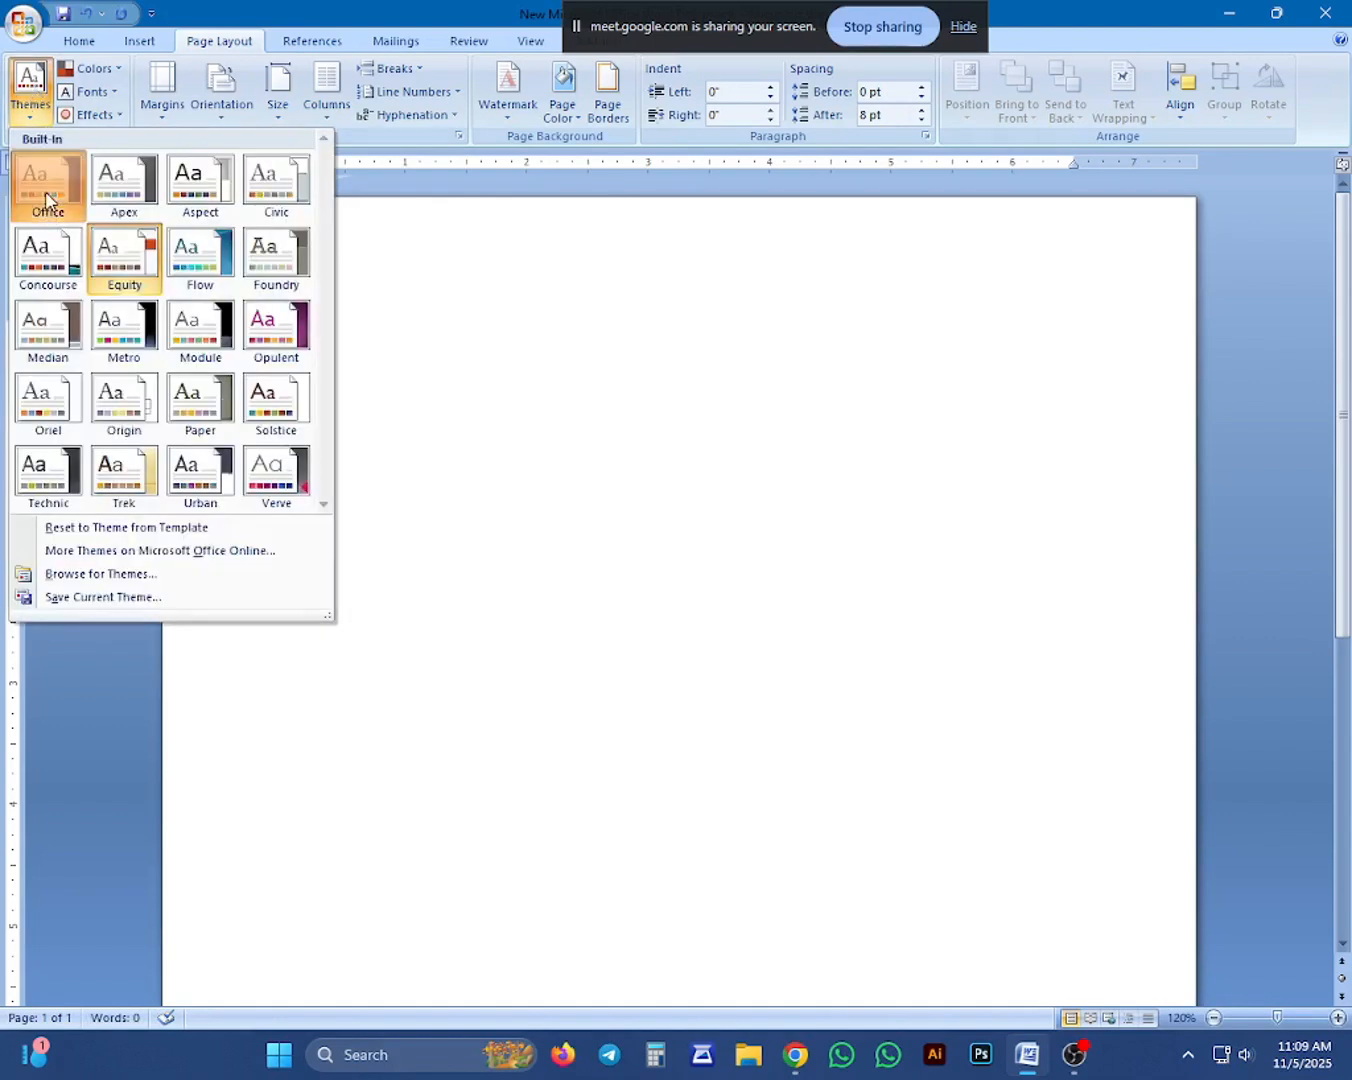
Insert the built-in Mod cover page at the start of the document.
click(138, 42)
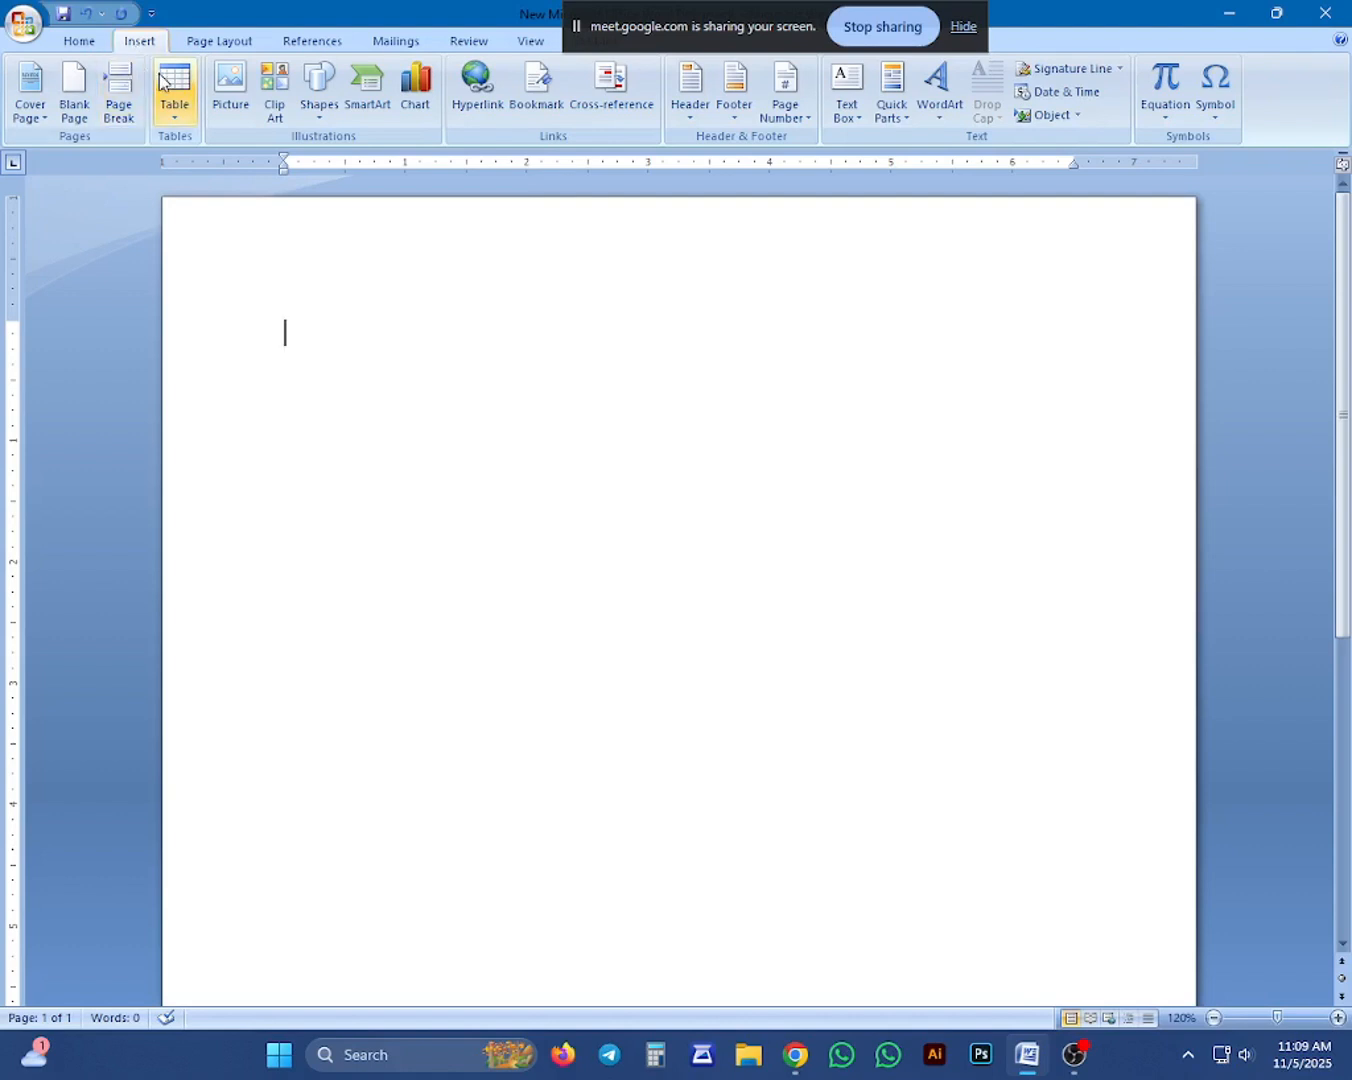
click(33, 119)
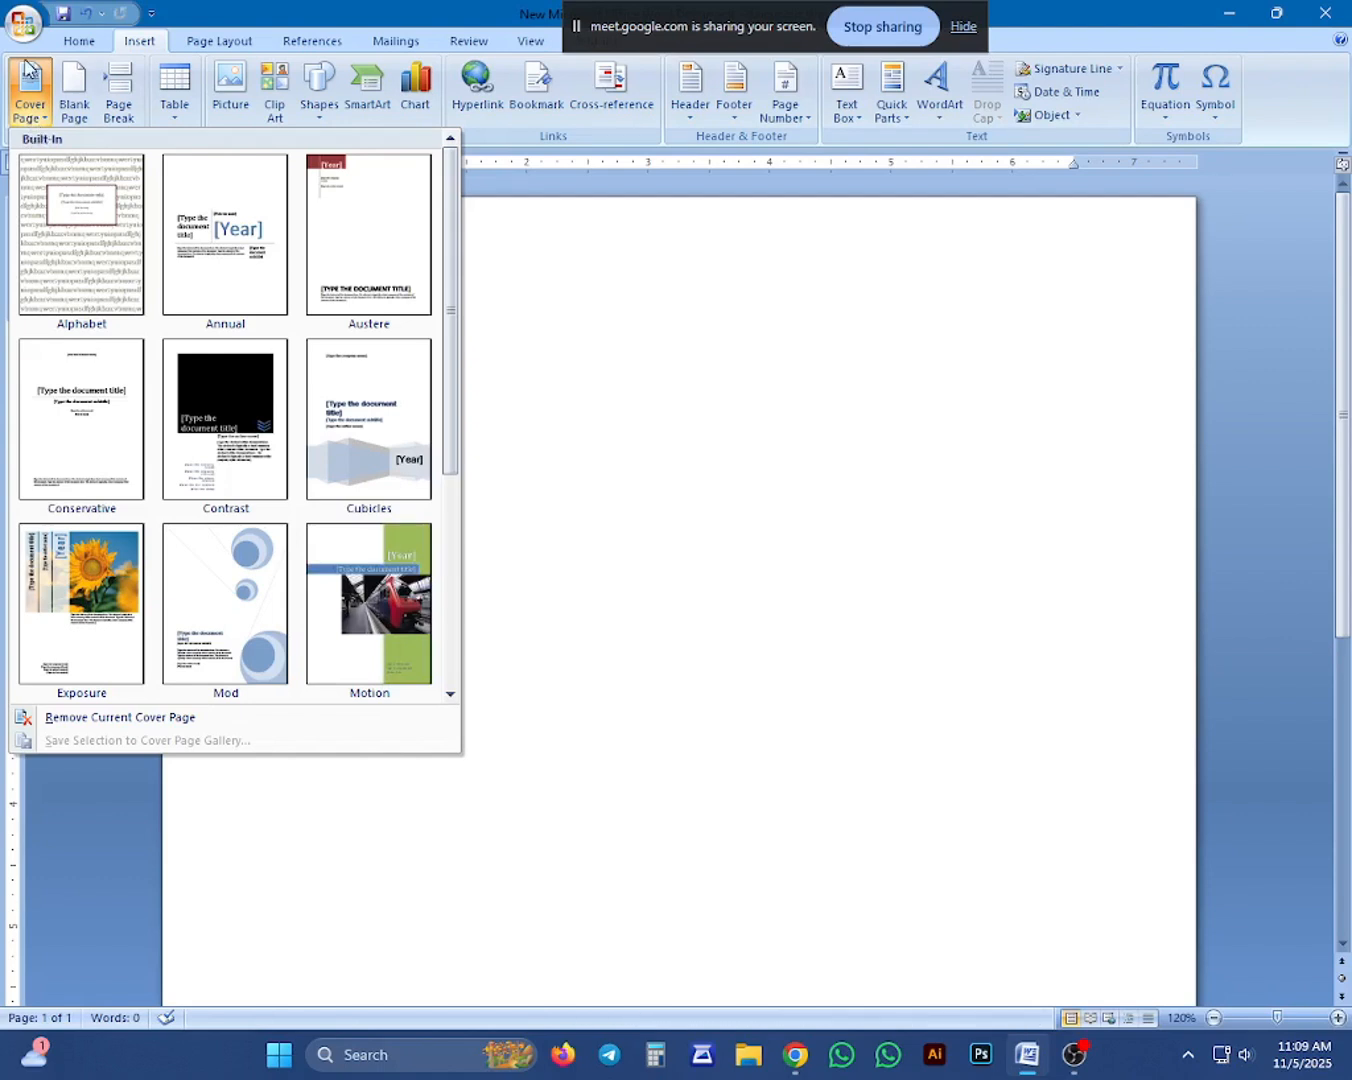
scroll(302, 443, down, 2)
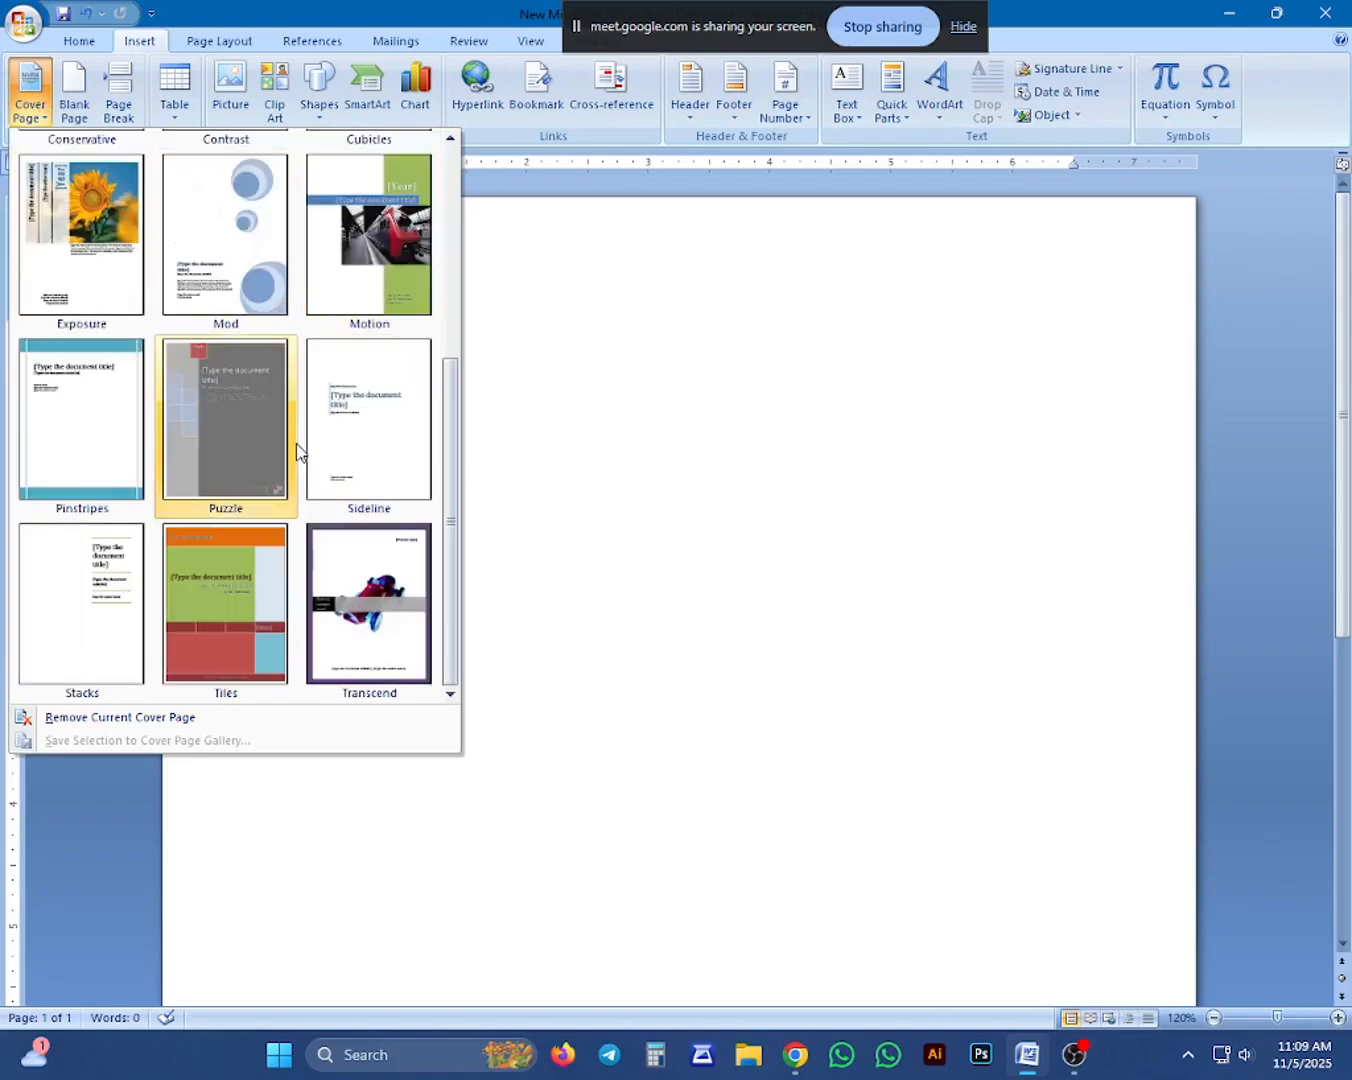
click(193, 221)
scroll(395, 291, up, 10)
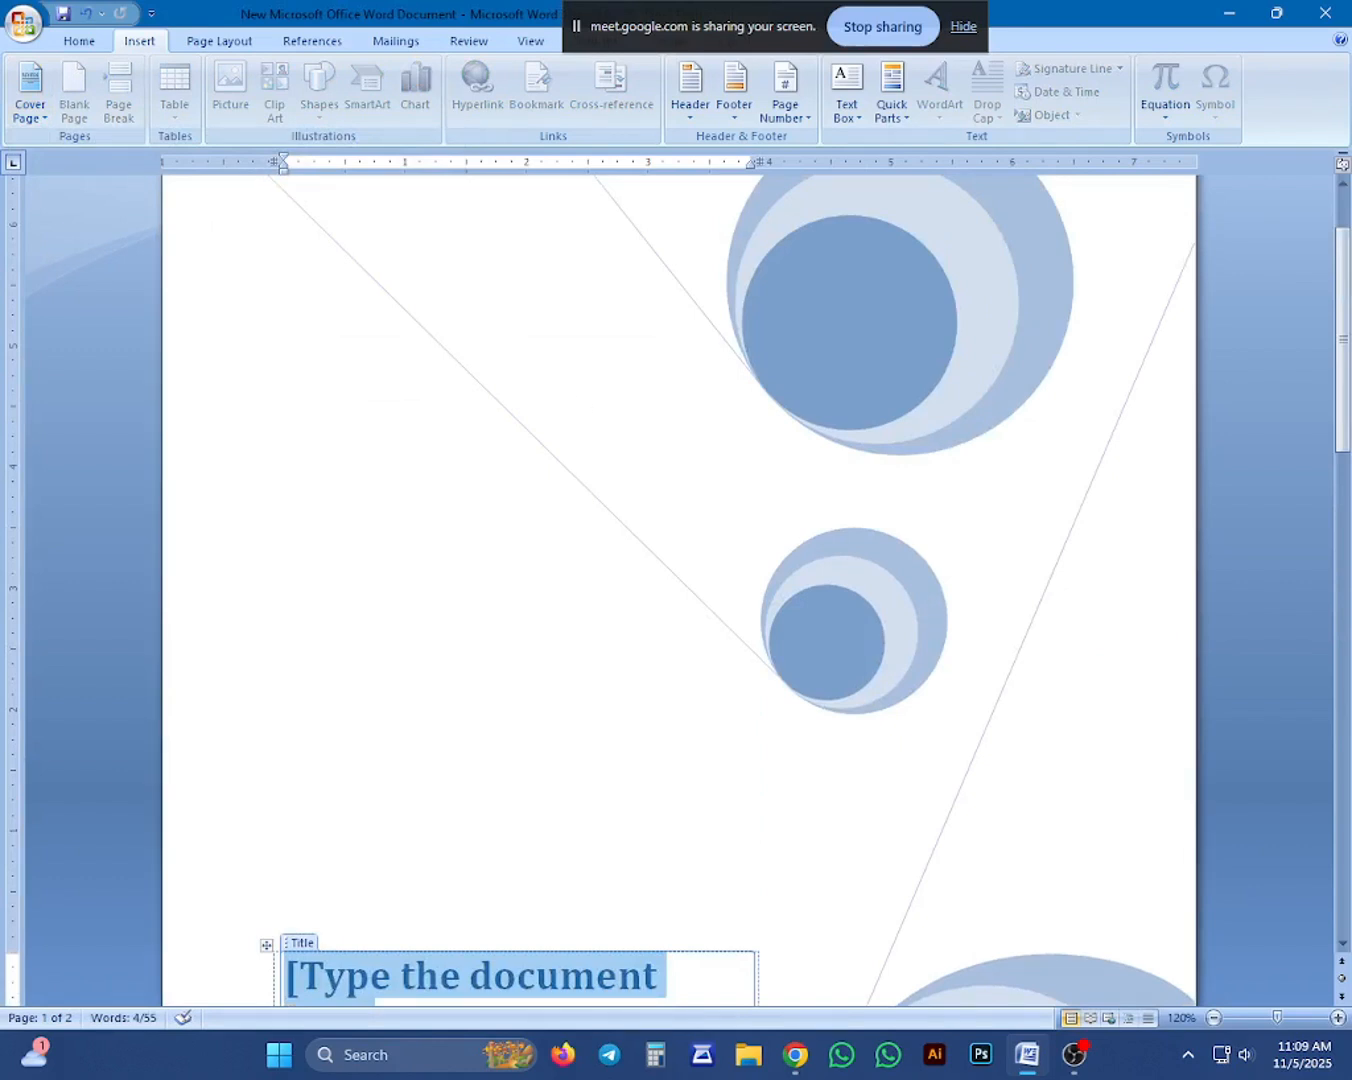
Replace the Mod cover page with the built-in Motion design and look over its title banner and picture.
click(36, 110)
scroll(200, 300, down, 2)
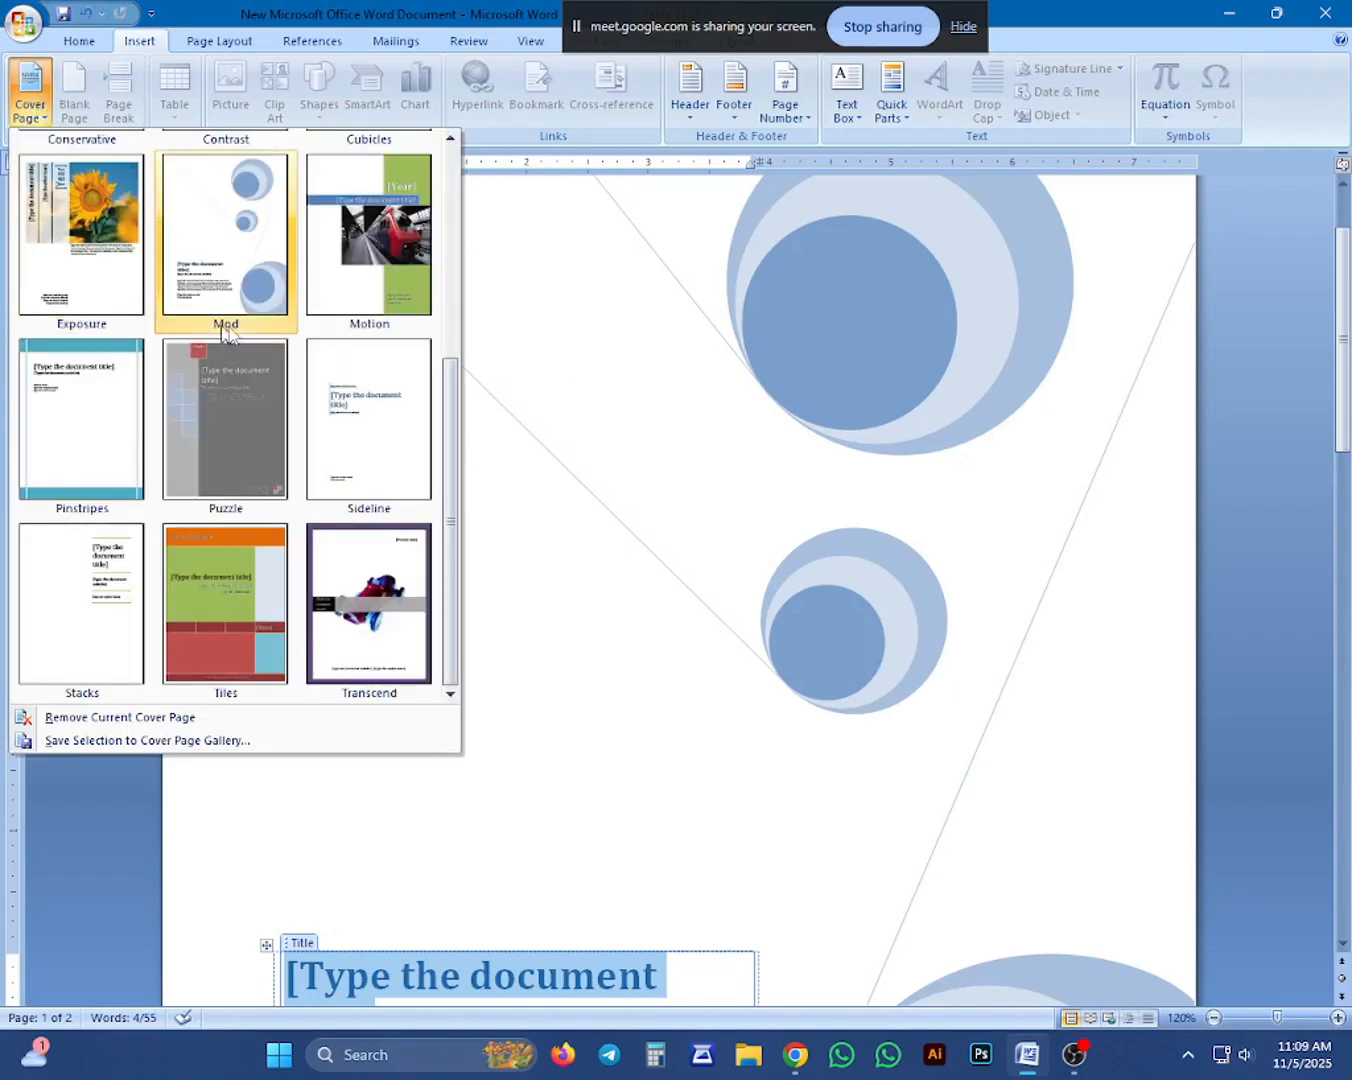
click(400, 237)
scroll(705, 468, up, 2)
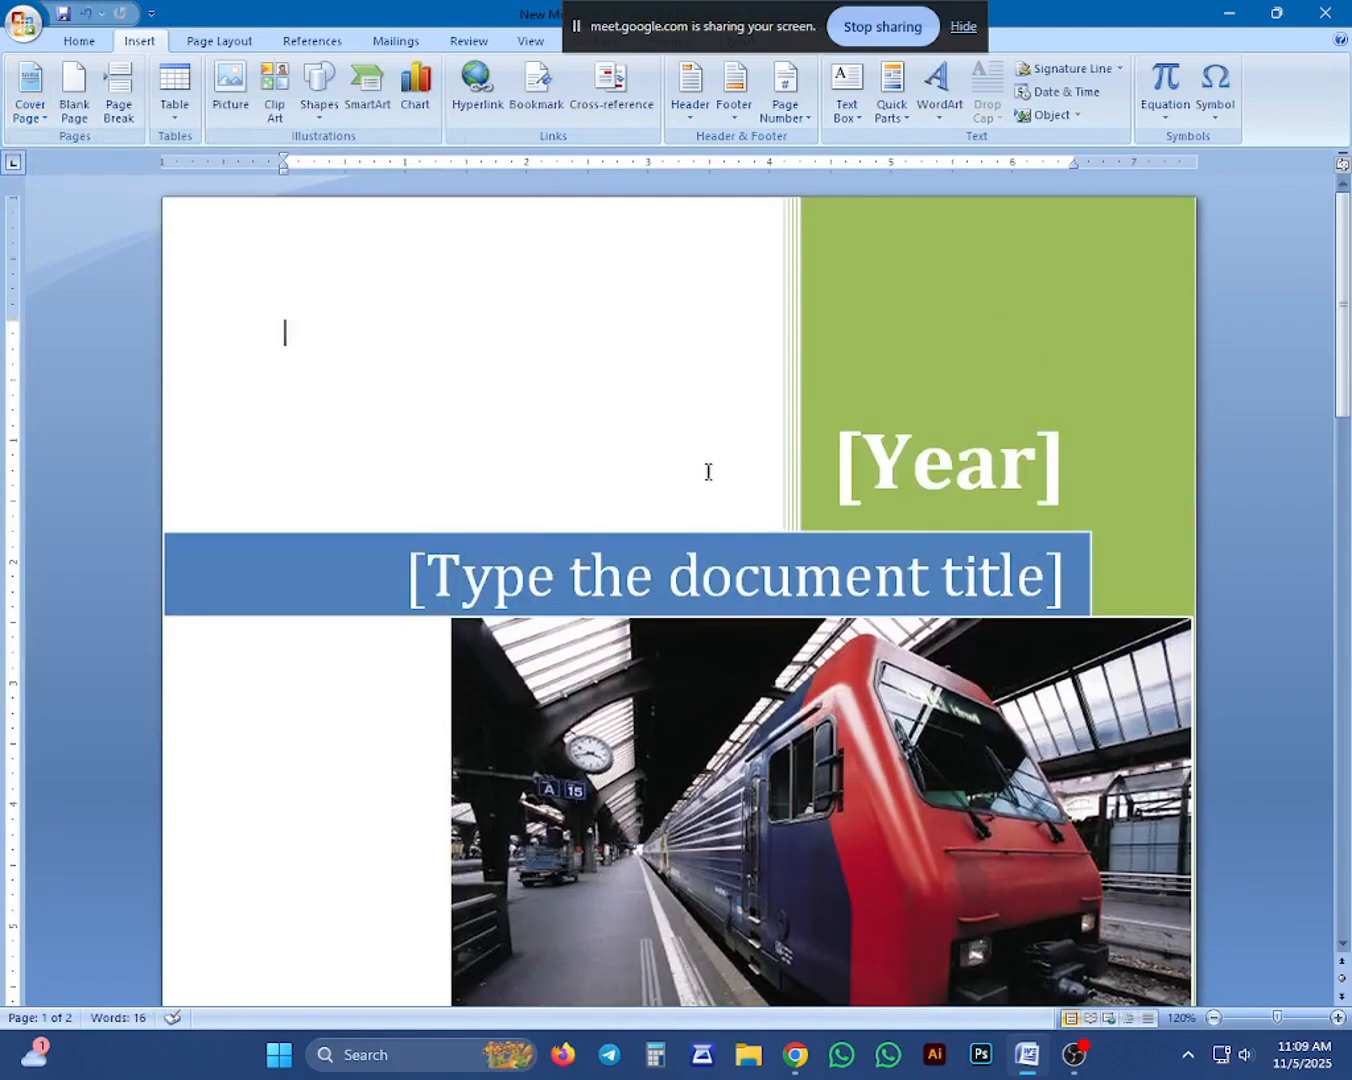
scroll(696, 560, down, 5)
click(696, 560)
scroll(467, 377, up, 3)
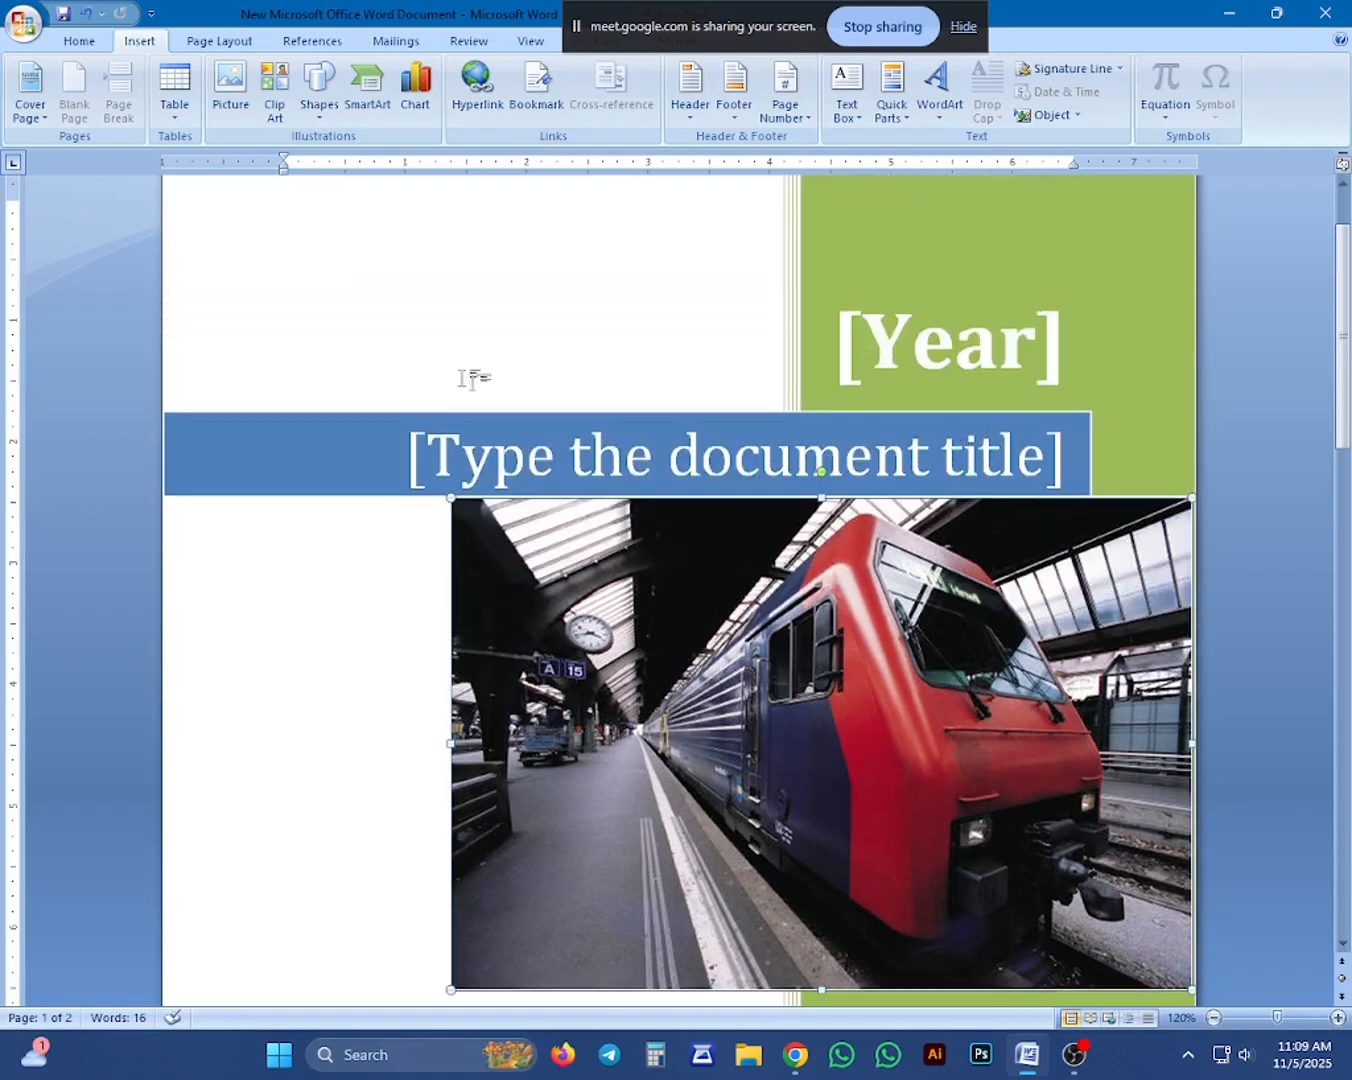
scroll(509, 436, down, 4)
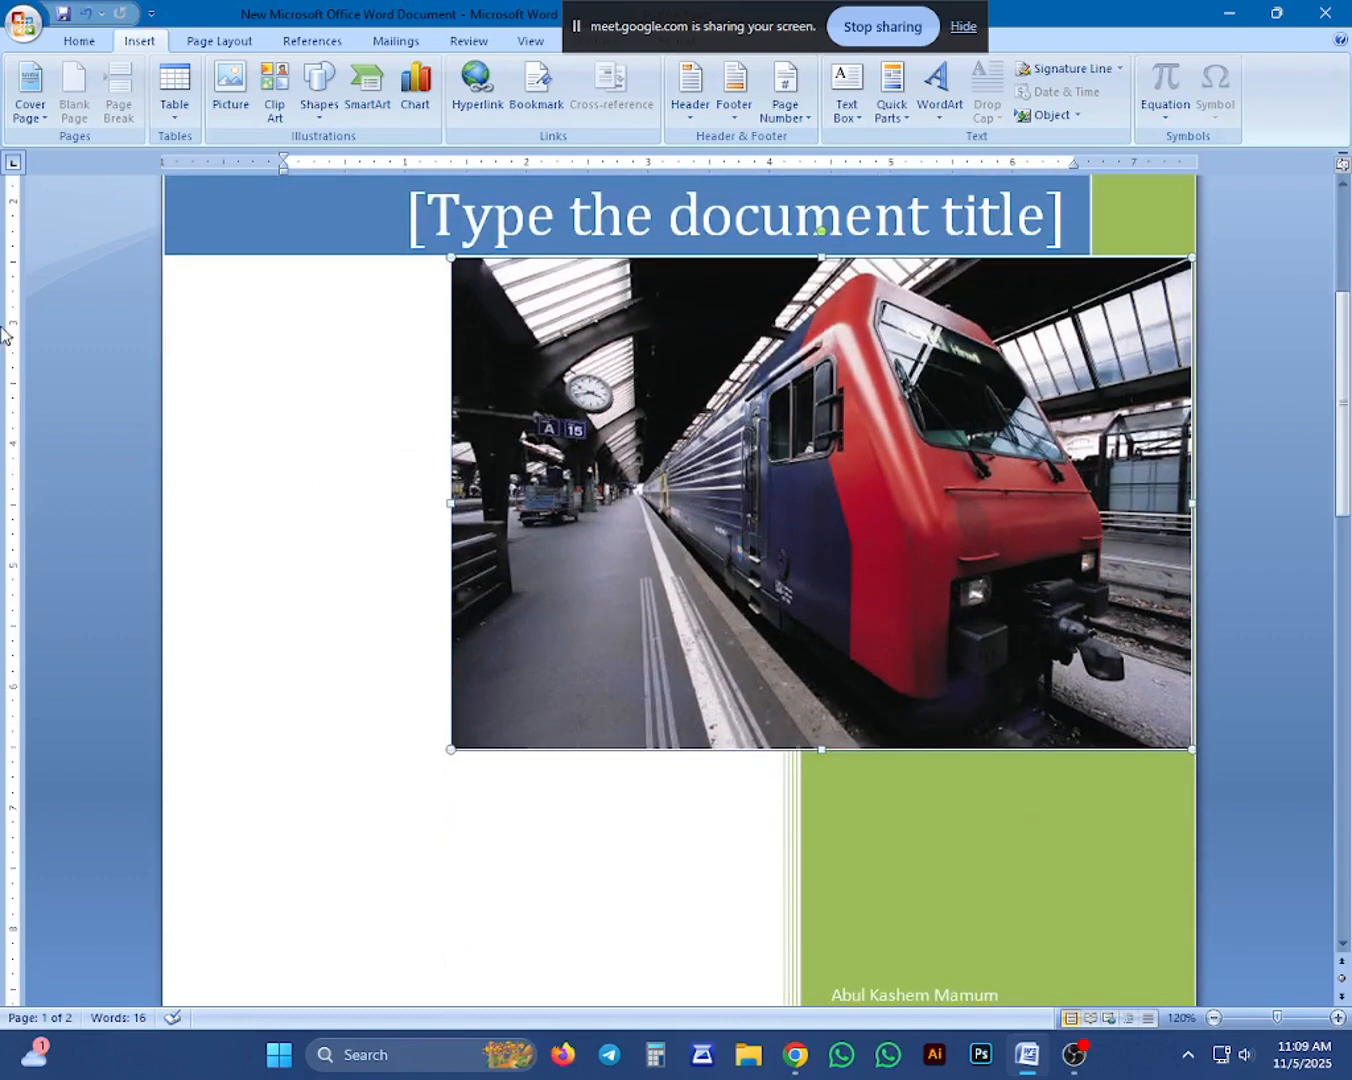
Try the built-in Puzzle cover page in place of Motion, look it over and undo its insertion.
click(29, 85)
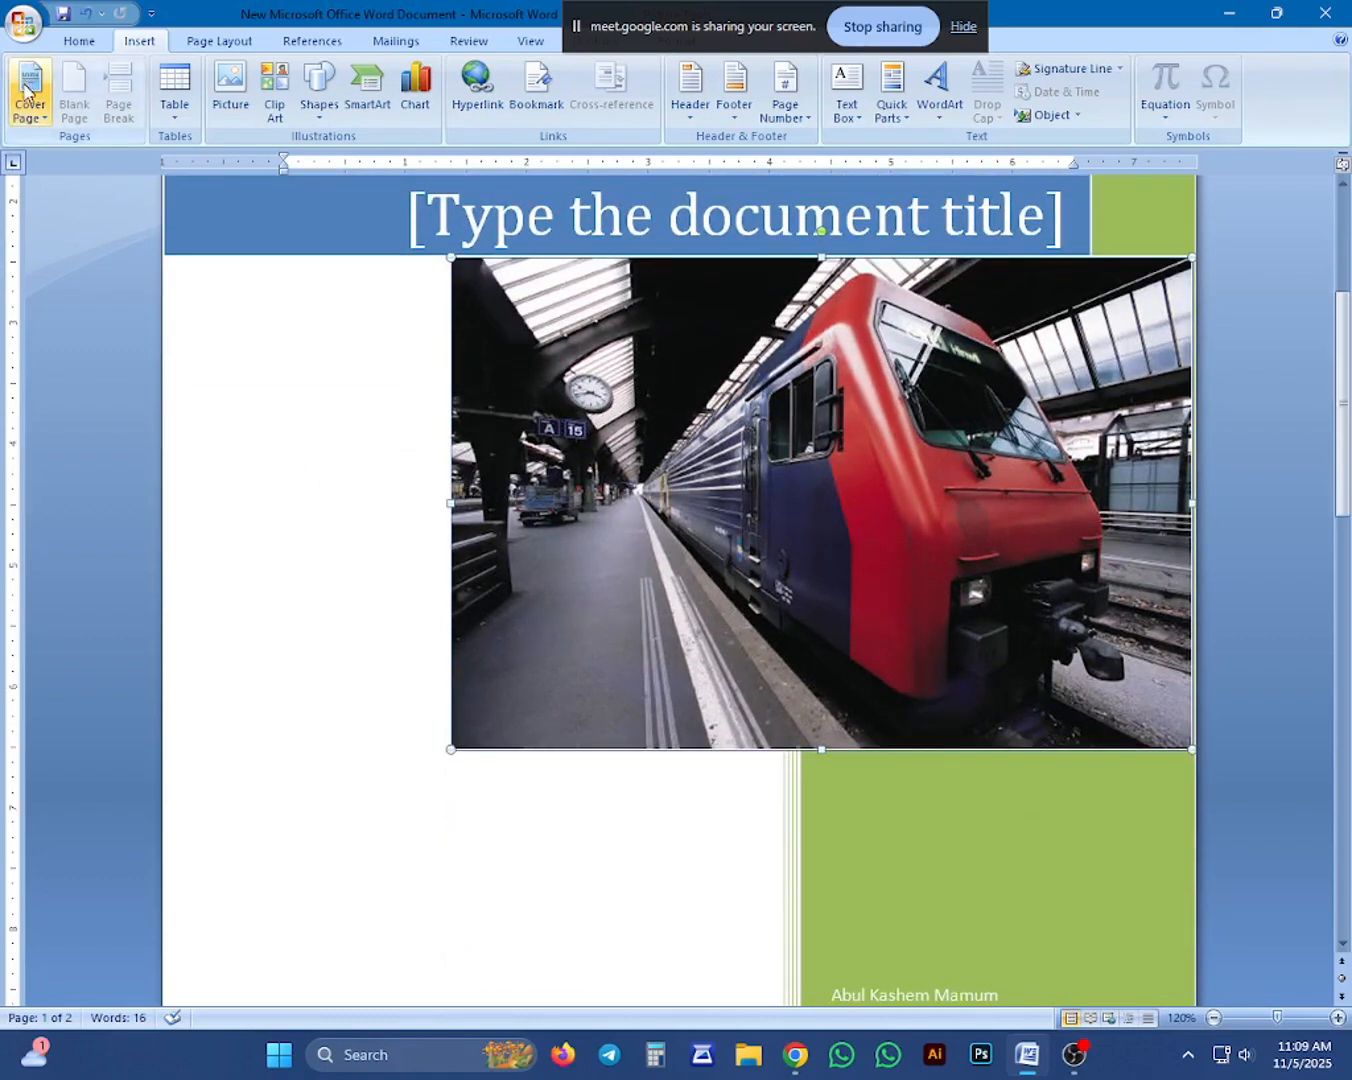
scroll(247, 384, down, 3)
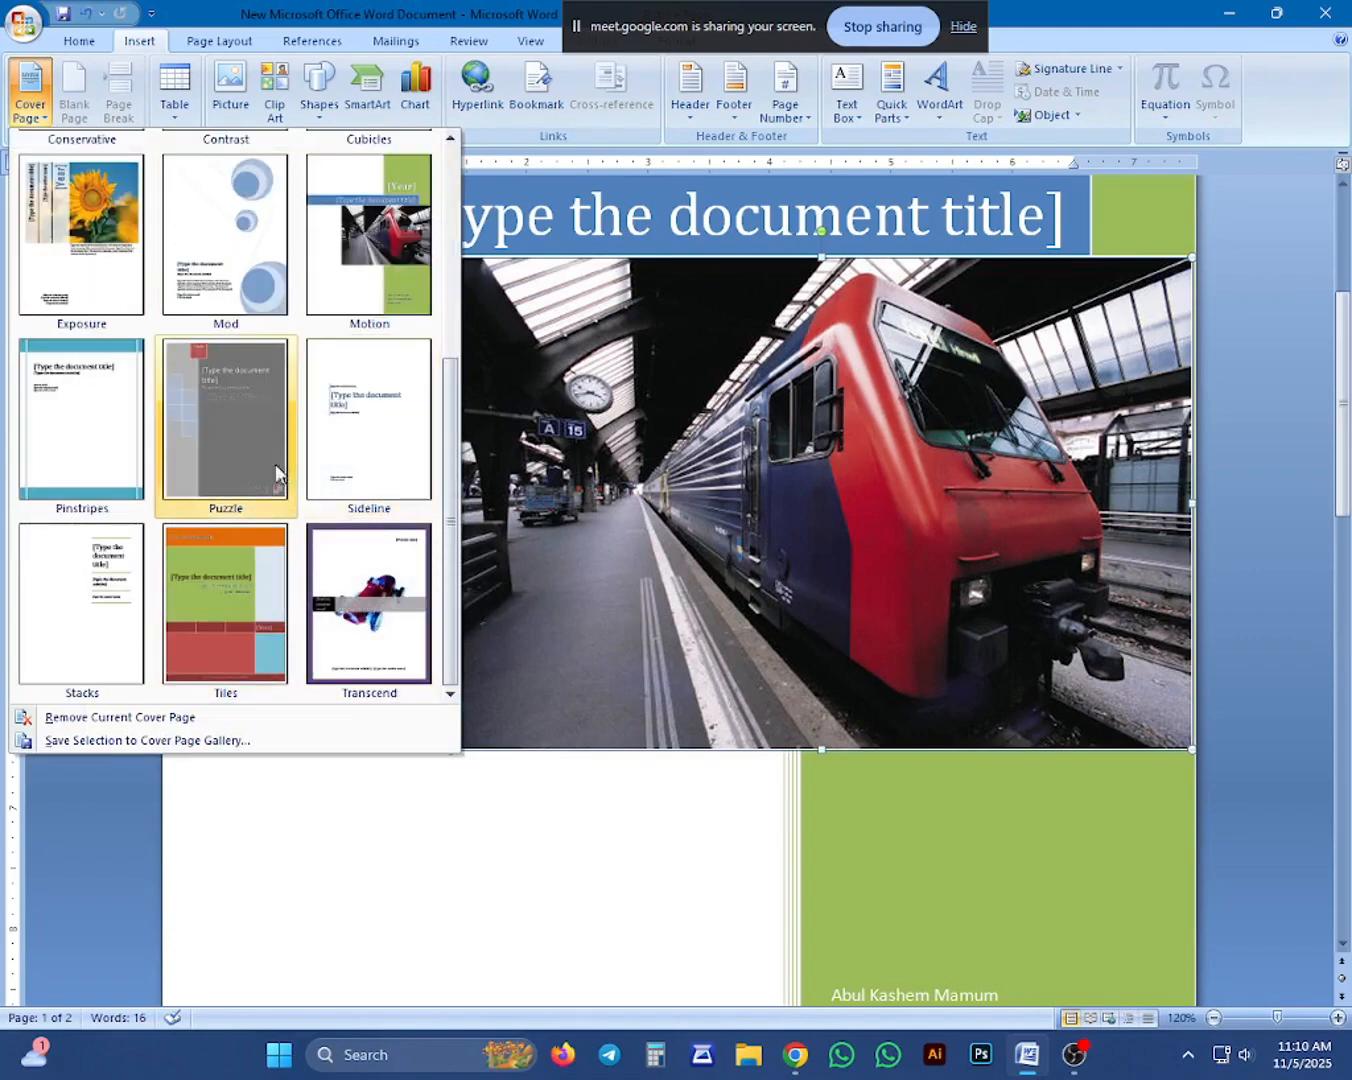
click(223, 421)
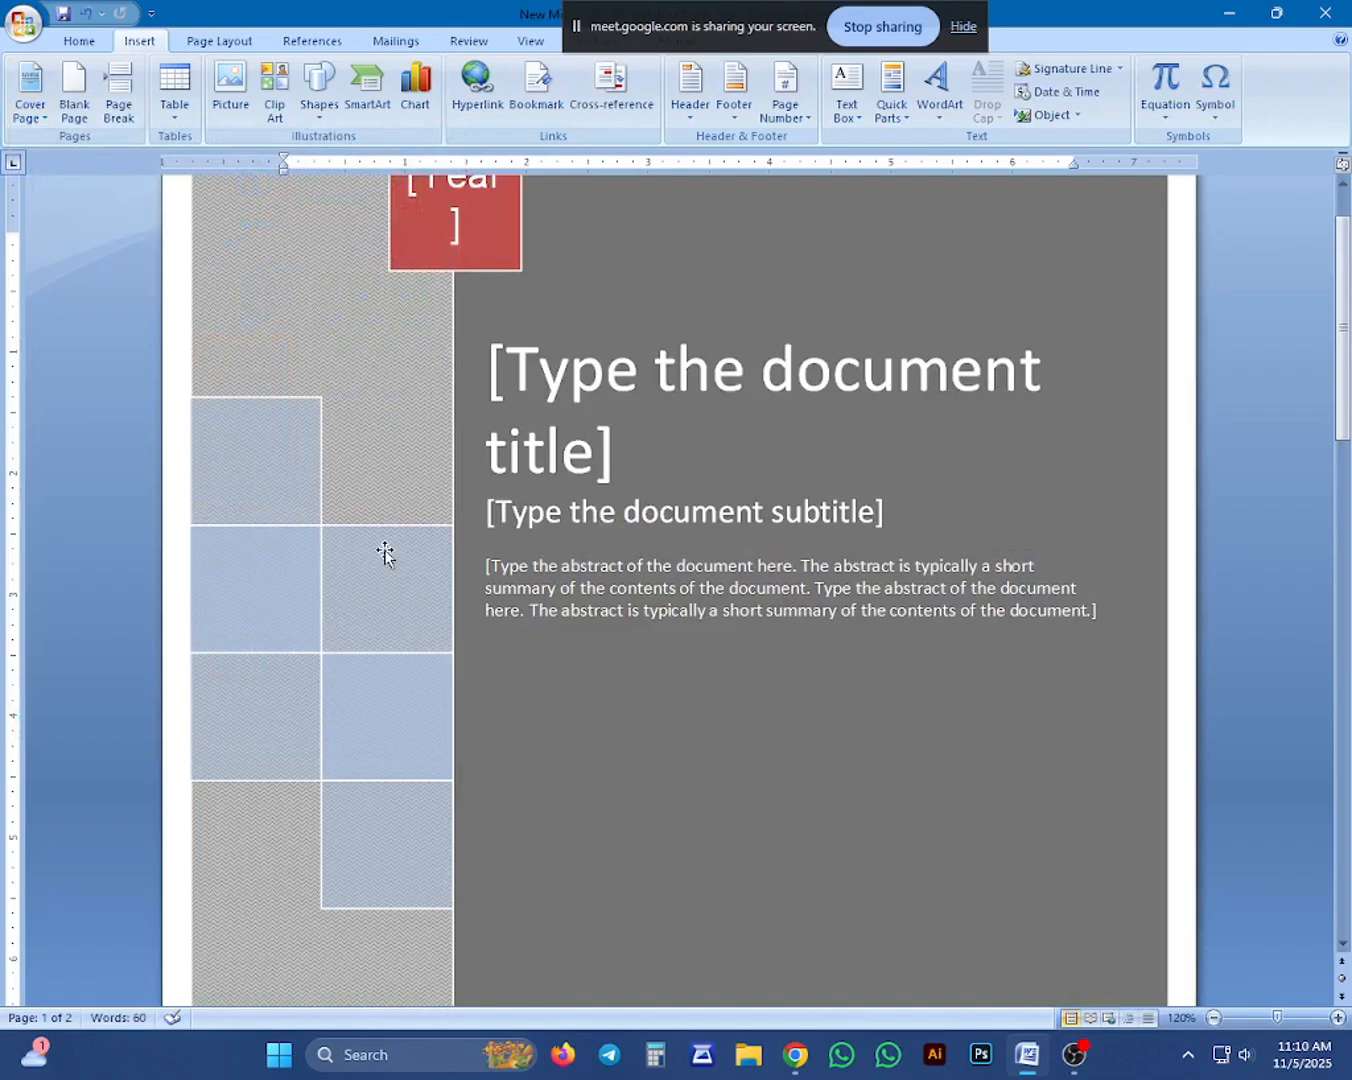
scroll(384, 552, up, 2)
scroll(369, 591, down, 2)
scroll(369, 591, down, 2)
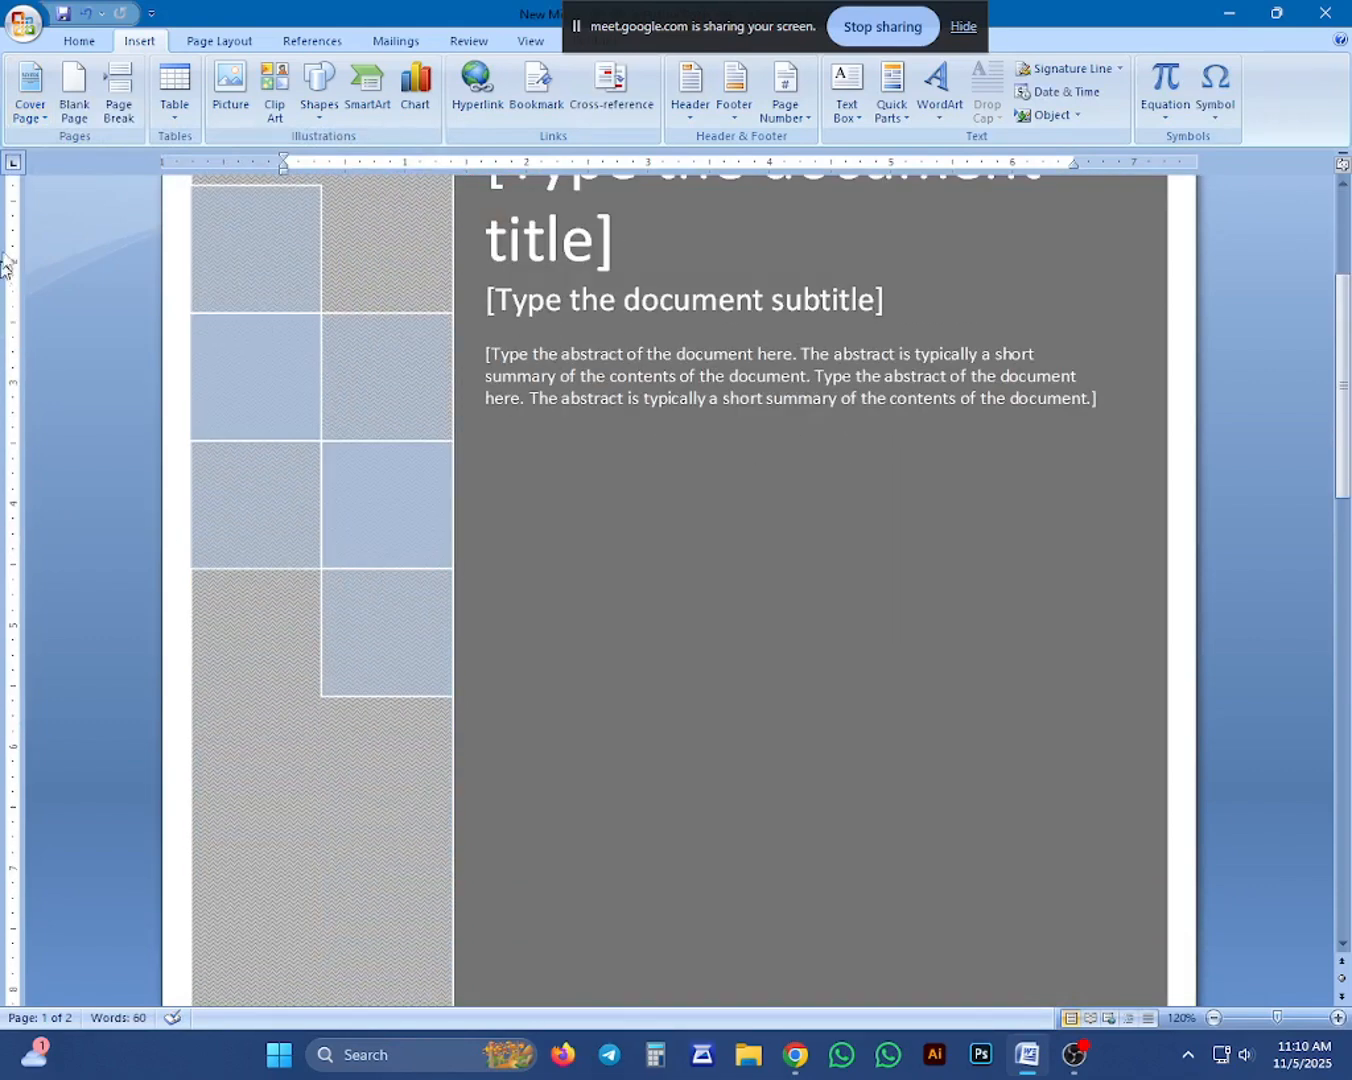
scroll(546, 571, up, 3)
scroll(545, 571, up, 1)
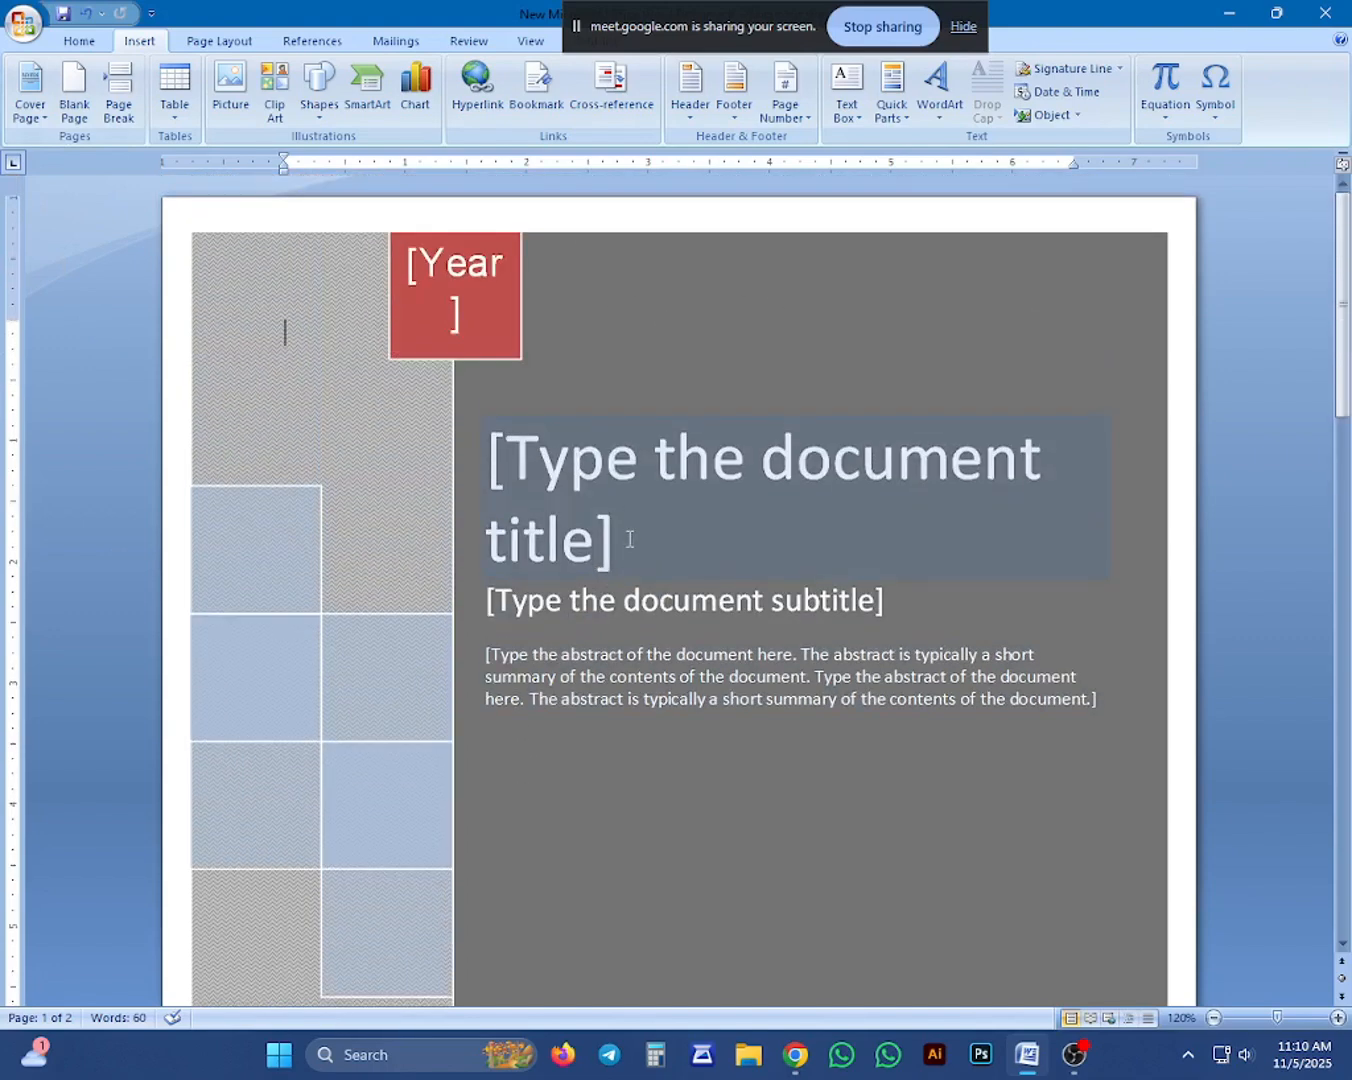
click(841, 292)
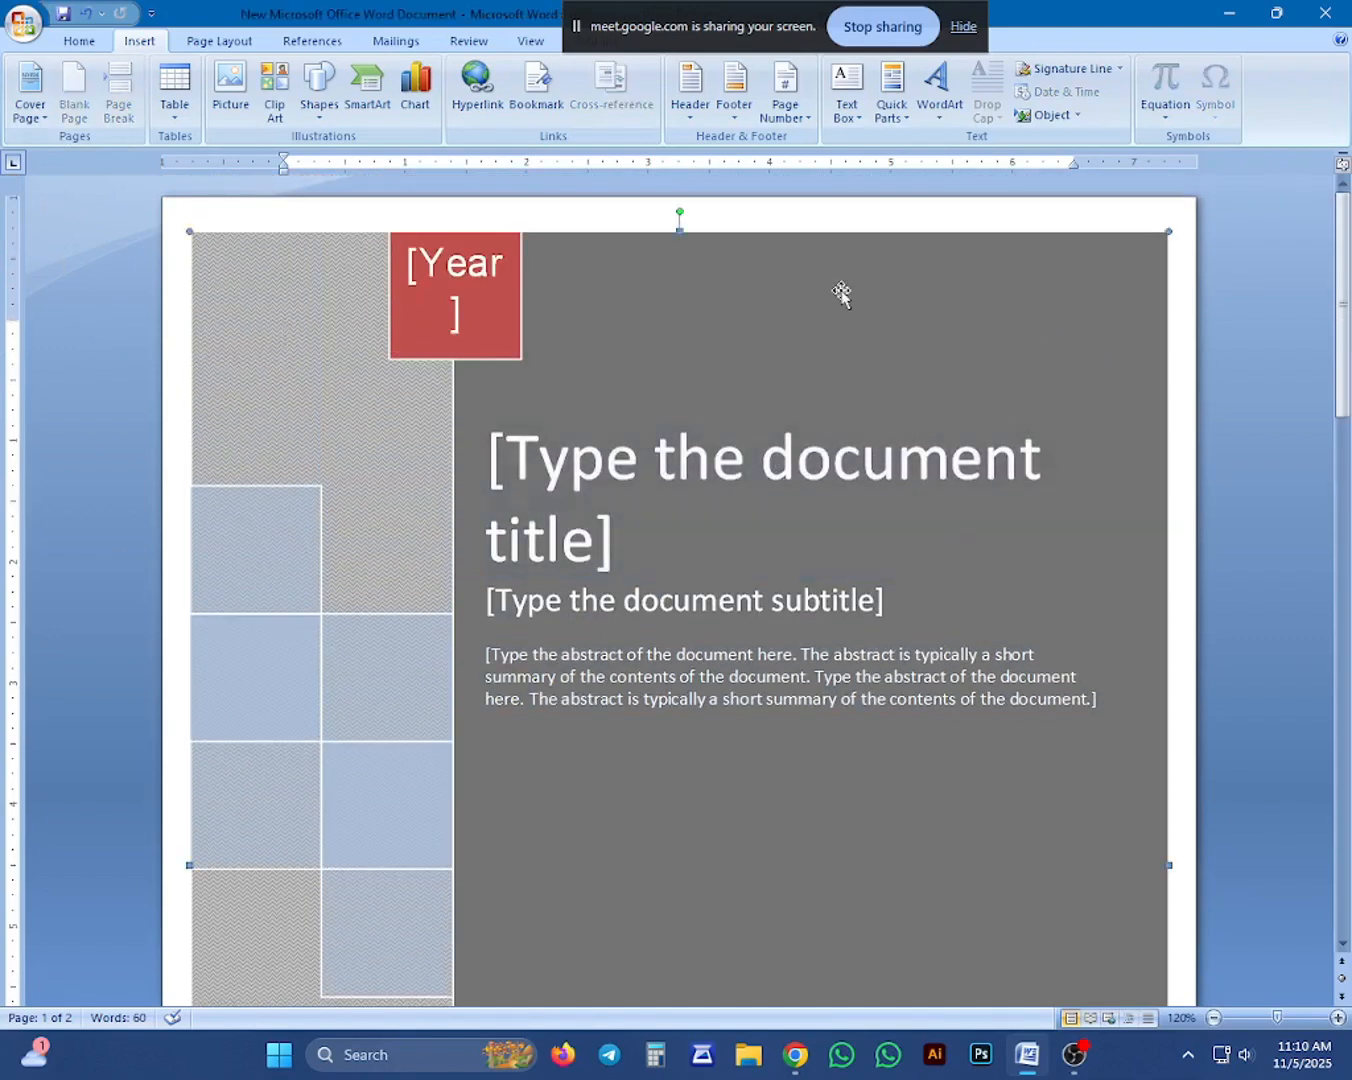
key(ctrl+z)
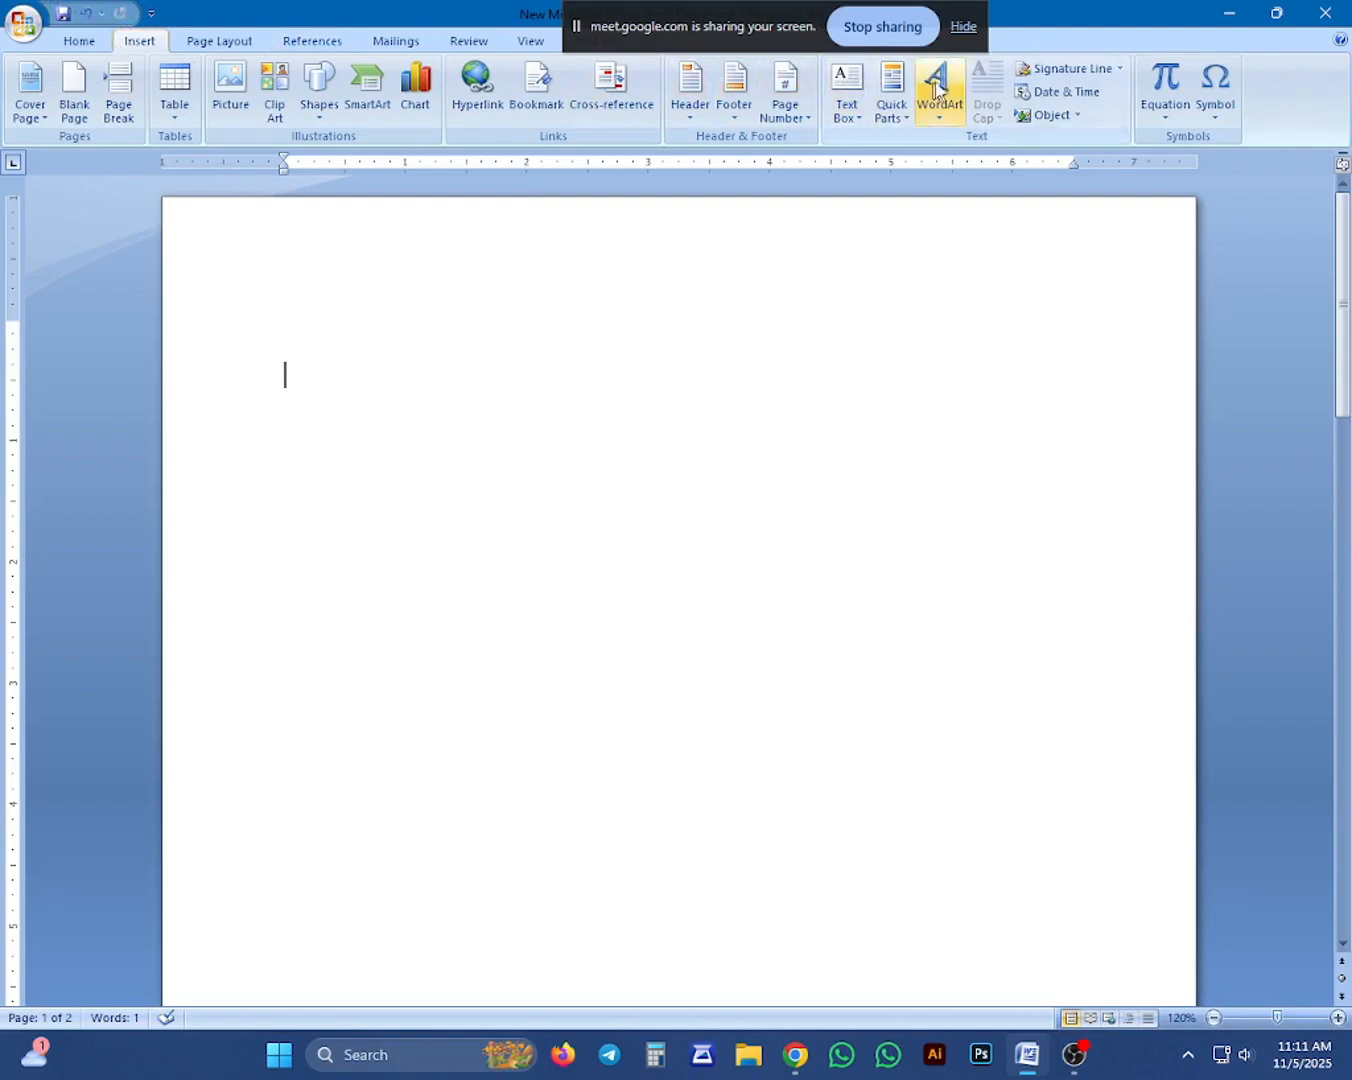
Insert an automatically updating date in the "Wednesday, November 5, 2025" format on the blank page.
click(1070, 92)
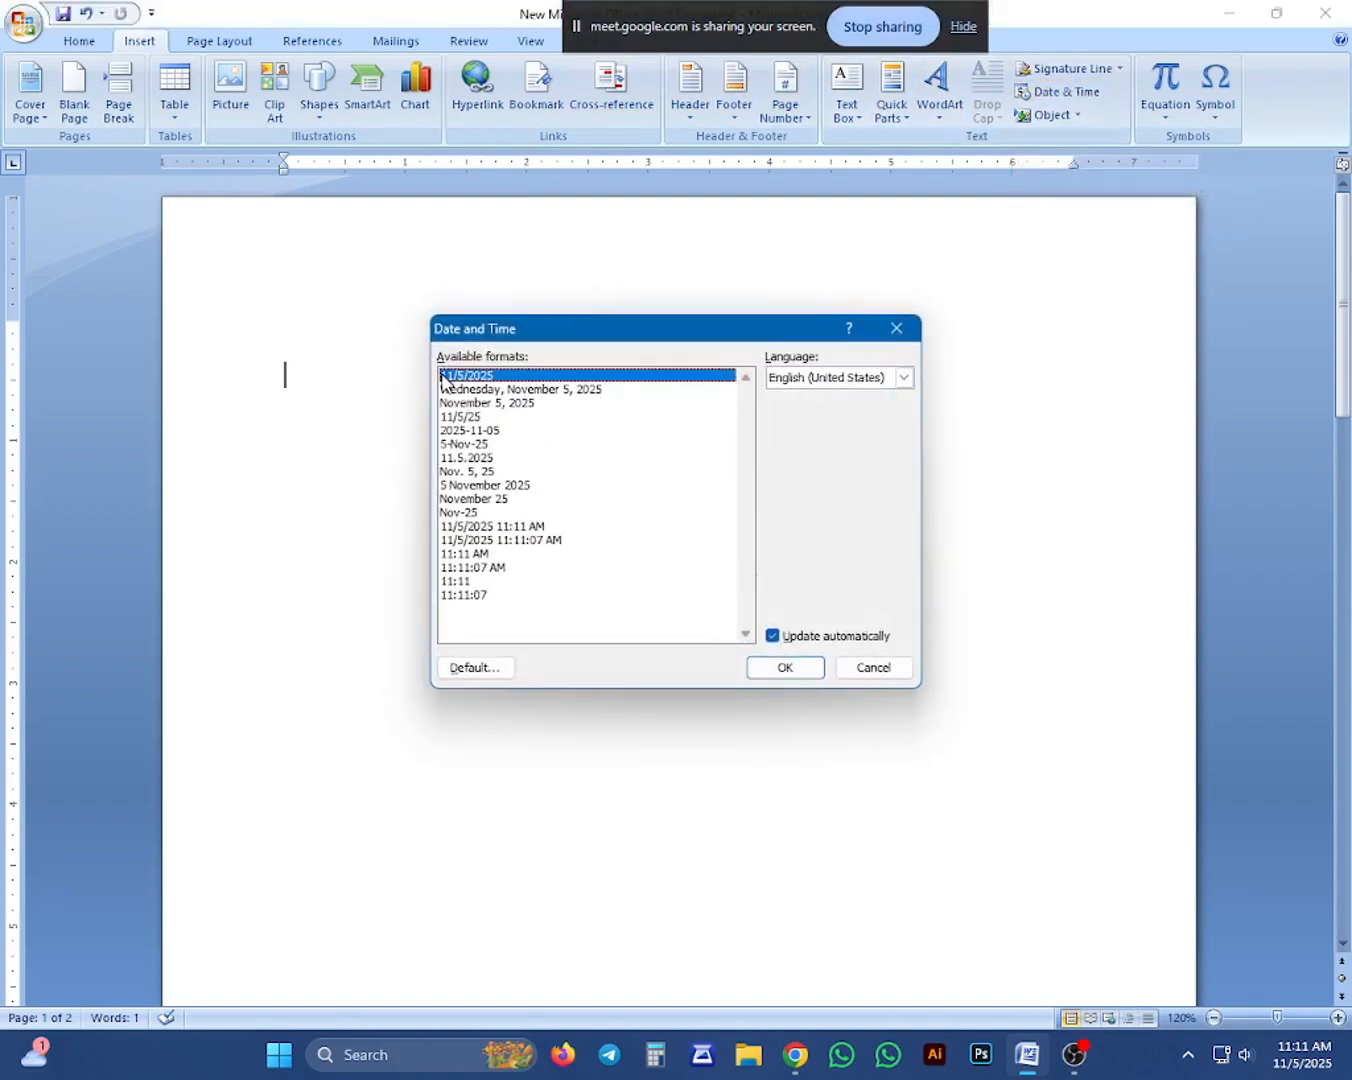
click(544, 391)
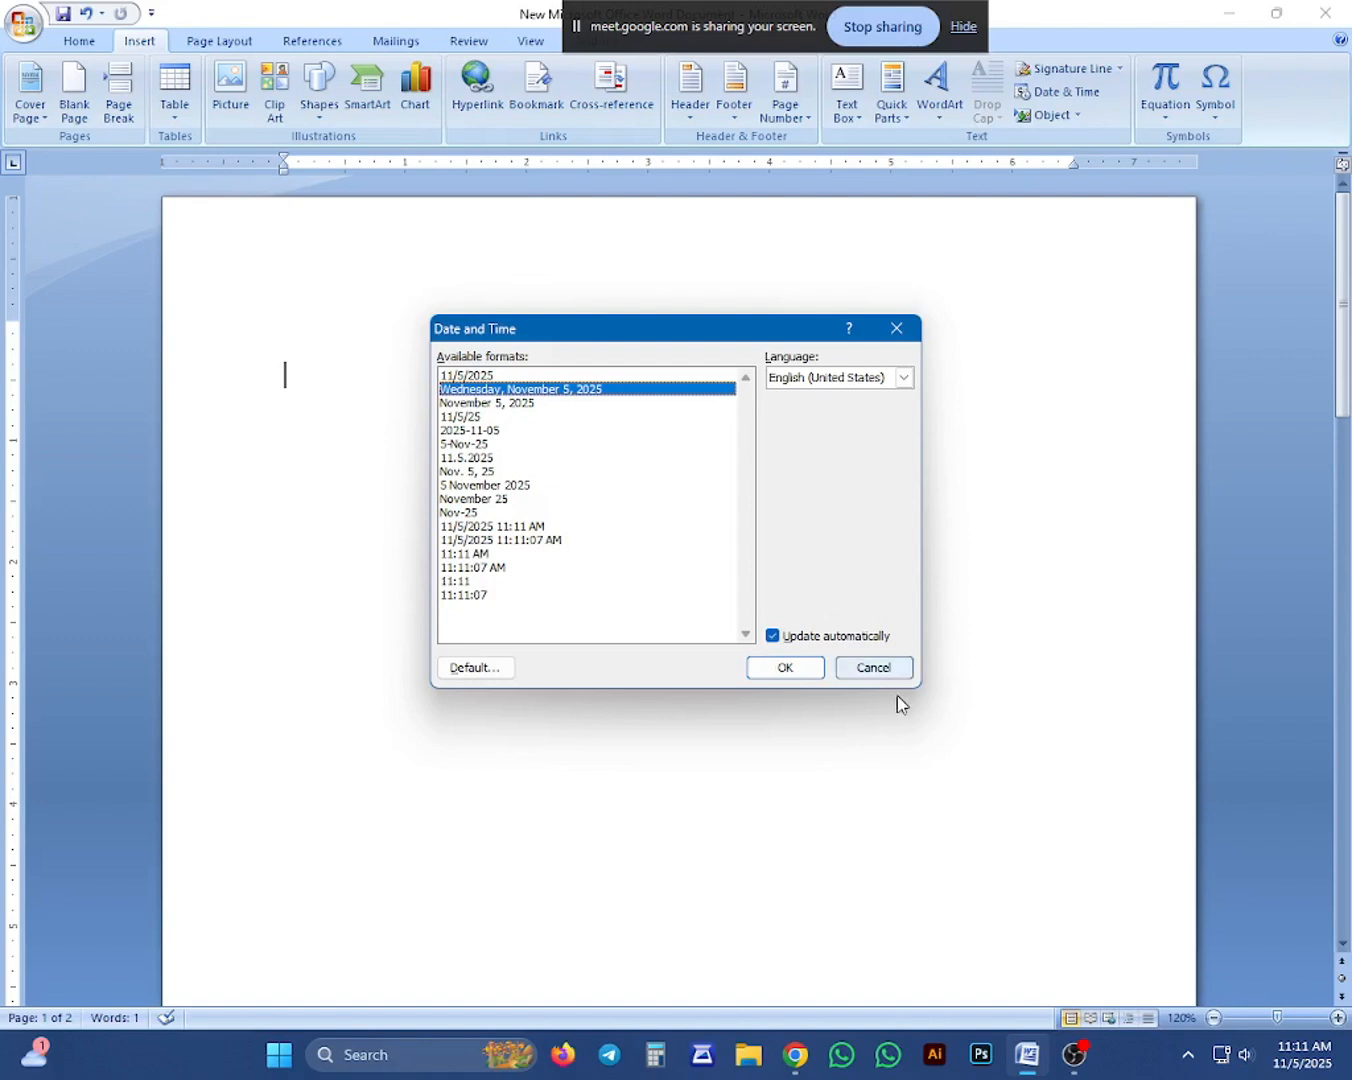
click(782, 671)
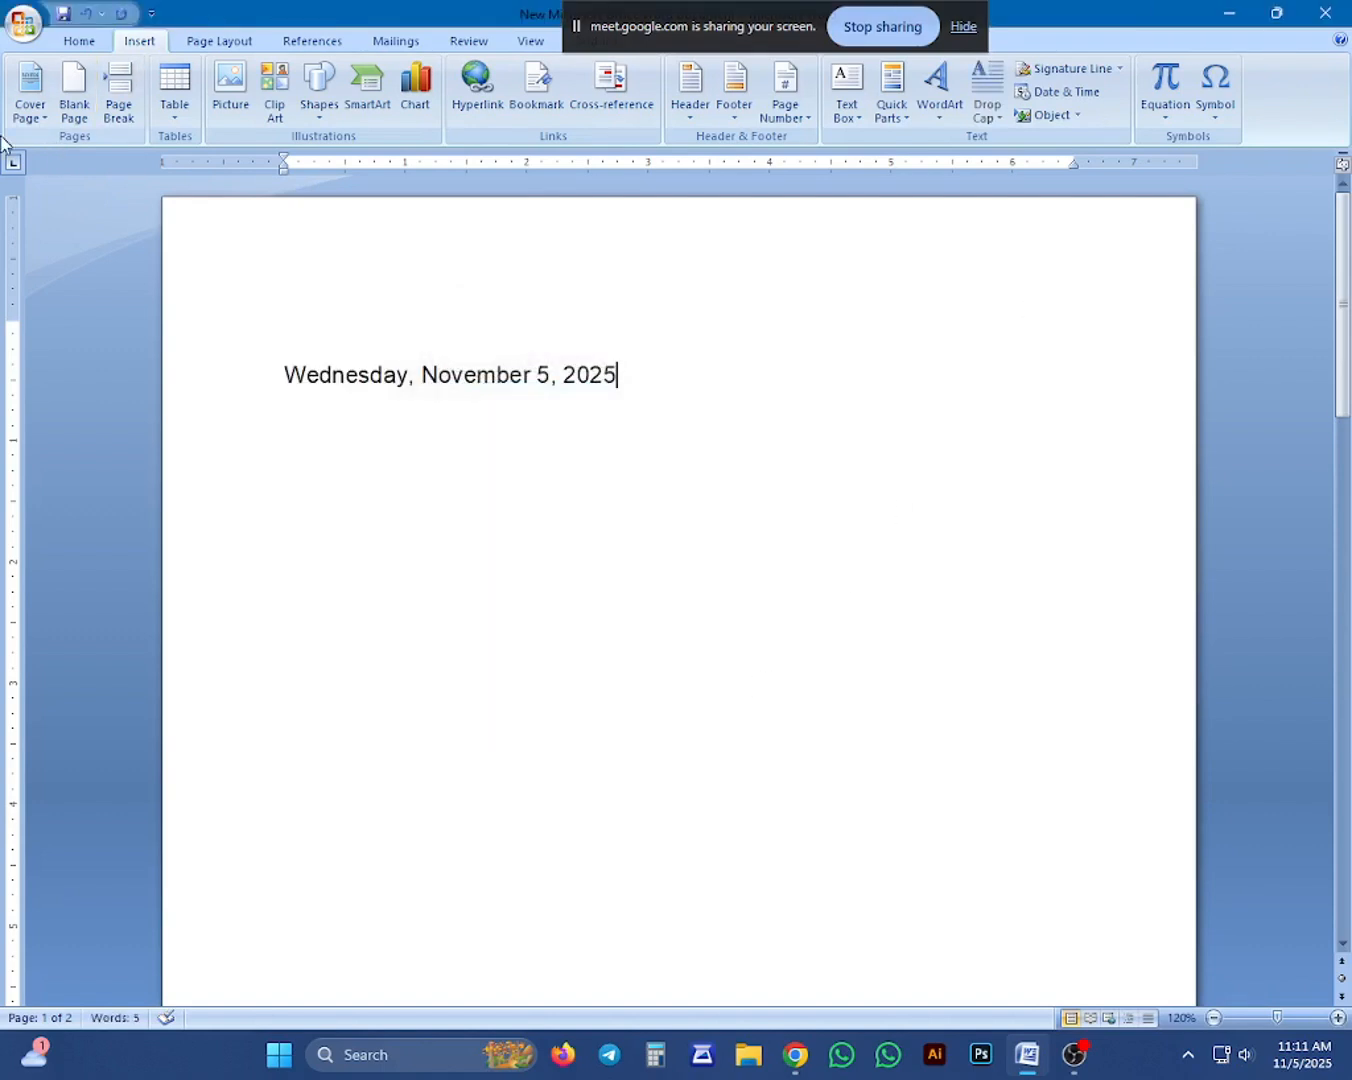
Insert a second automatically updating date in the "5 November 2025" format directly after the first one.
click(70, 46)
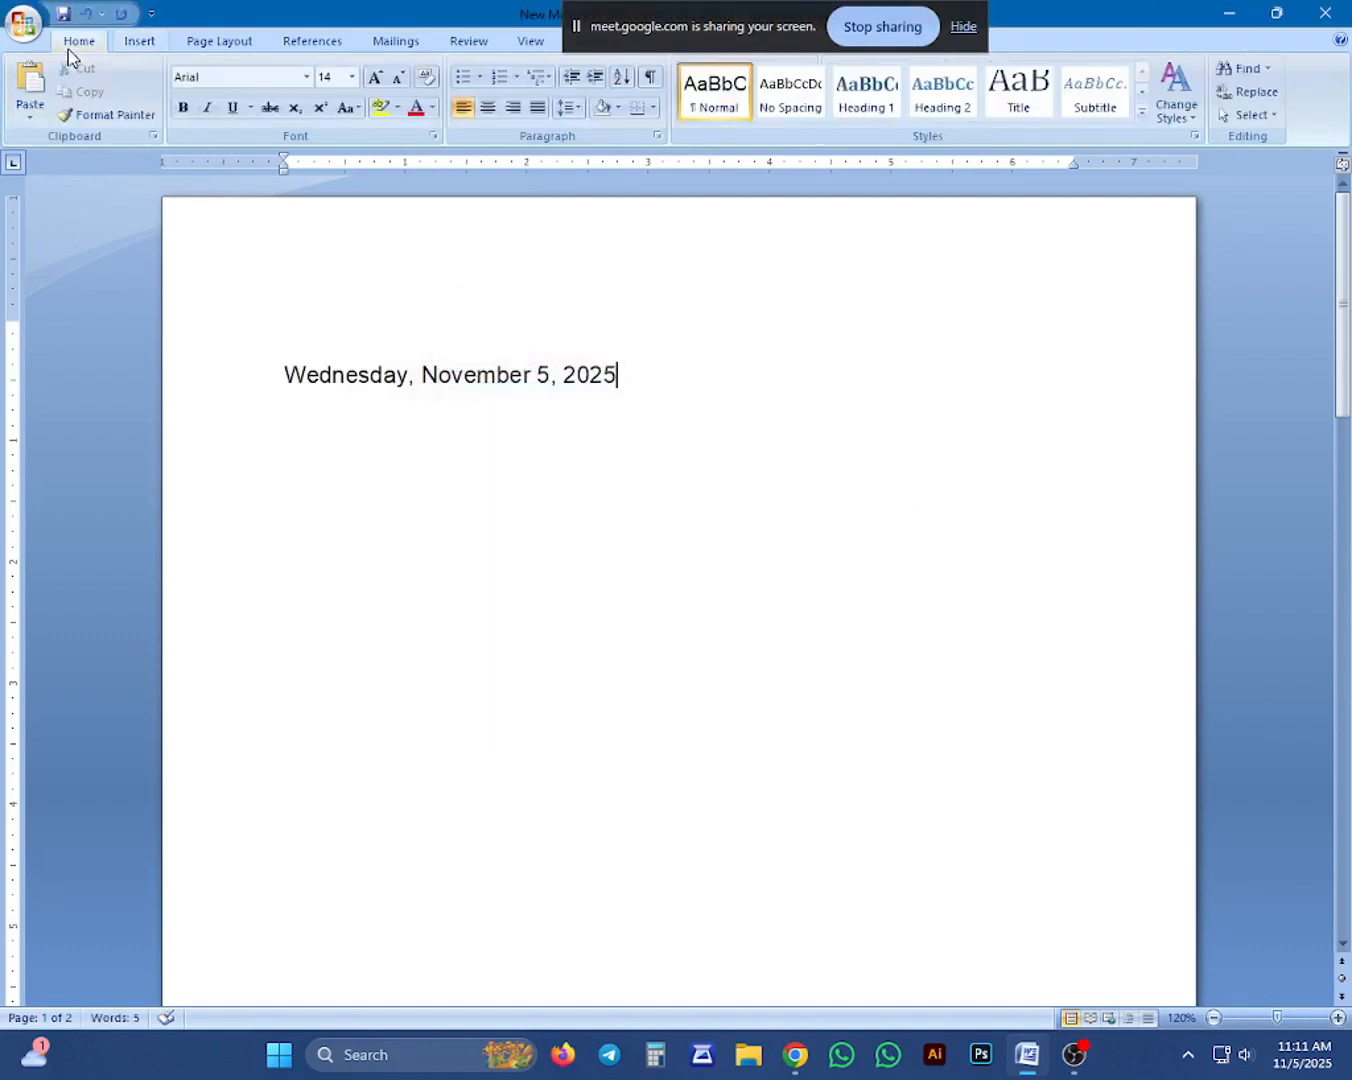
click(140, 46)
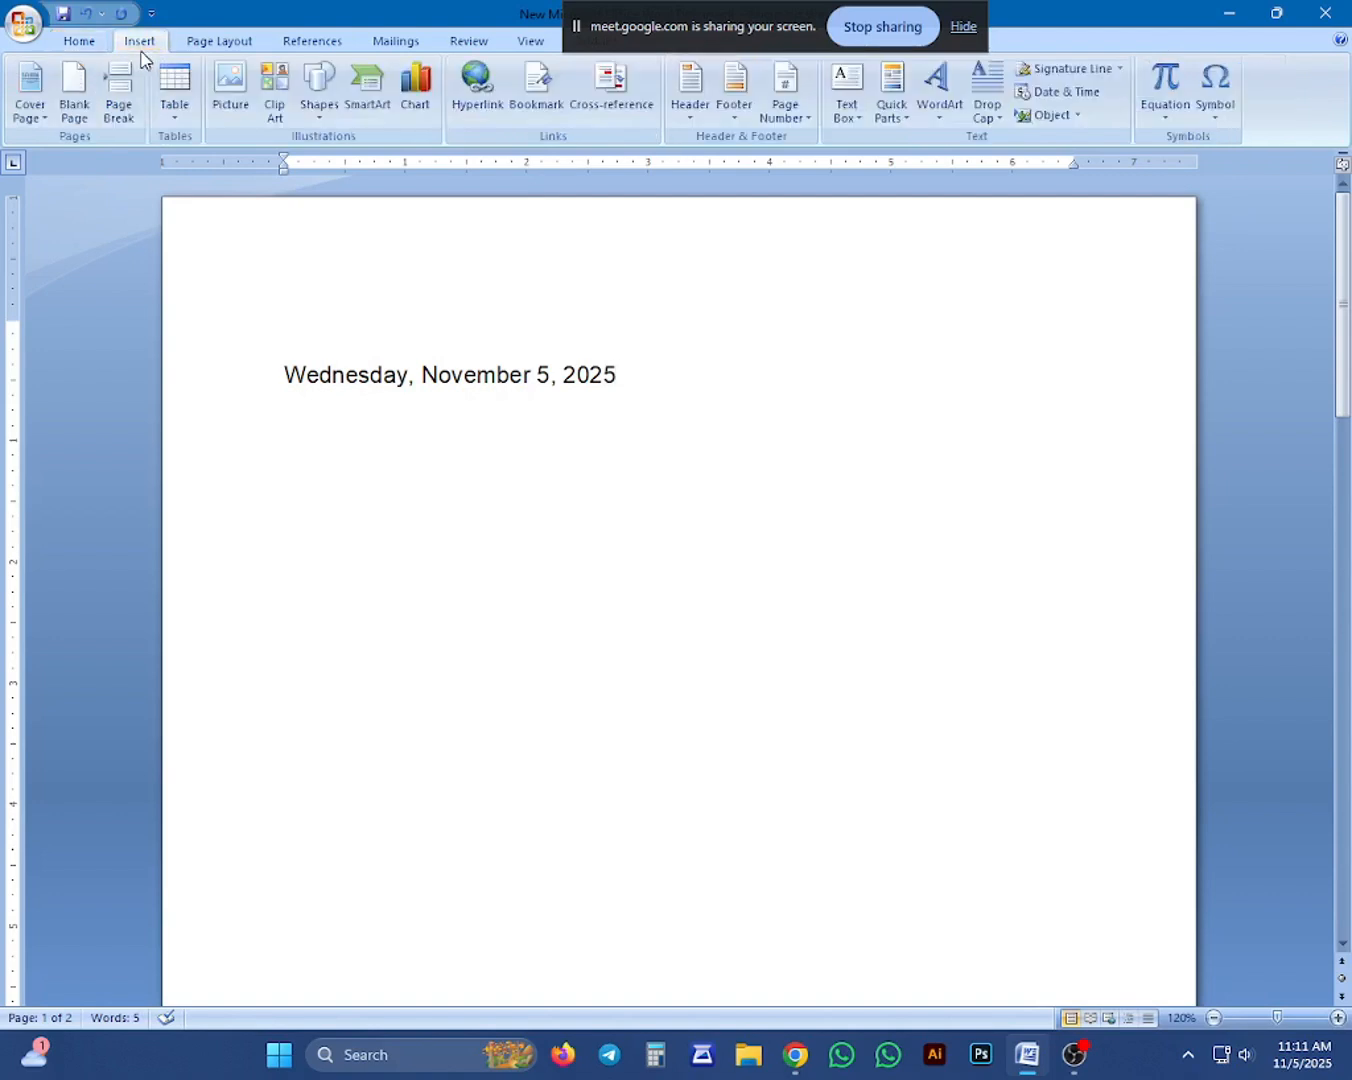
click(1080, 99)
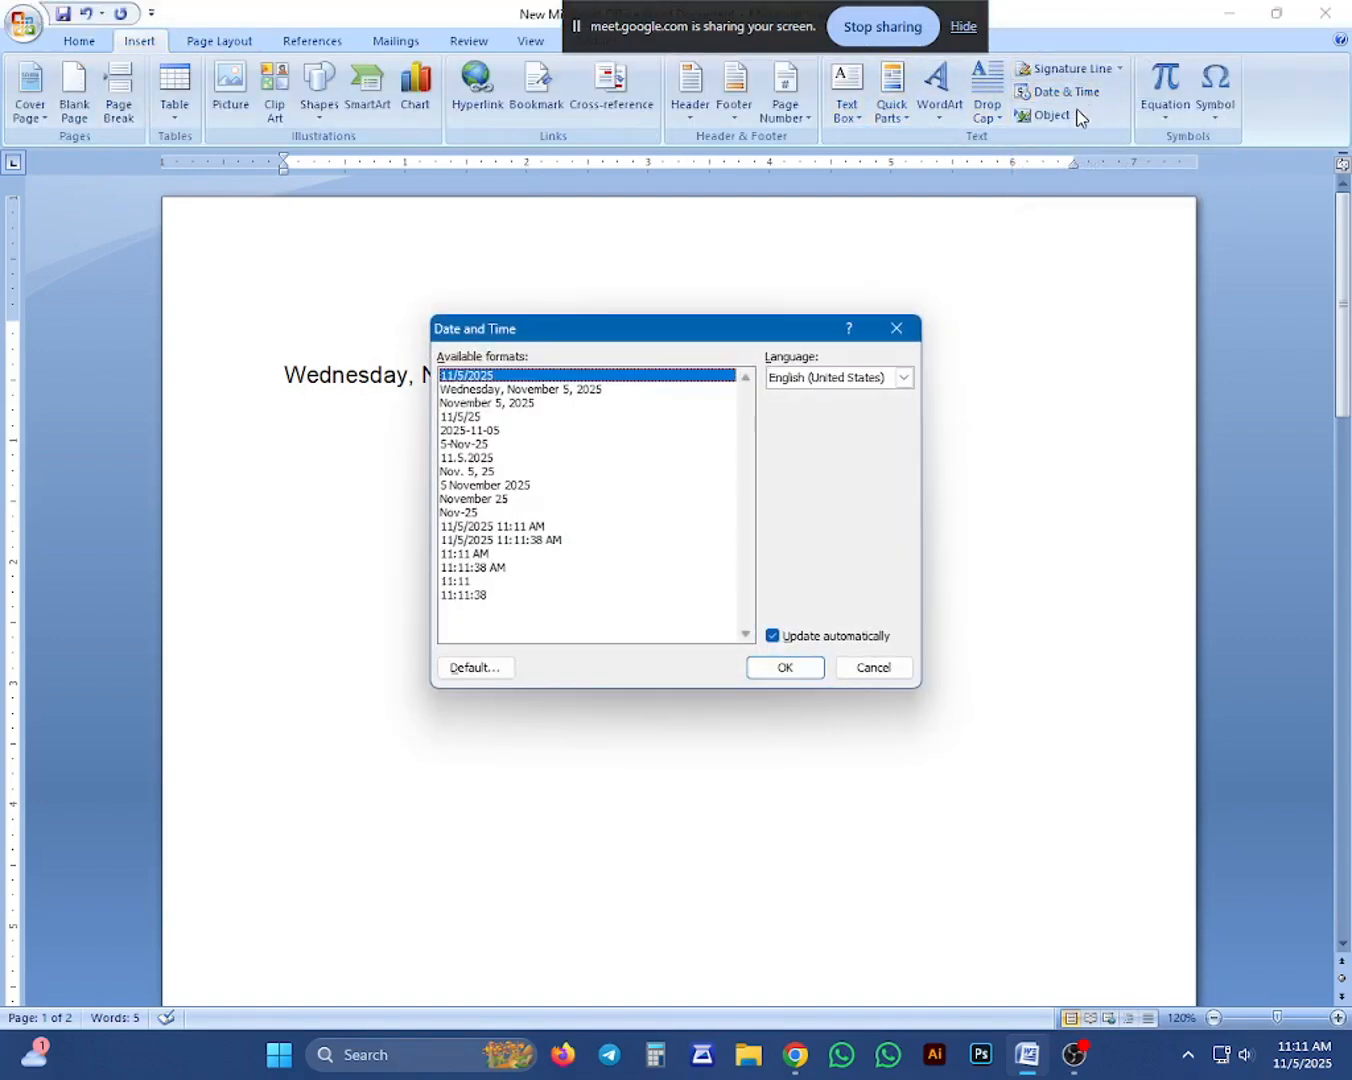
click(479, 472)
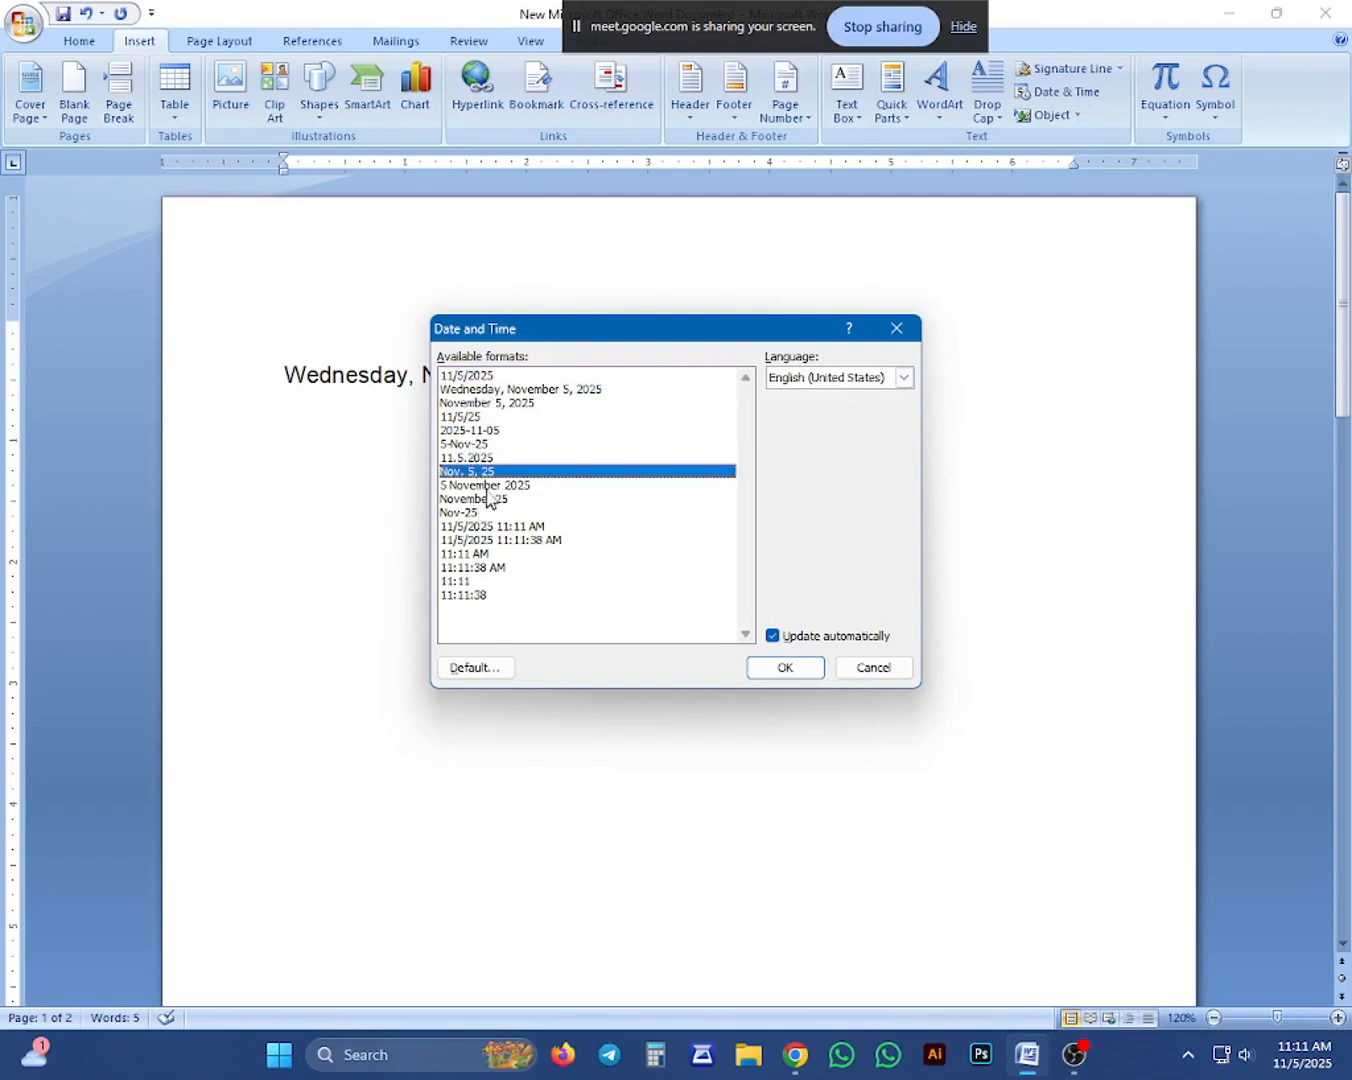
click(487, 488)
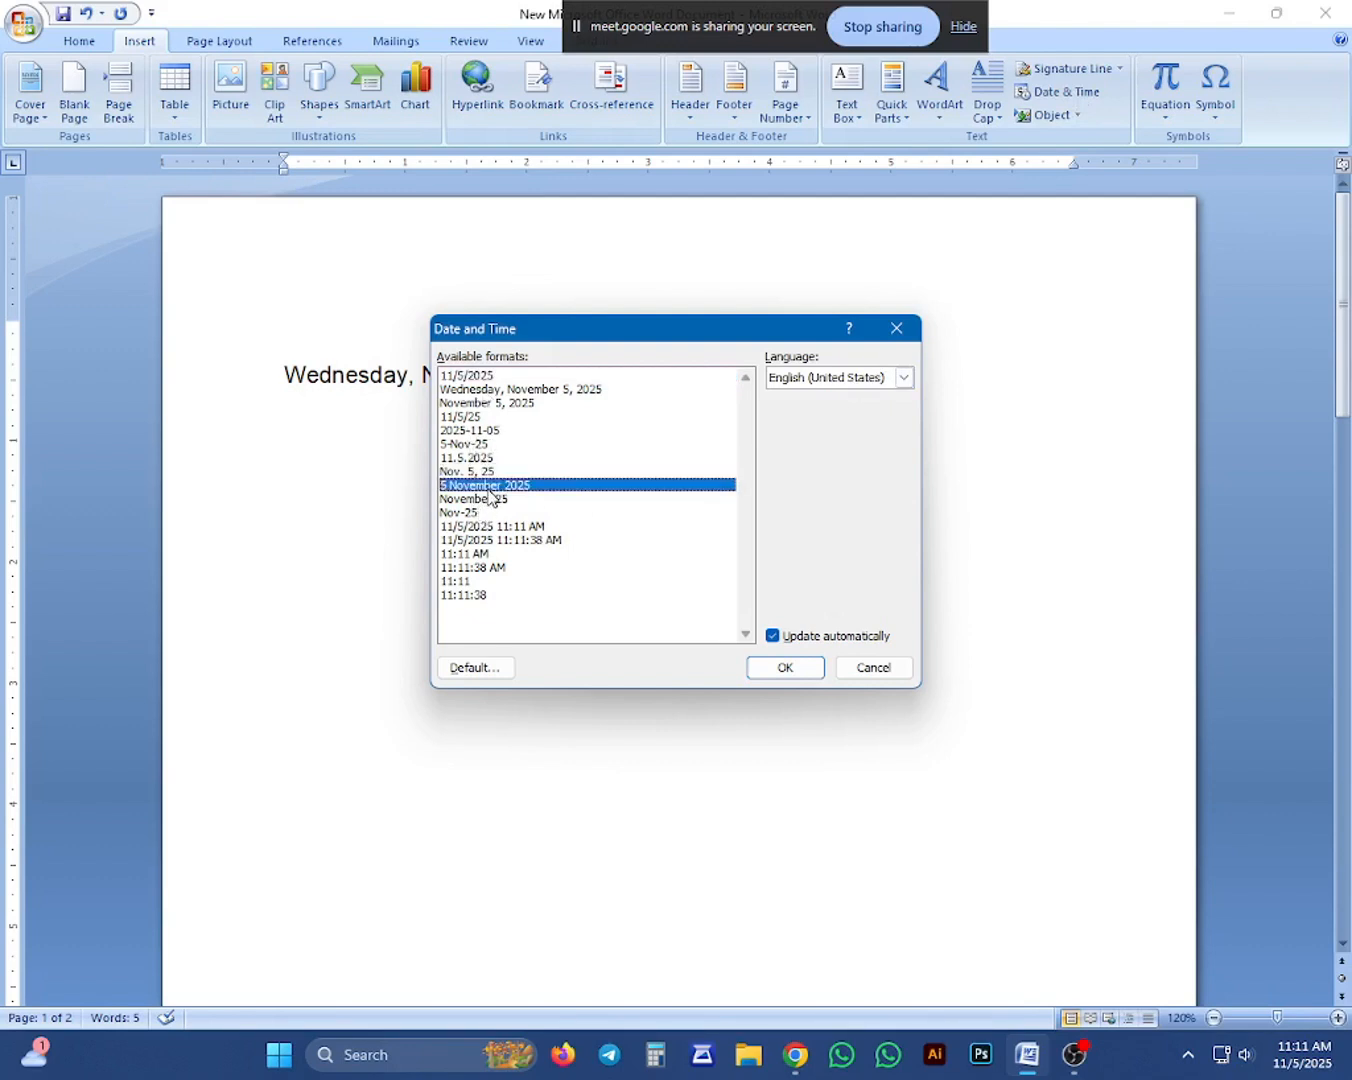
click(792, 679)
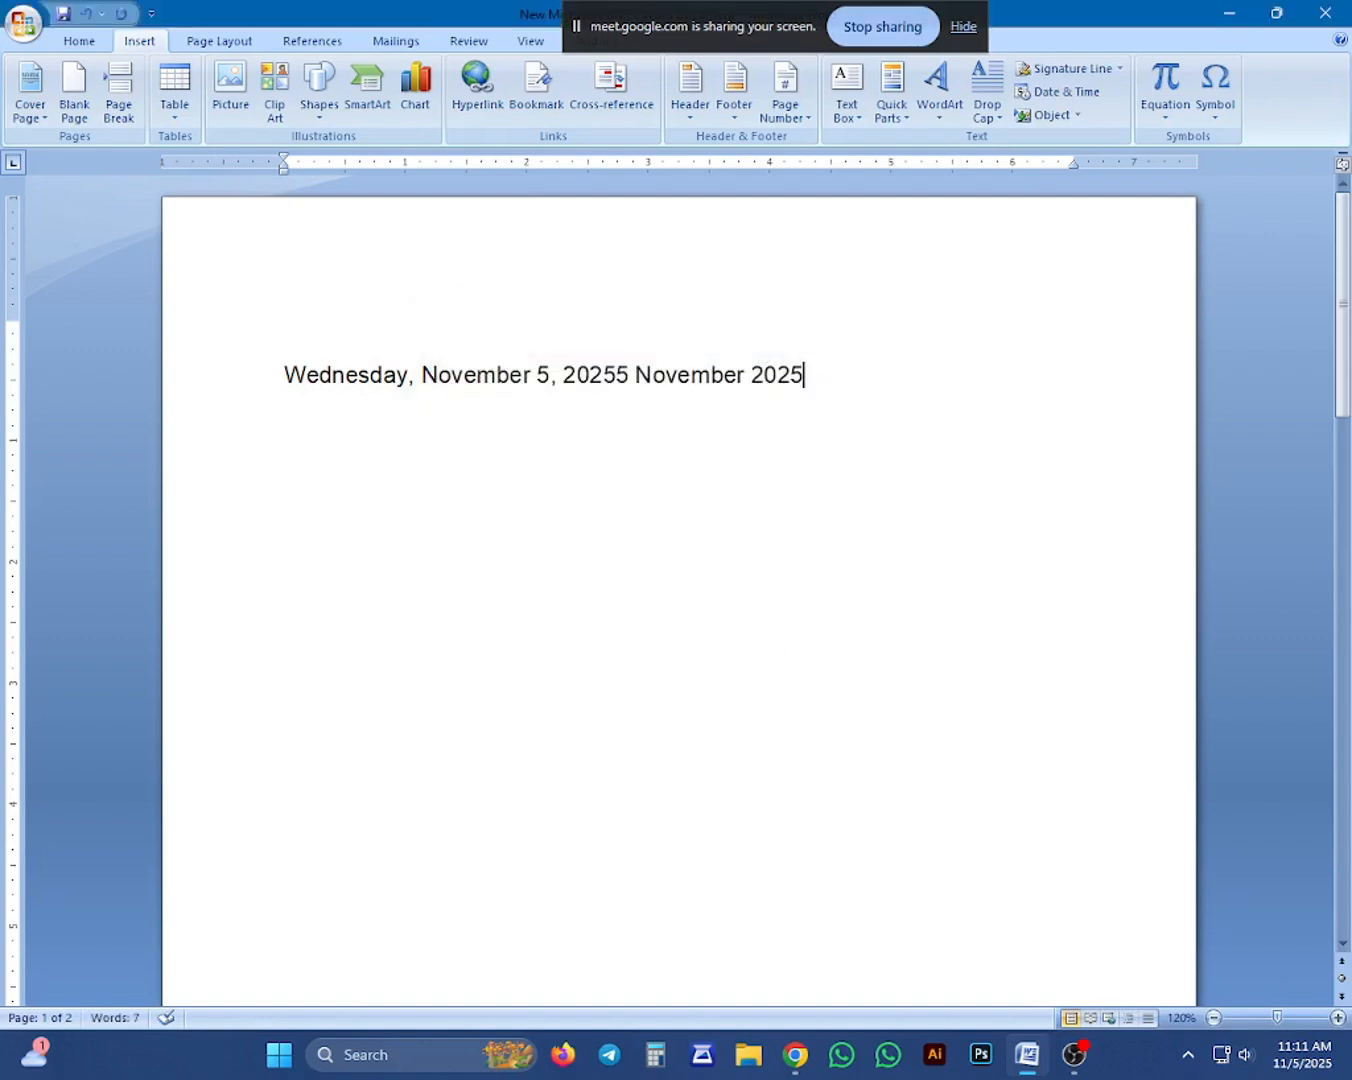
Move the "5 November 2025" date onto its own line below the first date.
click(602, 394)
drag(804, 377, 622, 378)
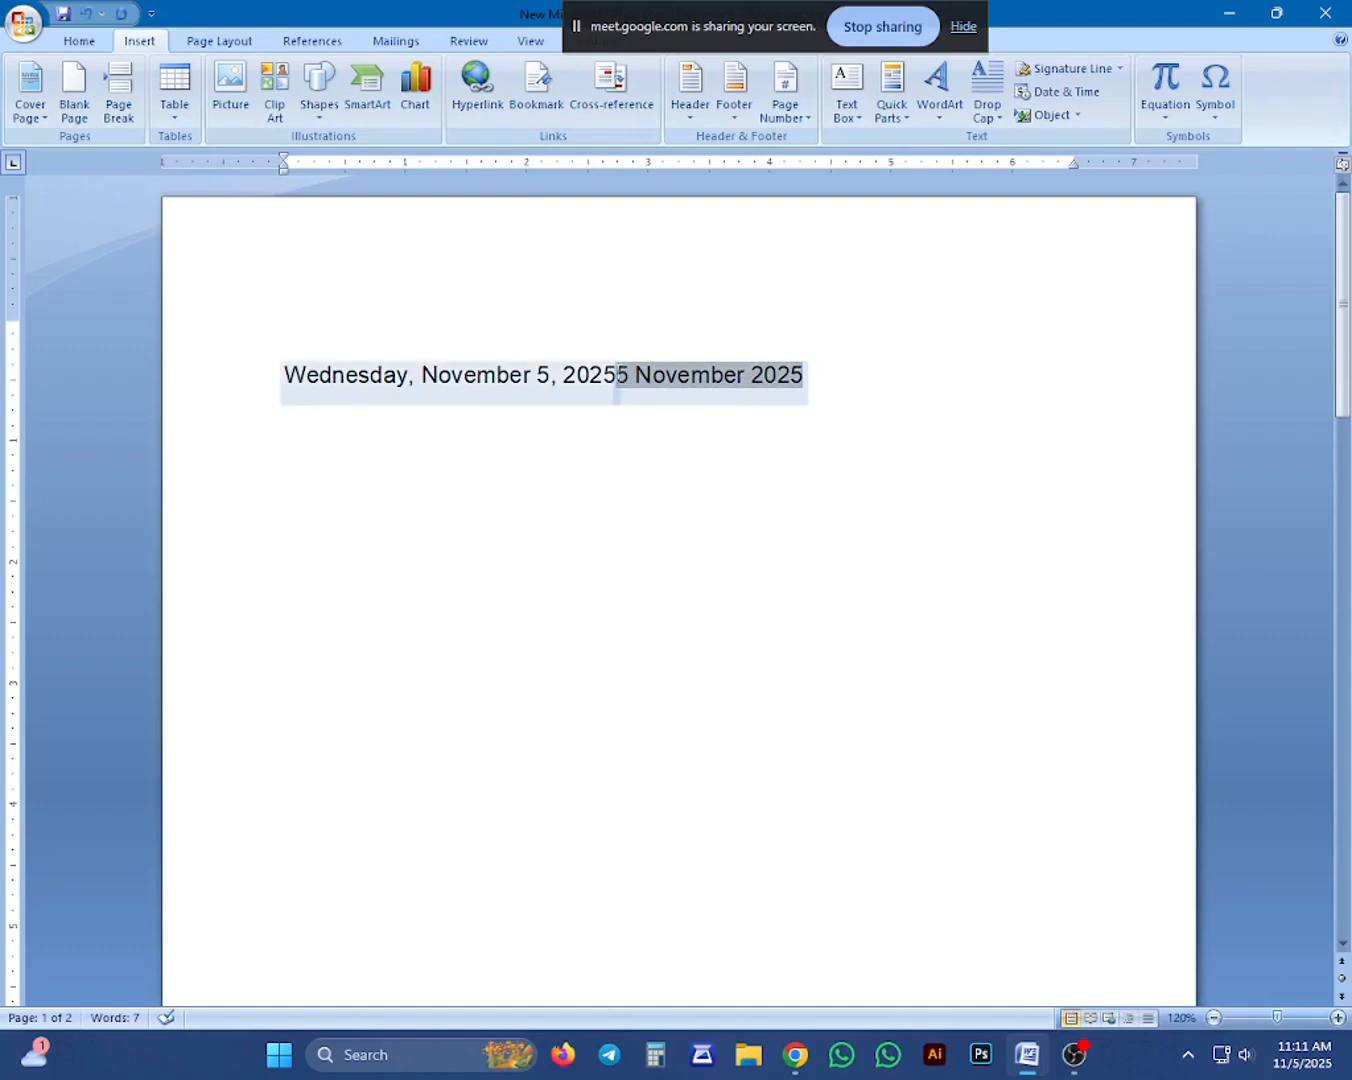
key(Return)
click(575, 440)
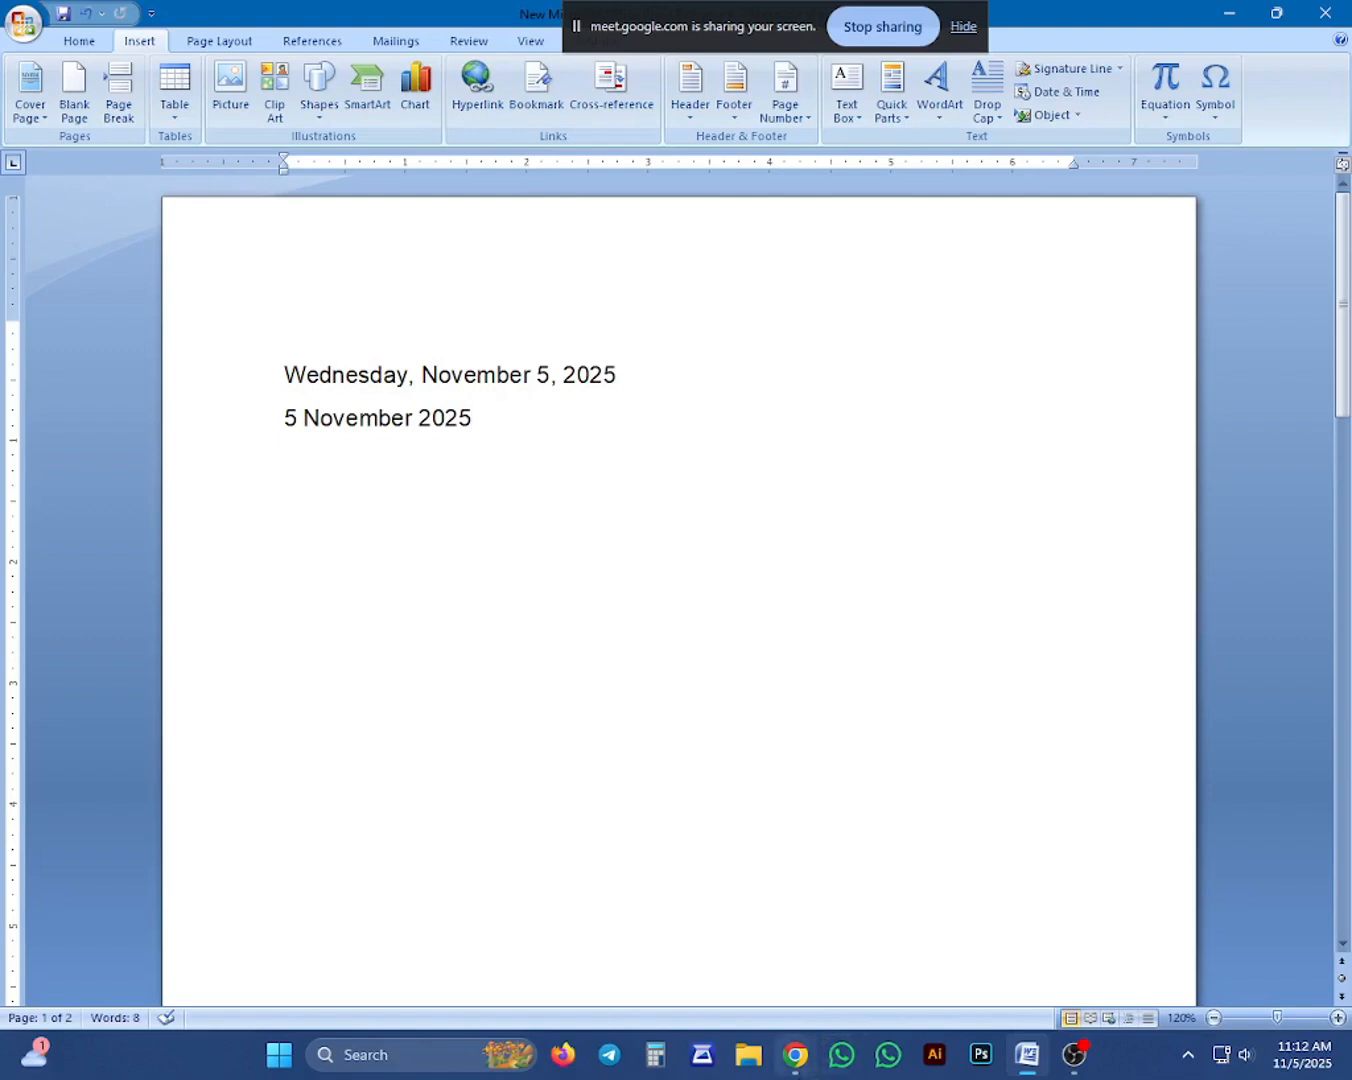
Switch to Chrome, search Google Images for "simbol in ms word" in a new tab, and open the "Word 2003: Insert Symbols" picture.
click(795, 1059)
click(688, 911)
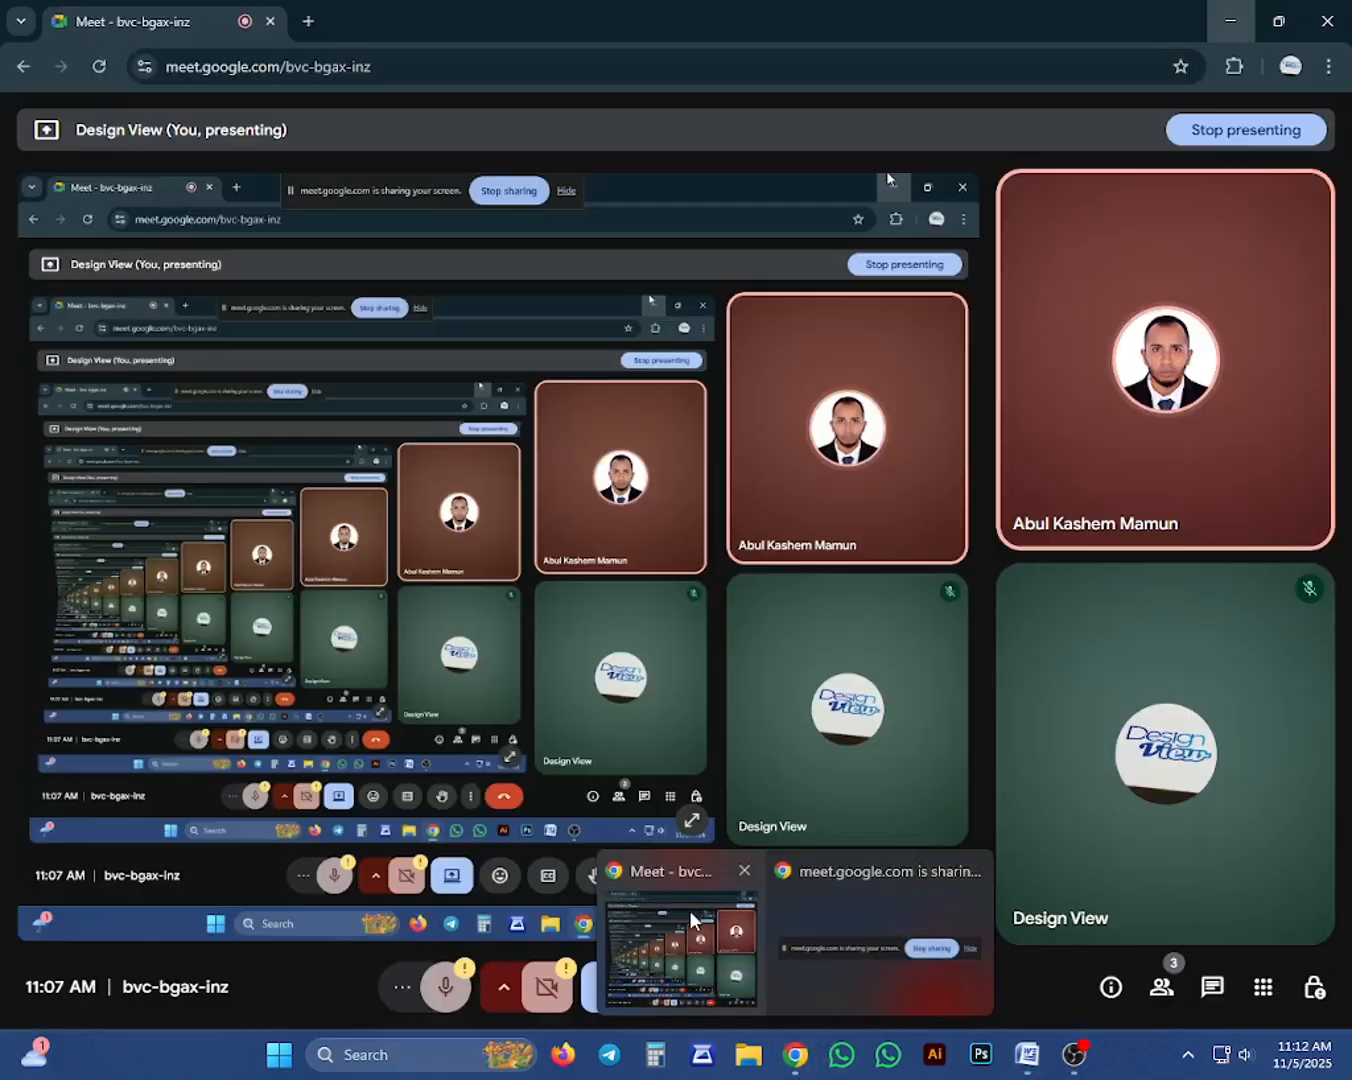
click(301, 29)
text(s)
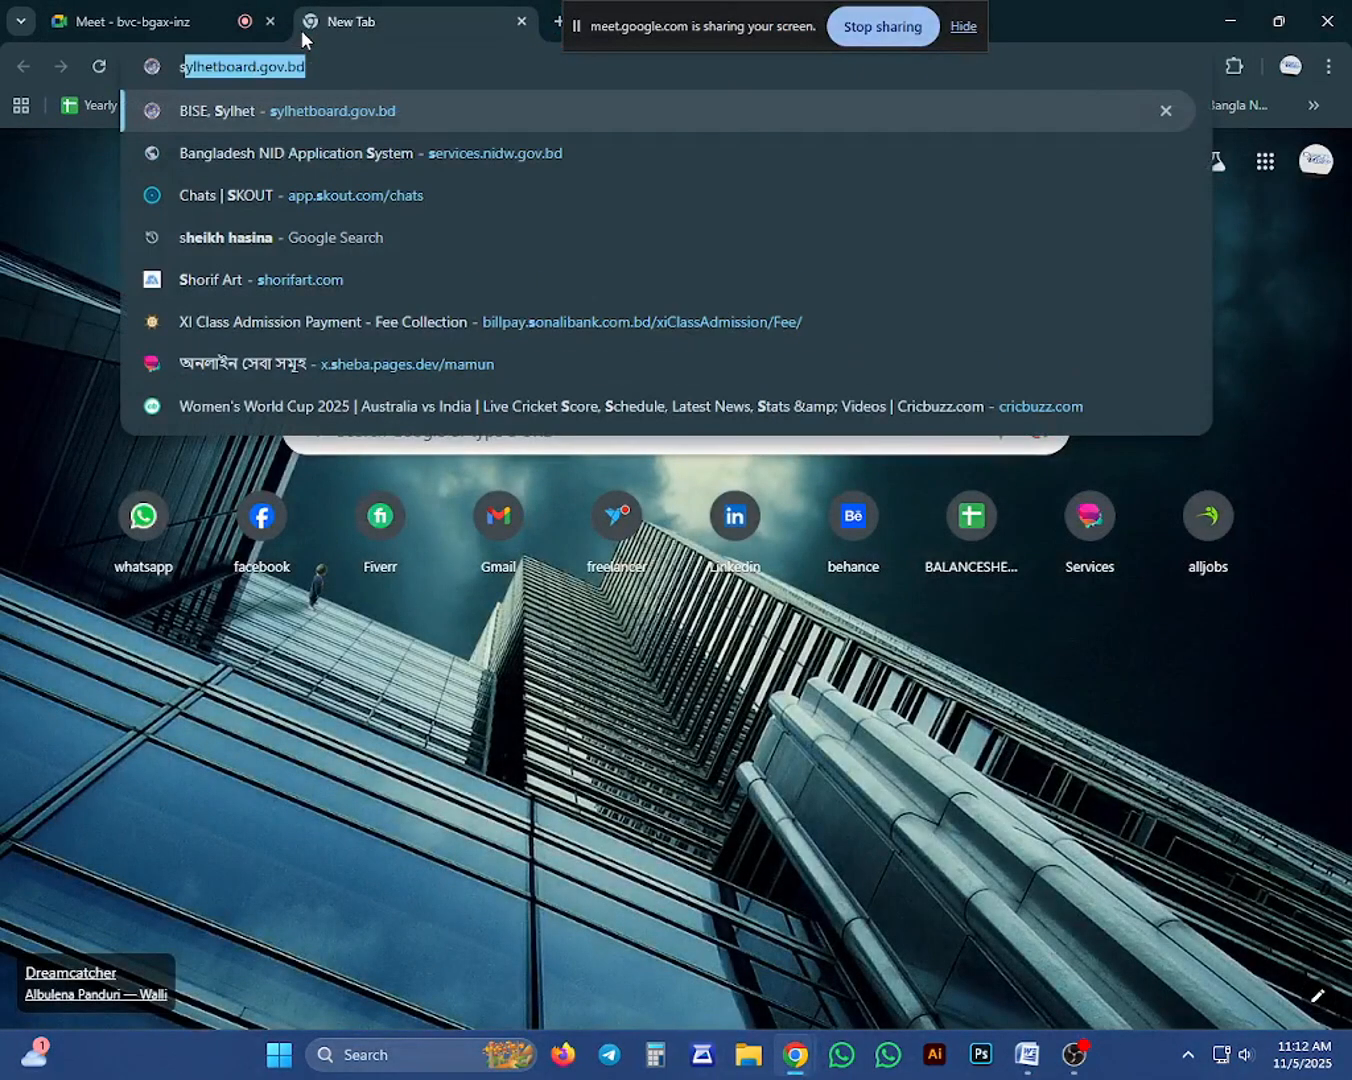
text(im)
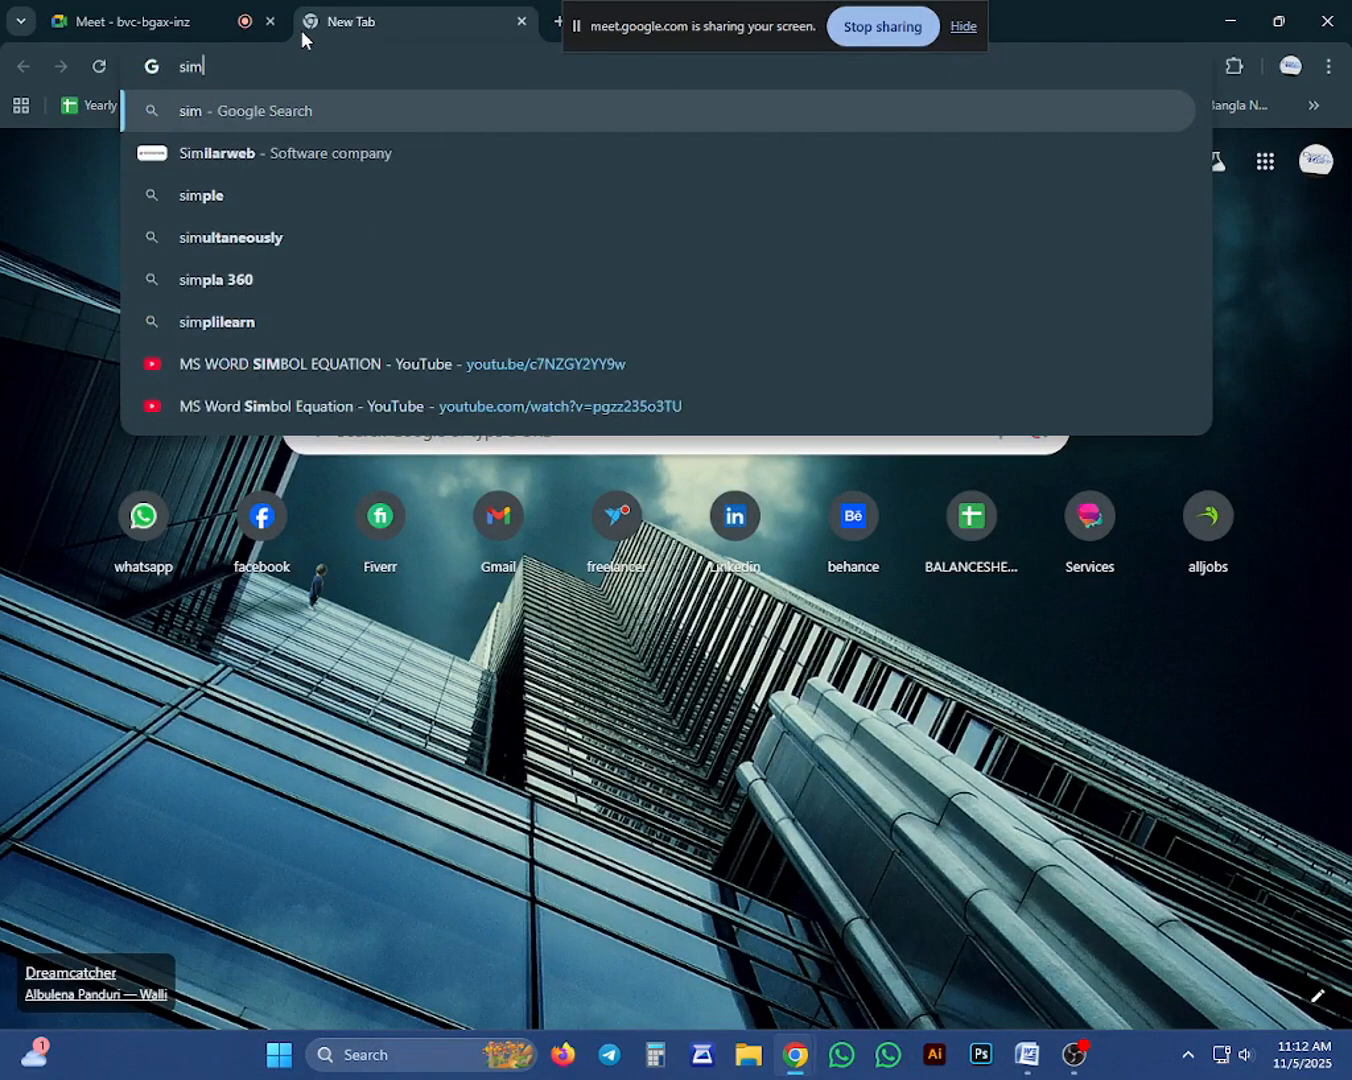
text(bol )
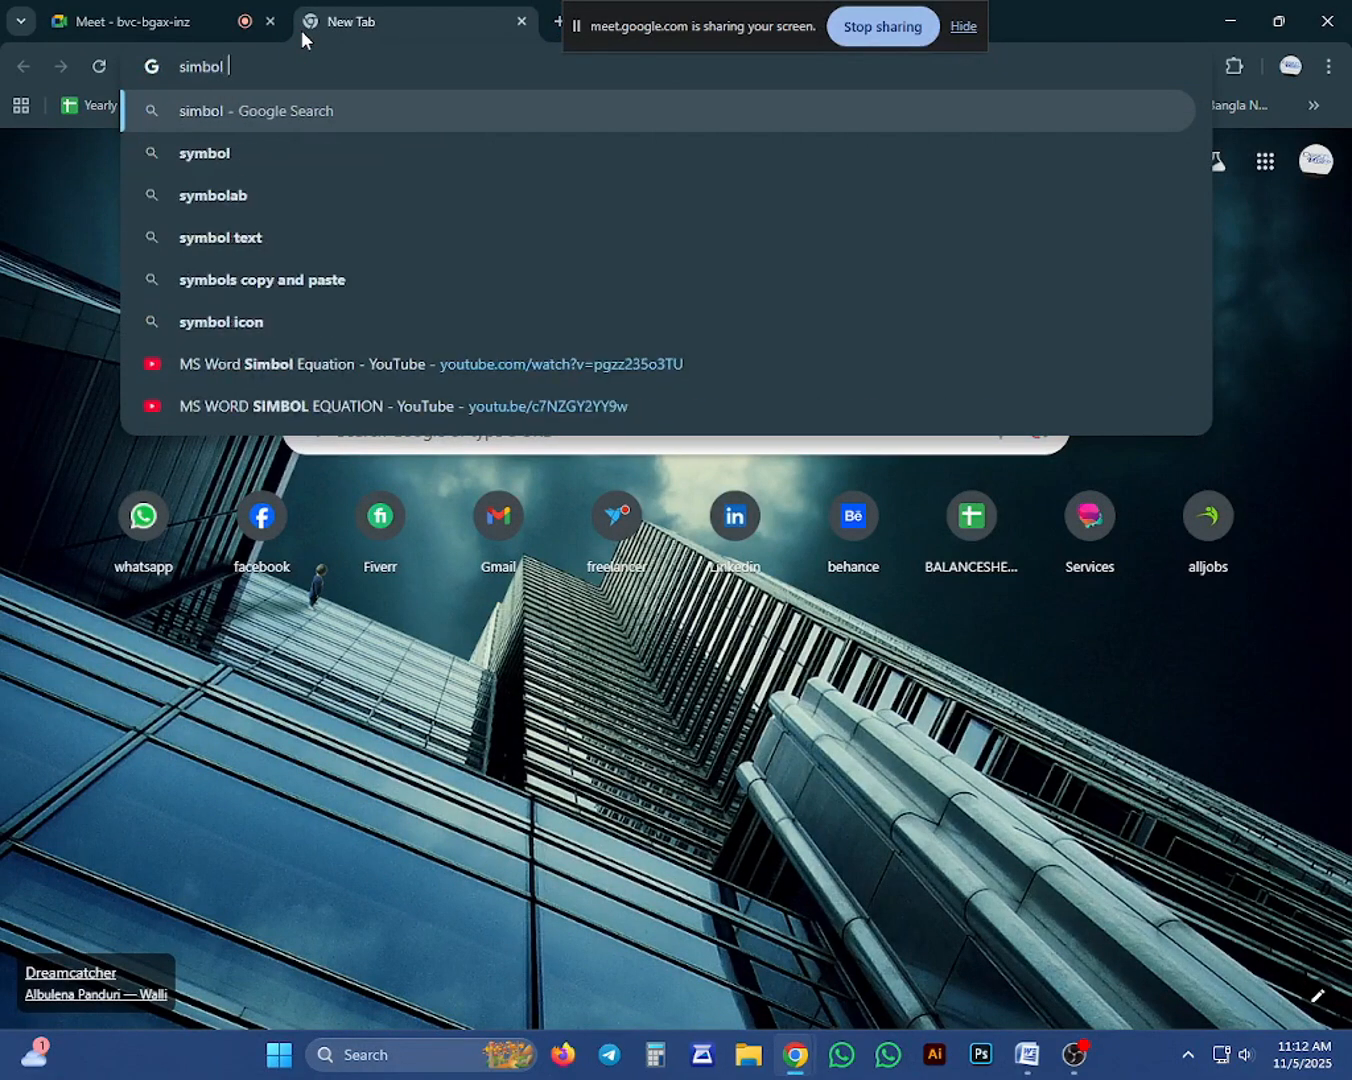
text(in m)
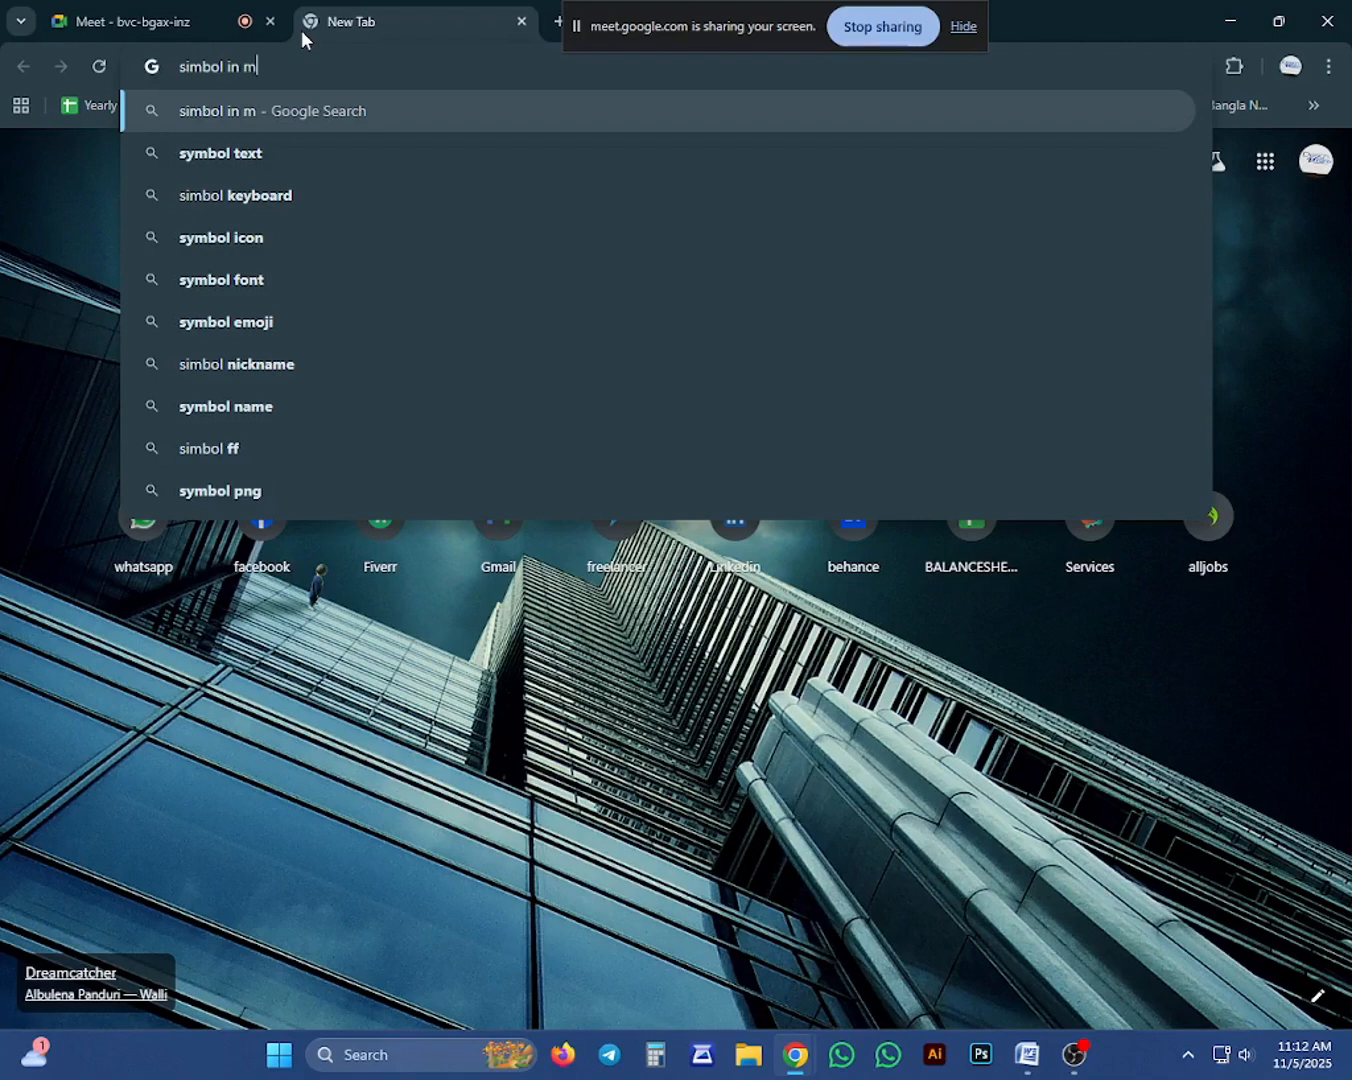
text(s word)
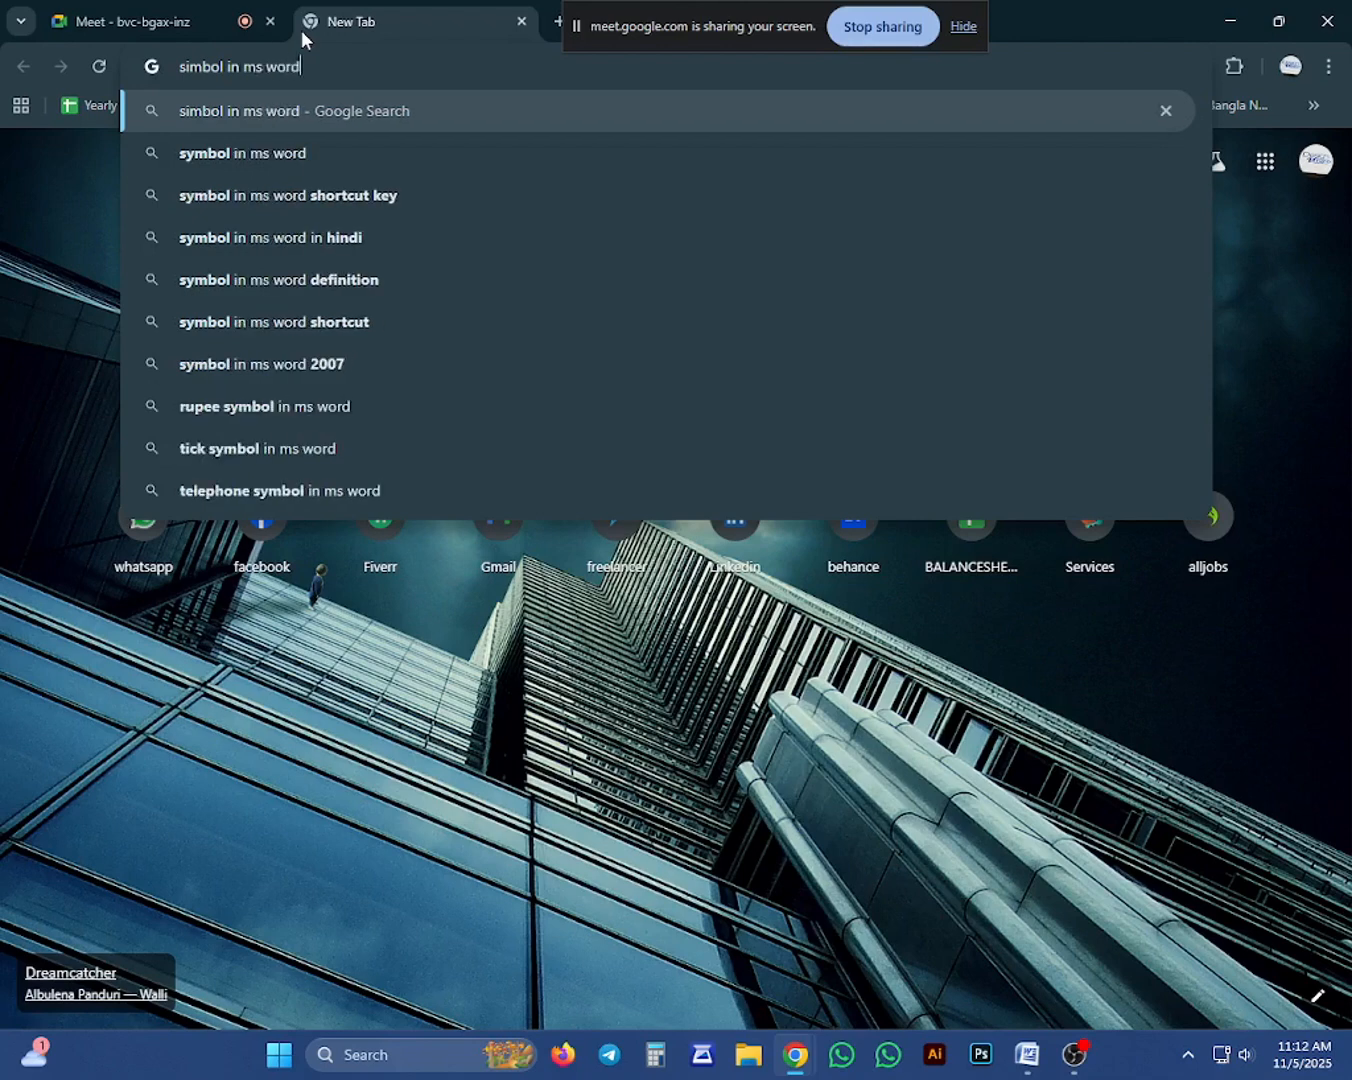
key(Return)
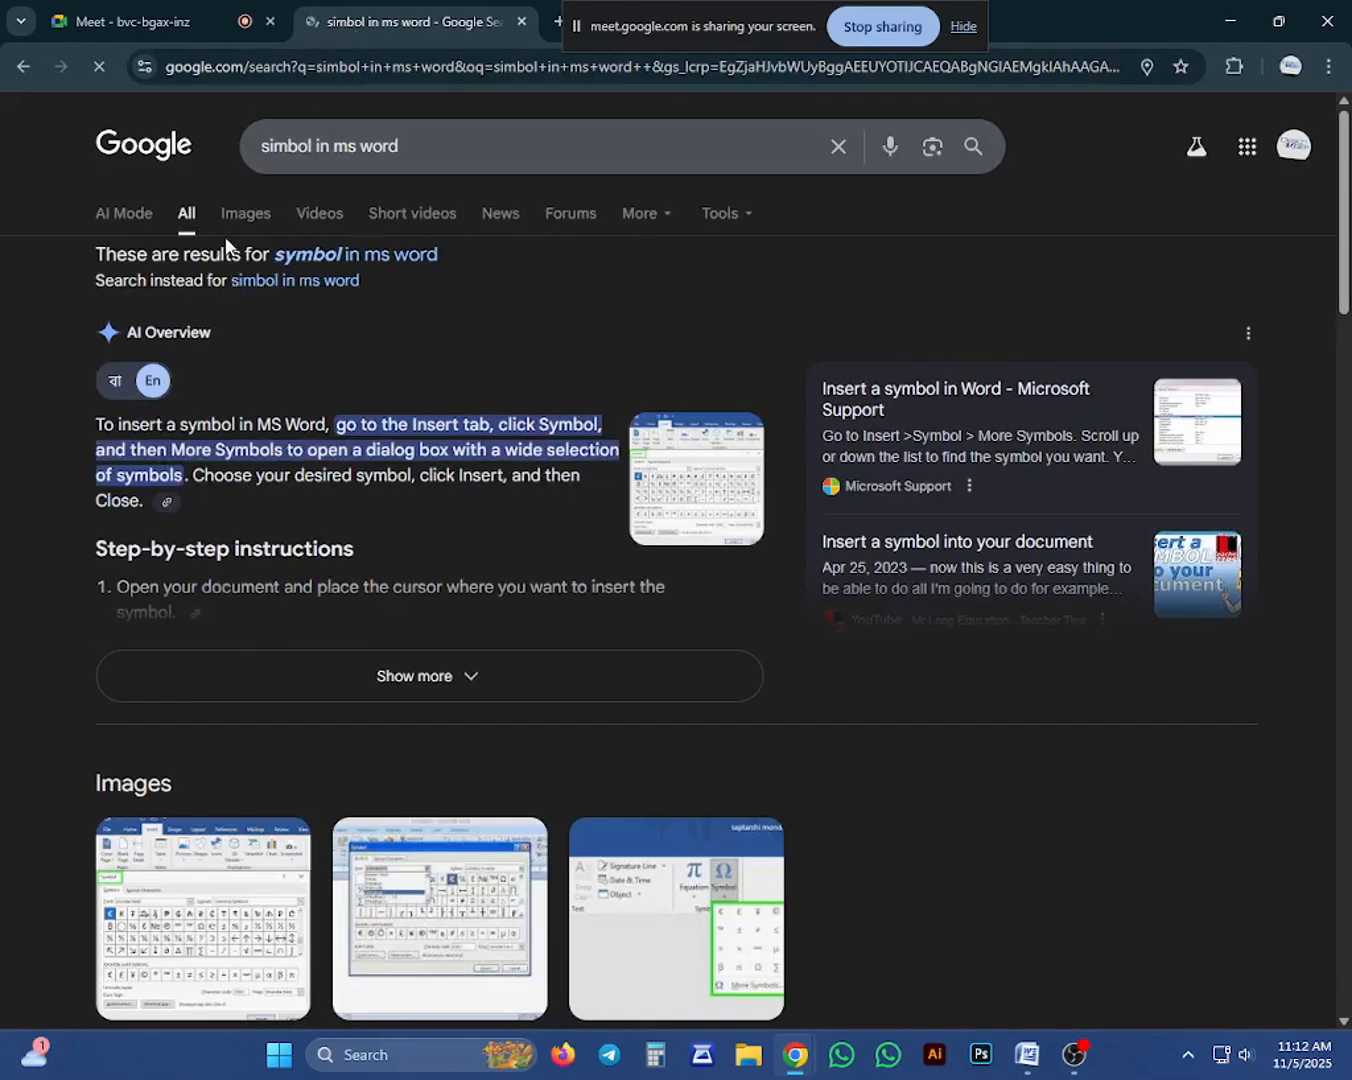
click(269, 212)
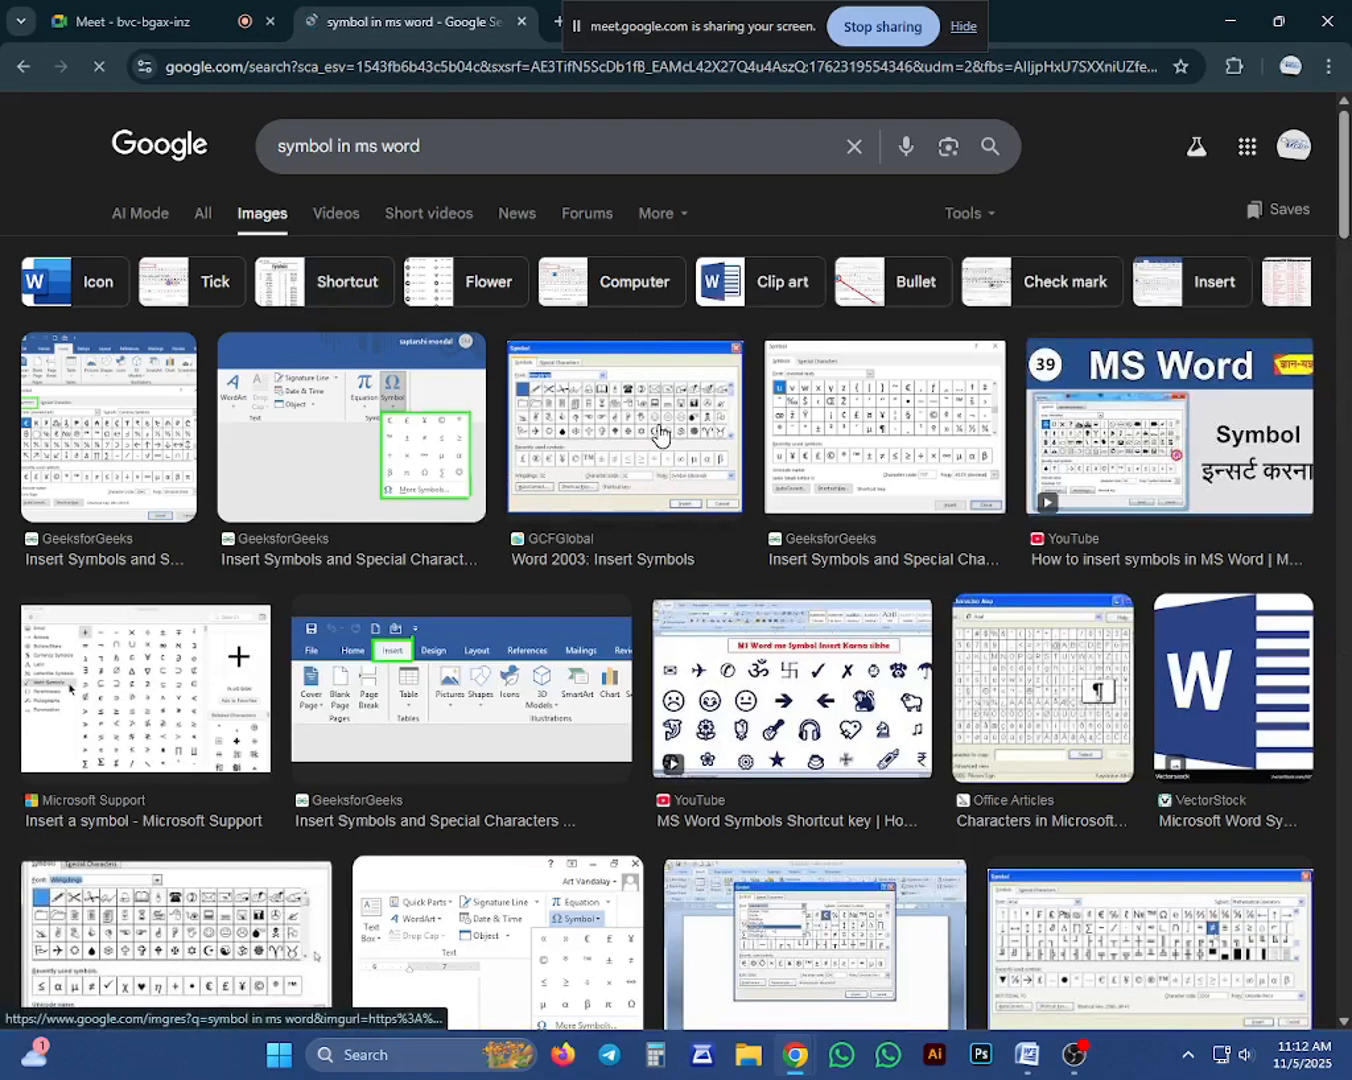
click(669, 476)
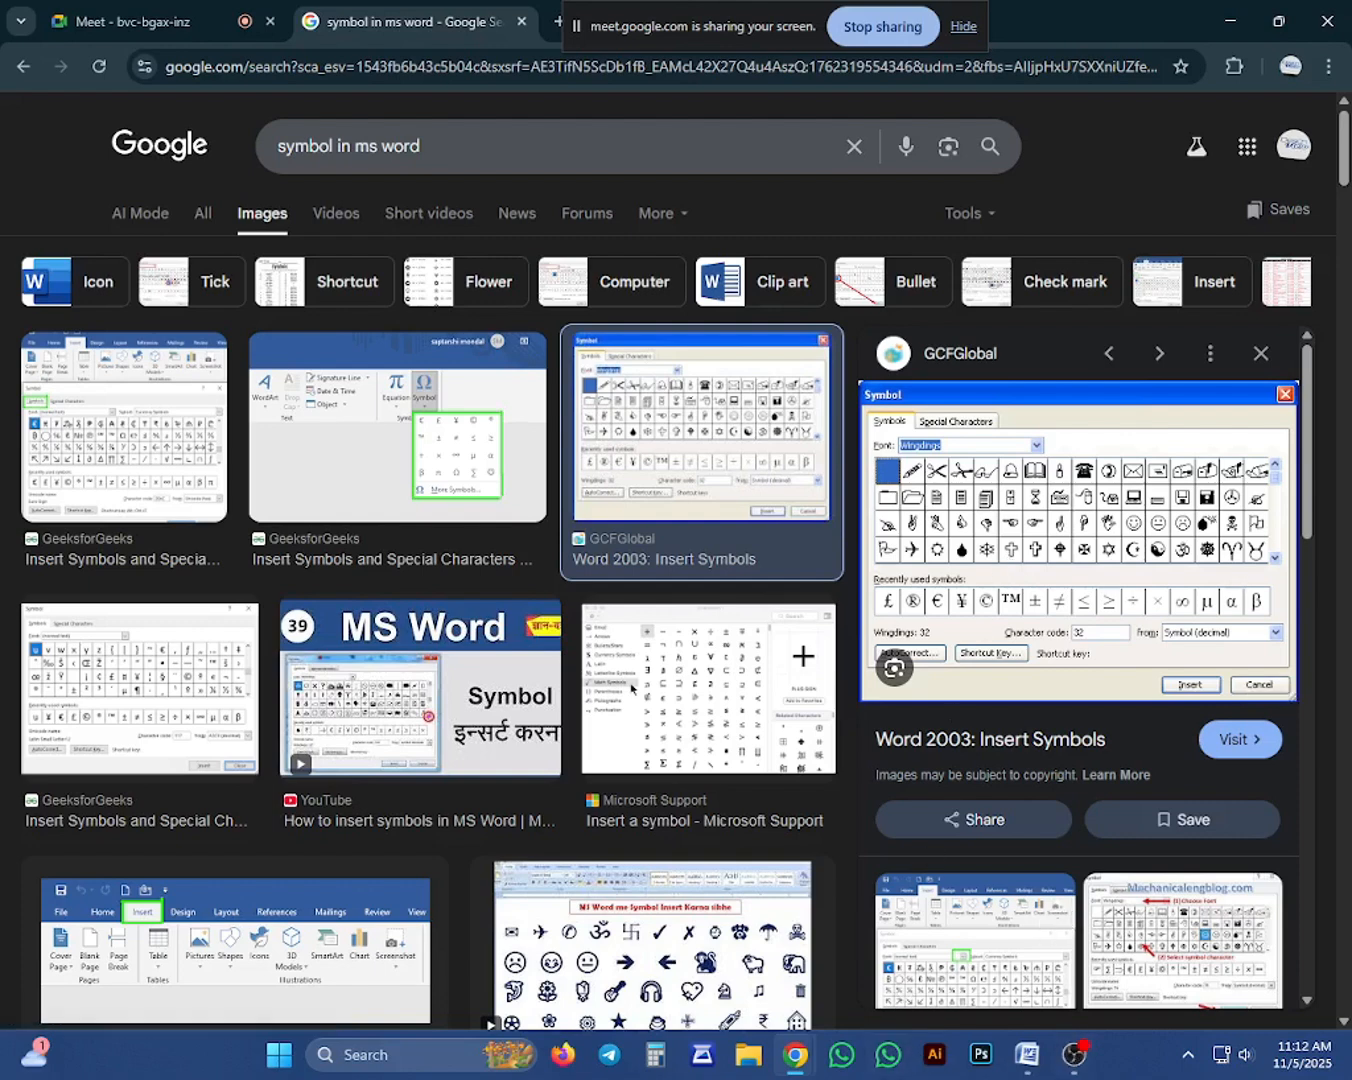
Switch back to Word and open the full Symbol dialog for inserting more symbols.
click(1028, 1054)
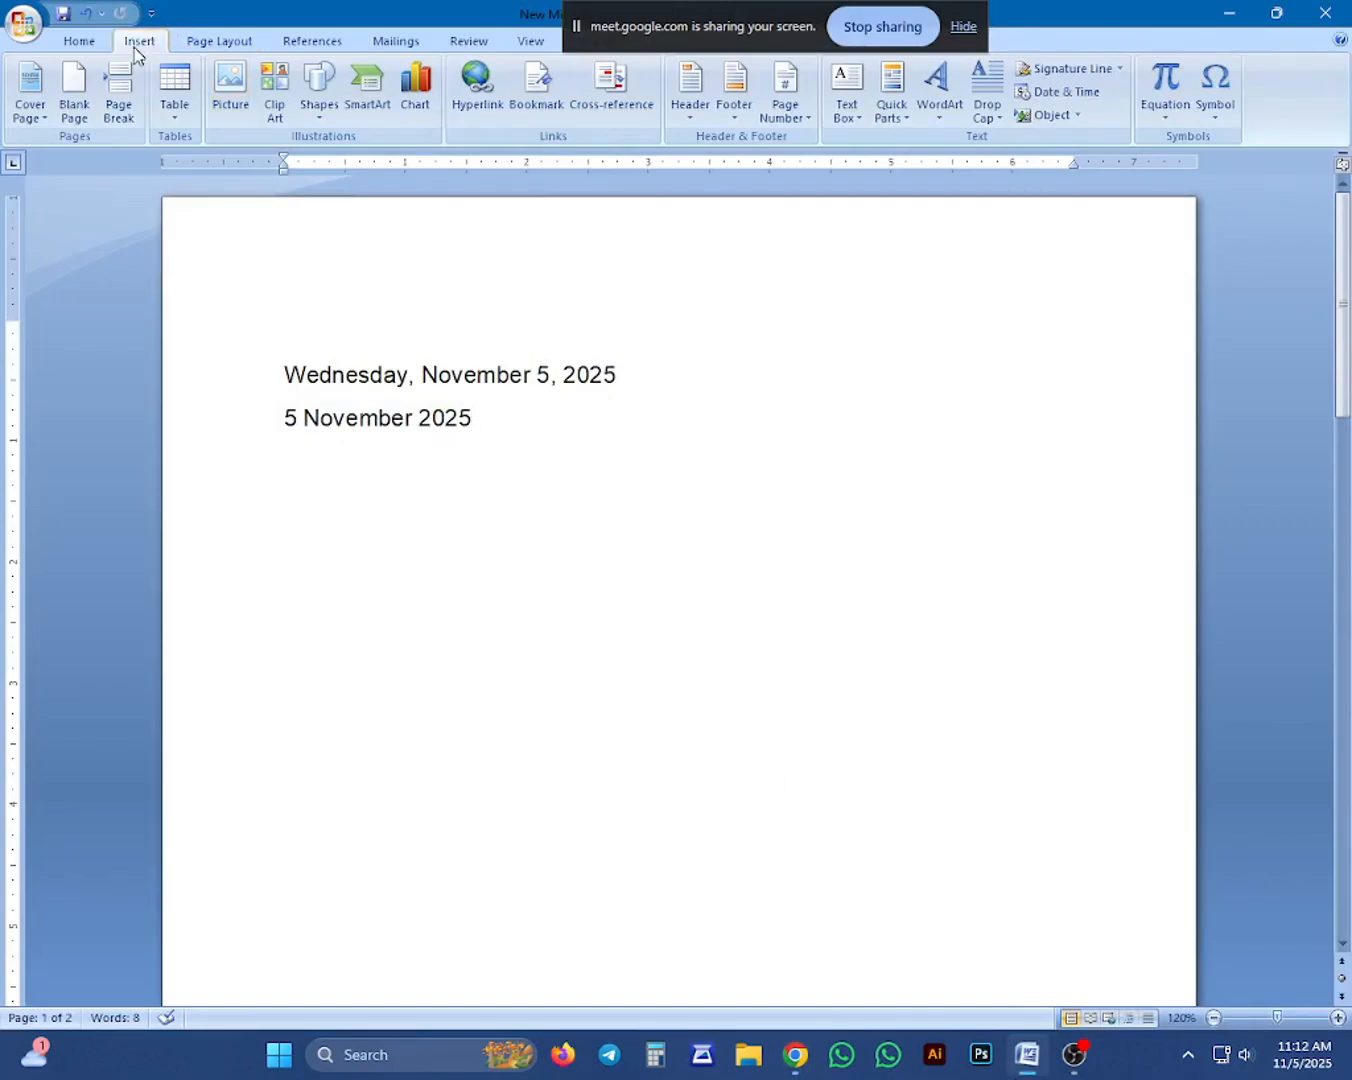
click(1219, 124)
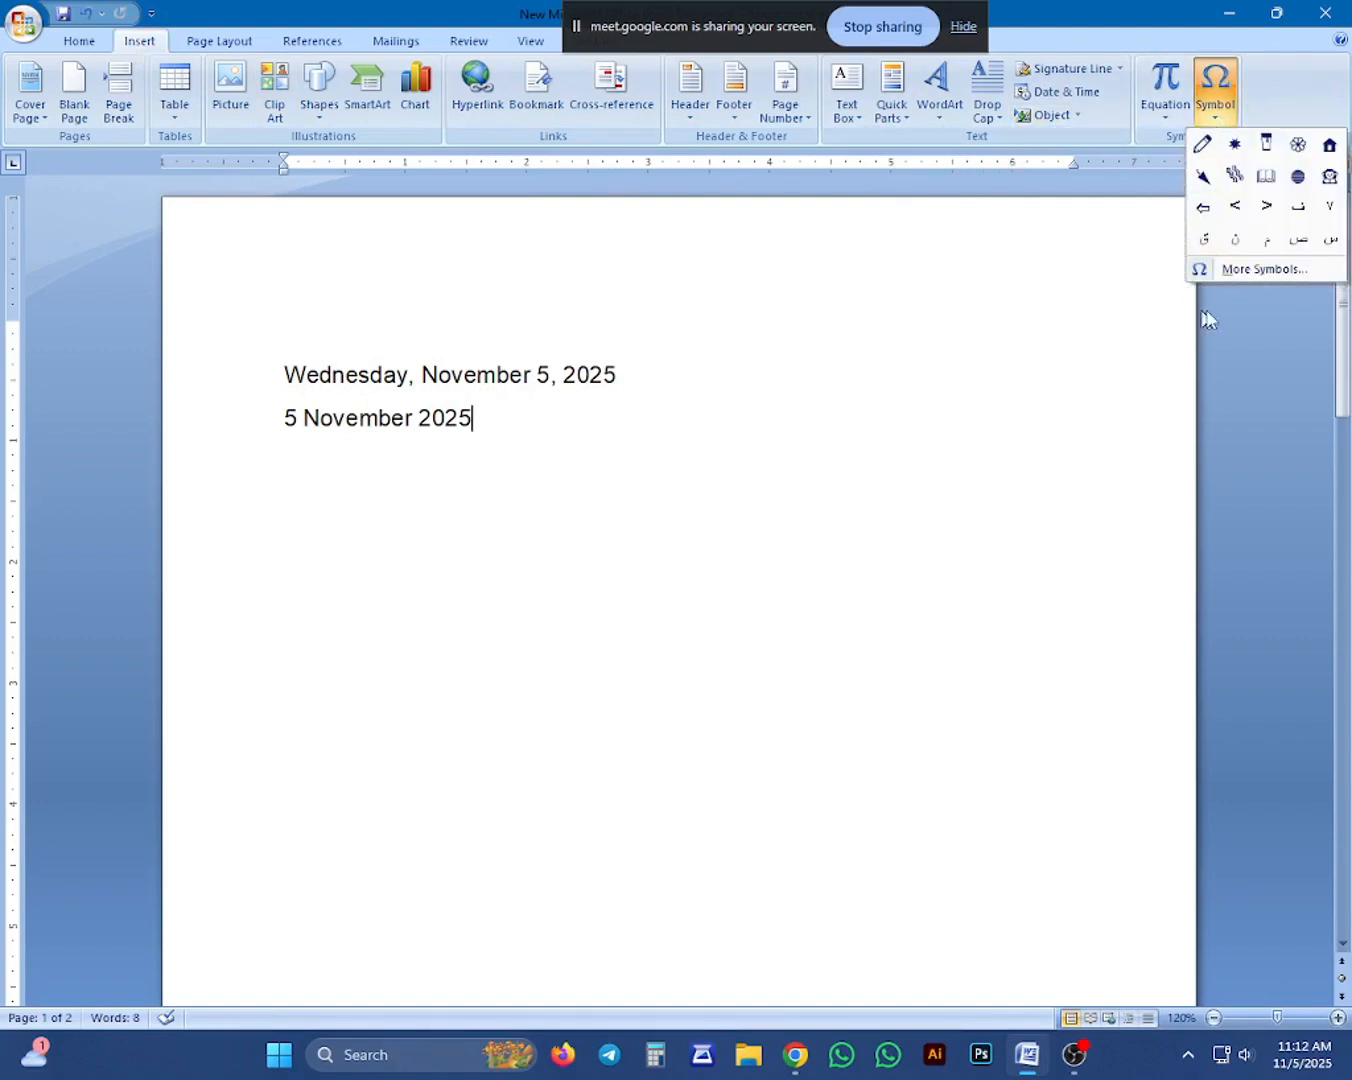
click(1252, 270)
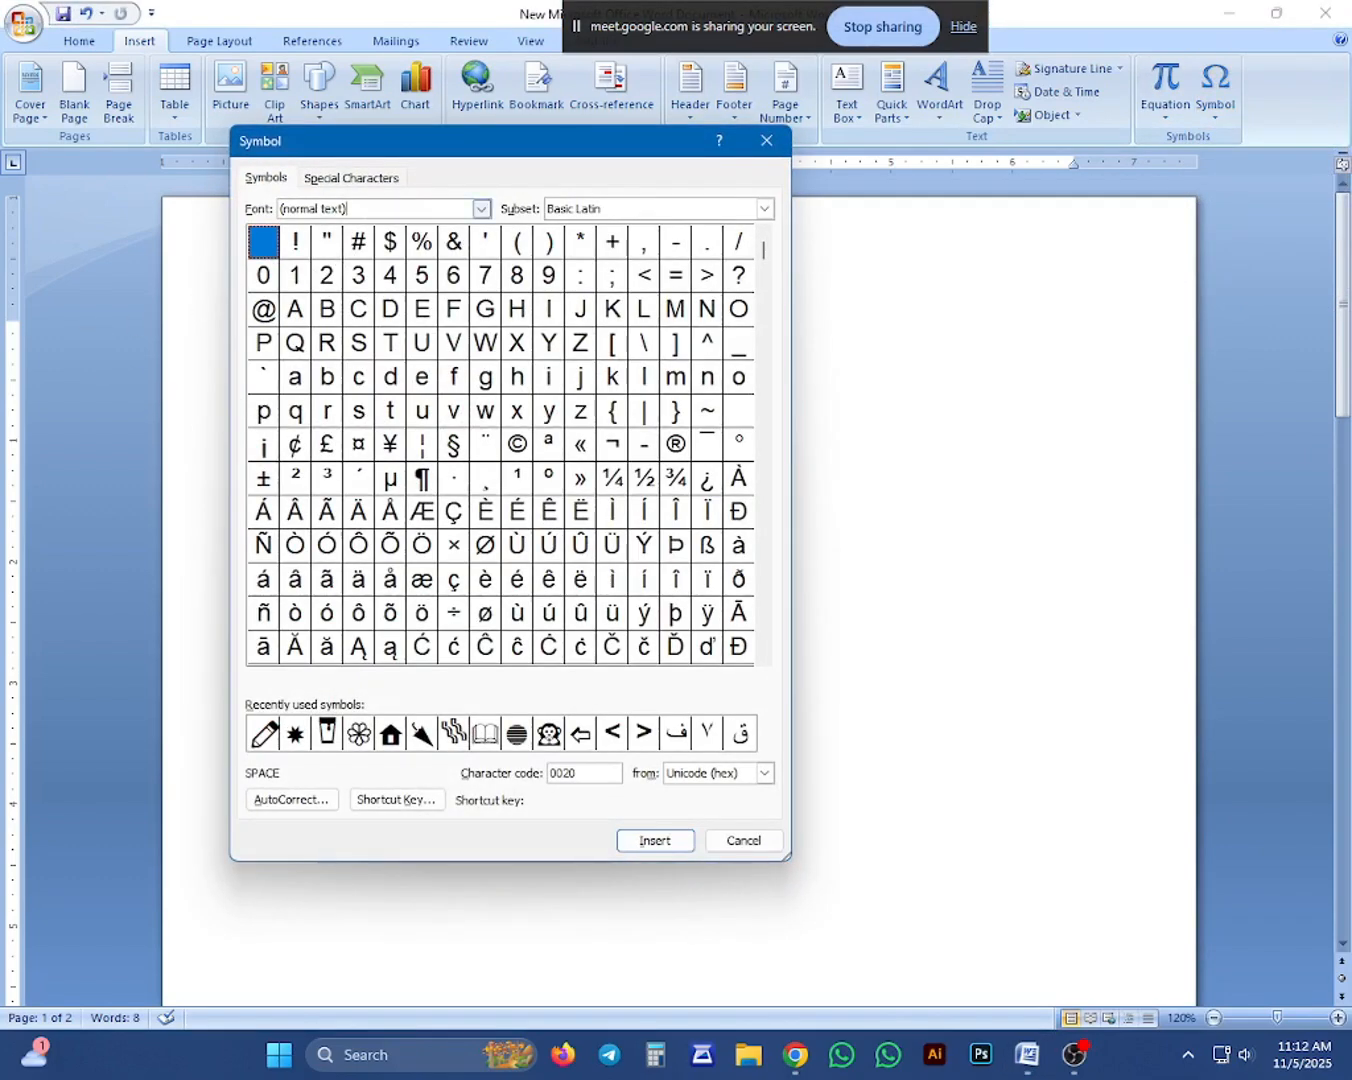
Try AdarshaLipiNormal as the font in the Symbol dialog.
click(482, 210)
scroll(397, 259, down, 1)
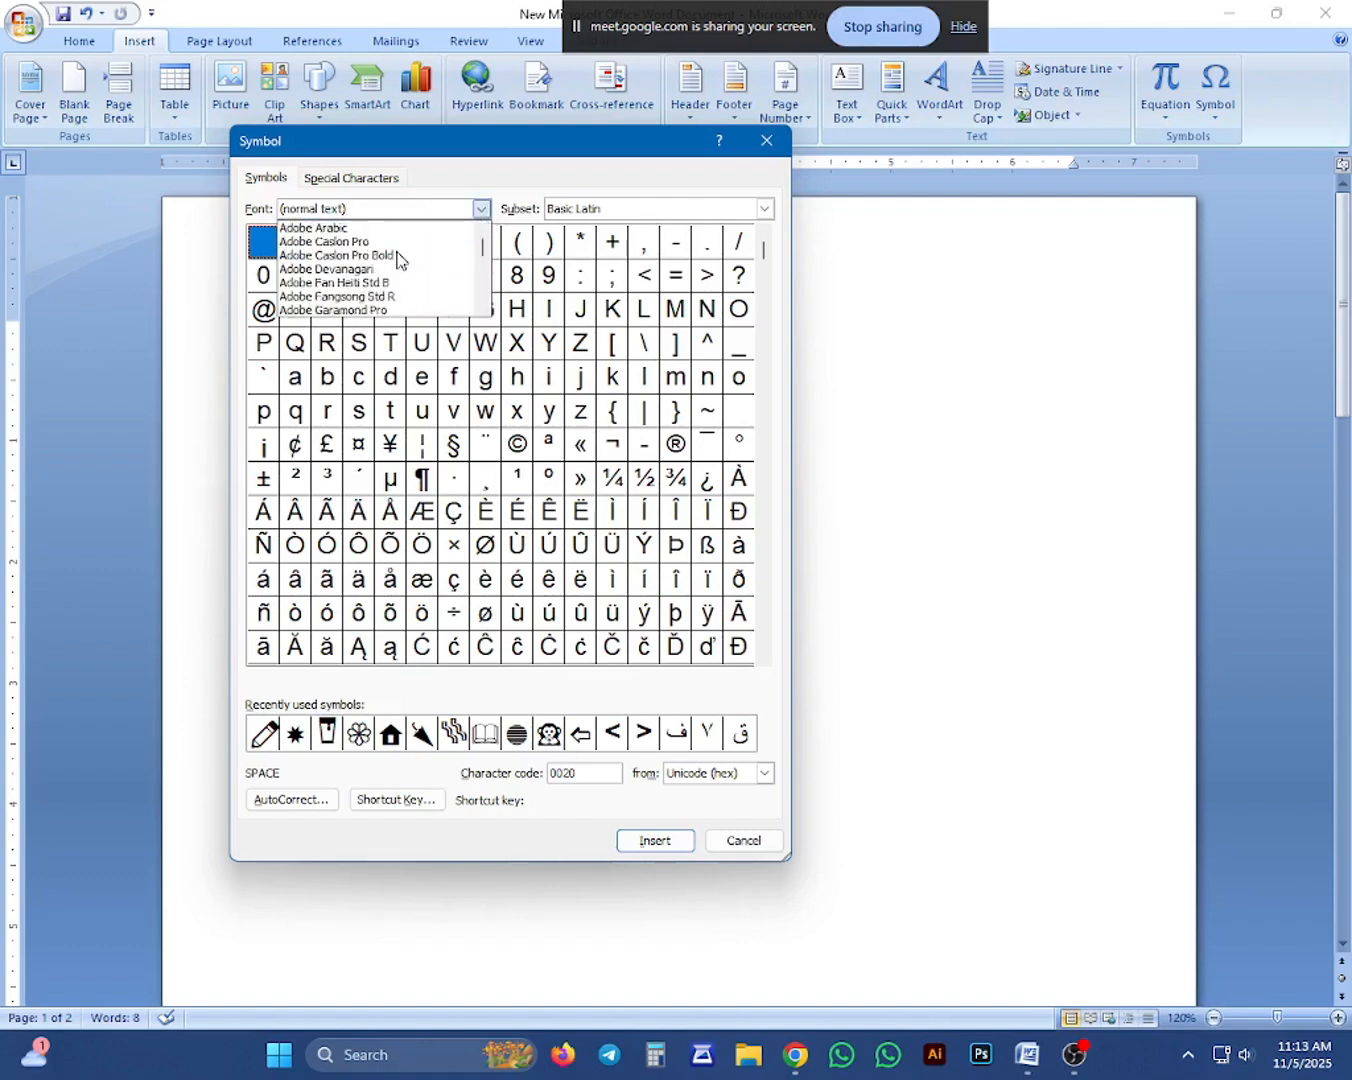
scroll(401, 260, down, 1)
click(400, 258)
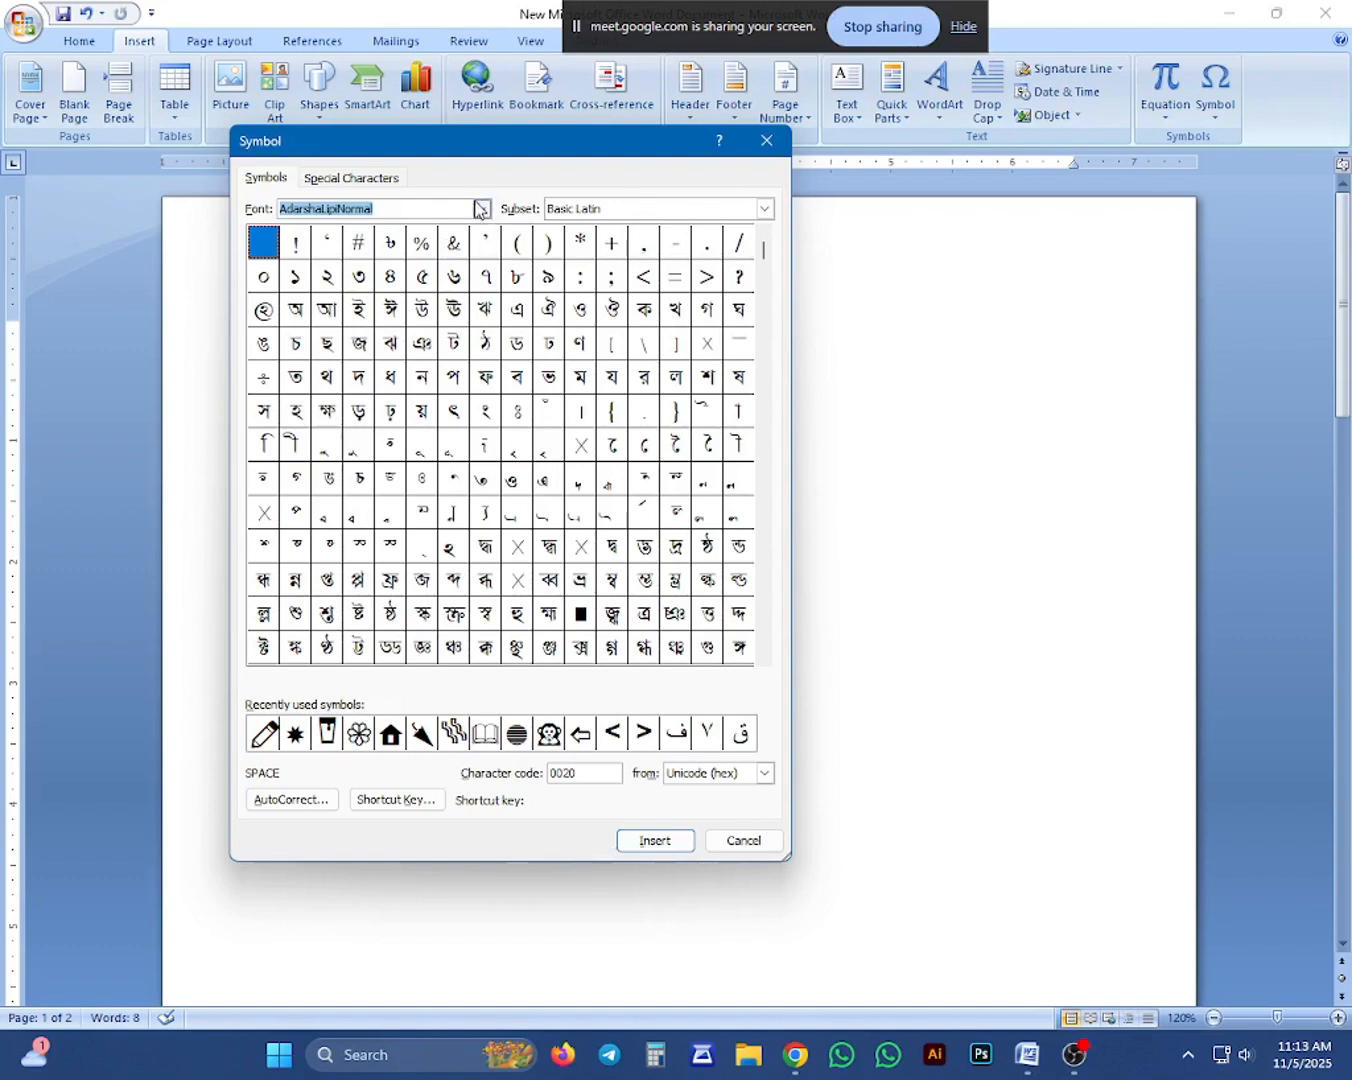
Set the Symbol dialog's font to Wingdings.
click(480, 211)
scroll(400, 265, down, 3)
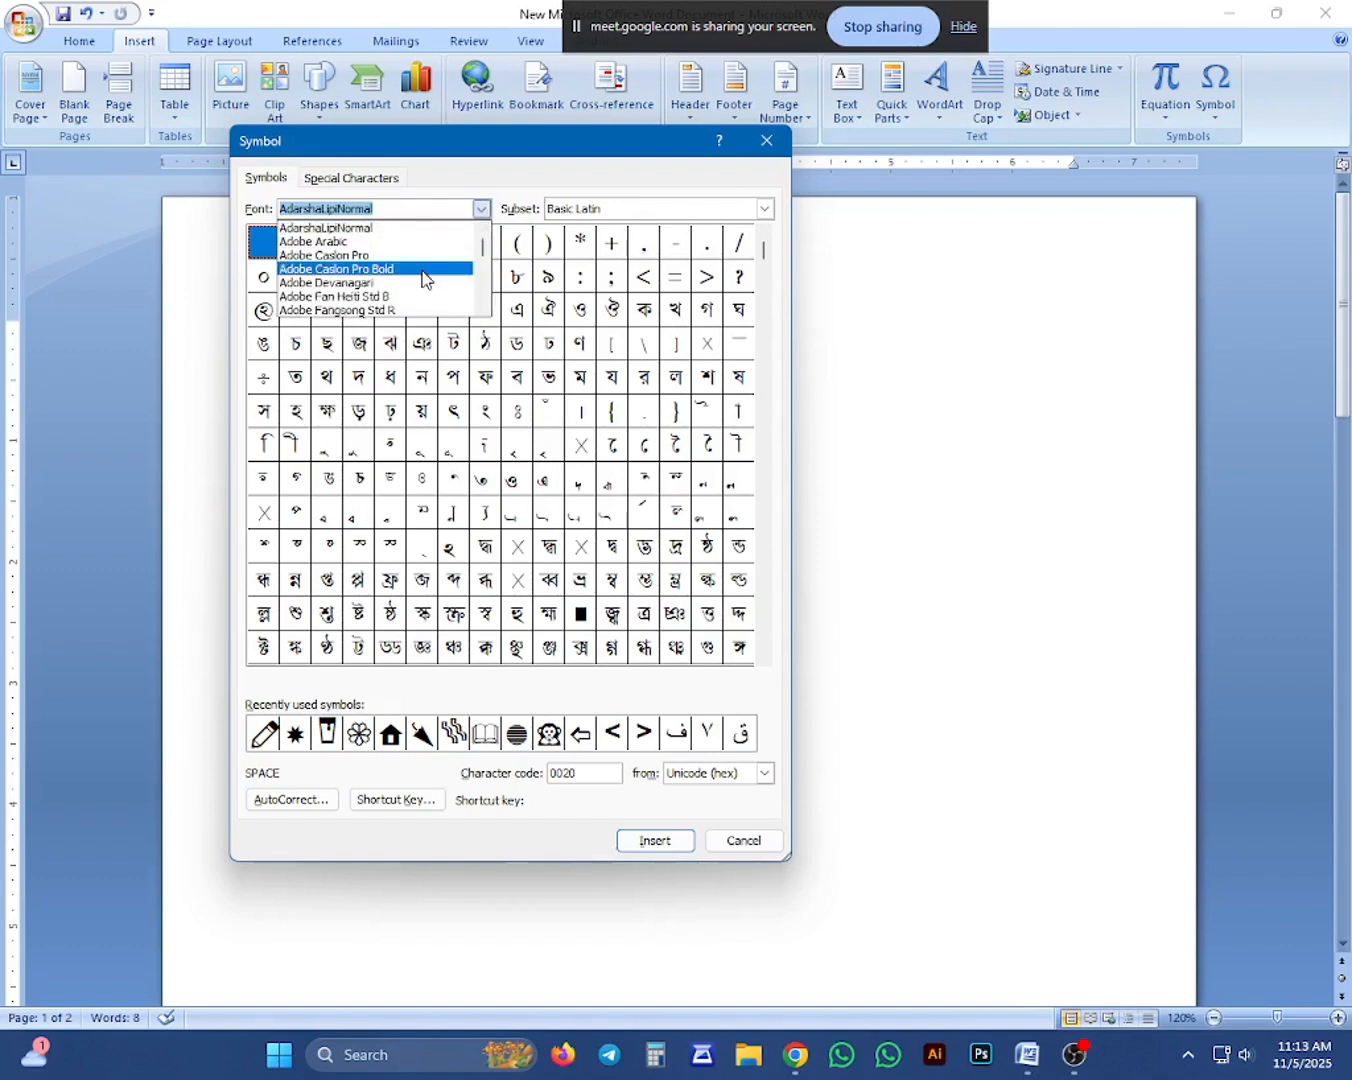
scroll(356, 265, down, 10)
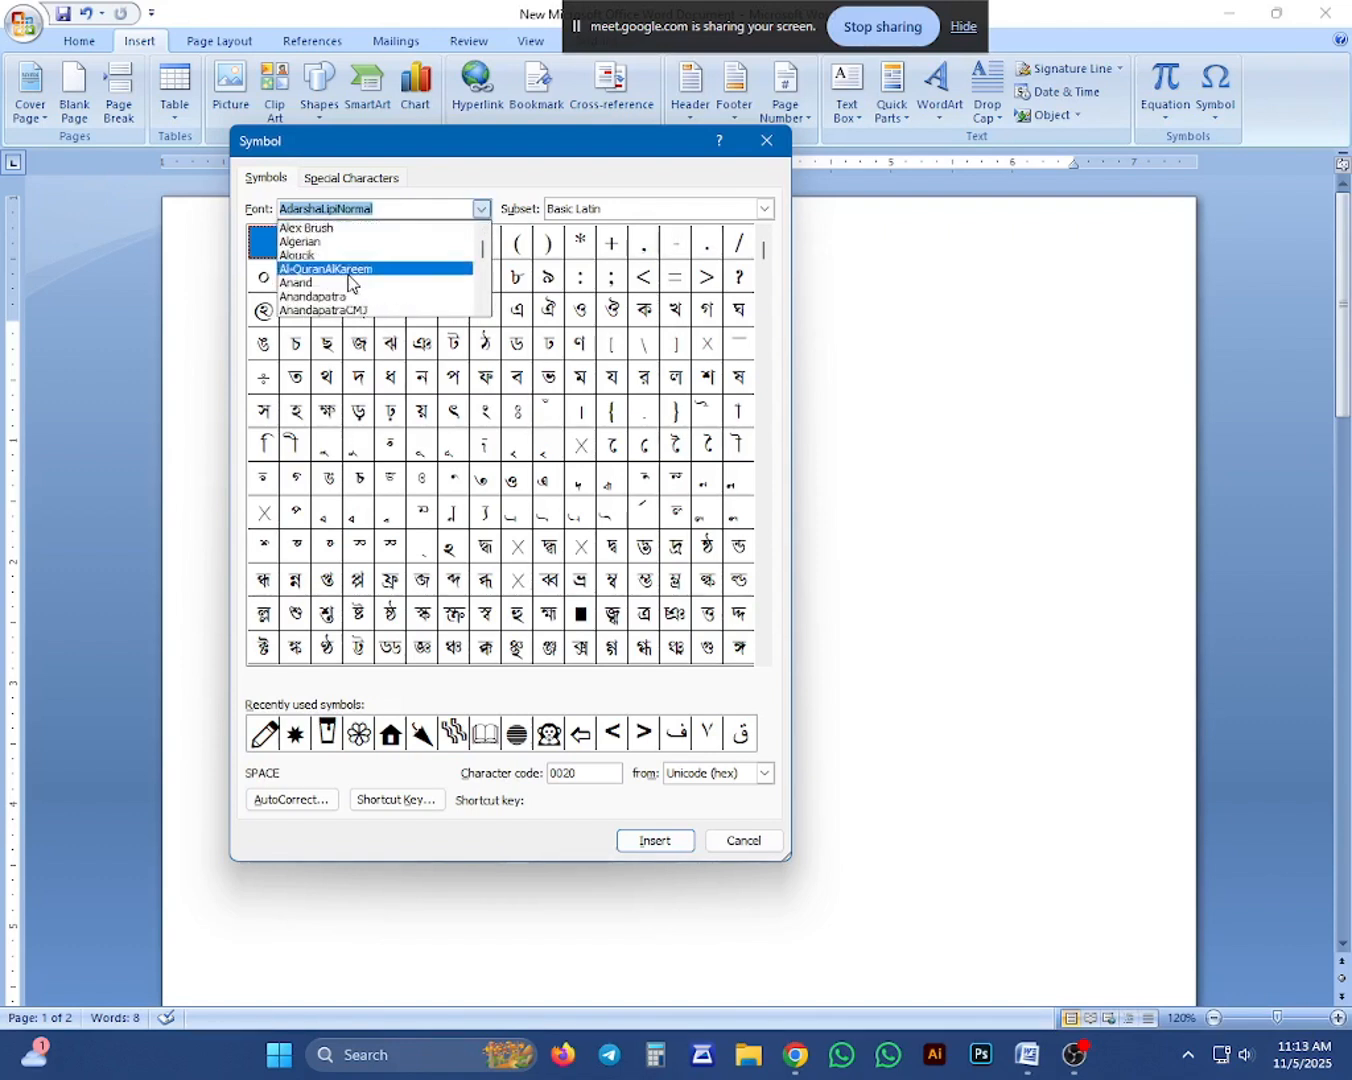
scroll(348, 283, down, 10)
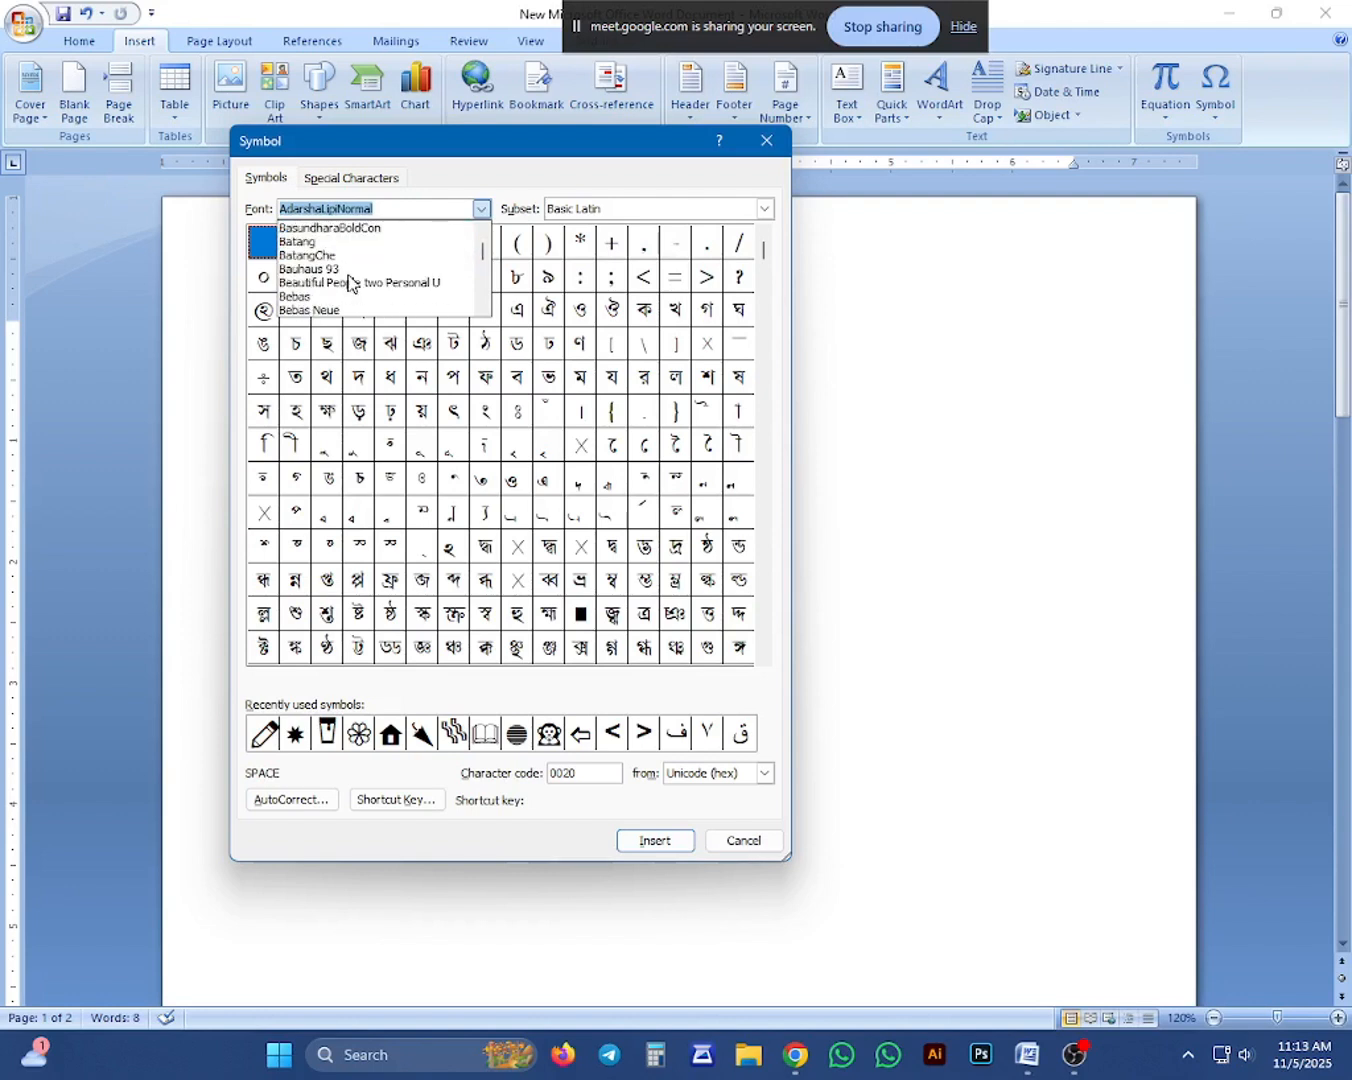
scroll(347, 283, down, 10)
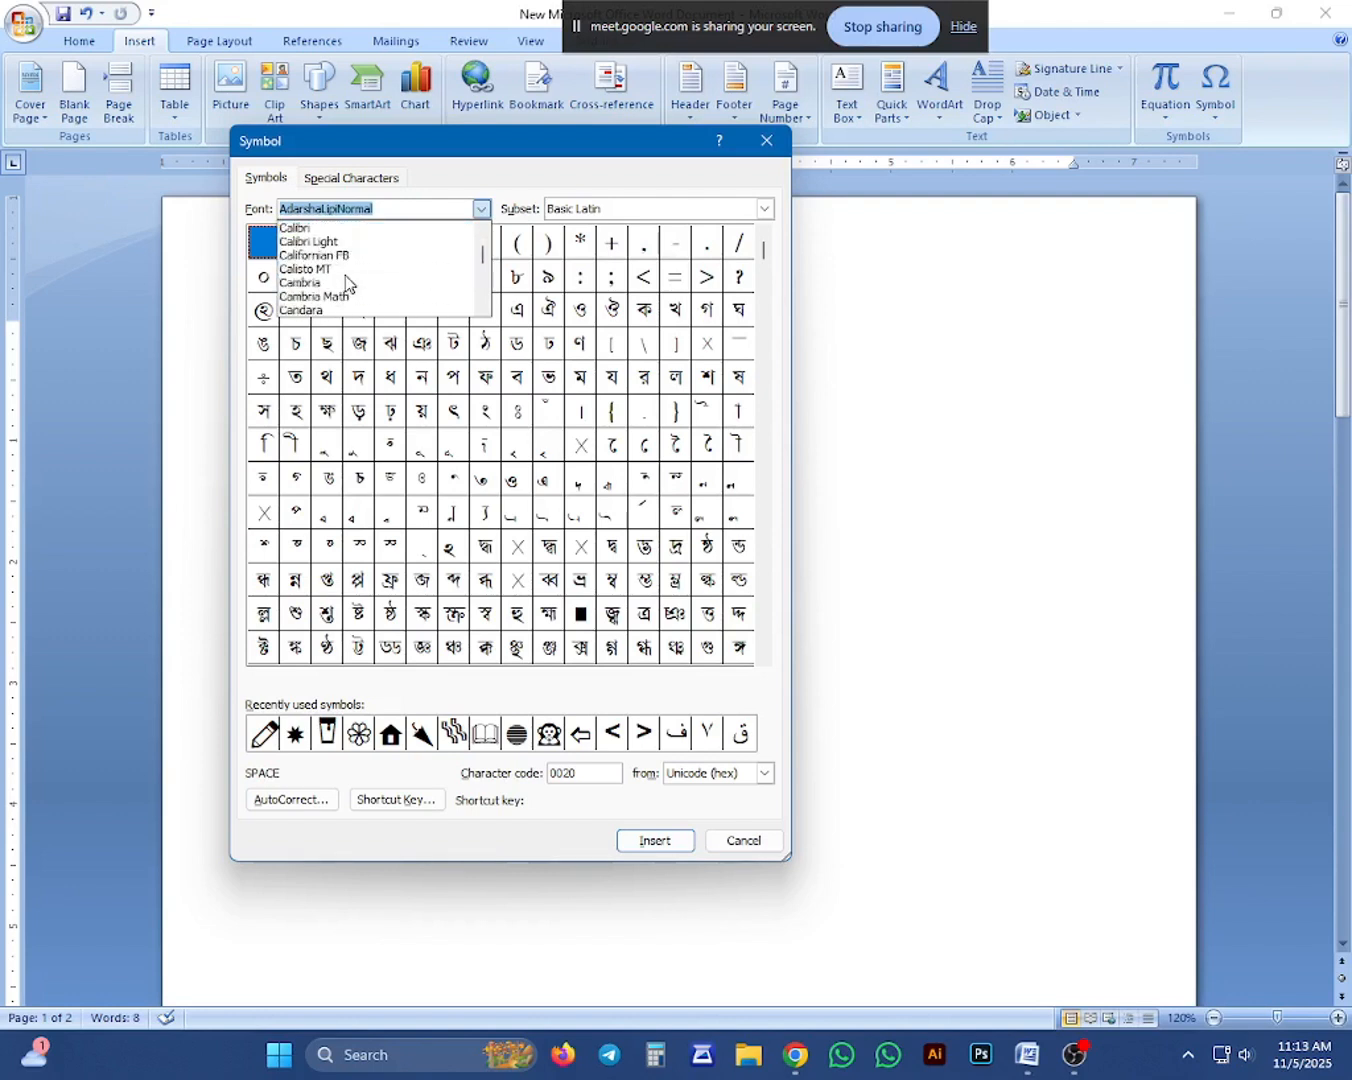
scroll(347, 283, down, 10)
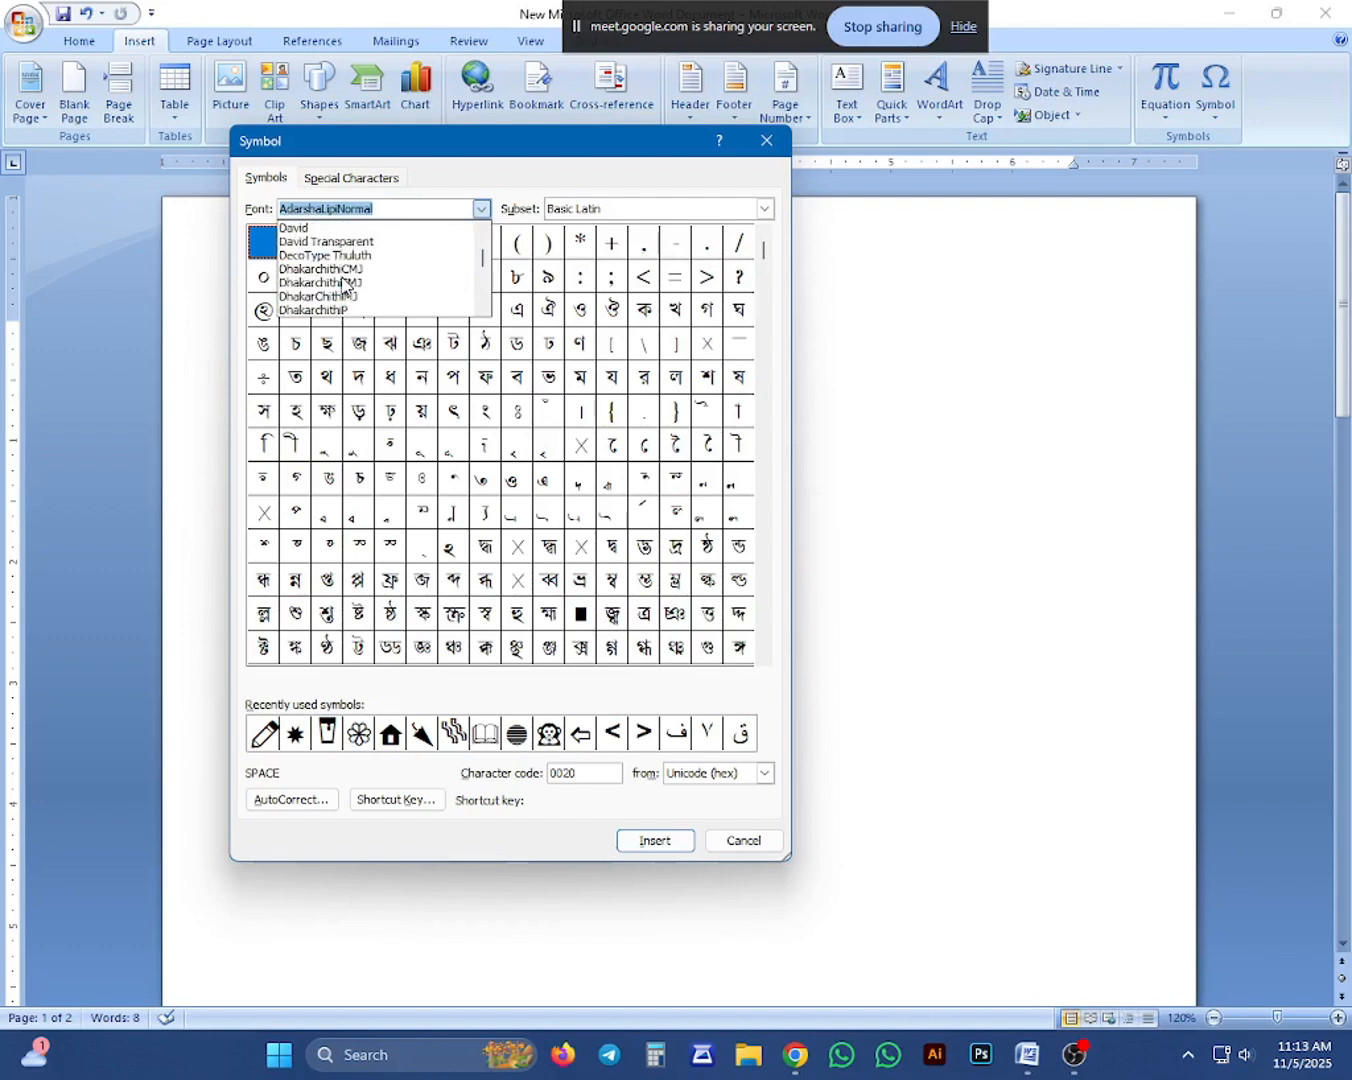
scroll(341, 284, down, 10)
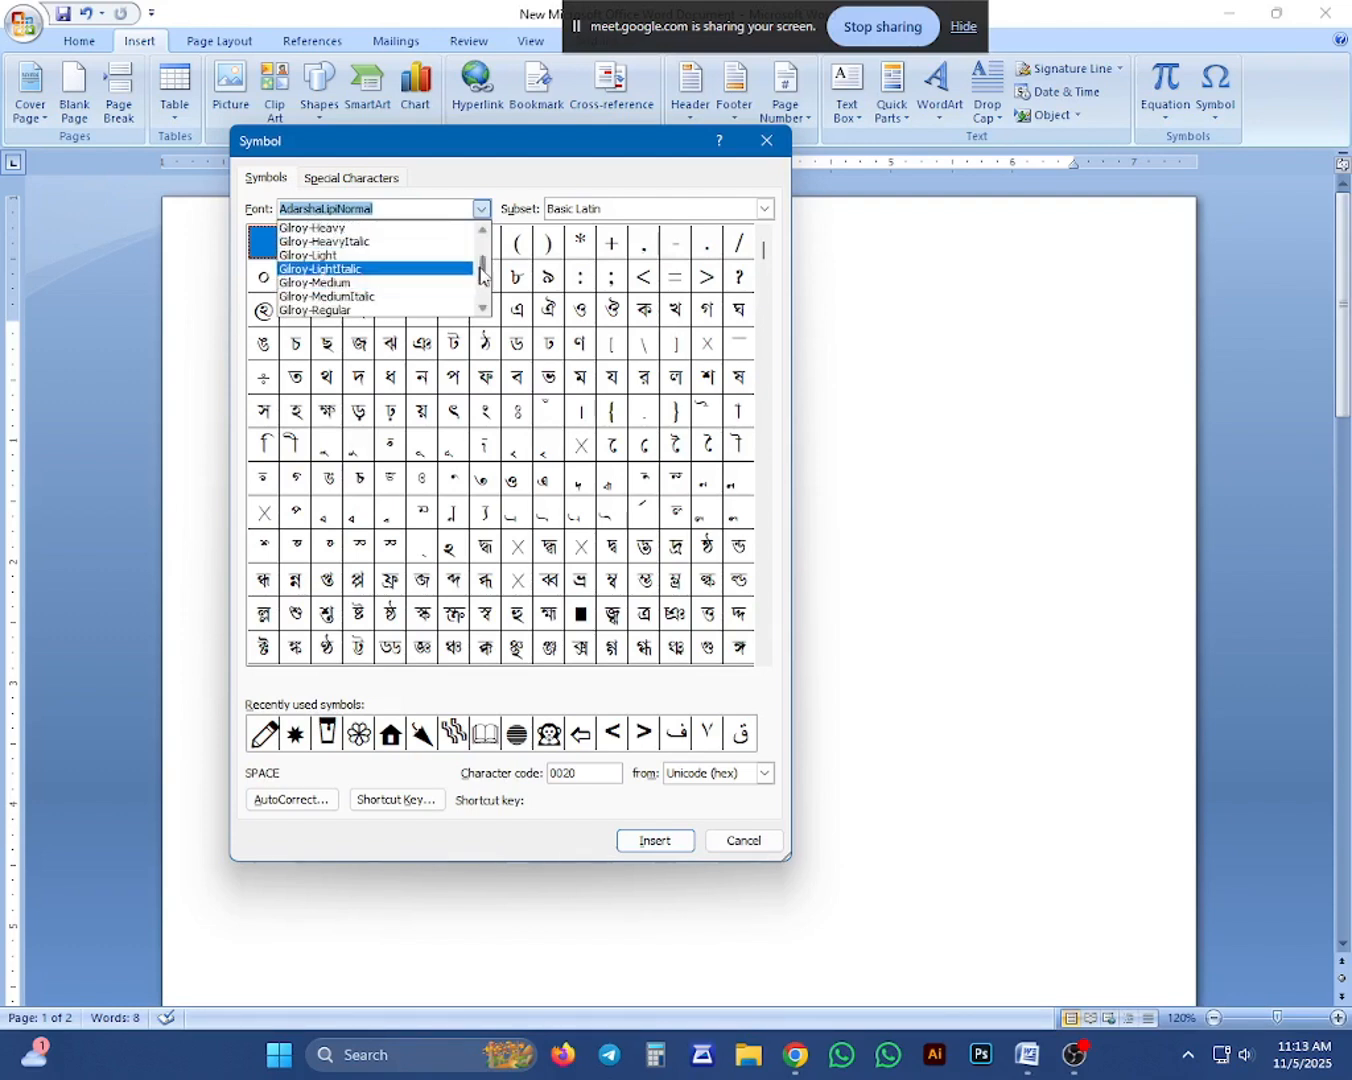
drag(481, 265, 474, 291)
scroll(409, 290, up, 7)
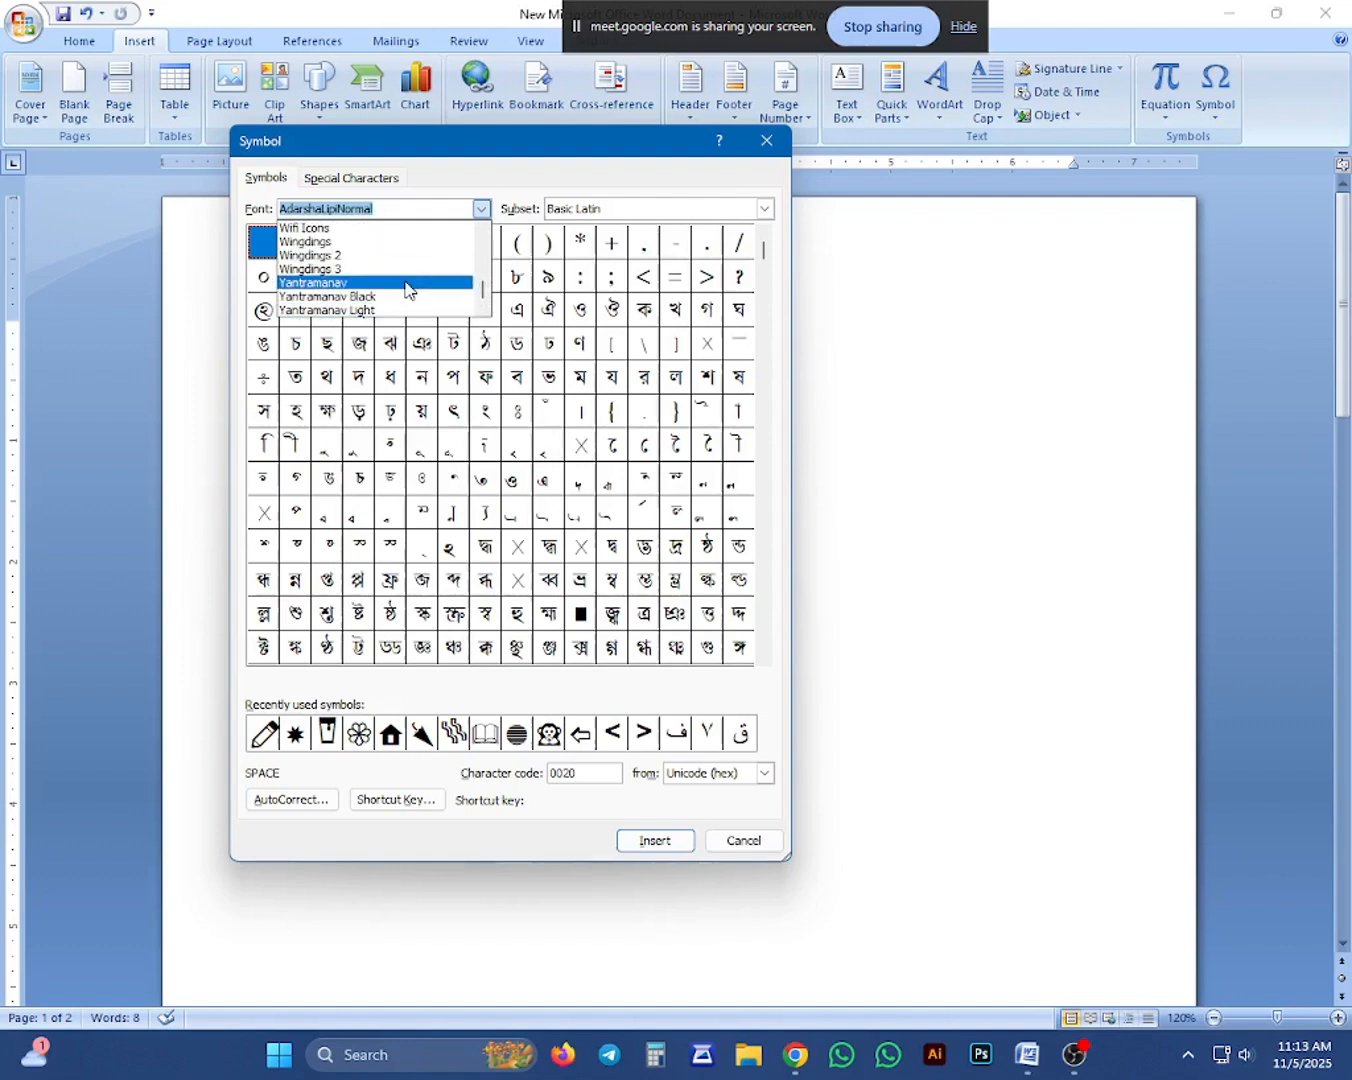
scroll(357, 308, up, 3)
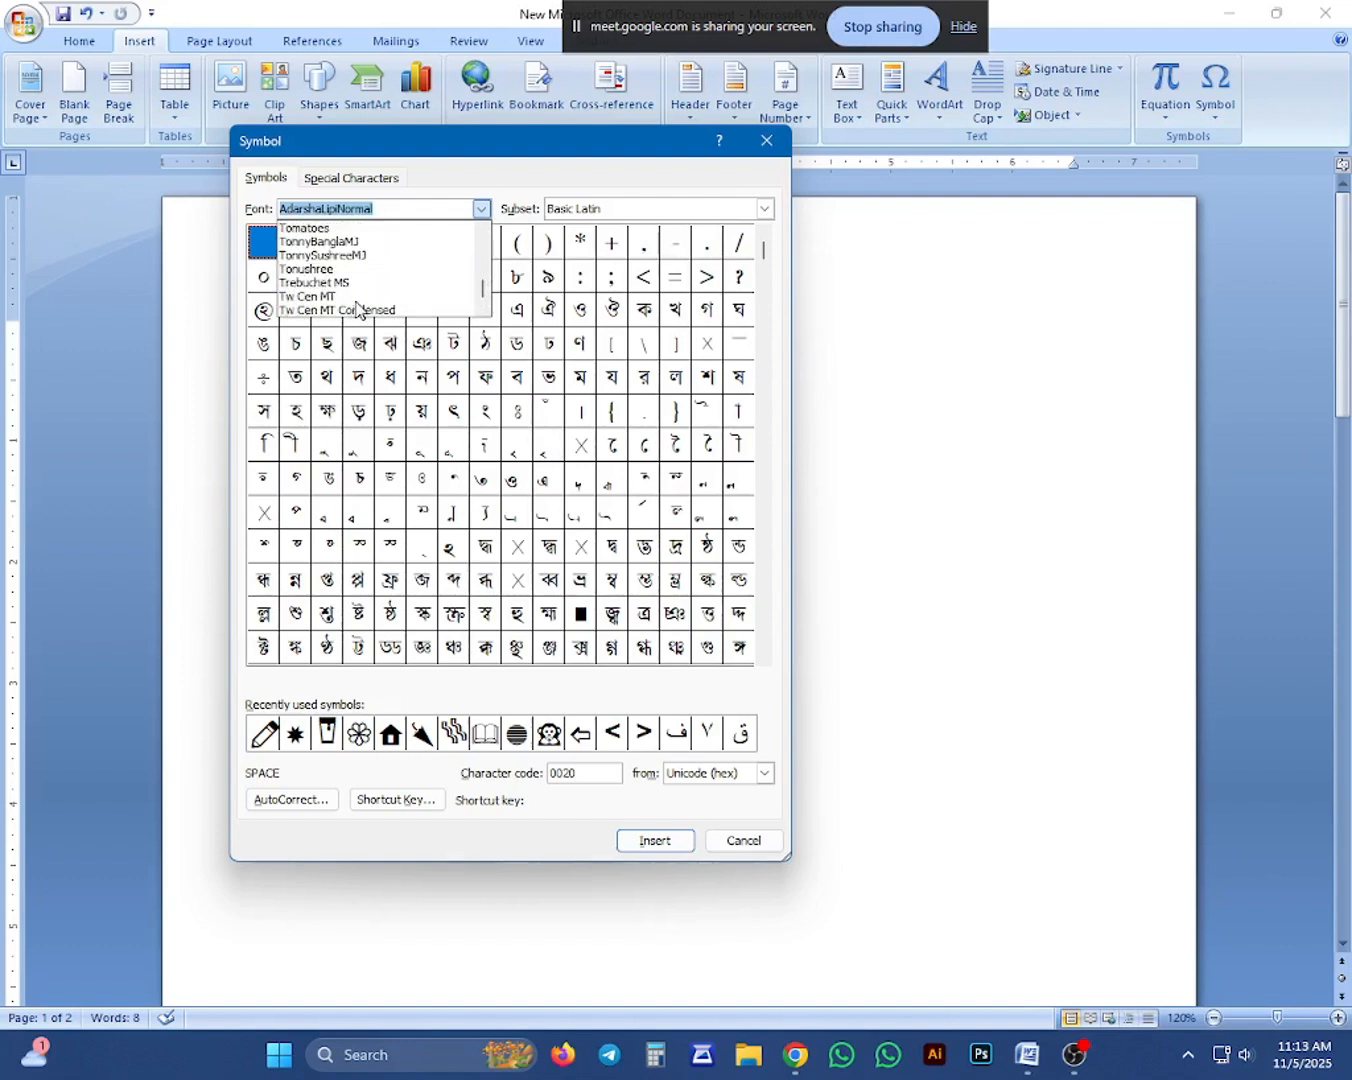
scroll(355, 308, down, 6)
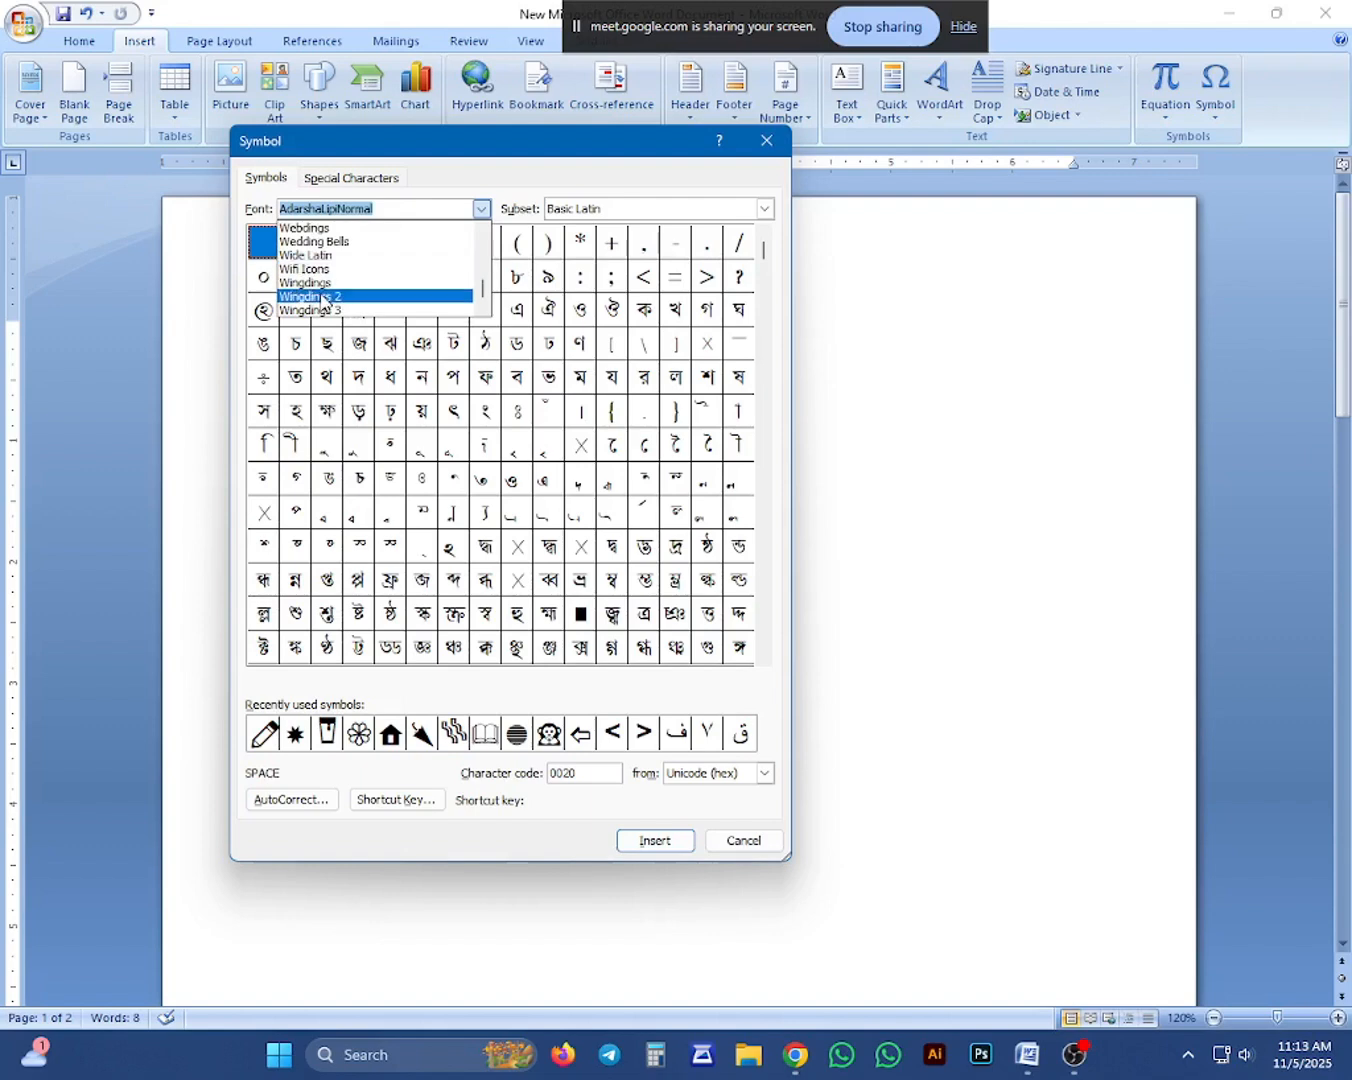
click(325, 284)
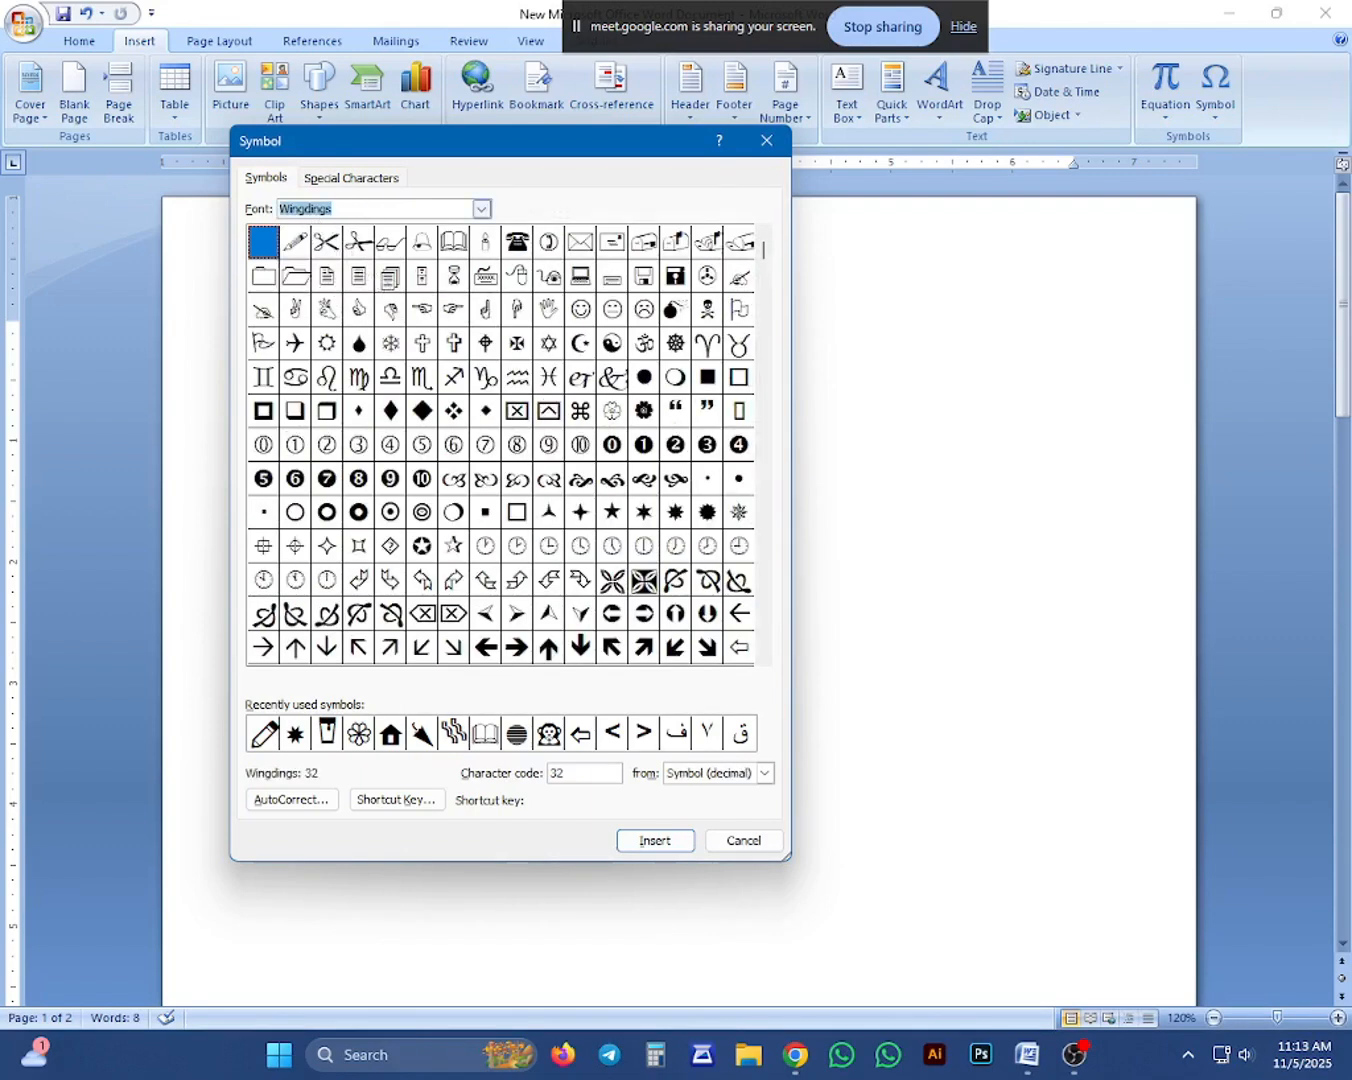
click(332, 208)
Look through the Wingdings clock, checkbox, cross and arrow symbols, and insert the circled star with character code 181 after the second date.
click(674, 553)
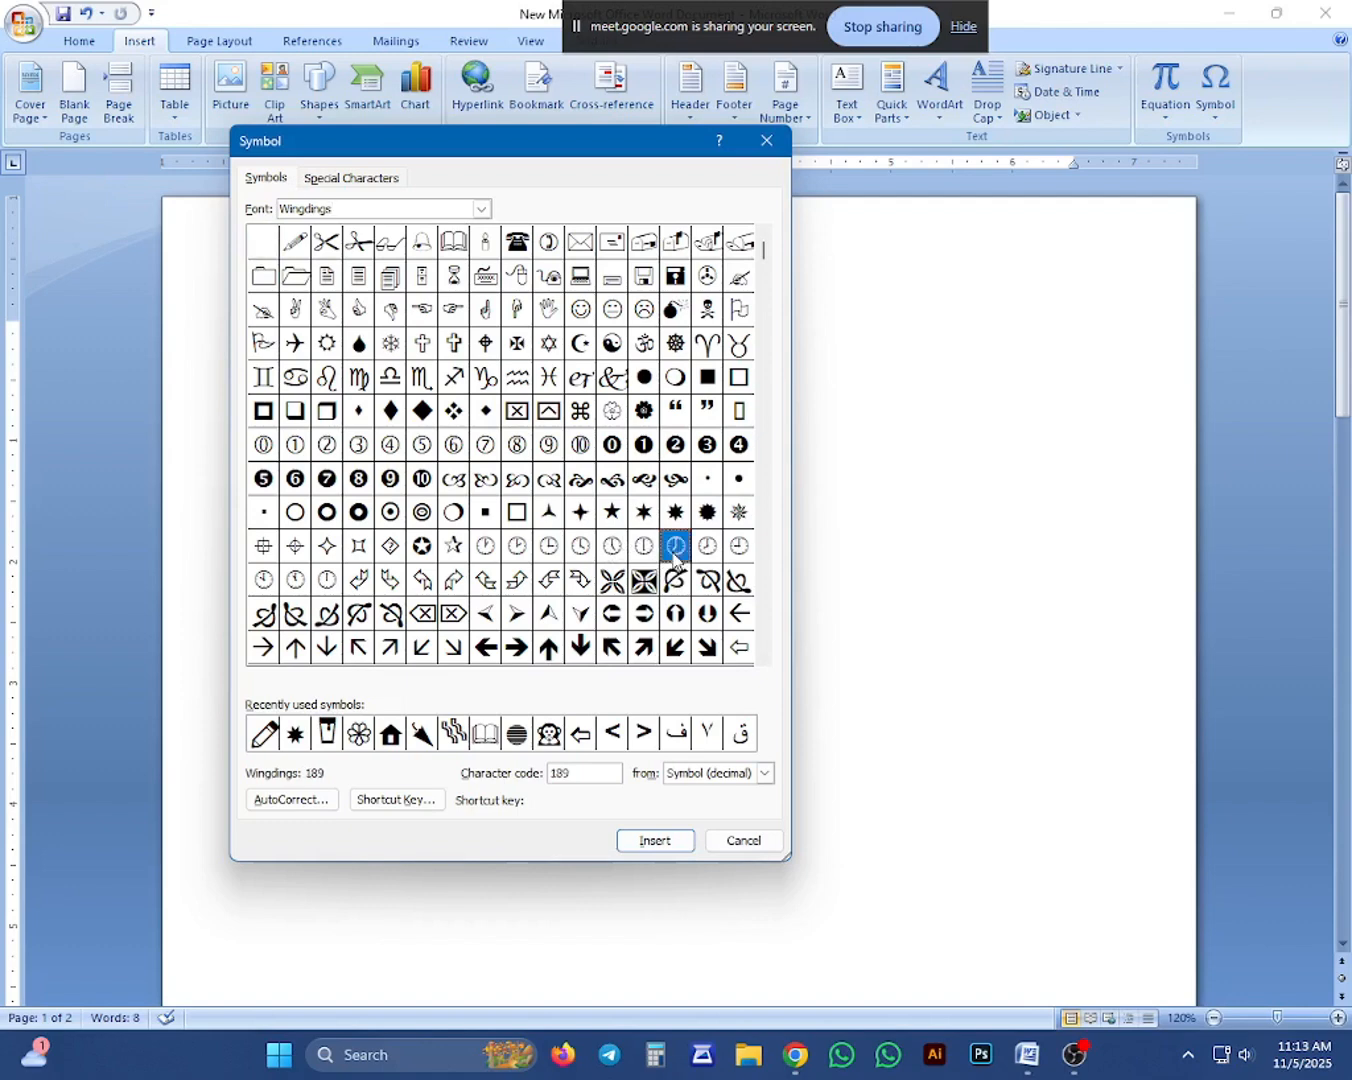
click(766, 658)
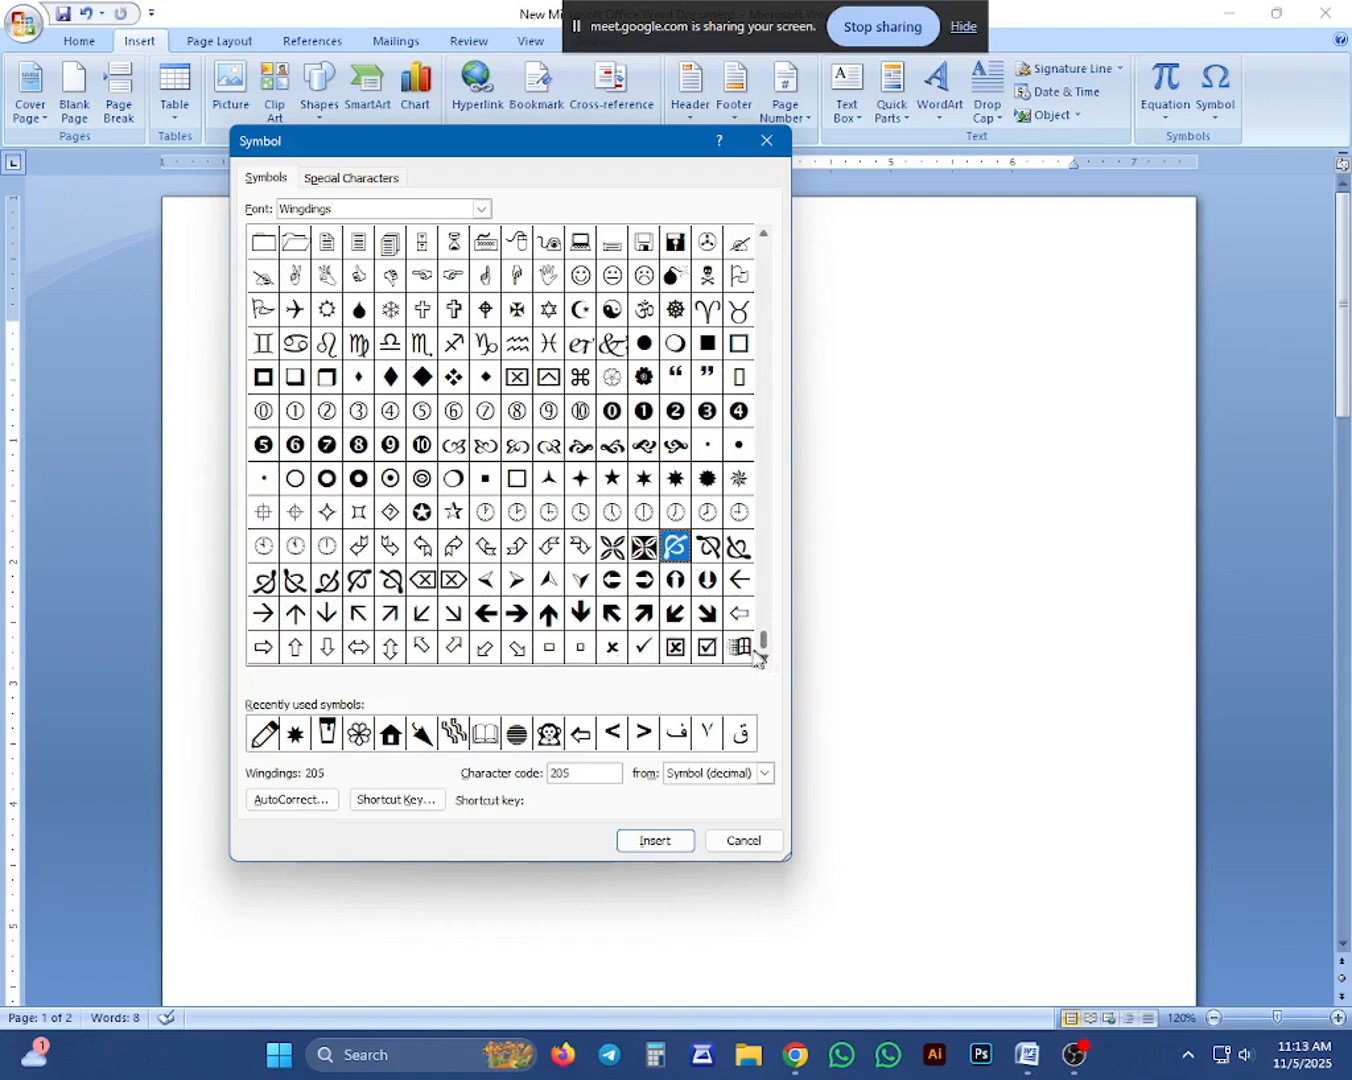
click(735, 649)
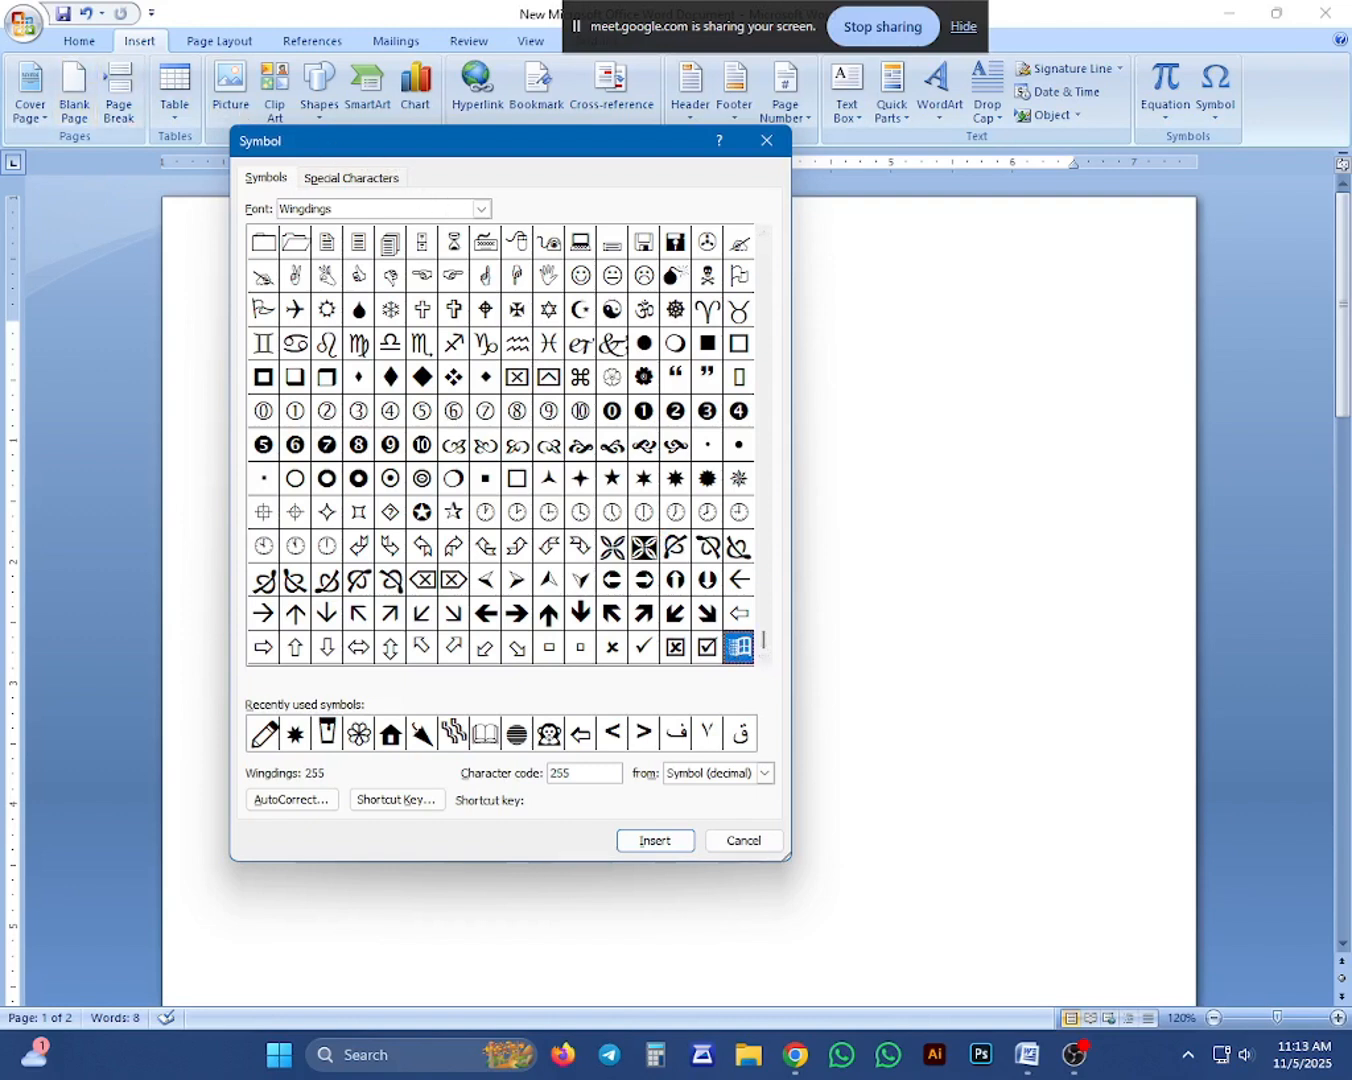
click(707, 650)
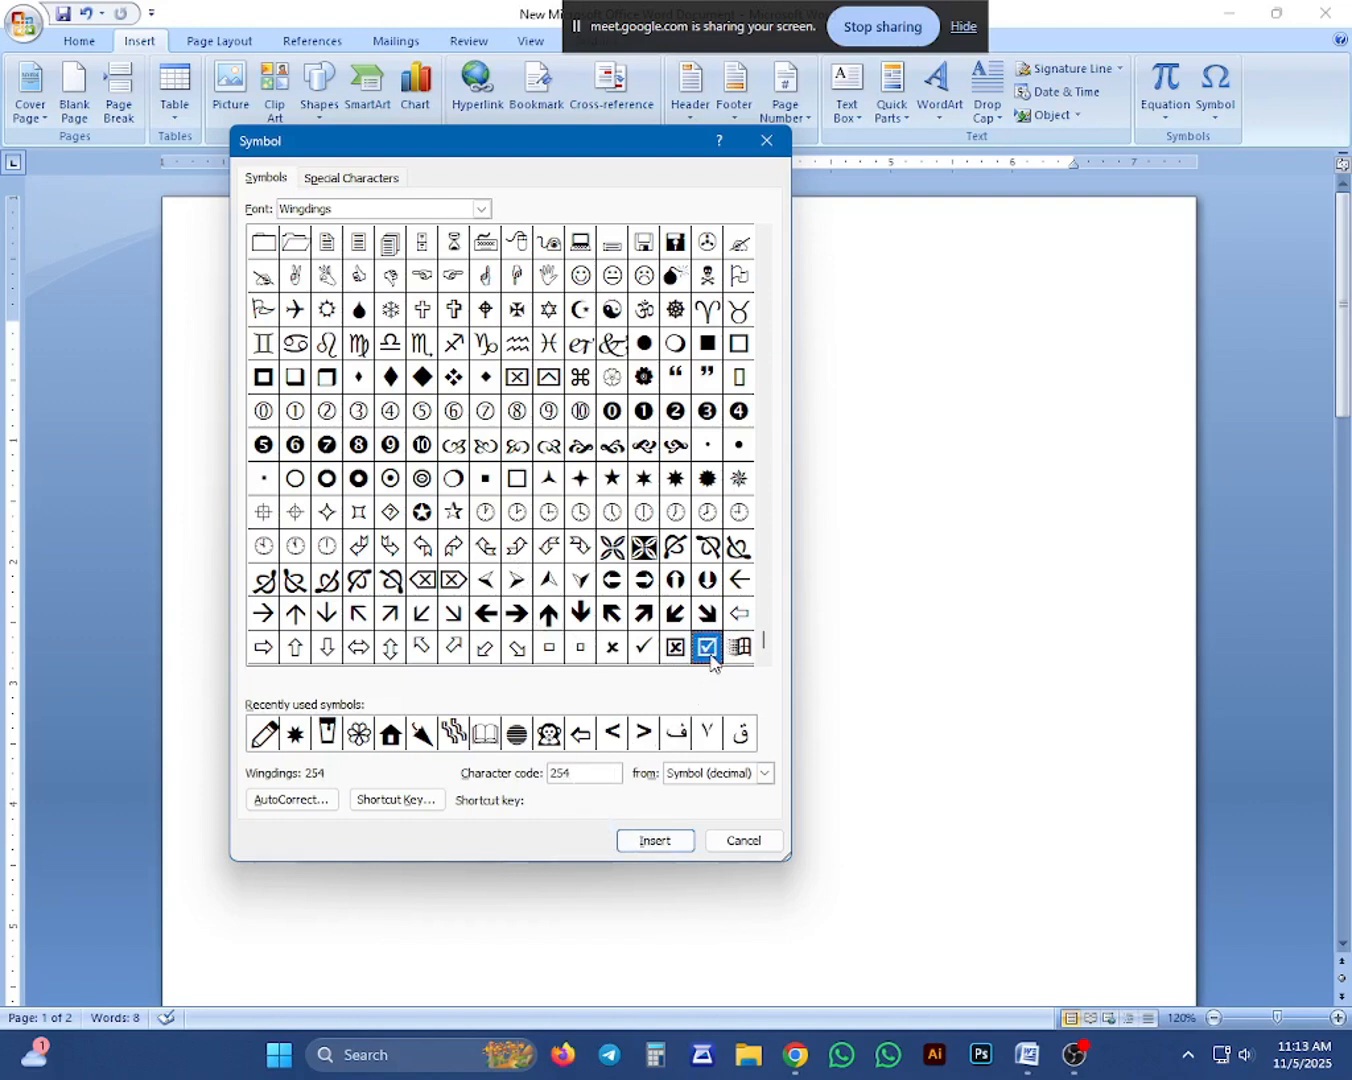
click(613, 650)
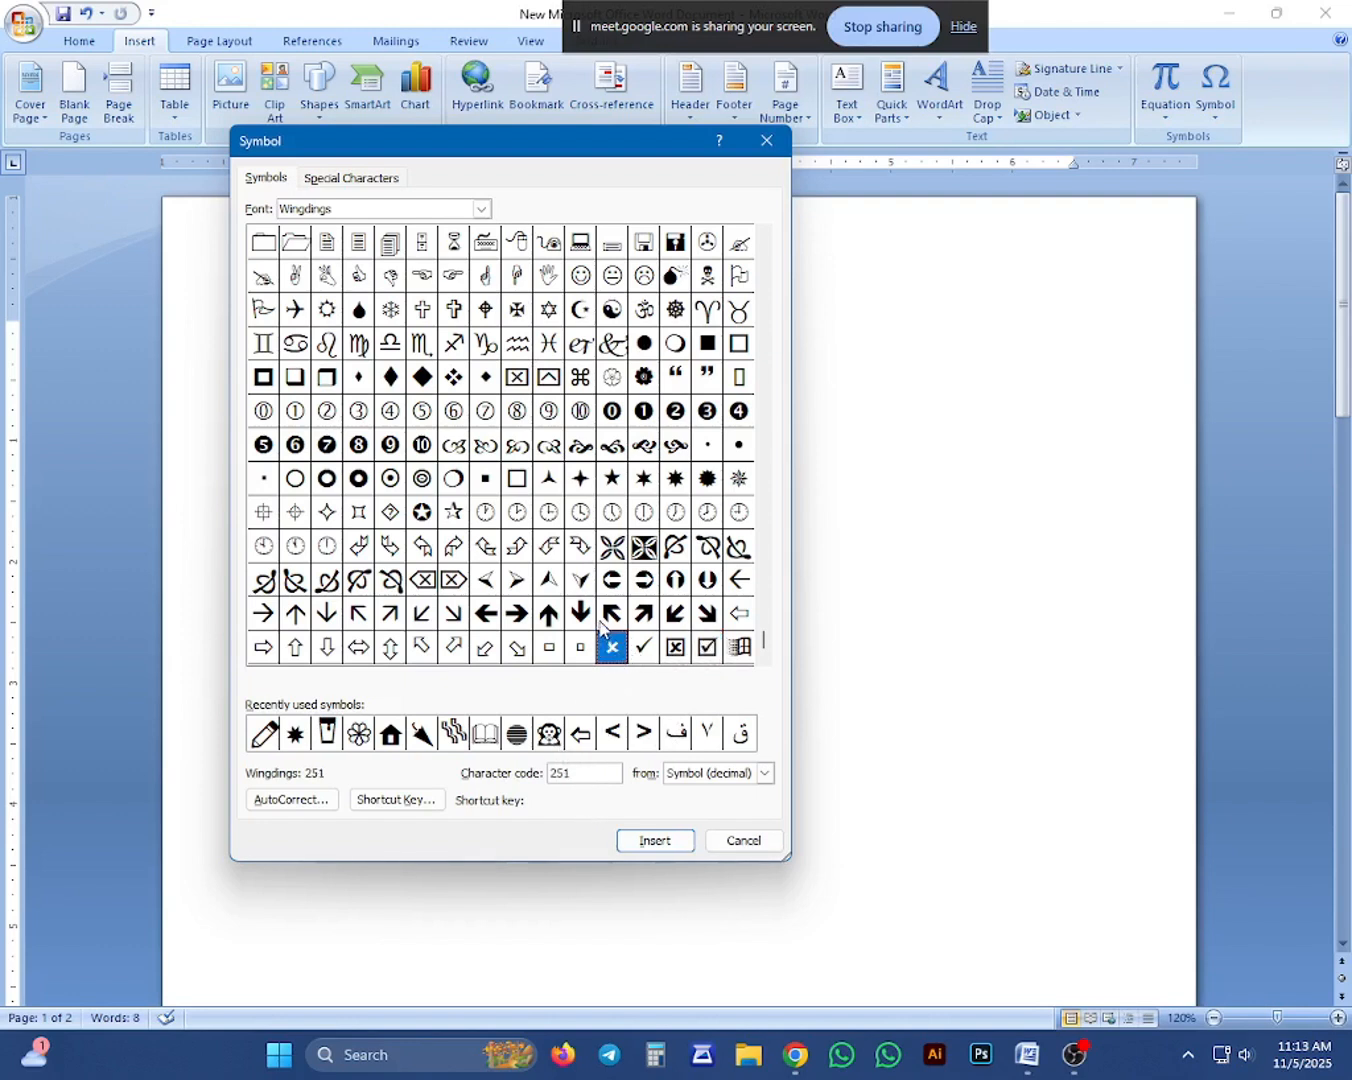
click(611, 616)
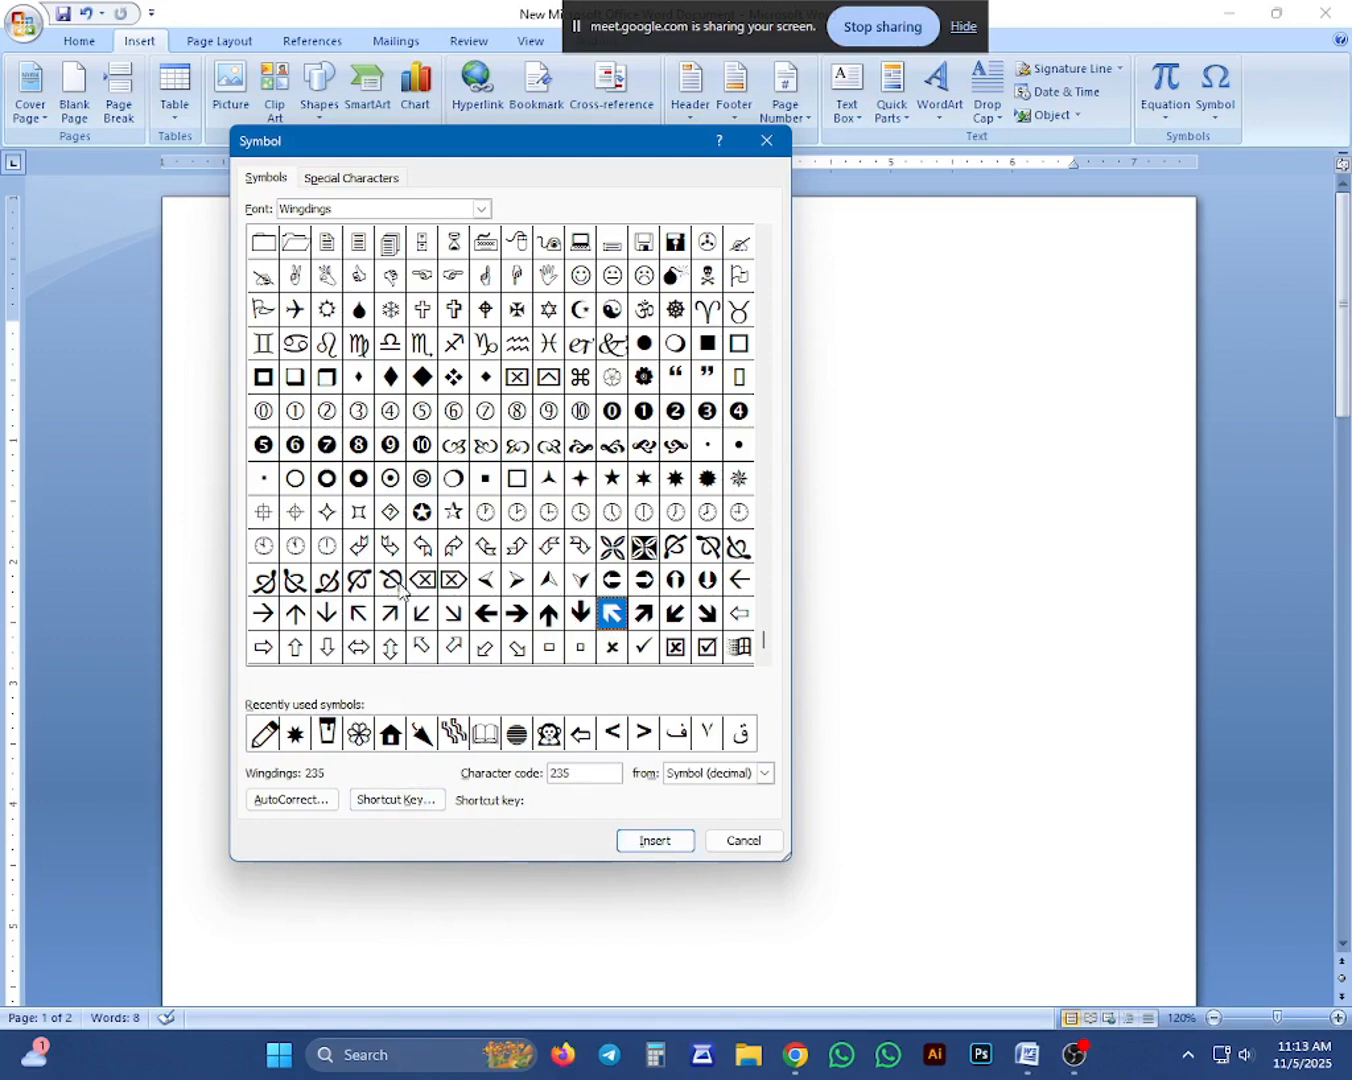
click(424, 518)
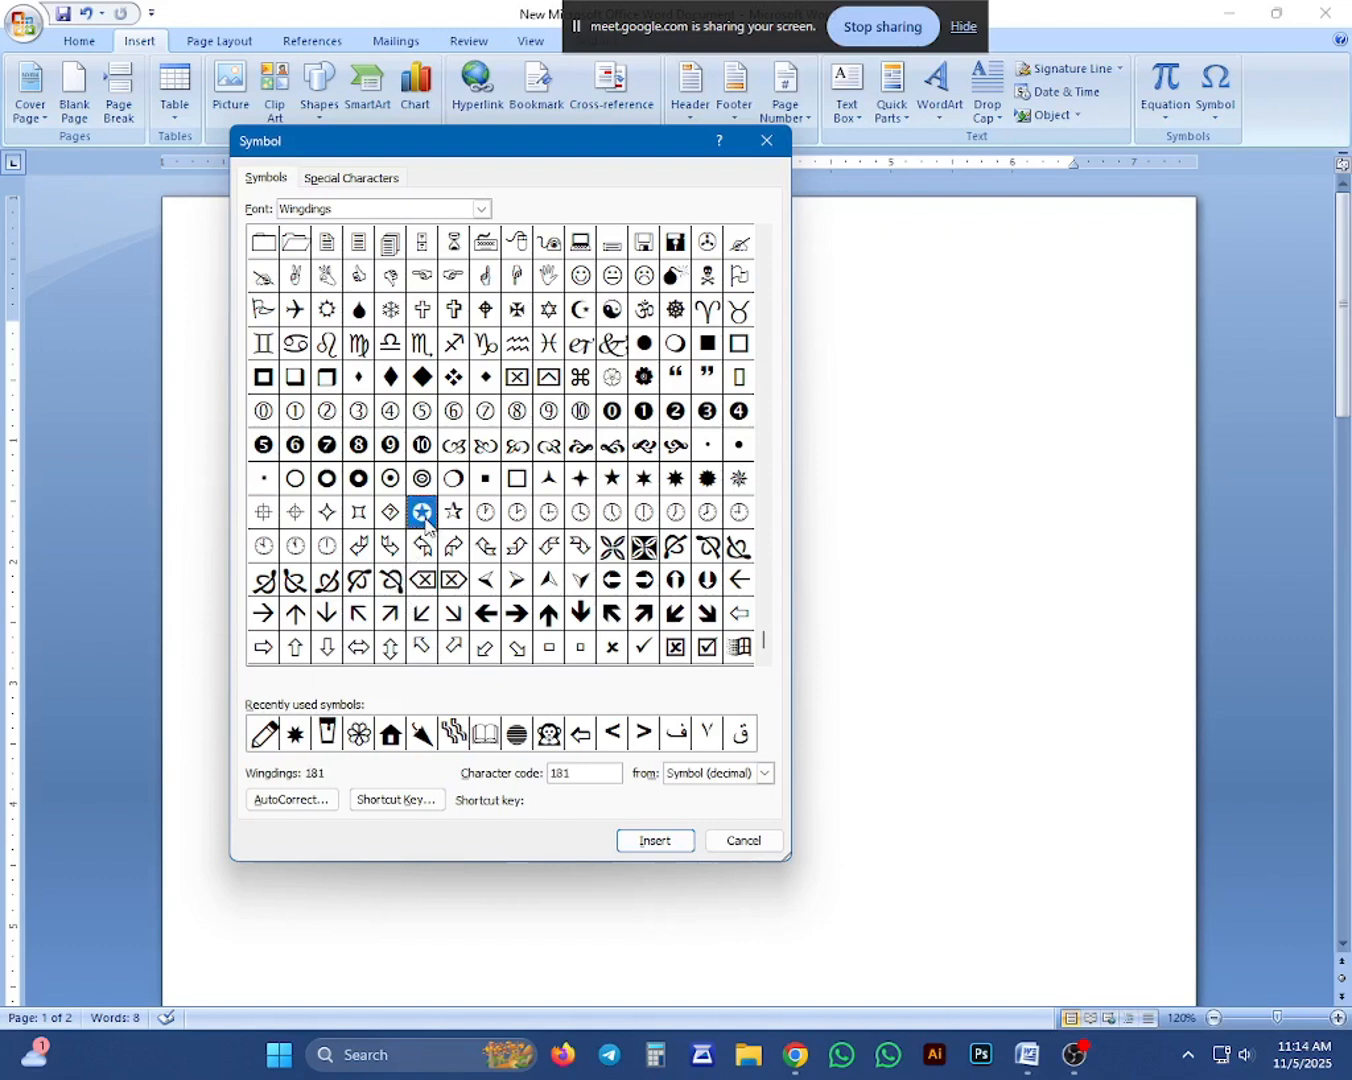
click(655, 841)
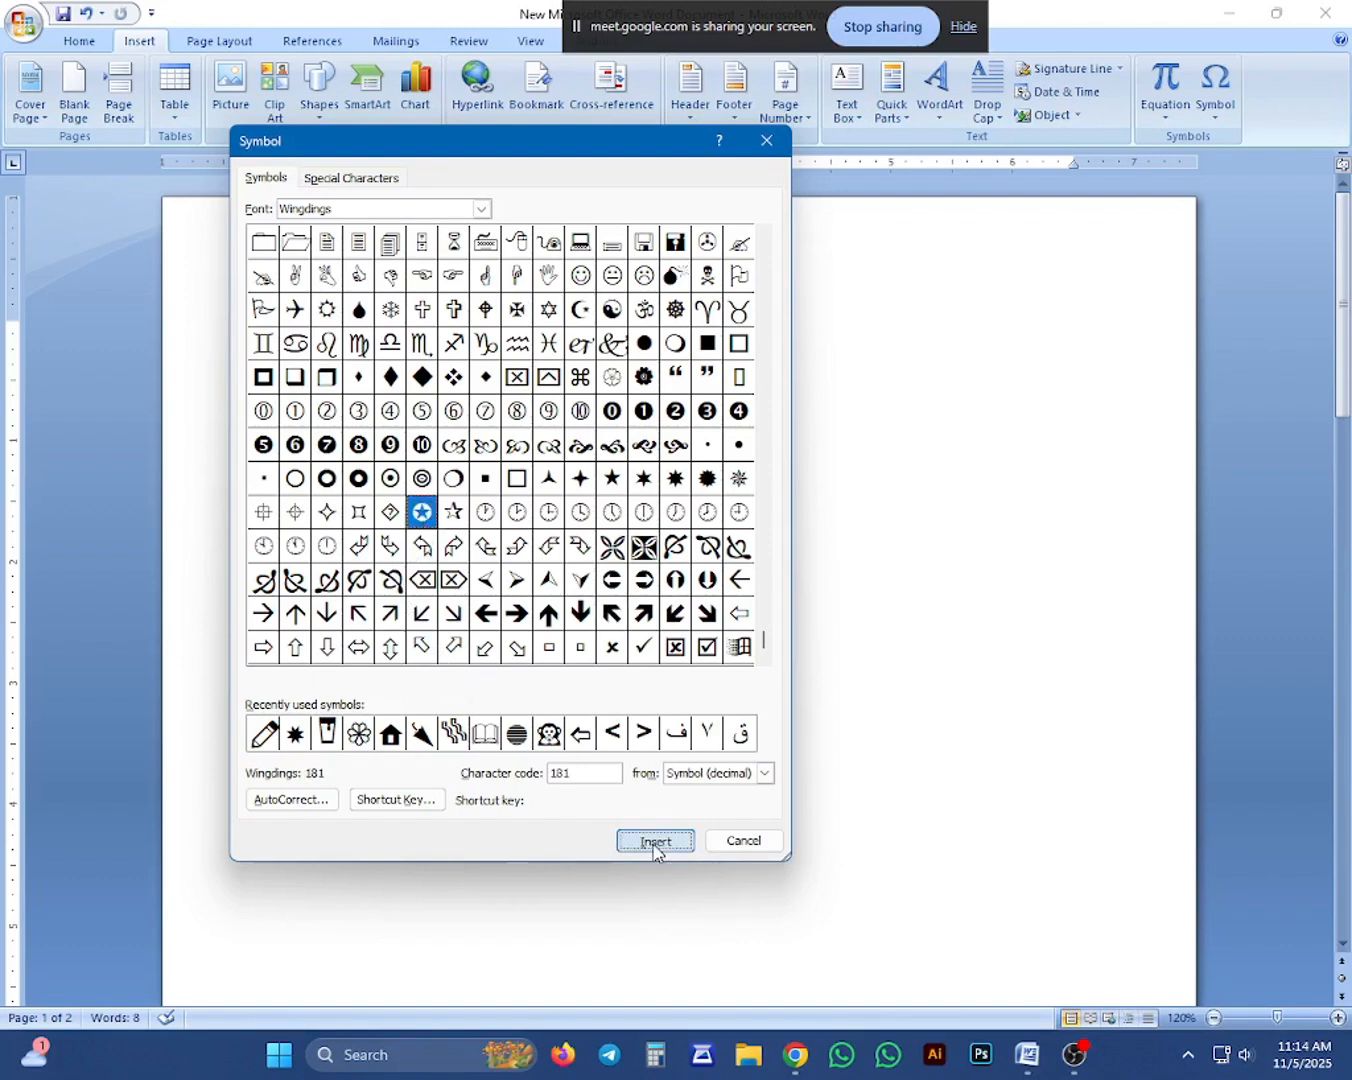
Close the Symbol dialog and move the circled star onto its own line below the second date.
click(742, 841)
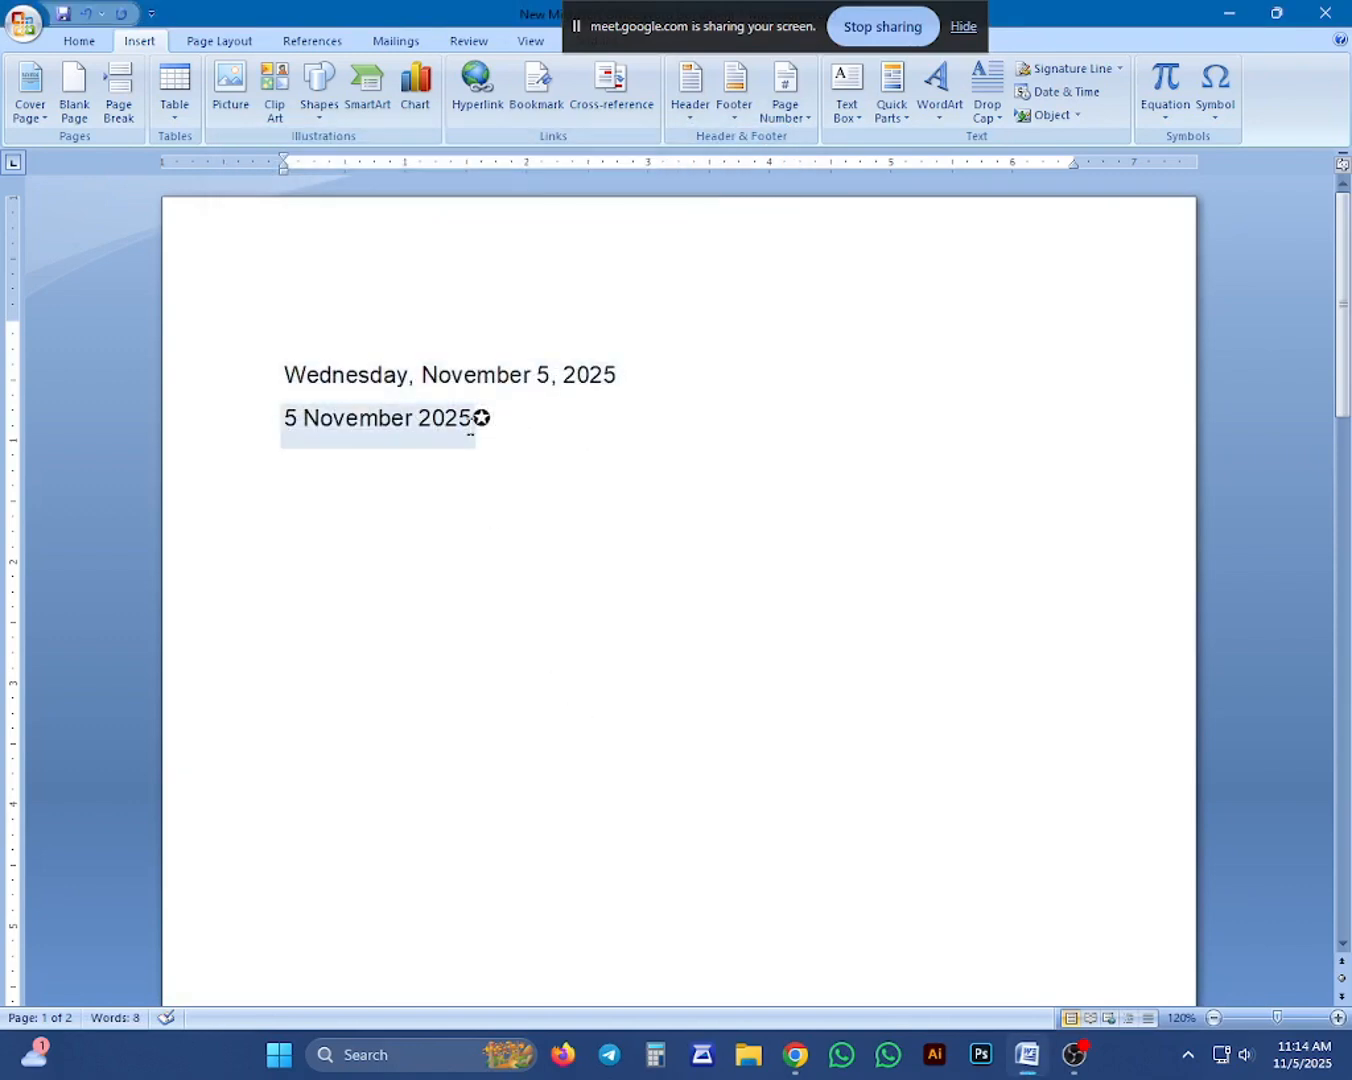
key(Return)
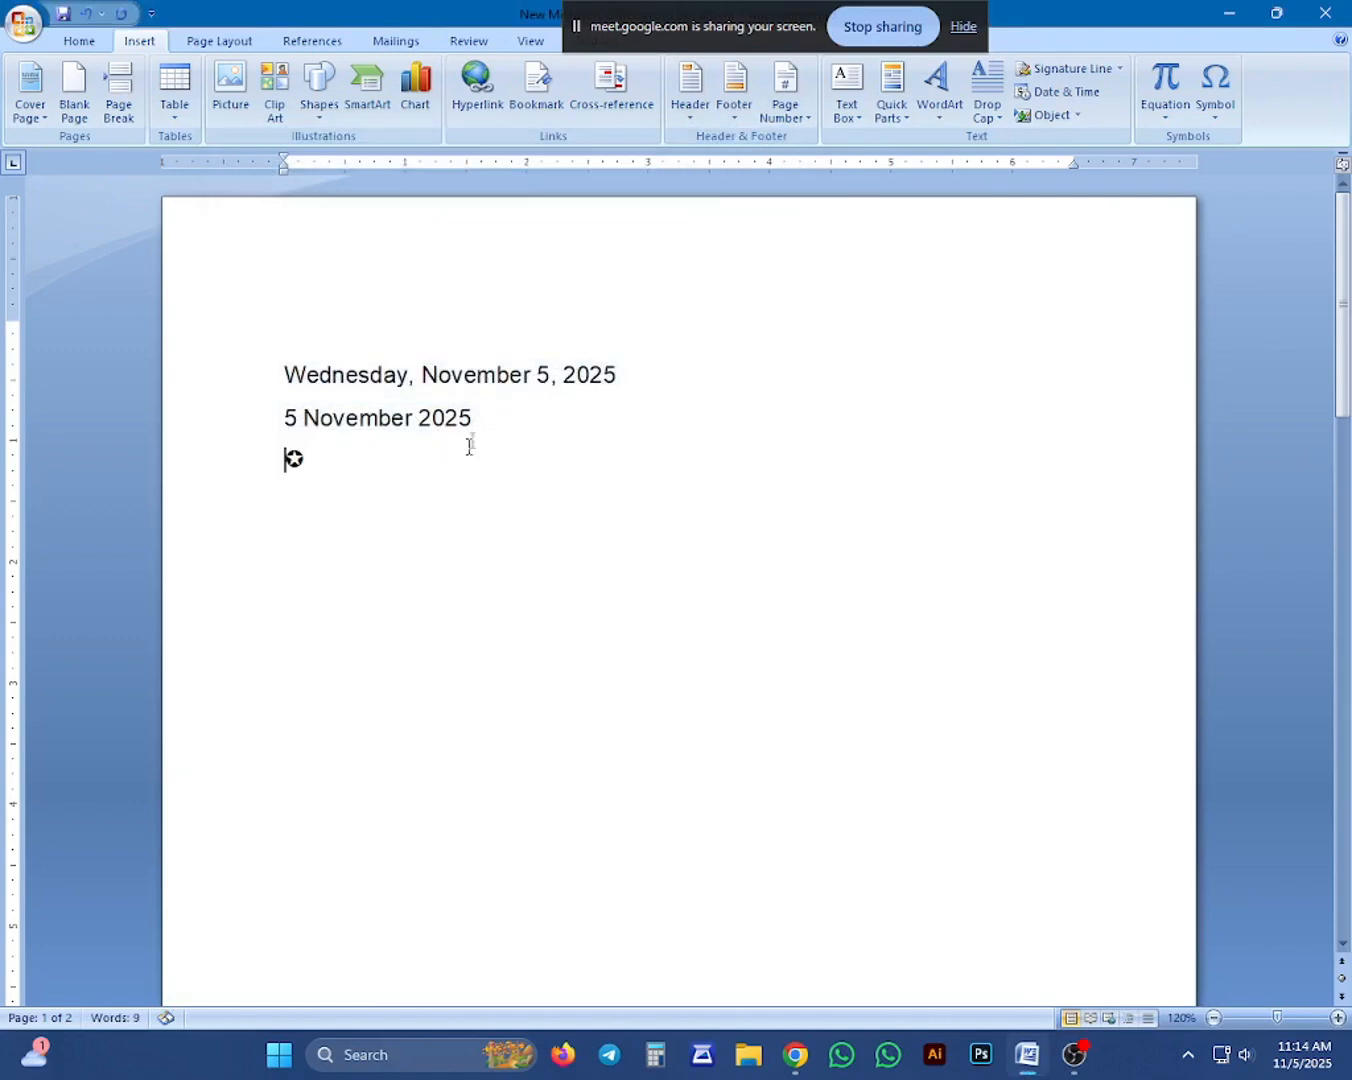
Enlarge the circled star symbol to a font size of 108.
drag(468, 447, 269, 456)
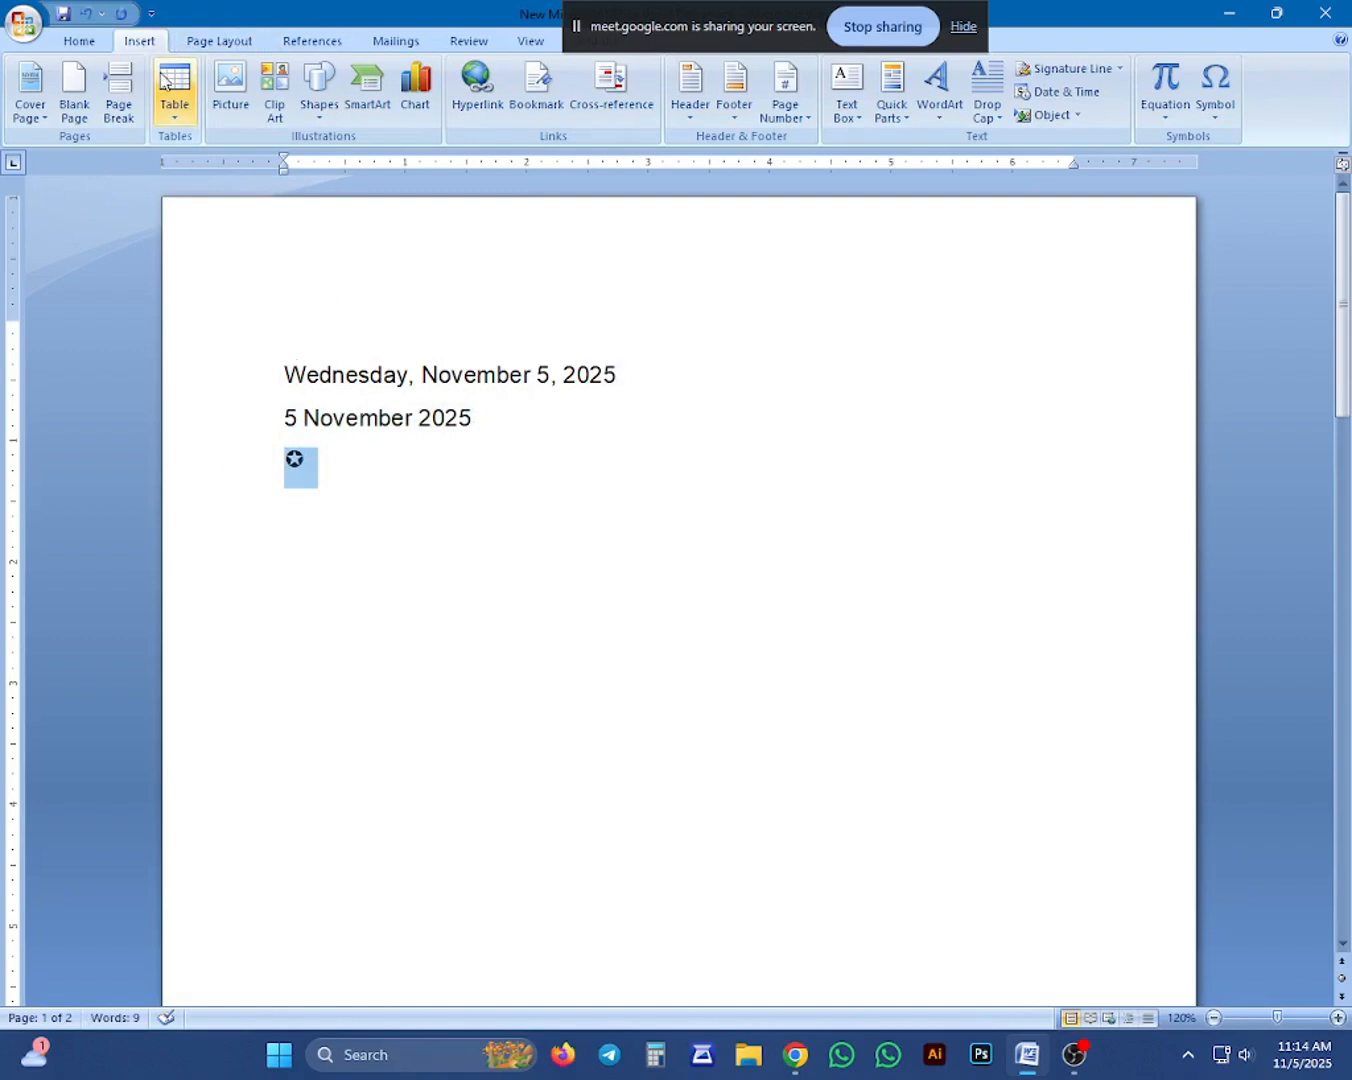
key(ctrl+bracketright)
key(ctrl+bracketright)
key(ctrl+bracketright)
key(ctrl+bracketright)
key(ctrl+bracketright)
key(ctrl+bracketright)
key(ctrl+bracketright)
key(ctrl+bracketright)
key(ctrl+bracketright)
key(ctrl+bracketright)
key(ctrl+bracketright)
key(ctrl+bracketright)
key(ctrl+bracketright)
key(ctrl+bracketright)
key(ctrl+bracketright)
key(ctrl+bracketright)
key(ctrl+bracketright)
key(ctrl+bracketright)
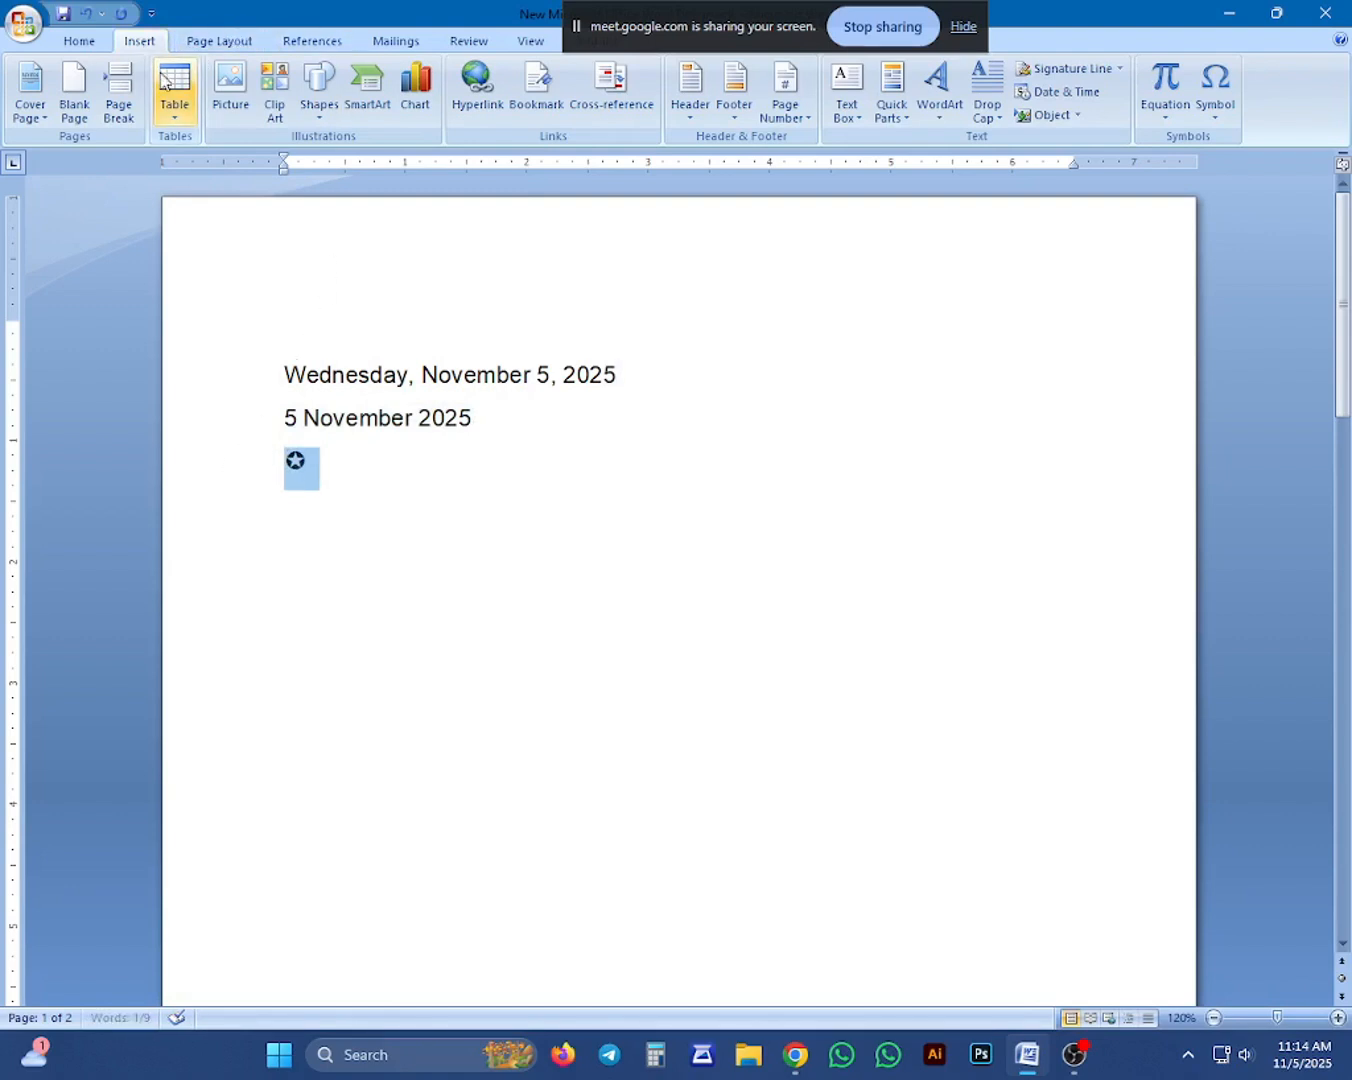
key(ctrl+bracketright)
key(ctrl+bracketright)
key(ctrl+bracketright)
key(ctrl+bracketright)
key(ctrl+bracketright)
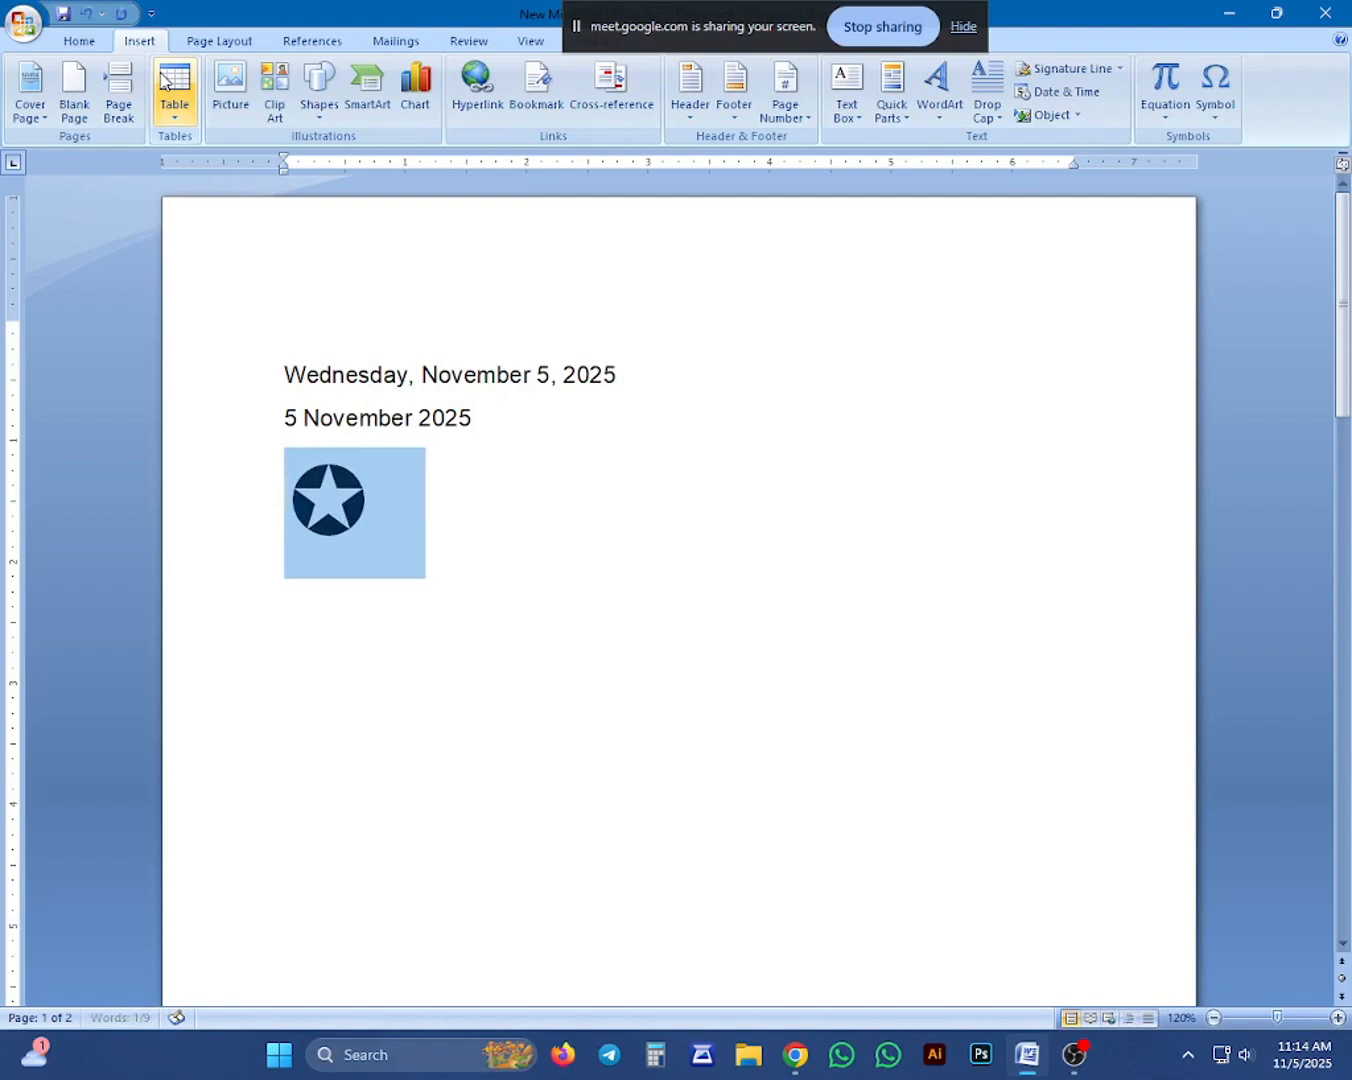
key(ctrl+bracketright)
key(ctrl+bracketright)
key(ctrl+bracketright)
key(ctrl+bracketright)
key(ctrl+bracketright)
key(ctrl+bracketright)
key(ctrl+bracketright)
key(ctrl+bracketright)
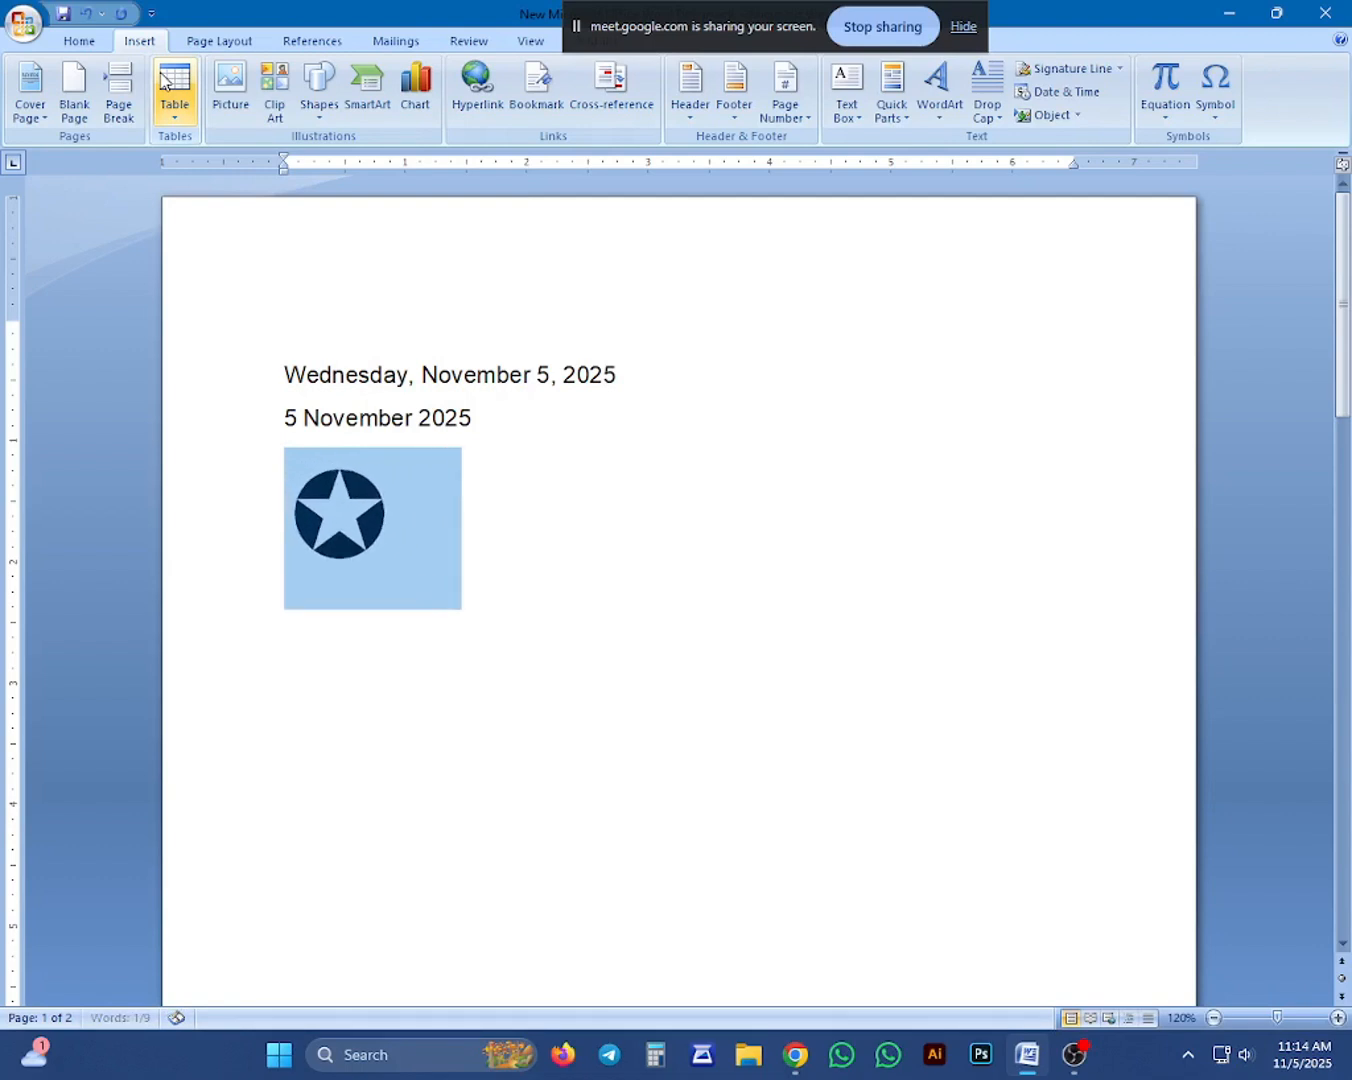
key(ctrl+bracketleft)
key(ctrl+bracketleft)
key(ctrl+bracketleft)
key(ctrl+bracketleft)
key(ctrl+bracketleft)
key(ctrl+bracketleft)
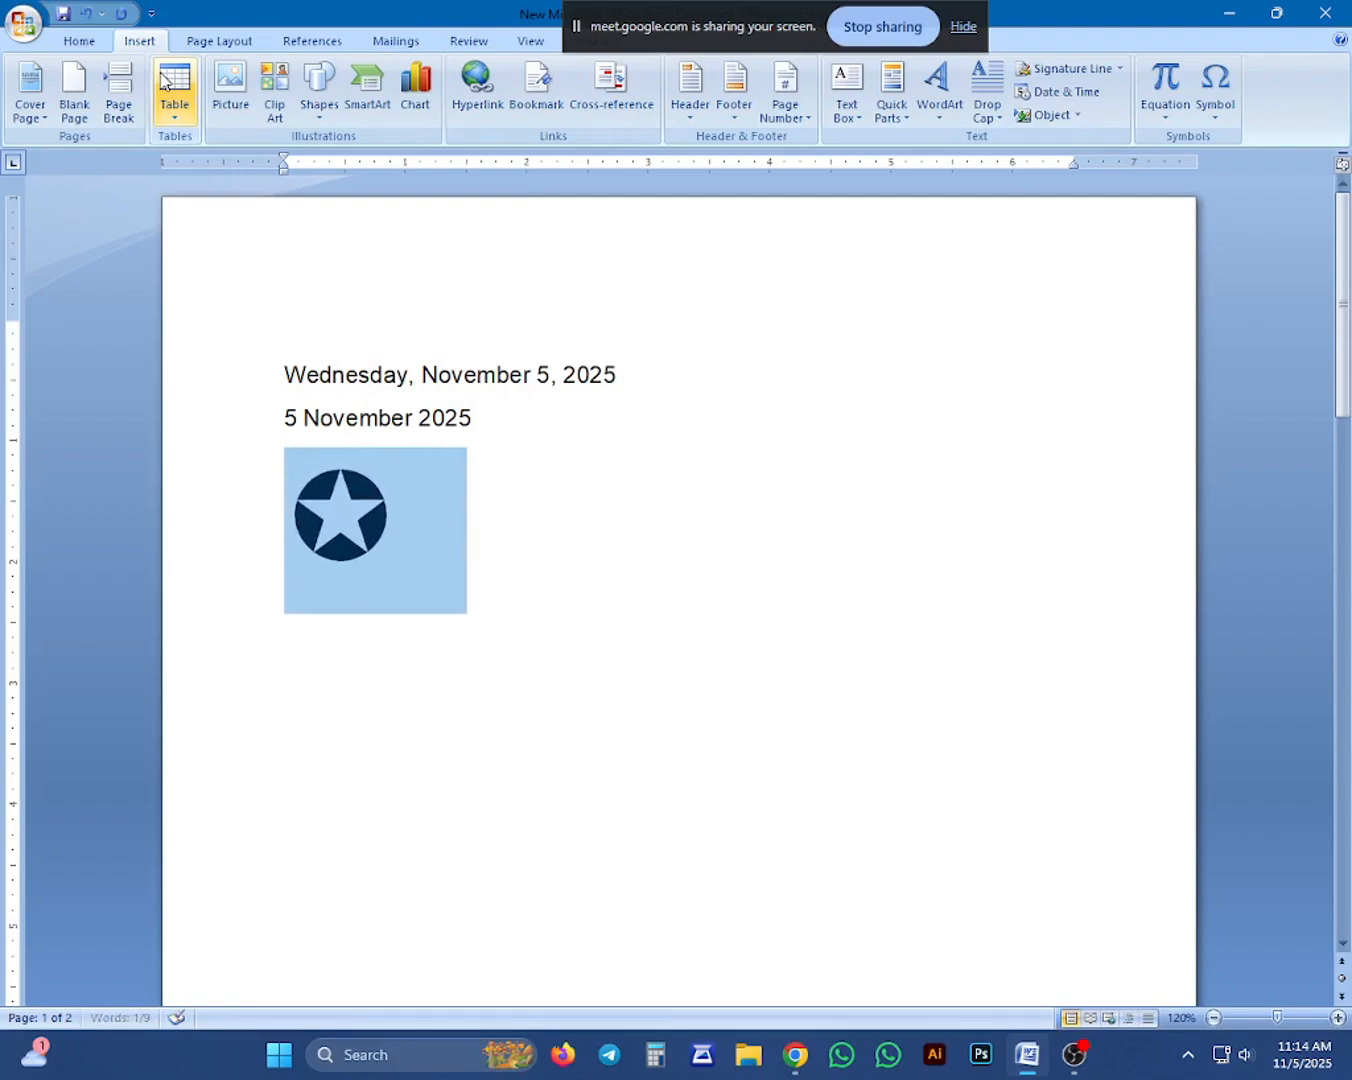
key(ctrl+bracketright)
key(ctrl+bracketright)
key(ctrl+bracketright)
key(ctrl+bracketright)
key(ctrl+bracketright)
key(ctrl+bracketright)
key(ctrl+bracketright)
key(ctrl+bracketright)
key(ctrl+bracketright)
key(ctrl+bracketright)
key(ctrl+bracketright)
key(ctrl+bracketright)
key(ctrl+bracketright)
key(ctrl+bracketright)
key(ctrl+bracketright)
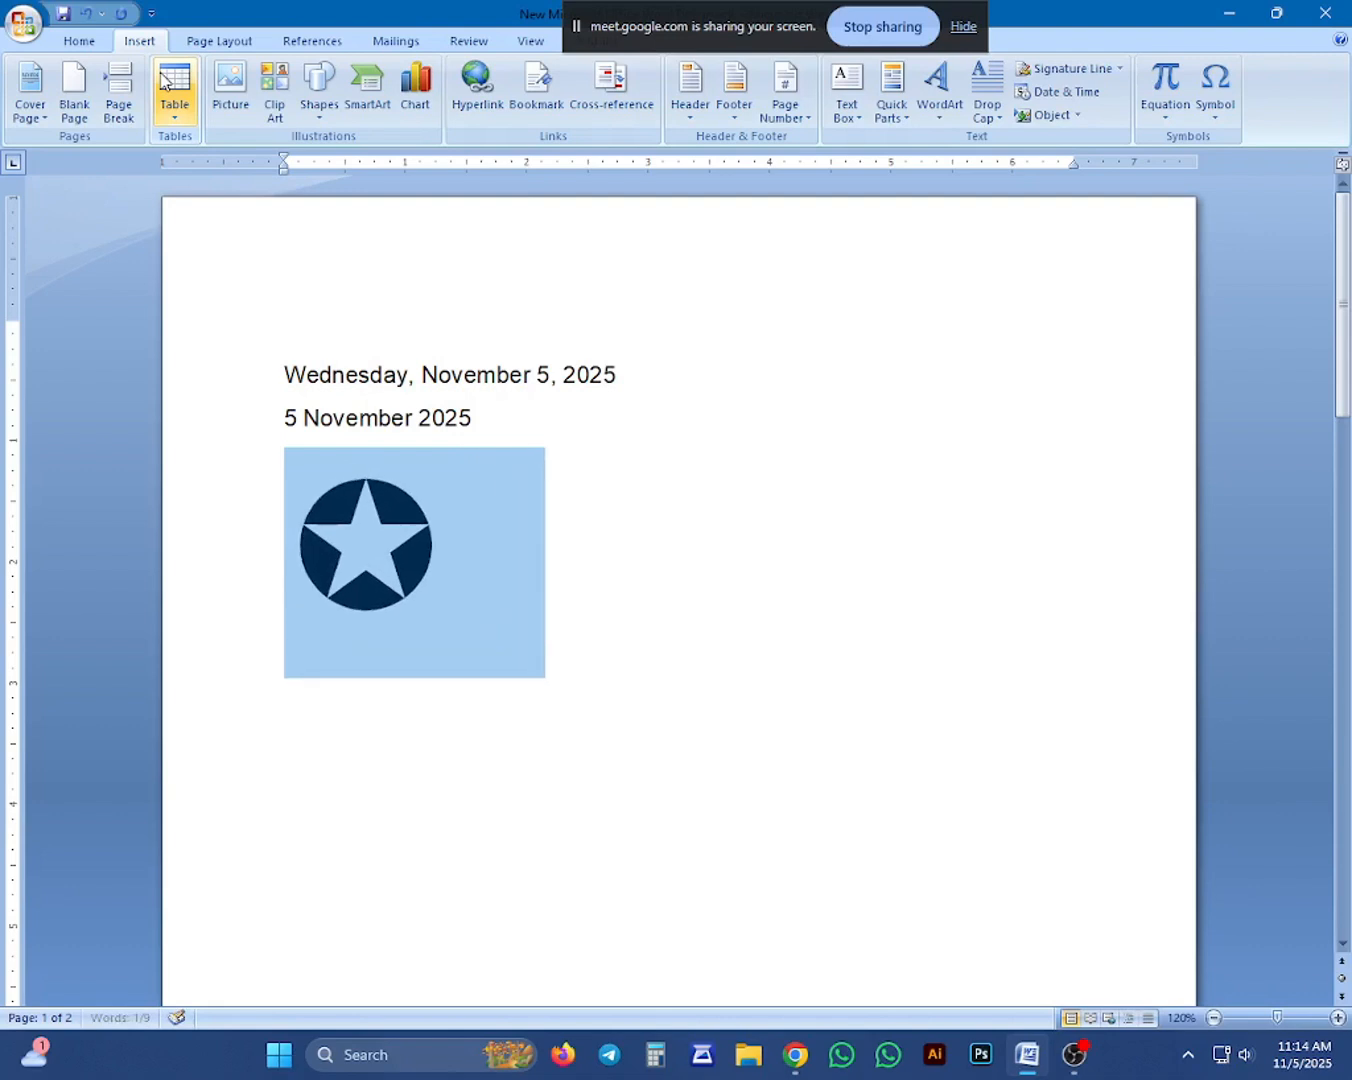
Colour the enlarged star symbol red and deselect it.
click(79, 42)
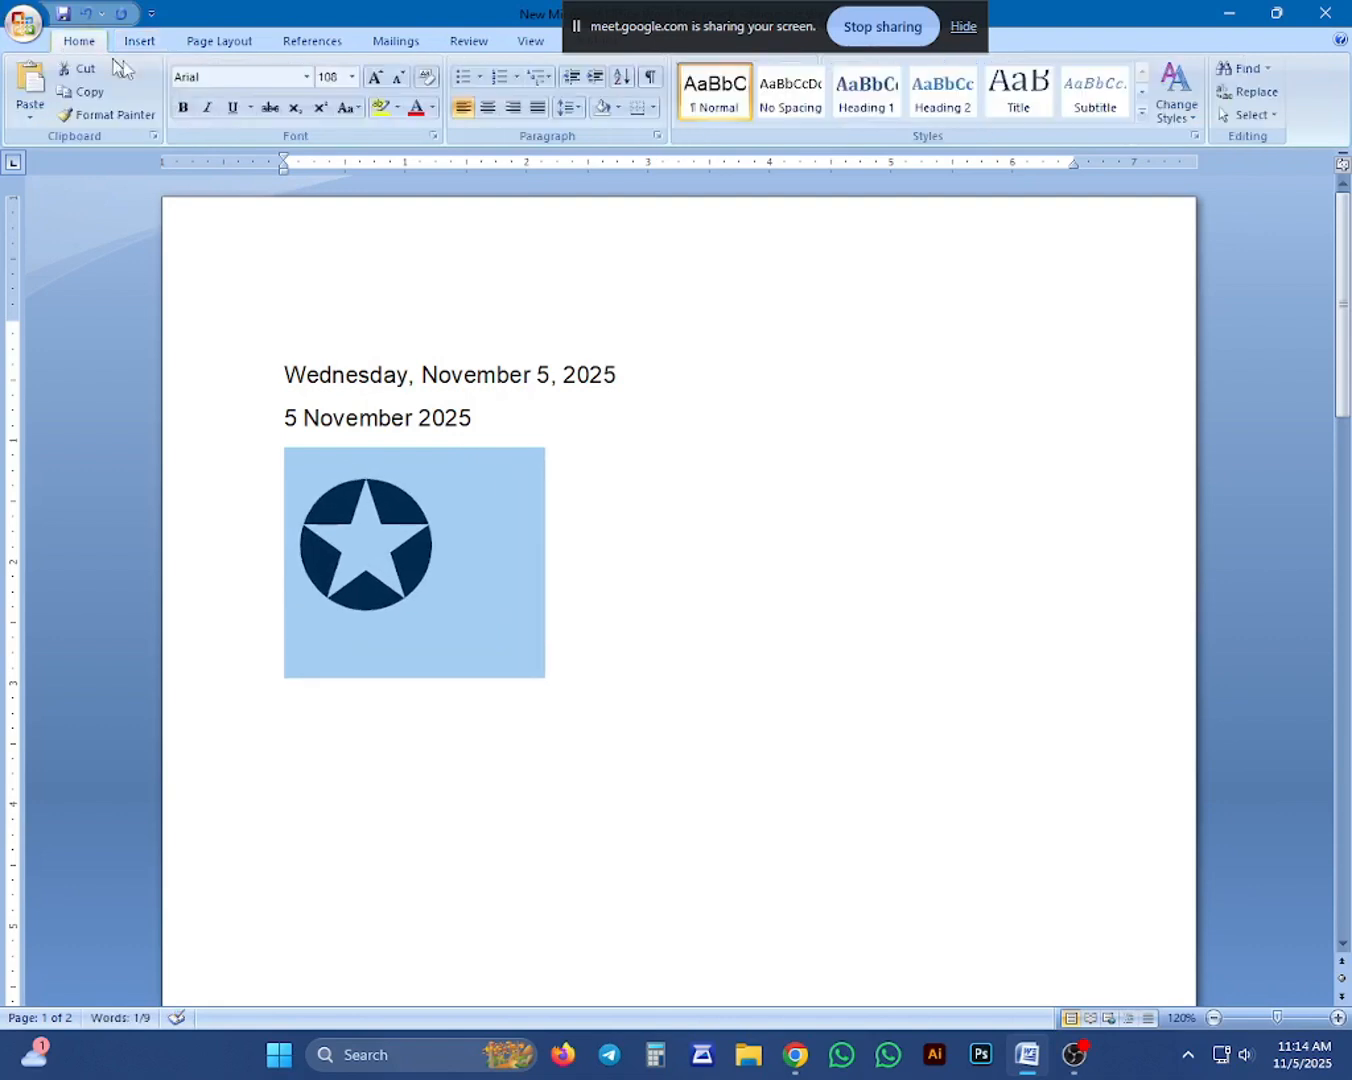
click(416, 107)
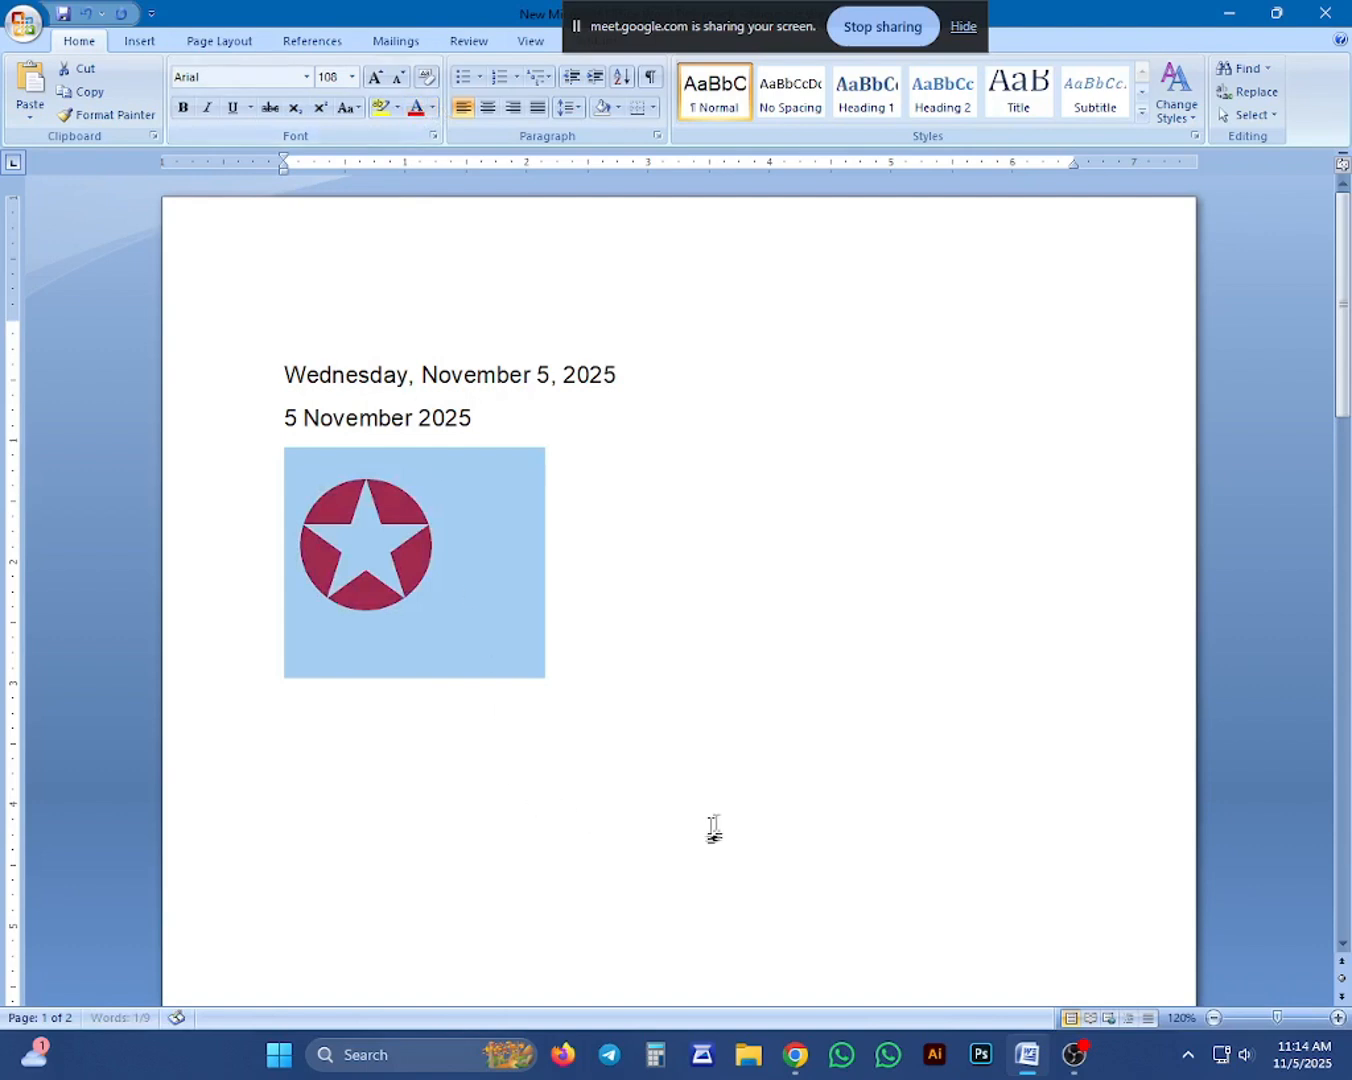
key(Right)
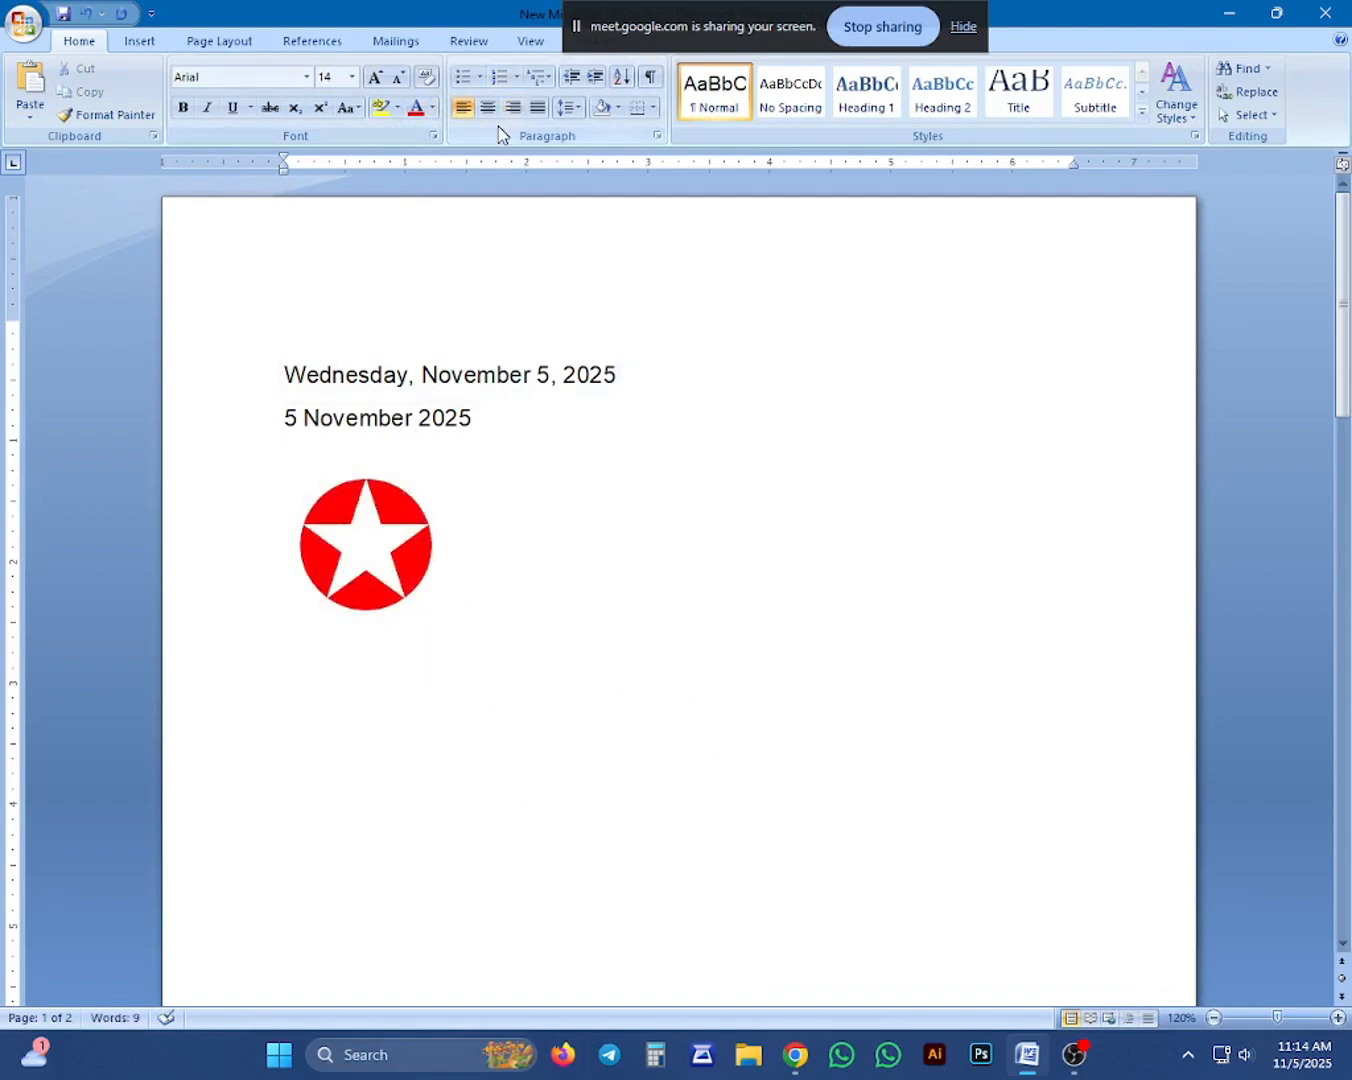
Start defining a new bullet and open the symbol picker for its bullet character.
click(481, 78)
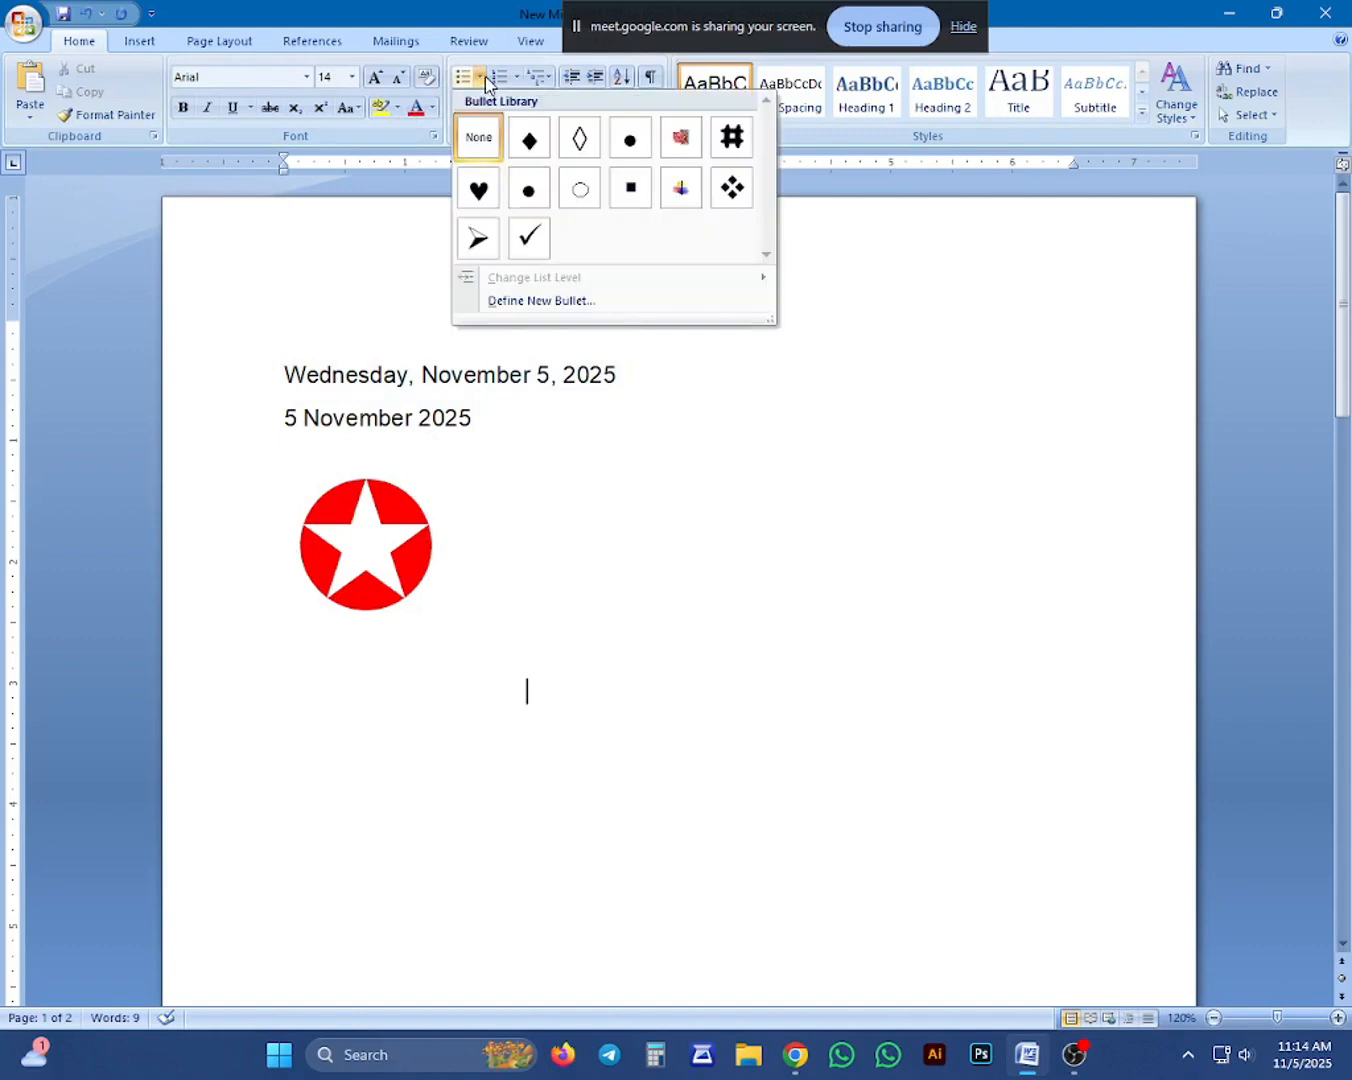
click(589, 300)
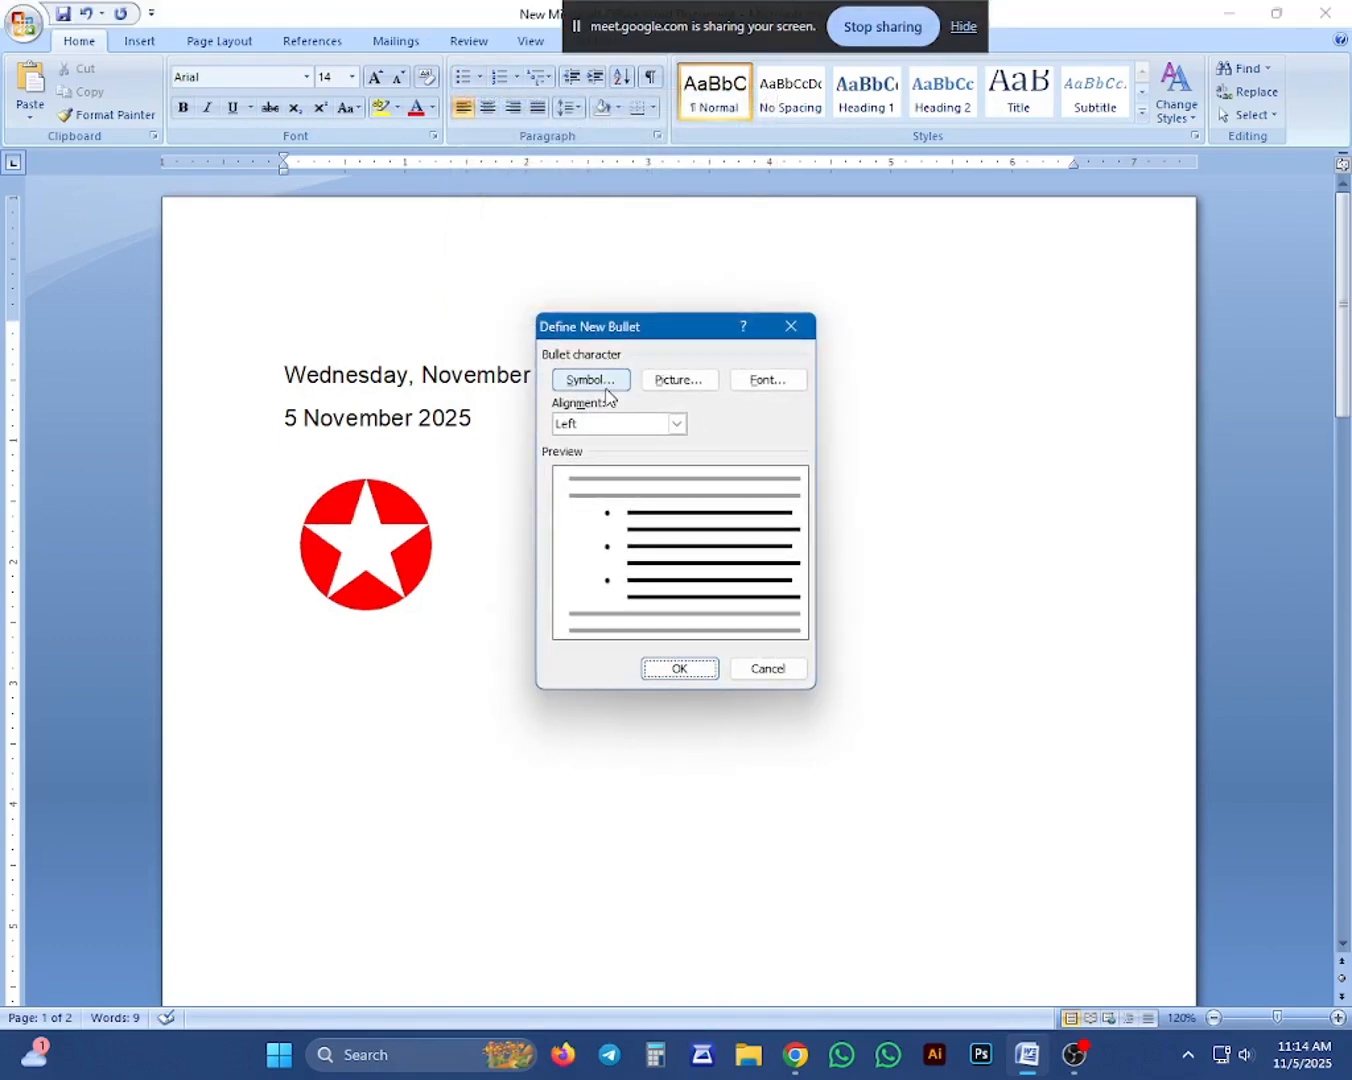
click(604, 387)
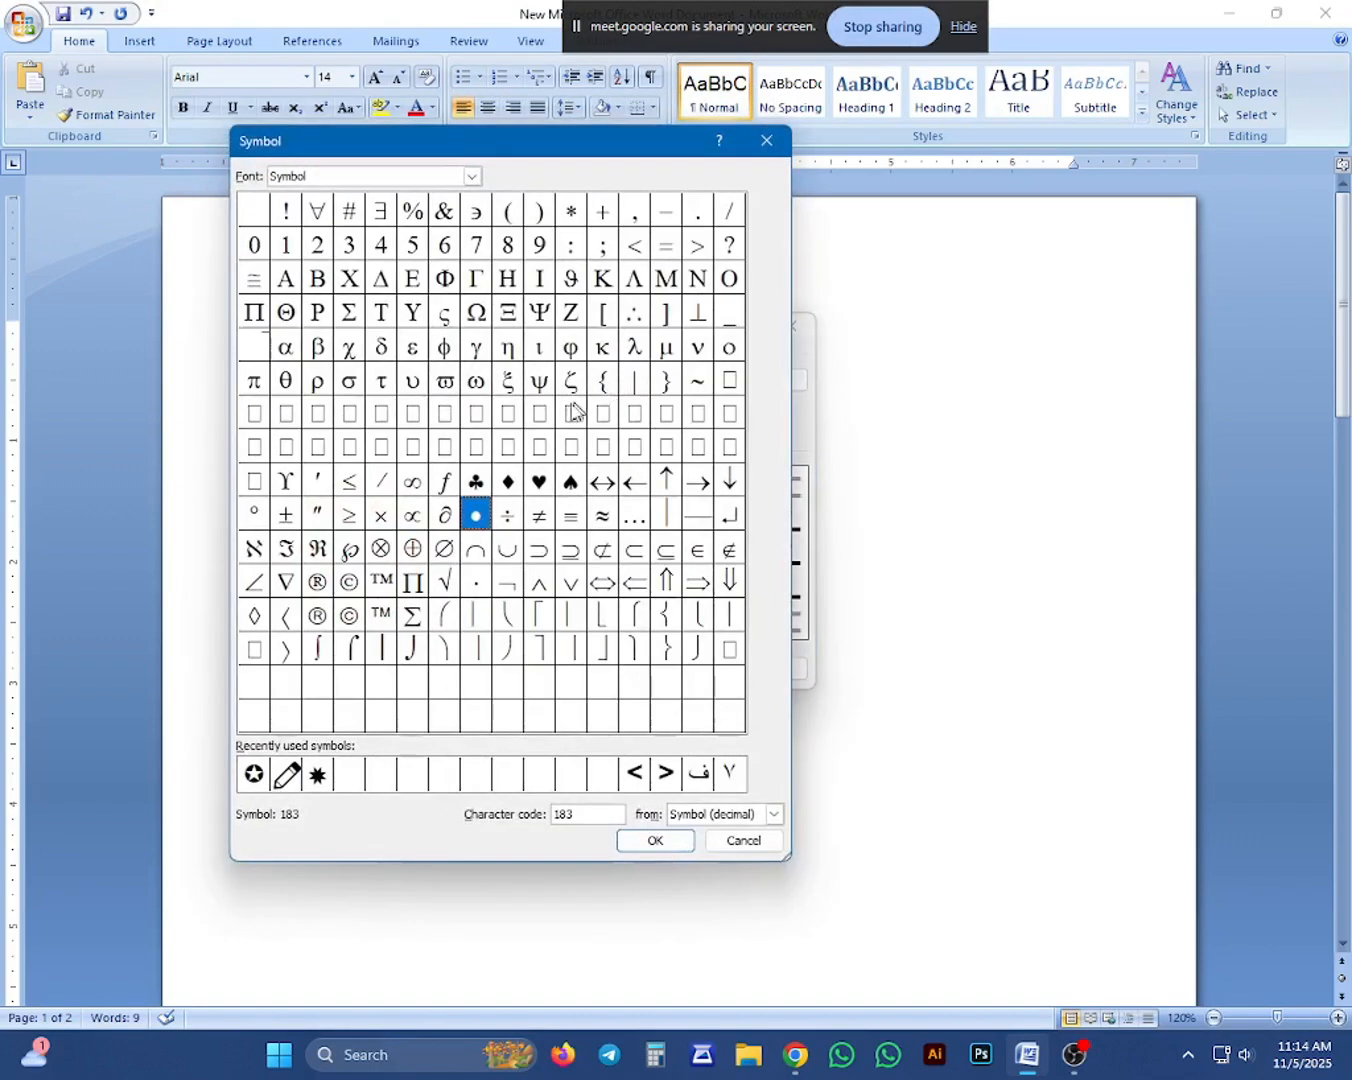
Browse the fonts available for the bullet symbol and try TNA LOGO.
click(470, 177)
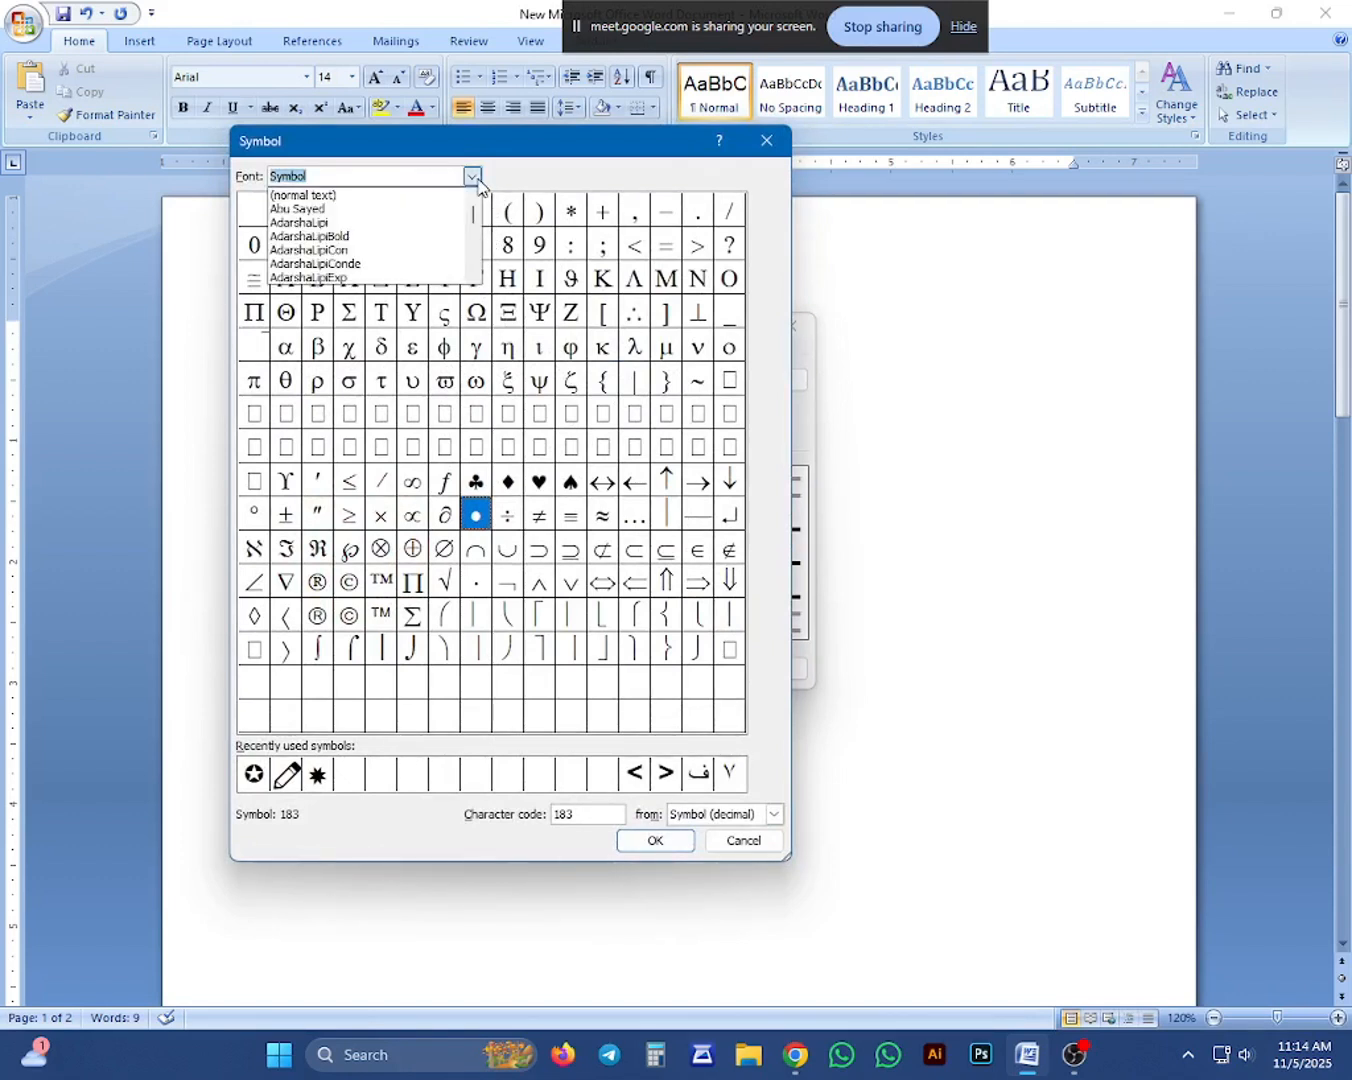
scroll(400, 245, up, 2)
scroll(372, 236, down, 6)
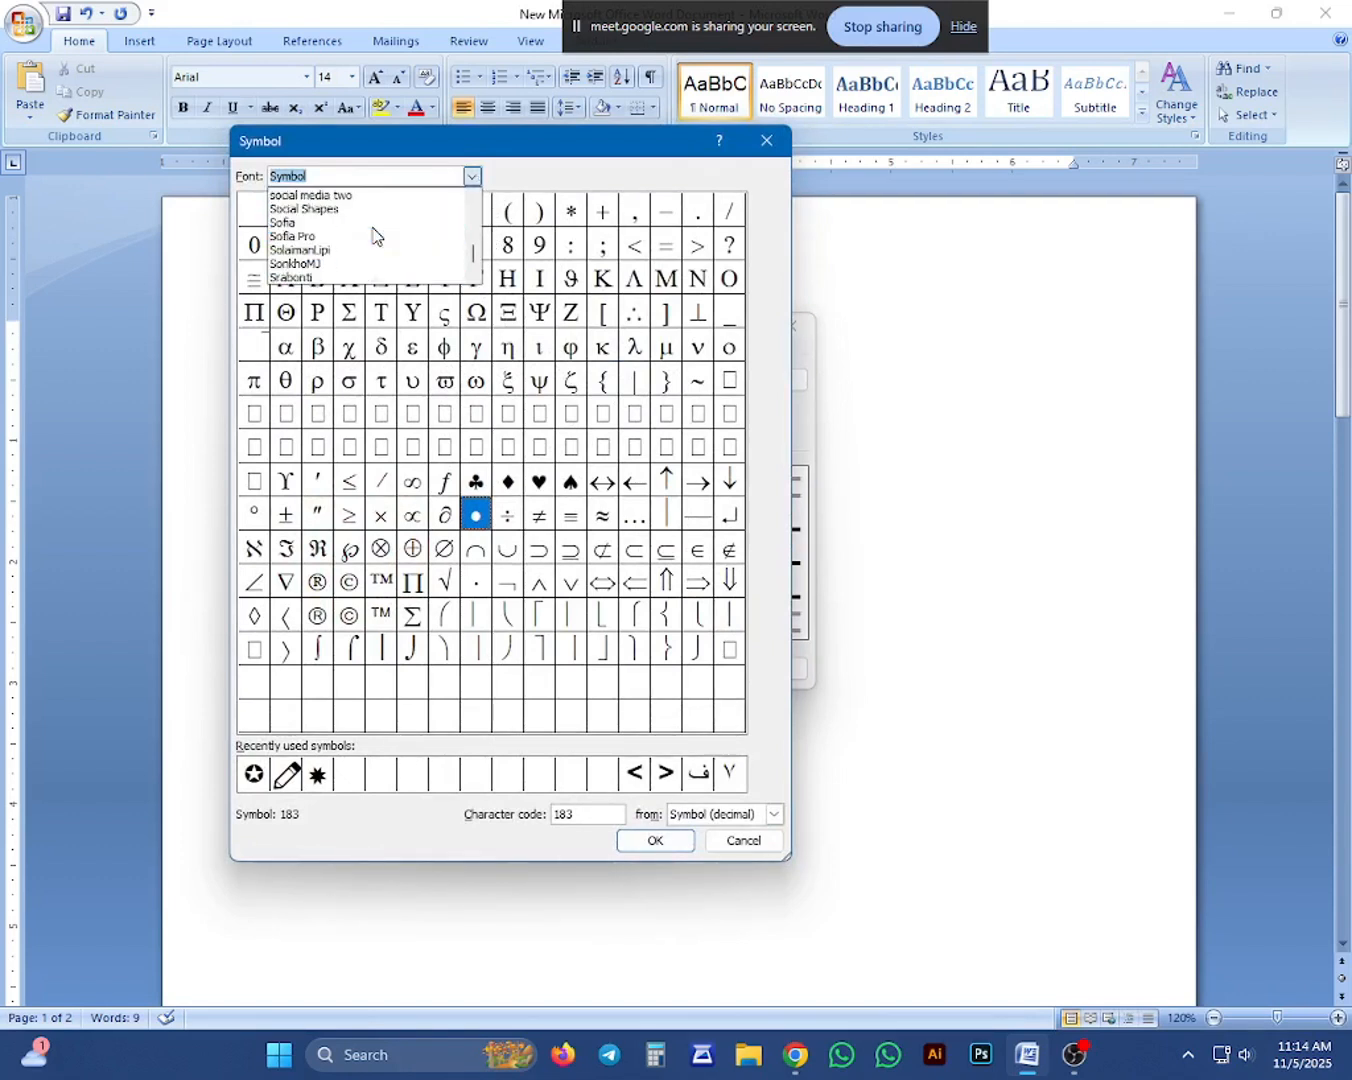
scroll(363, 246, up, 10)
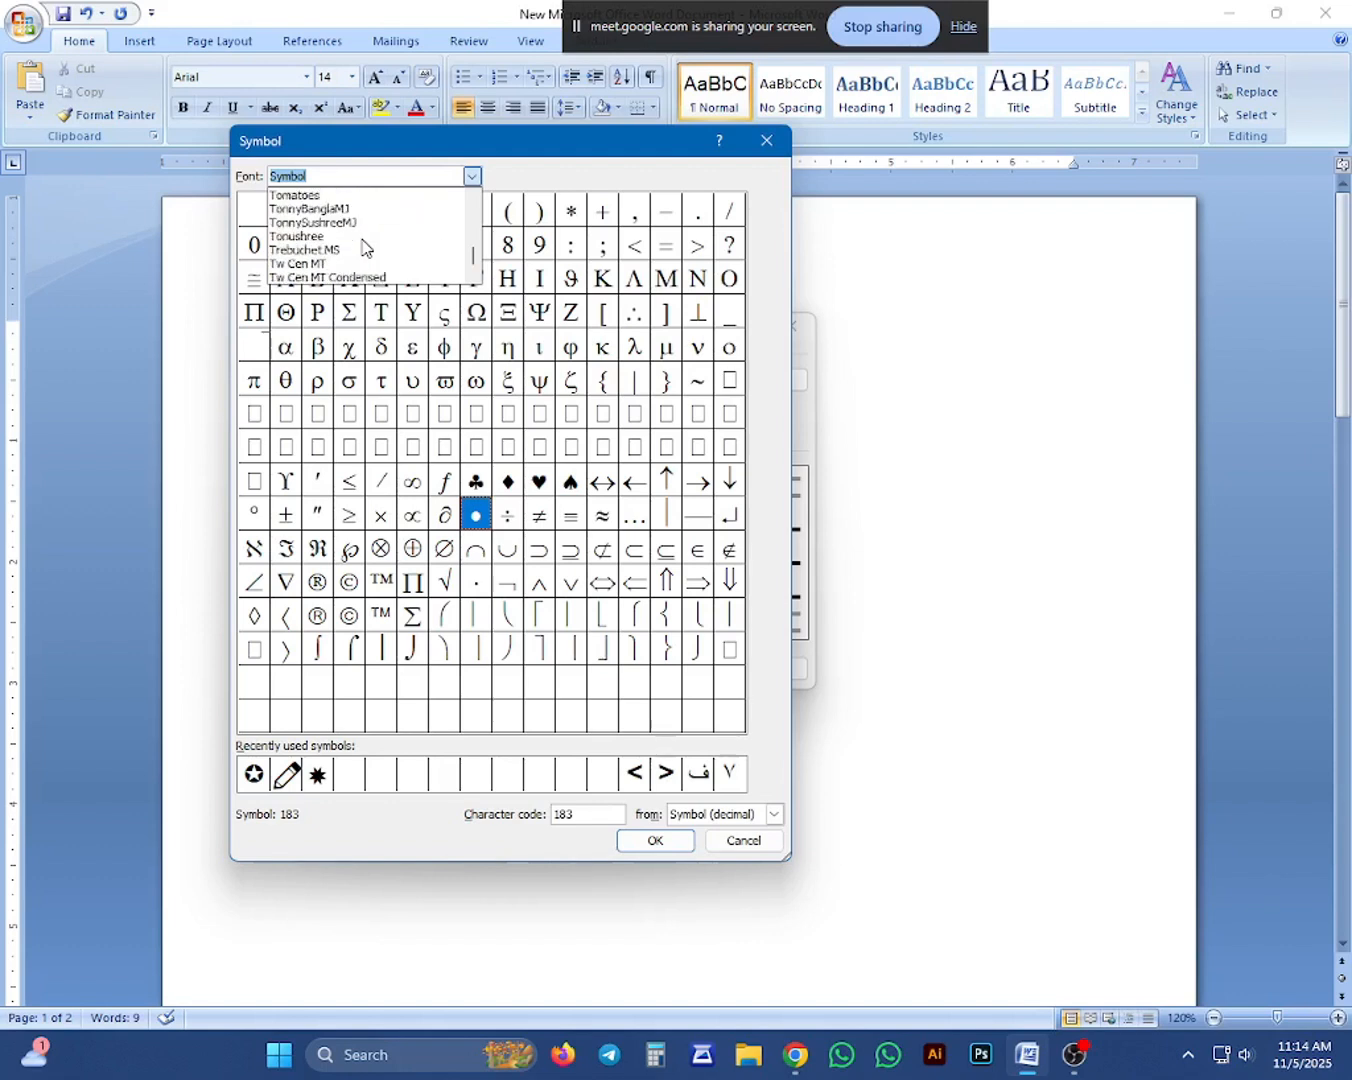
scroll(362, 236, up, 3)
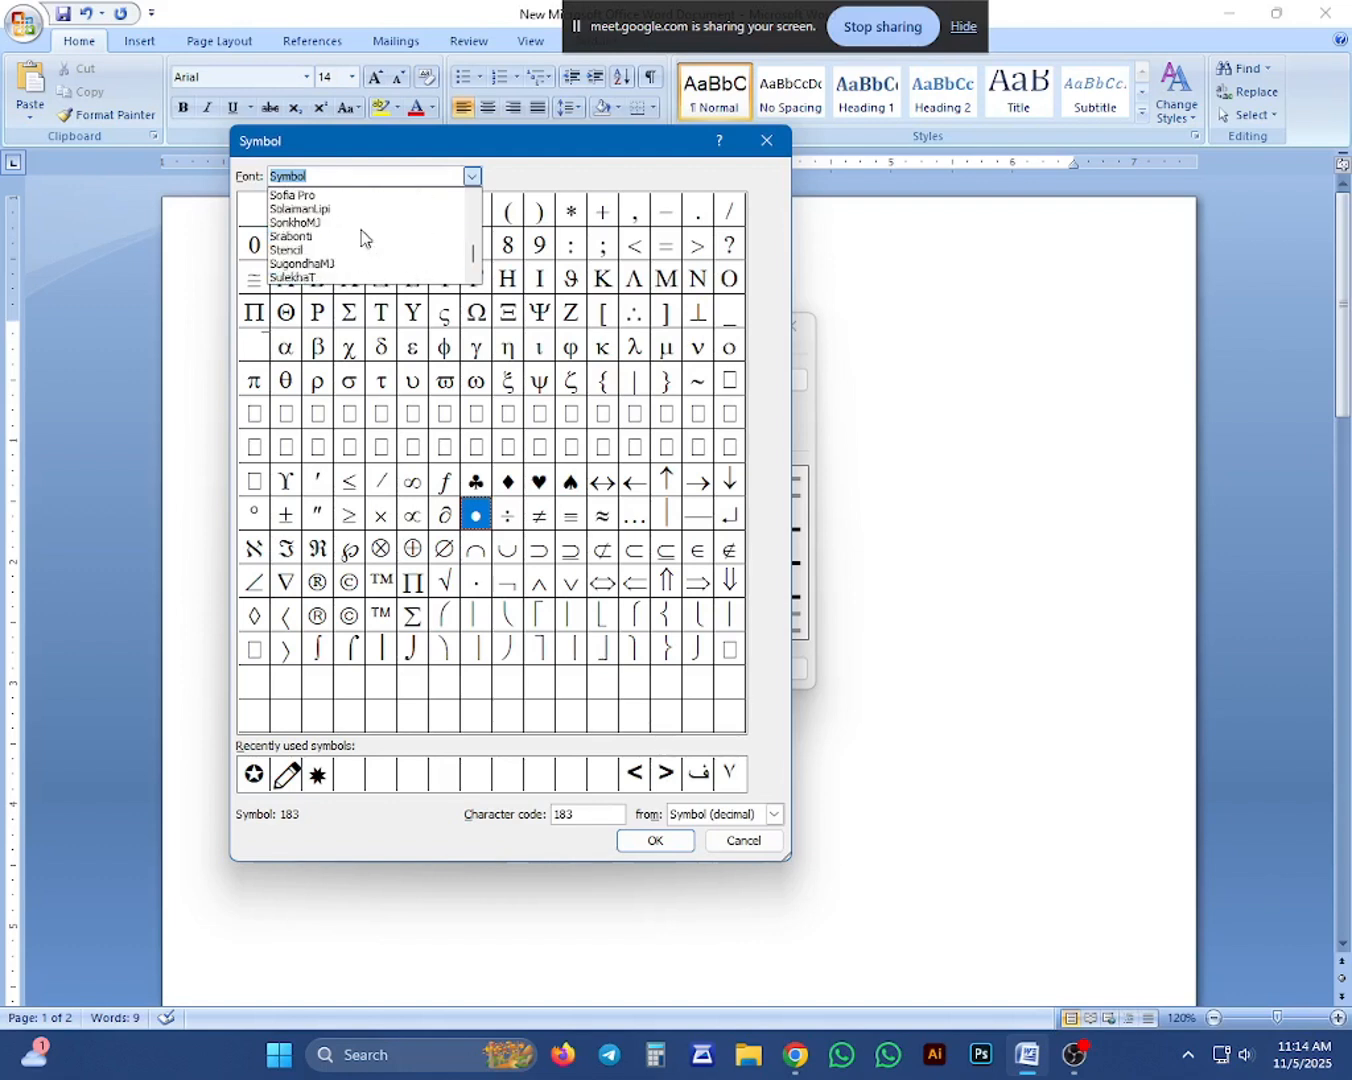
scroll(363, 237, down, 5)
scroll(363, 237, down, 1)
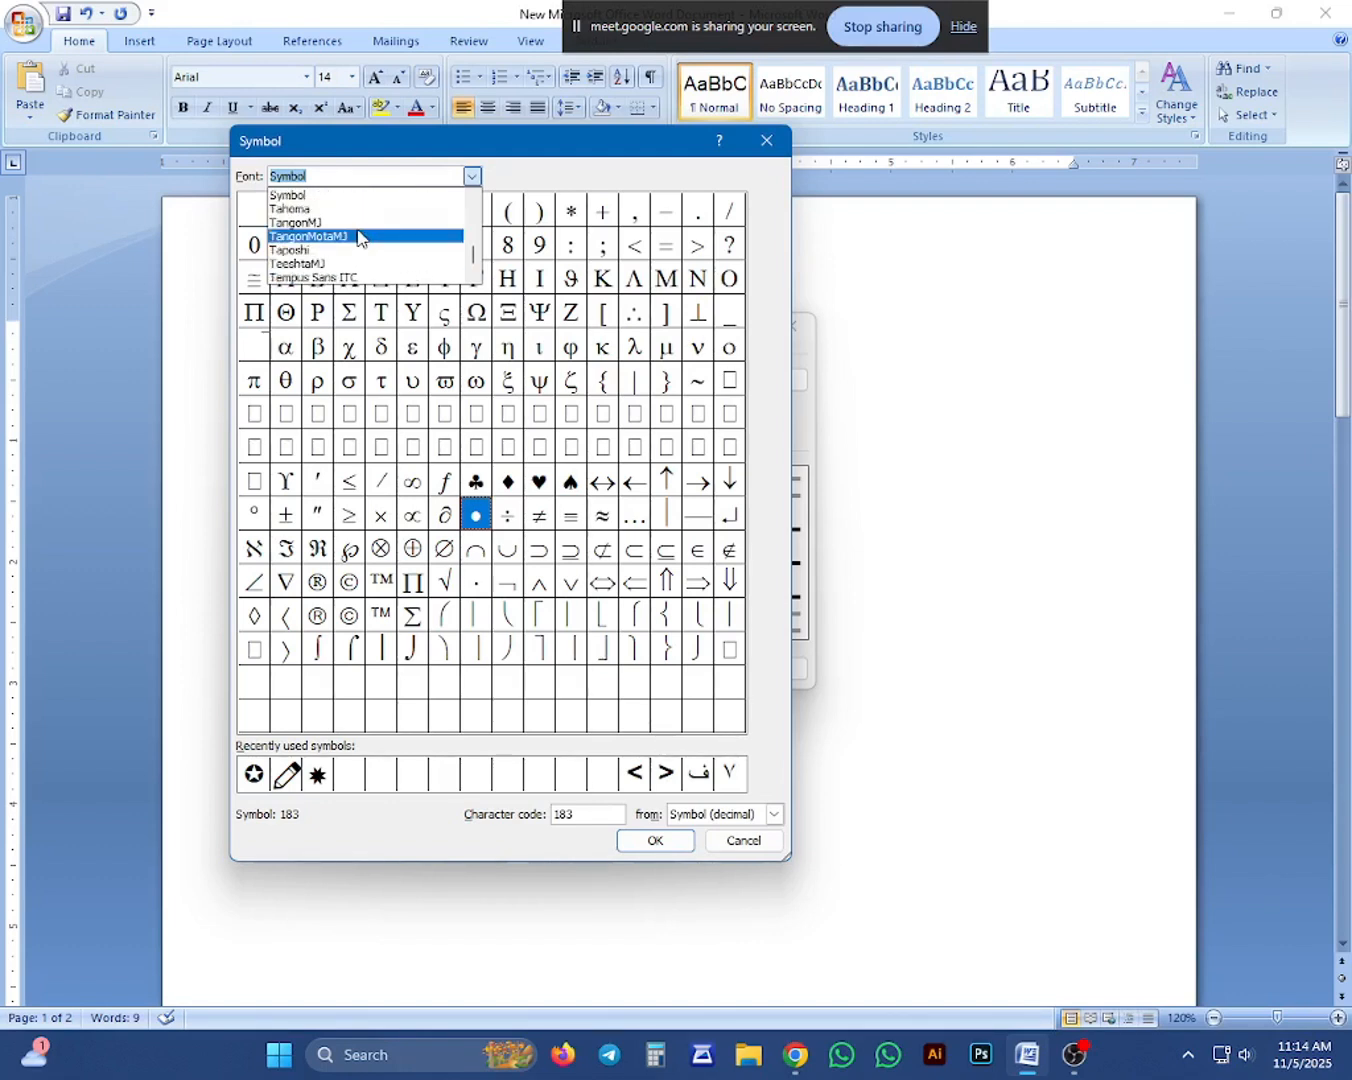
scroll(290, 245, down, 7)
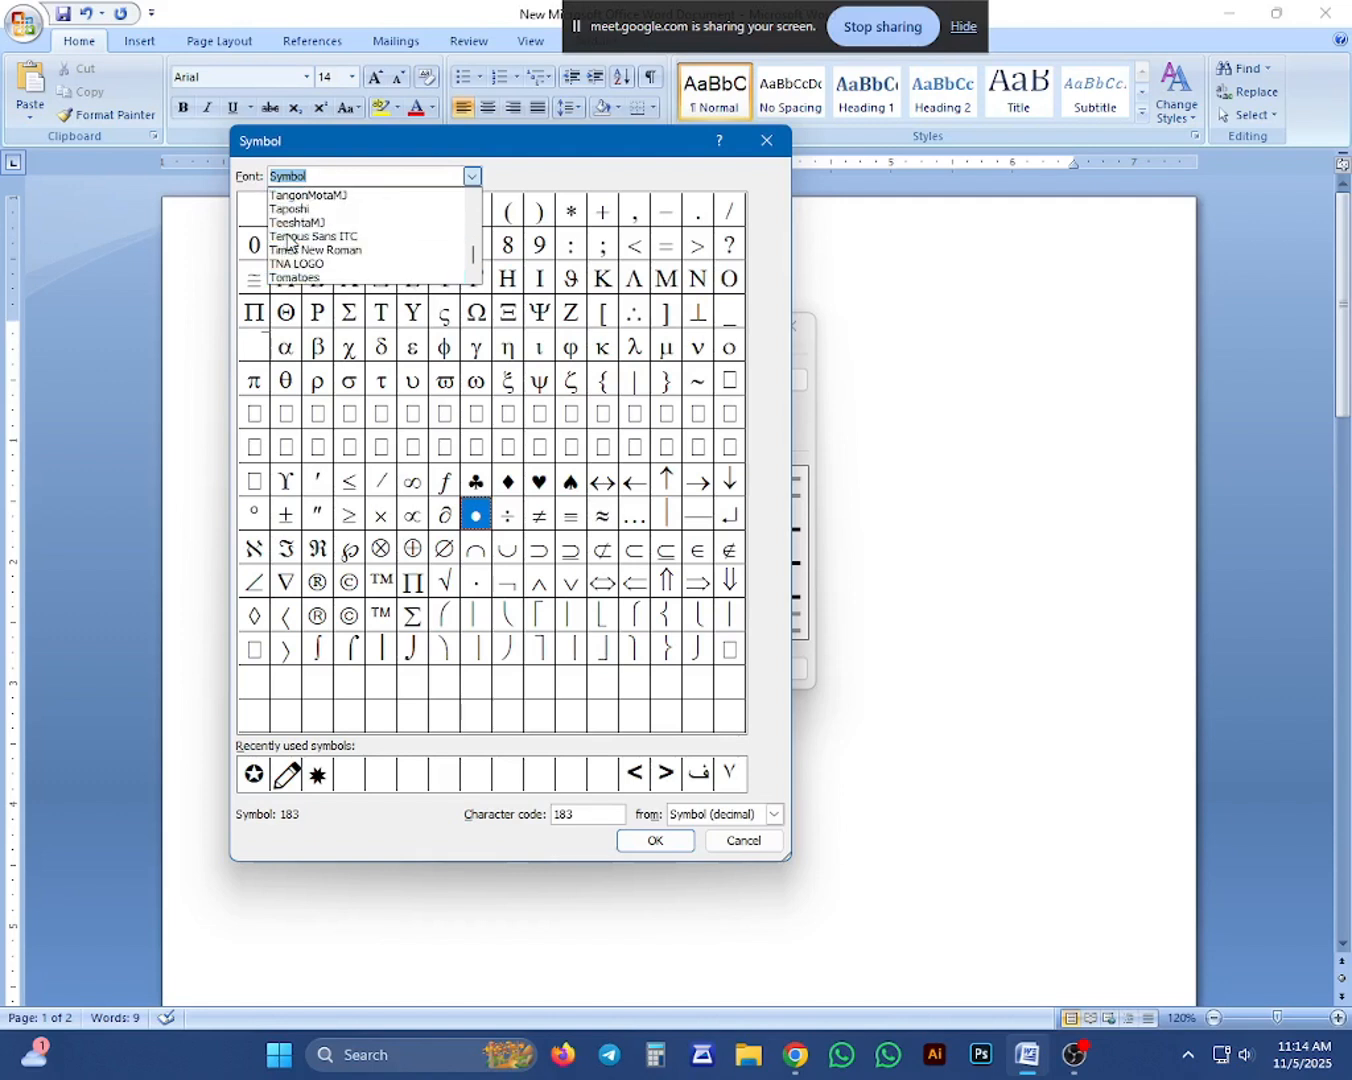
scroll(291, 256, up, 1)
scroll(290, 255, down, 2)
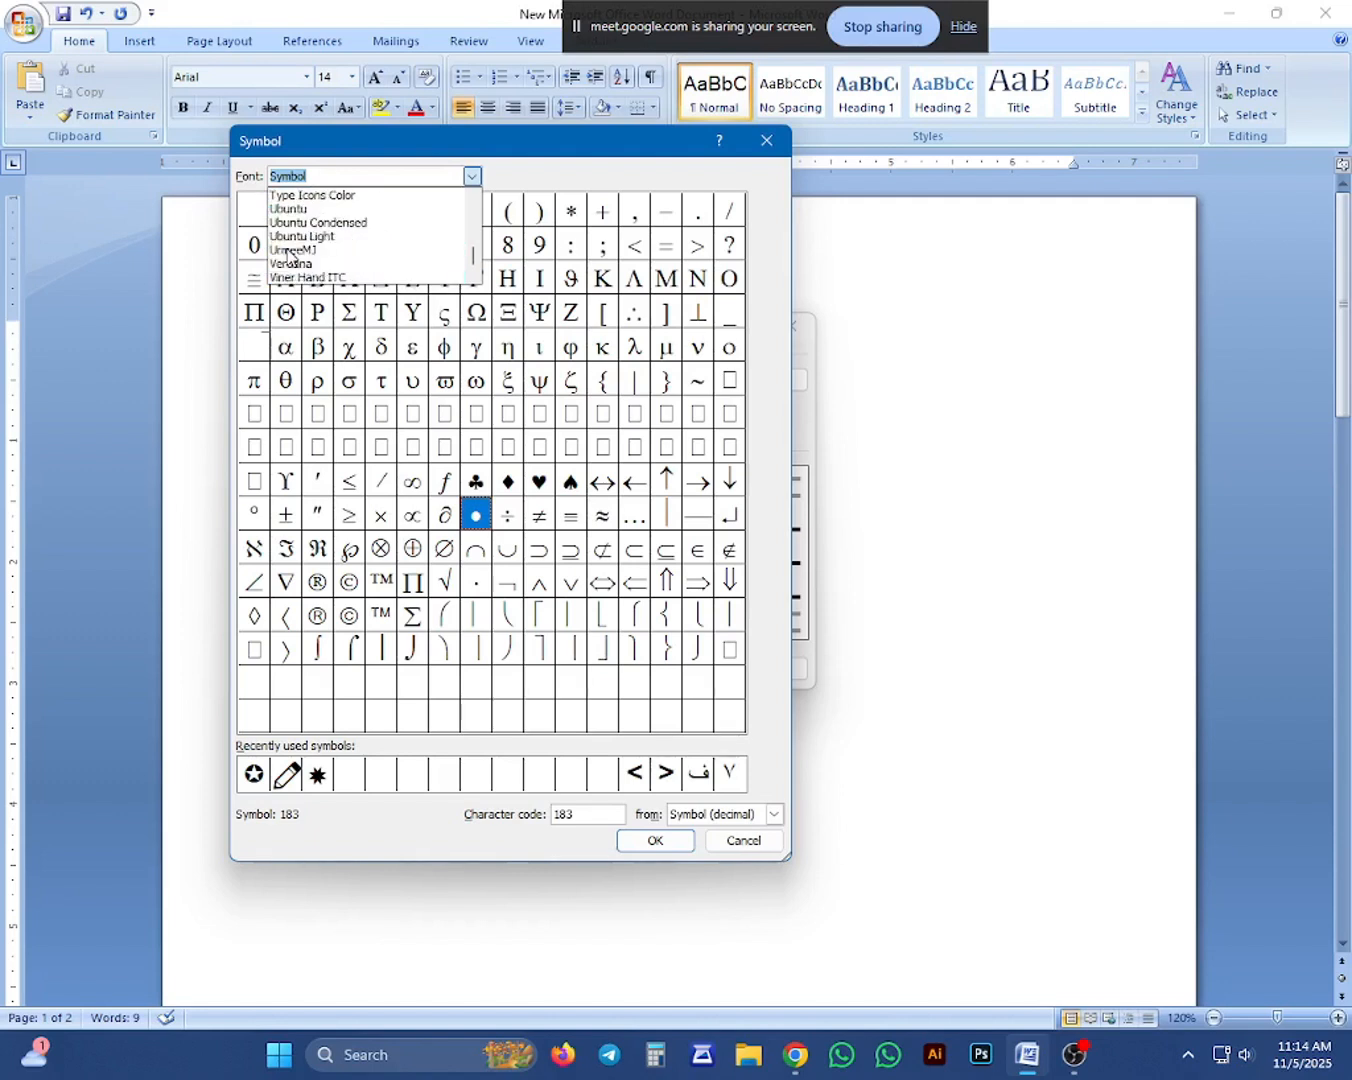
scroll(295, 252, up, 2)
scroll(310, 250, up, 2)
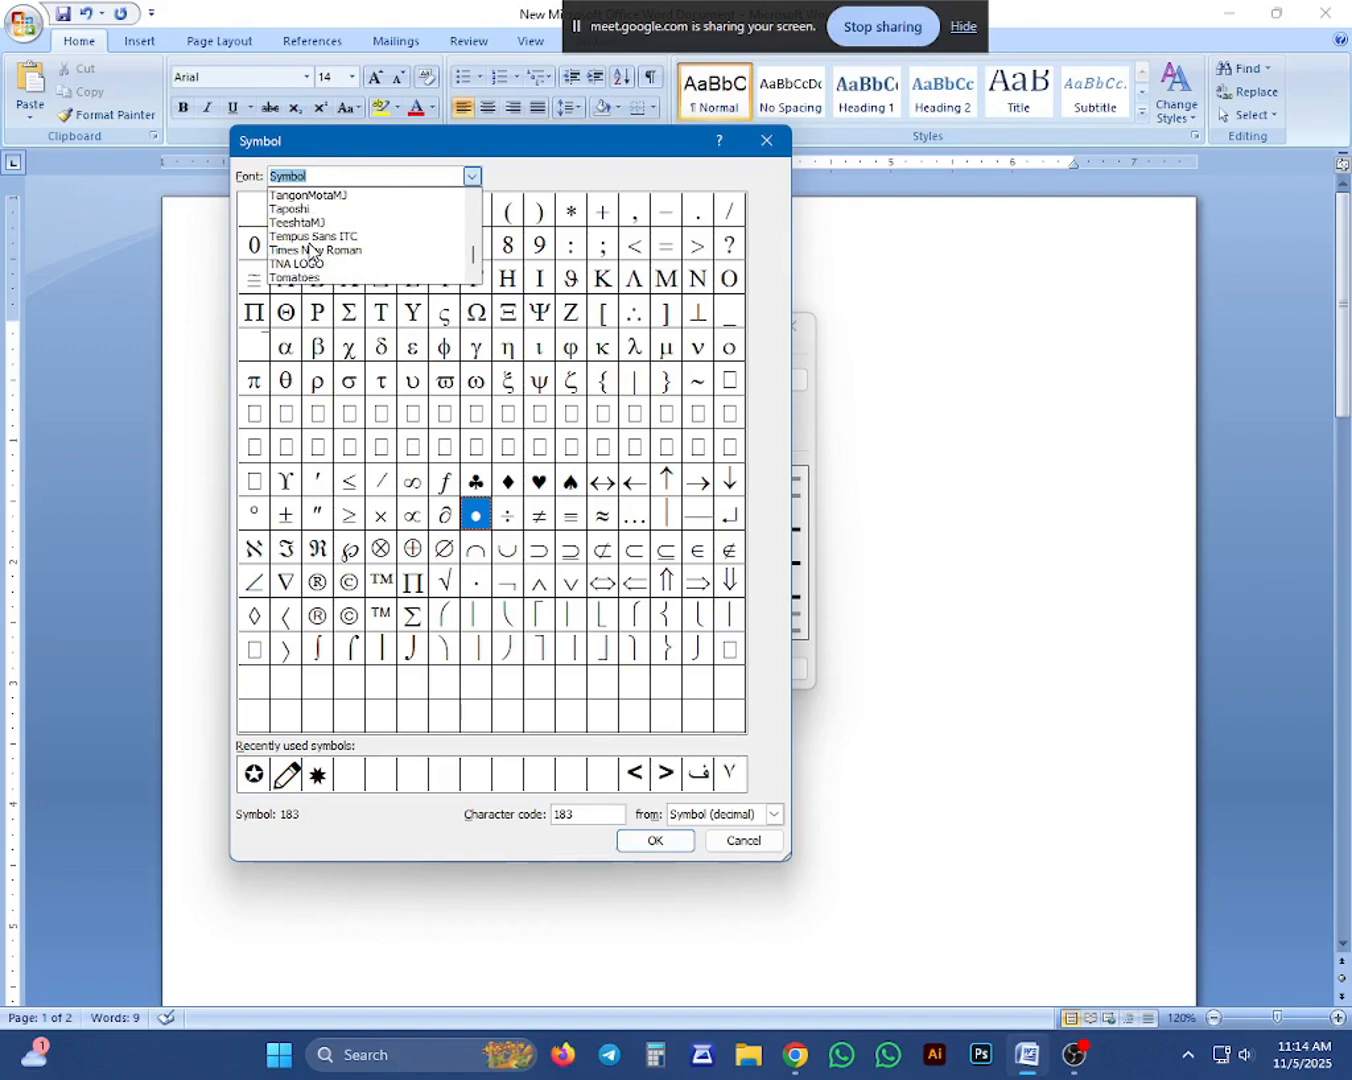
scroll(310, 250, up, 2)
scroll(309, 250, down, 2)
scroll(309, 250, down, 1)
click(308, 222)
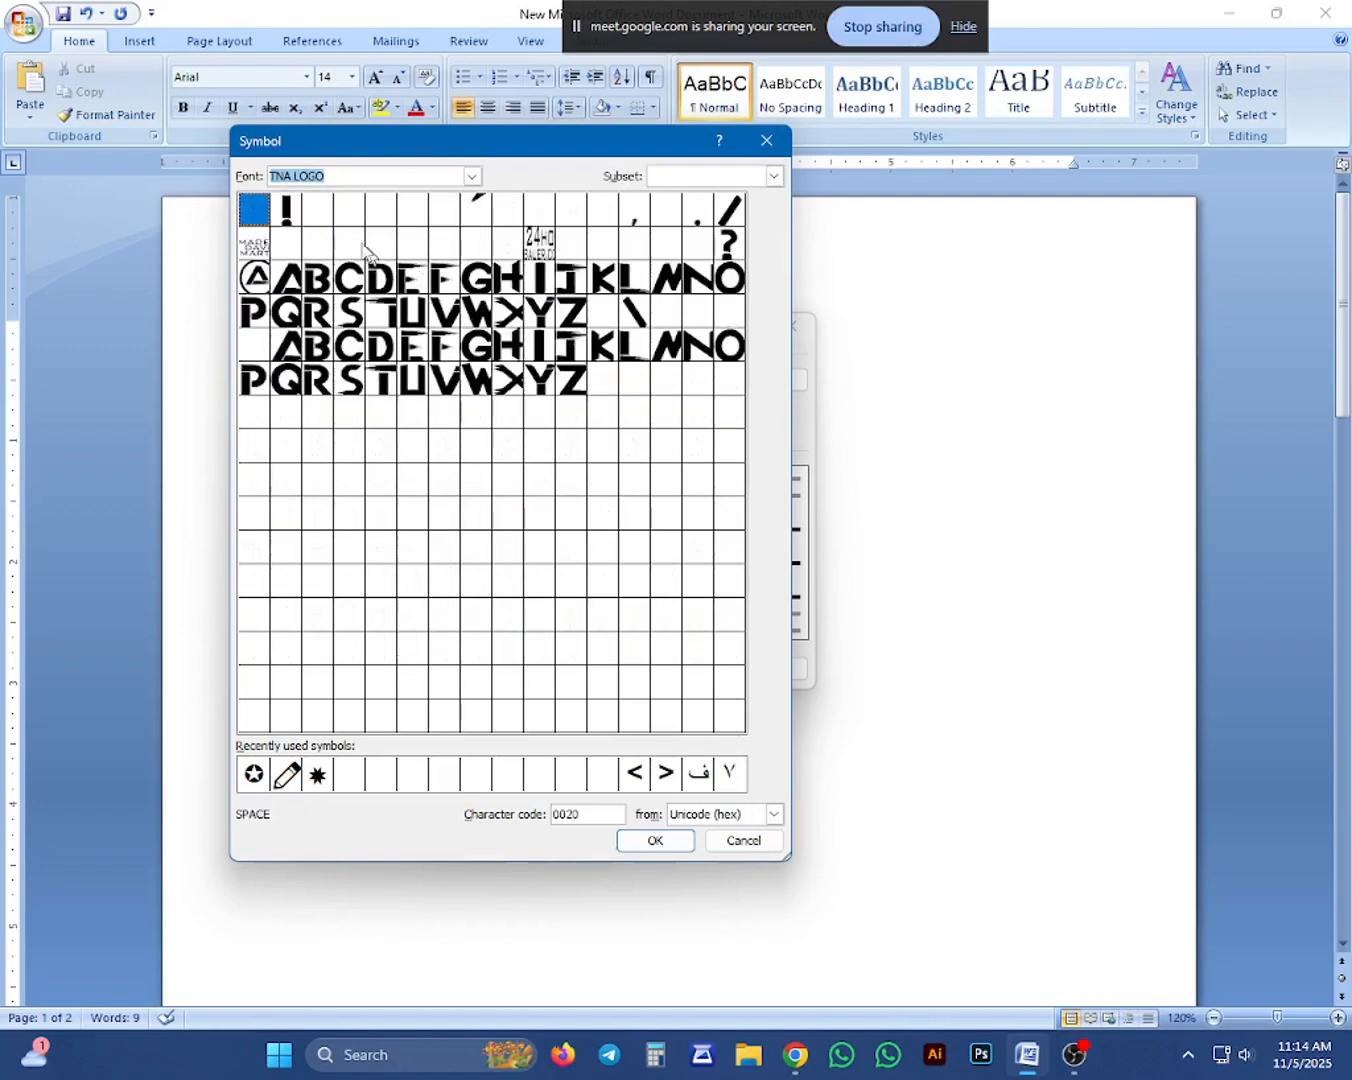
Set the bullet symbol's font to Wingdings.
click(473, 178)
scroll(375, 248, down, 6)
scroll(369, 253, down, 3)
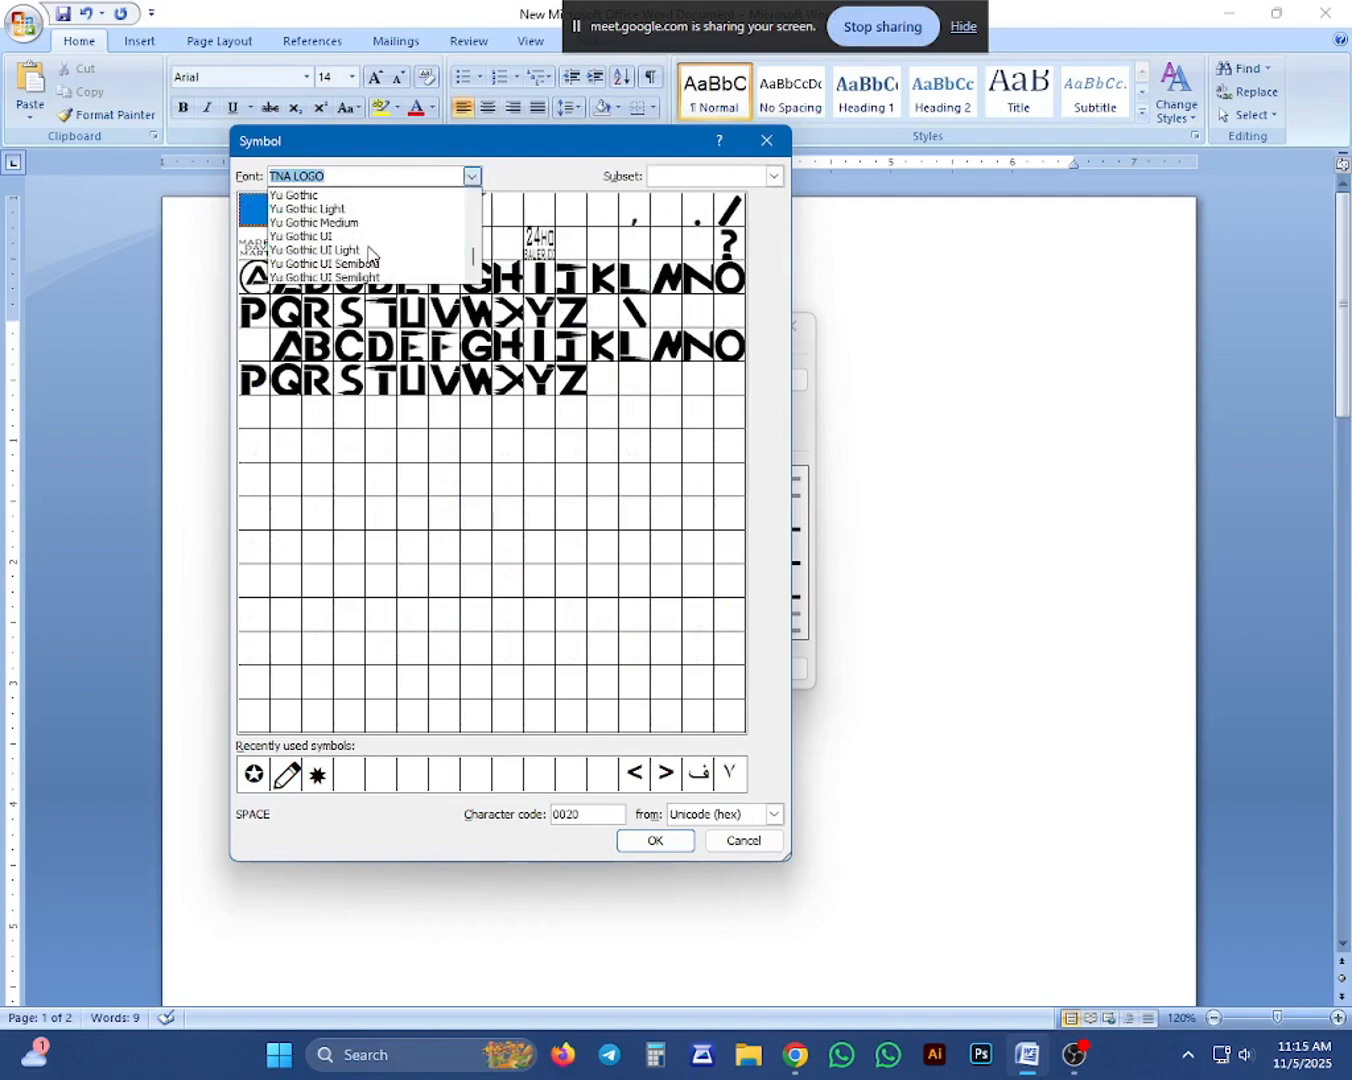
scroll(360, 231, up, 5)
scroll(349, 225, down, 3)
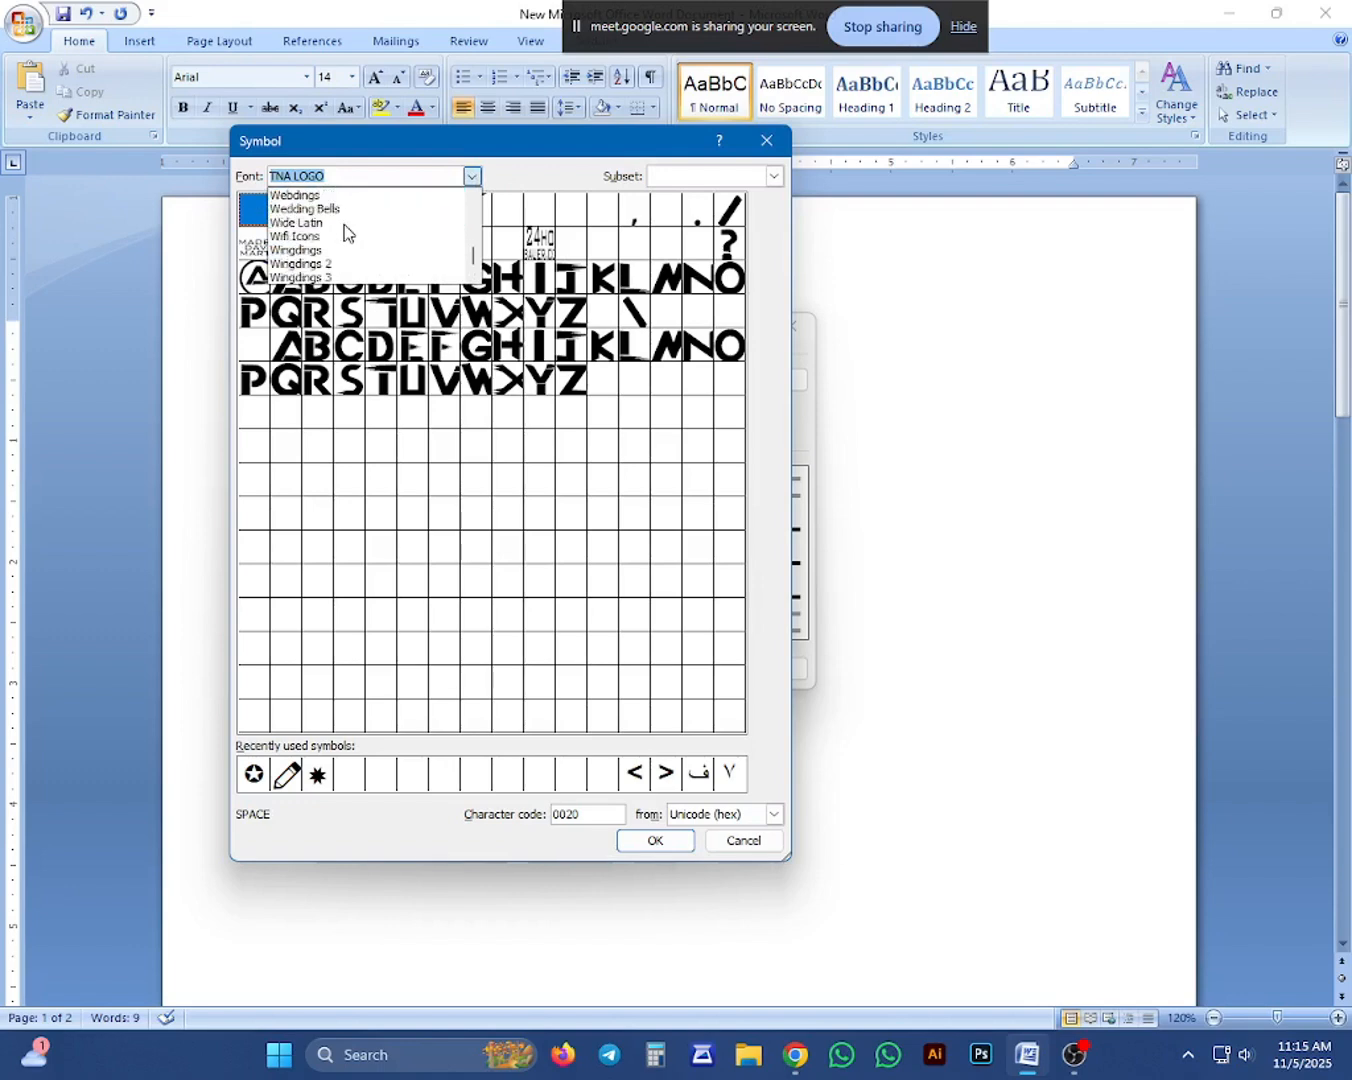
click(320, 209)
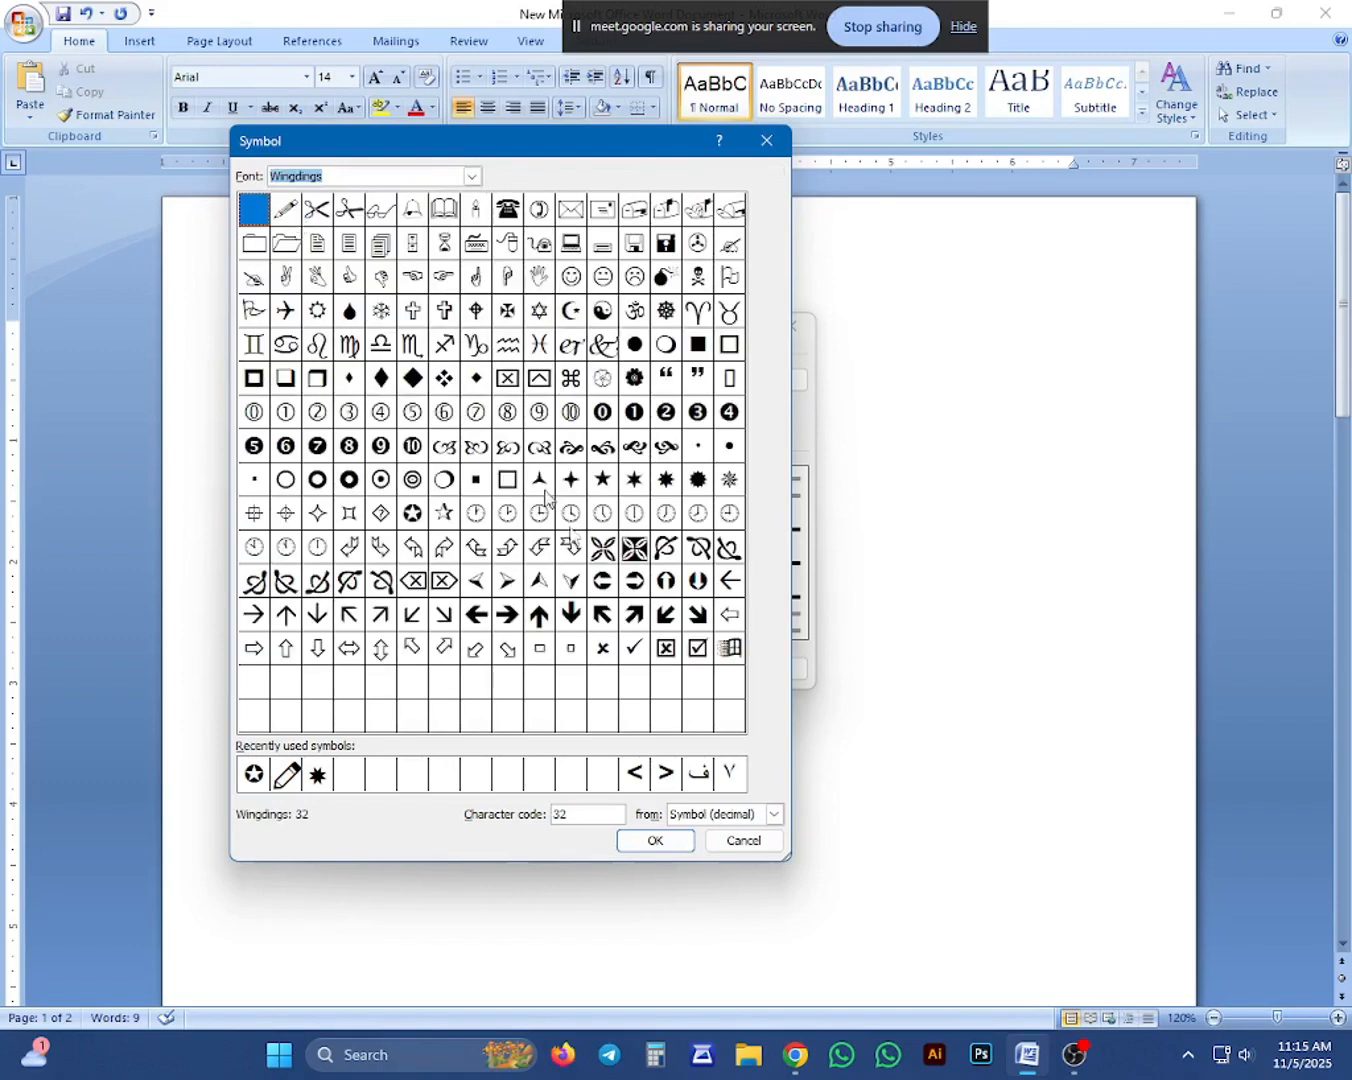
Define the circled right arrow with character code 220 as the new bullet character.
click(635, 589)
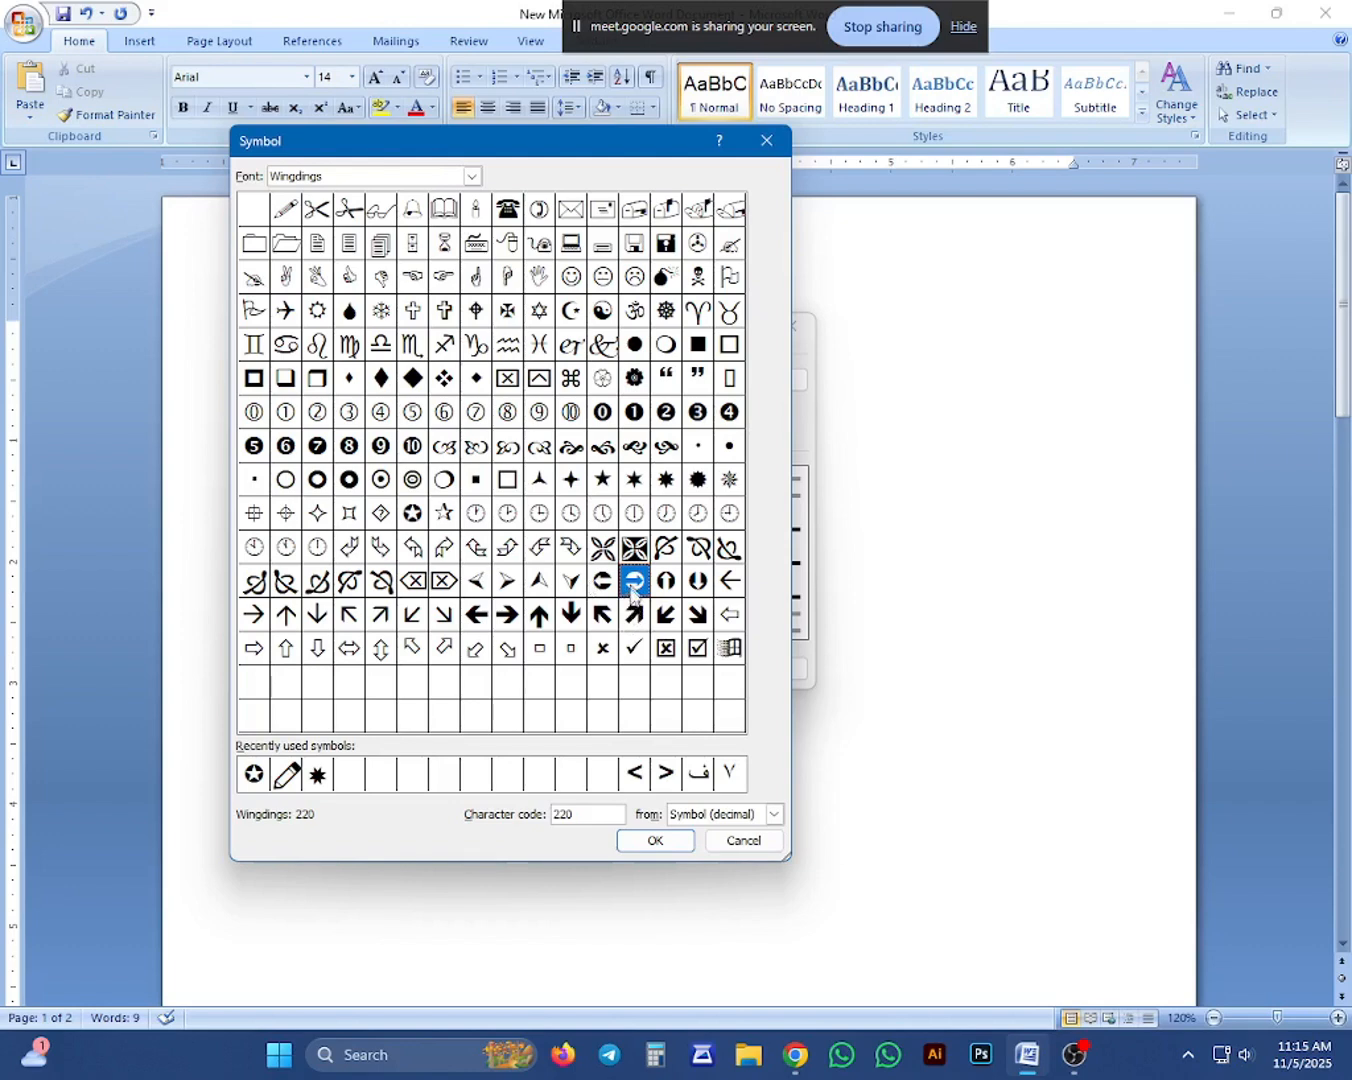
click(655, 842)
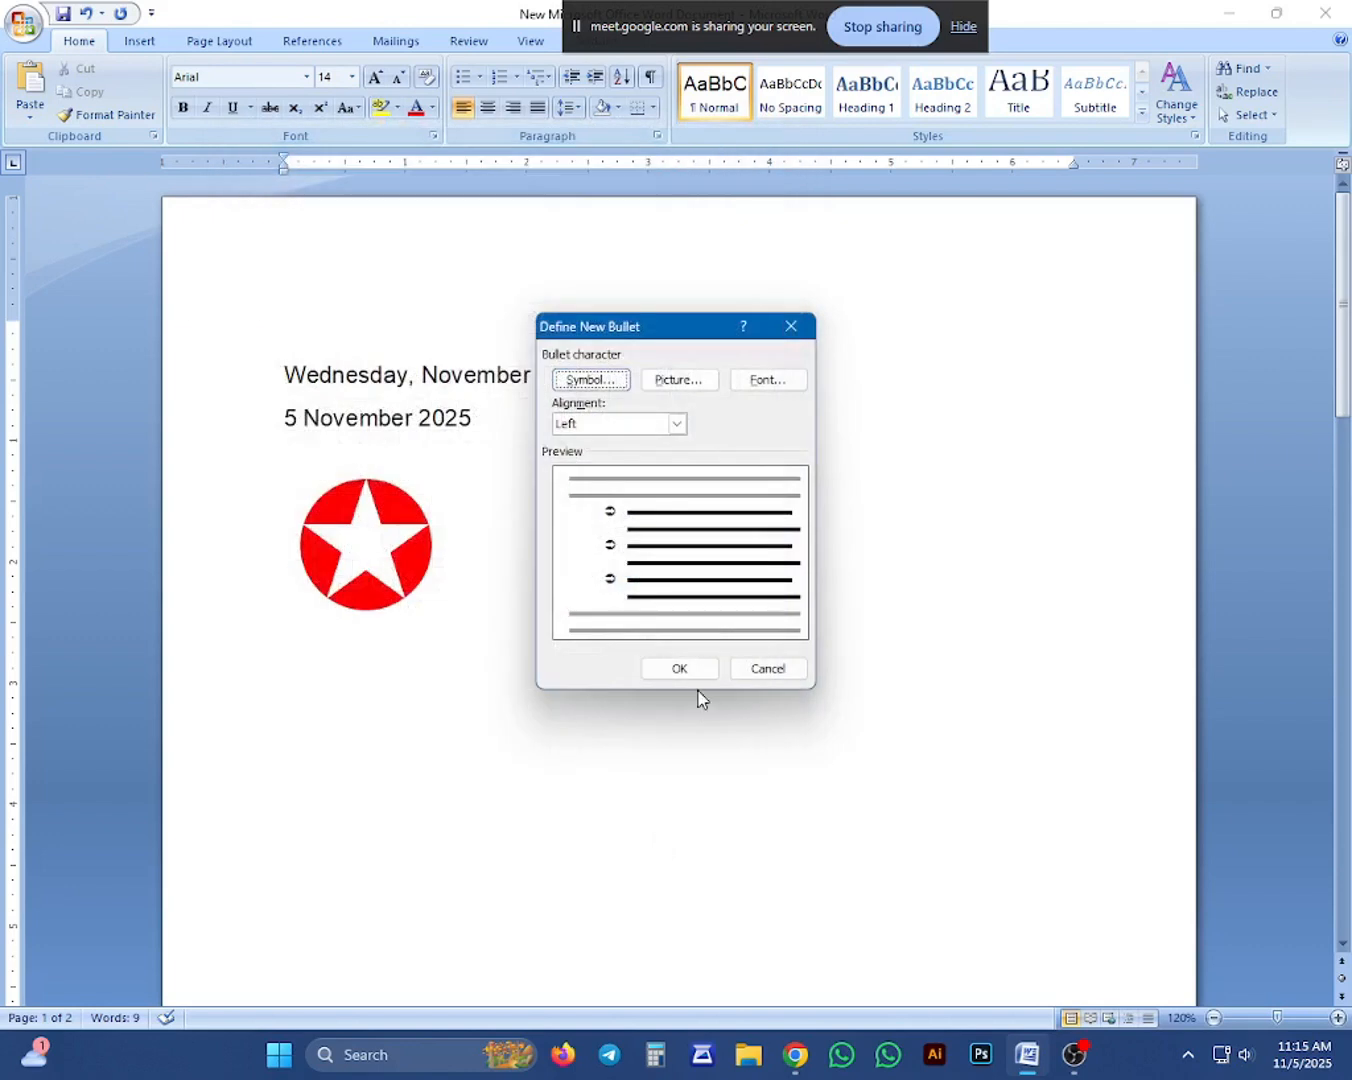
click(680, 670)
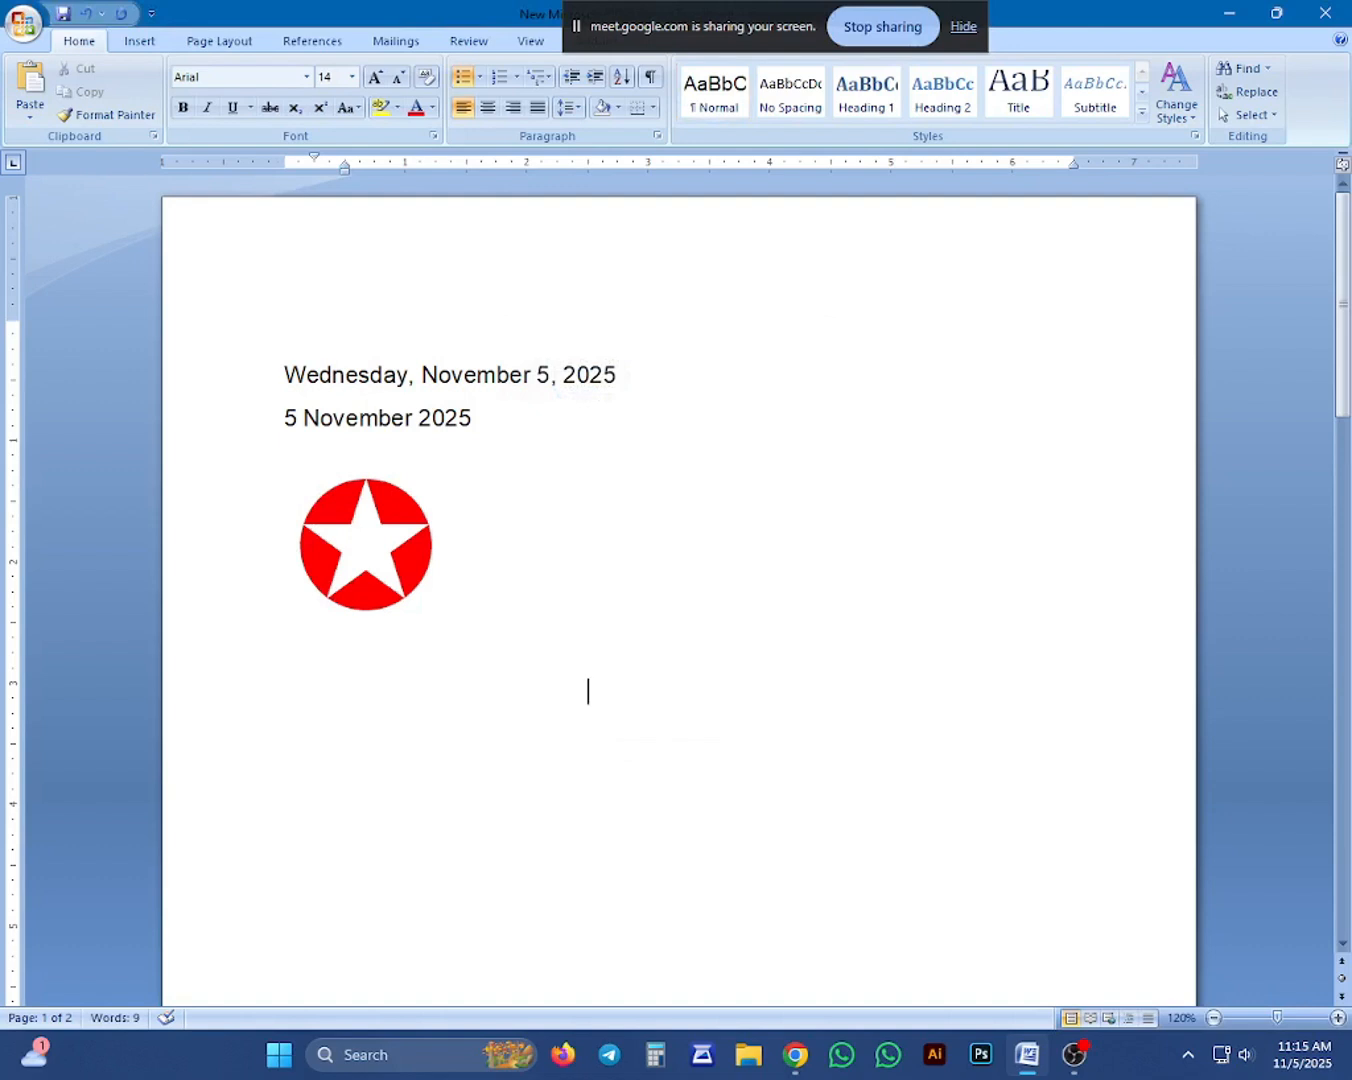
Apply the circled-arrow bullet to an empty line below the large red star at the same 108 size.
click(426, 666)
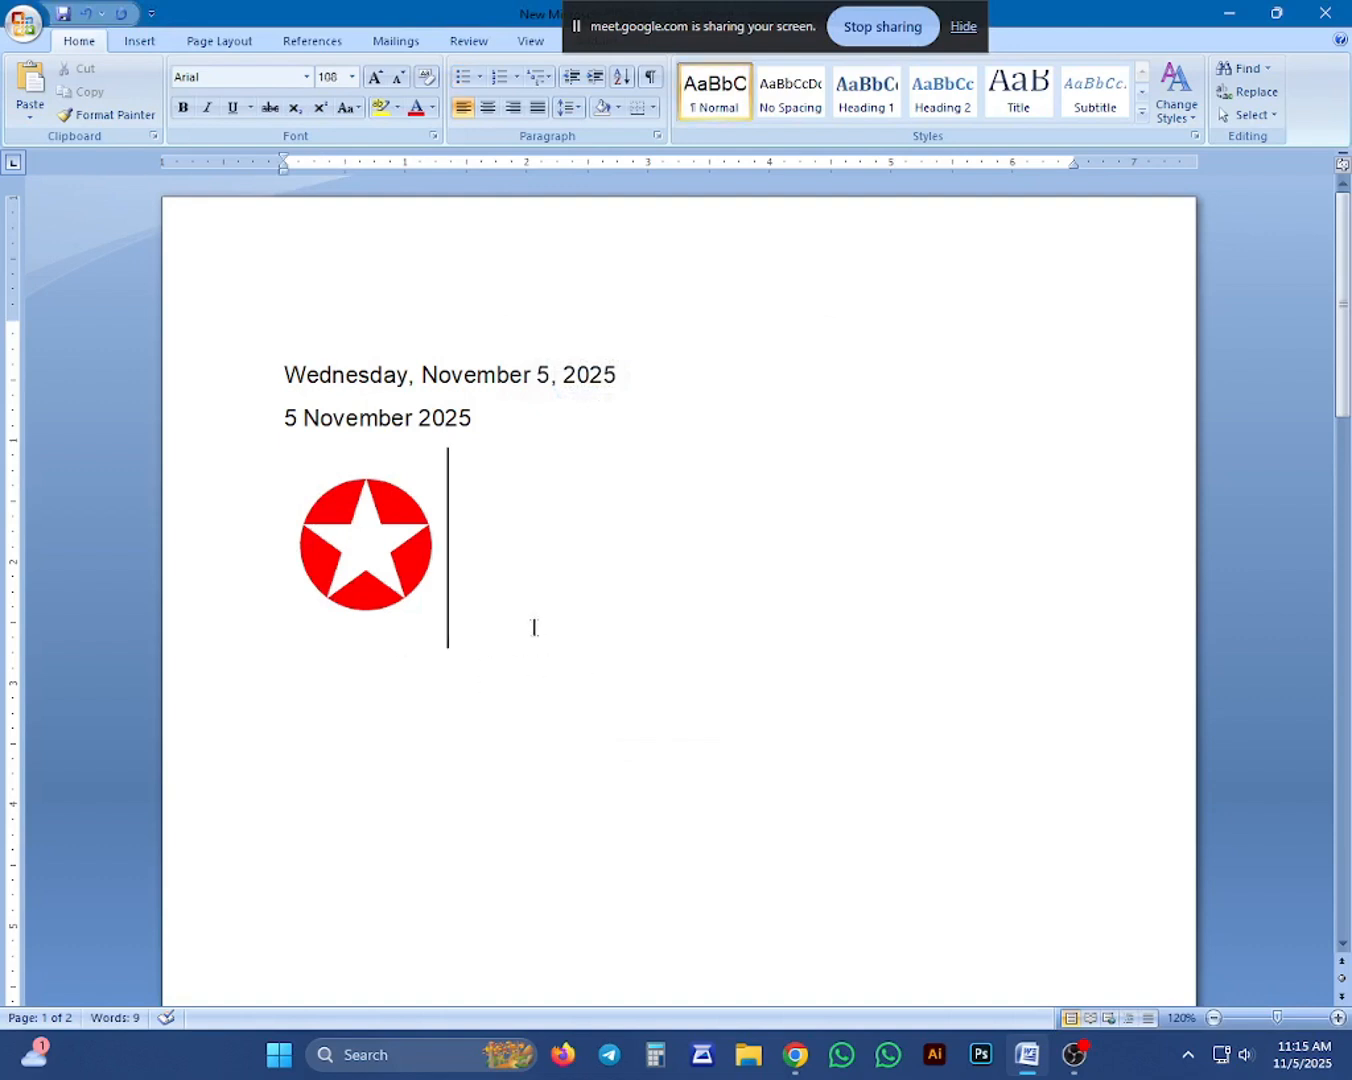
scroll(341, 725, down, 2)
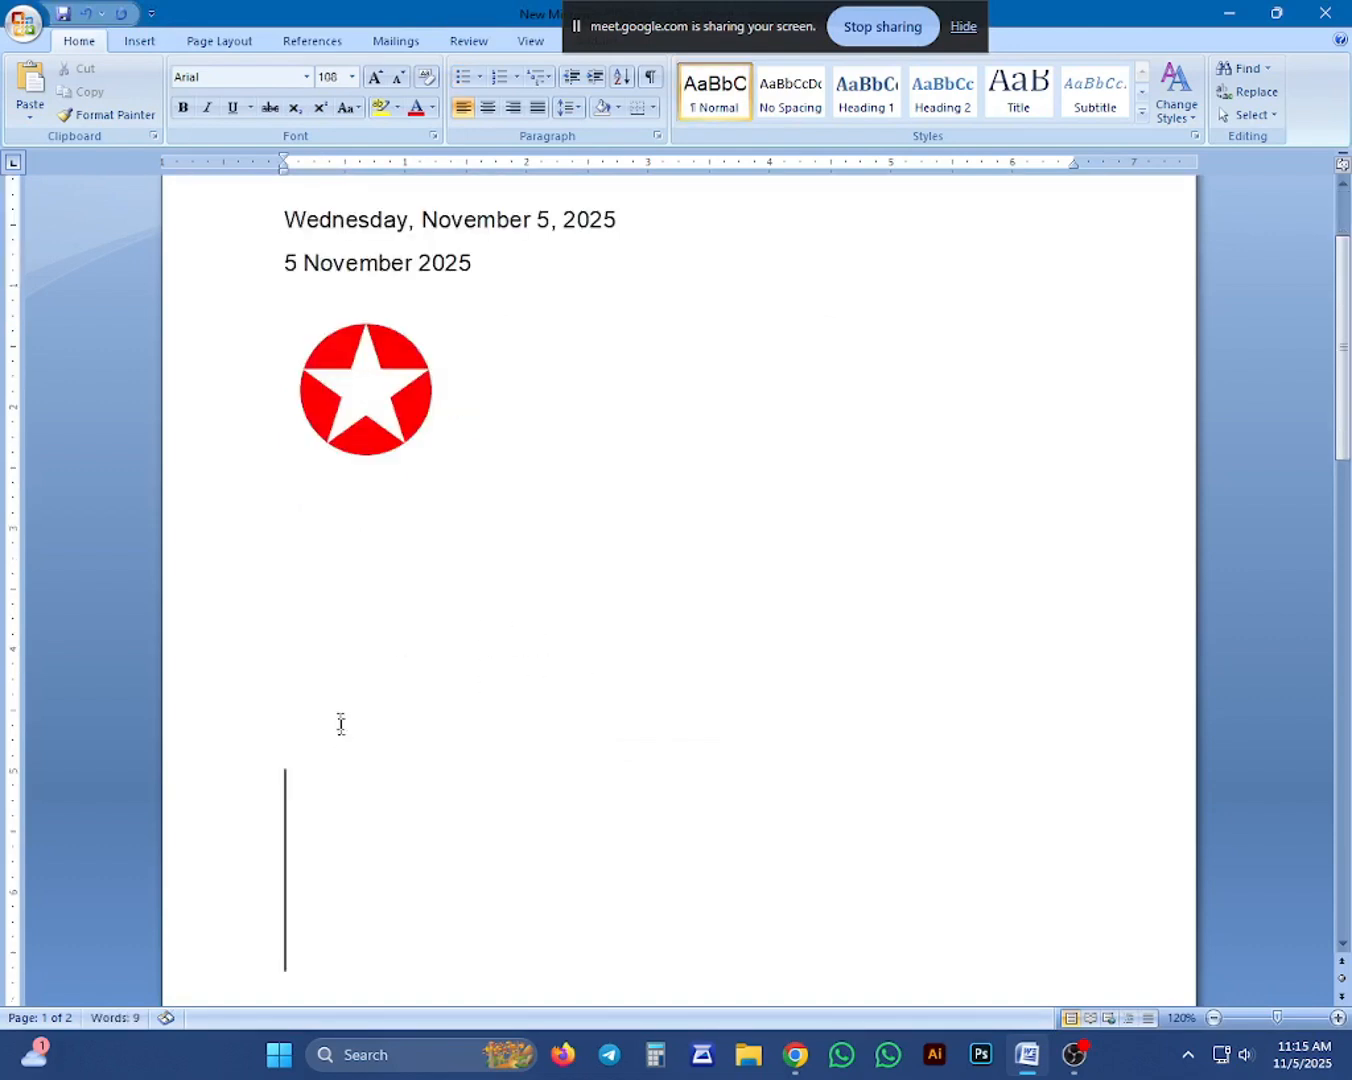
click(475, 86)
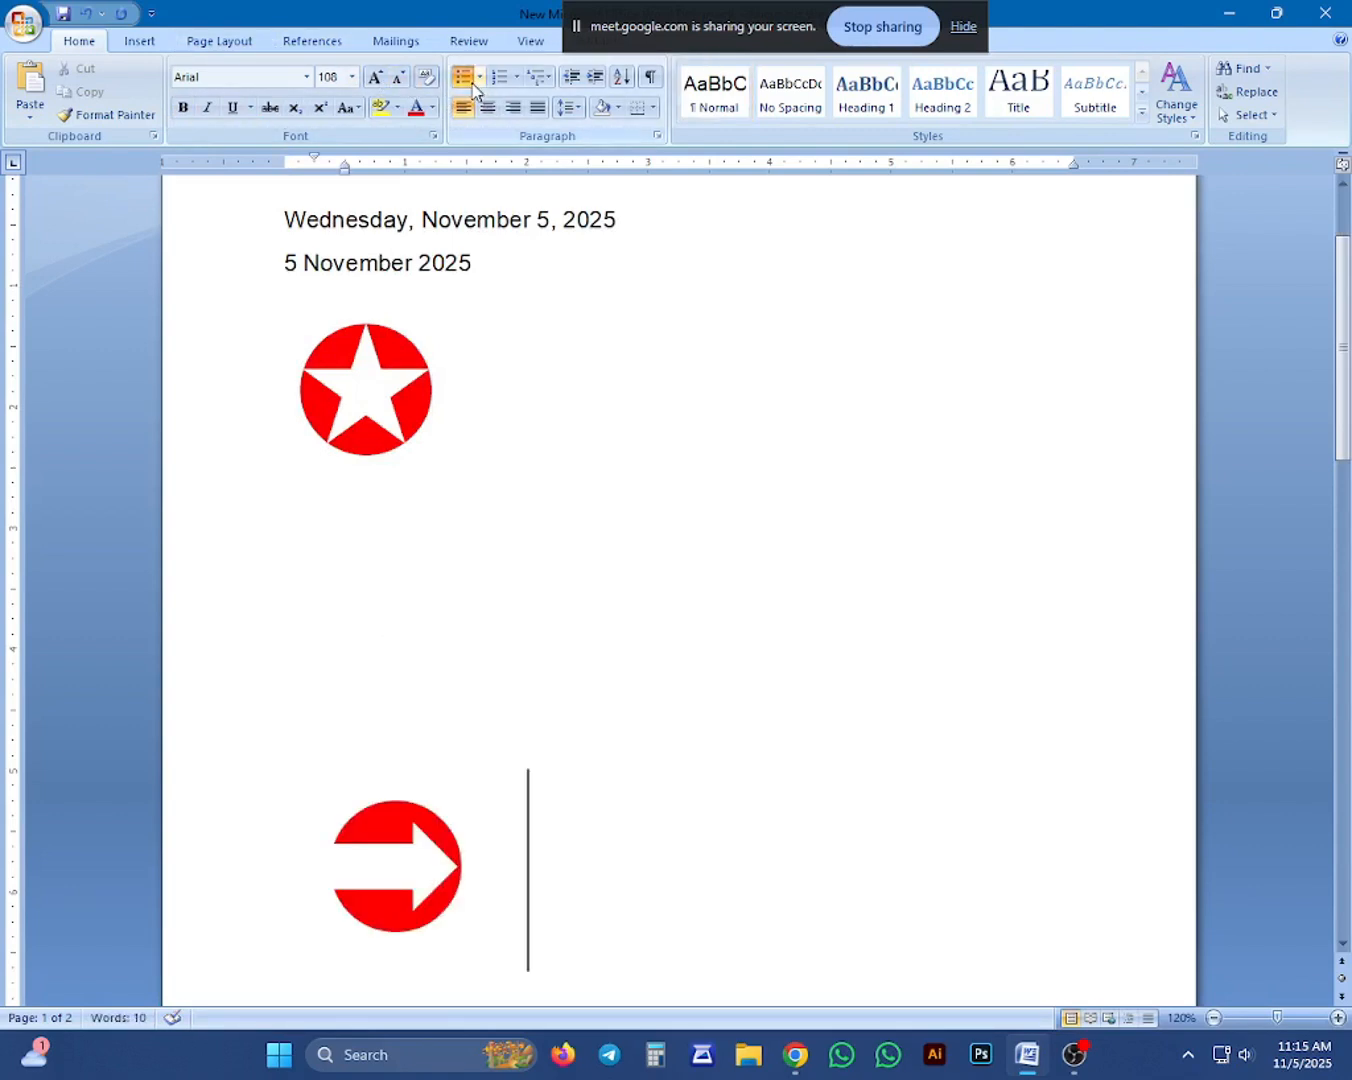
Change the bullet on the line below the star to the solid diamond.
click(479, 78)
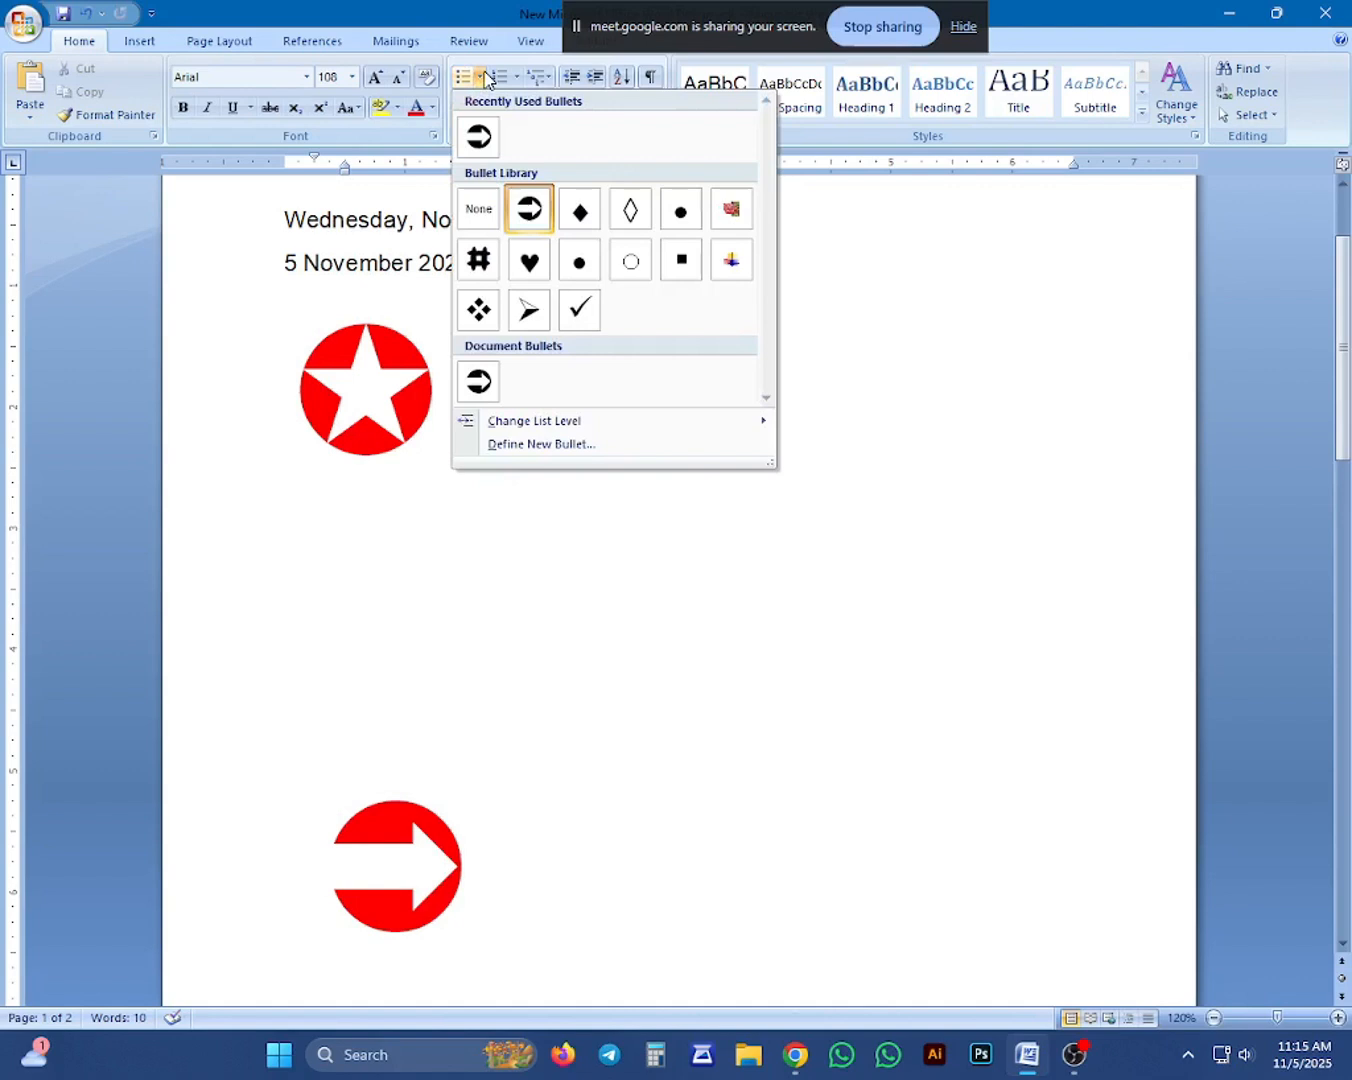
click(578, 215)
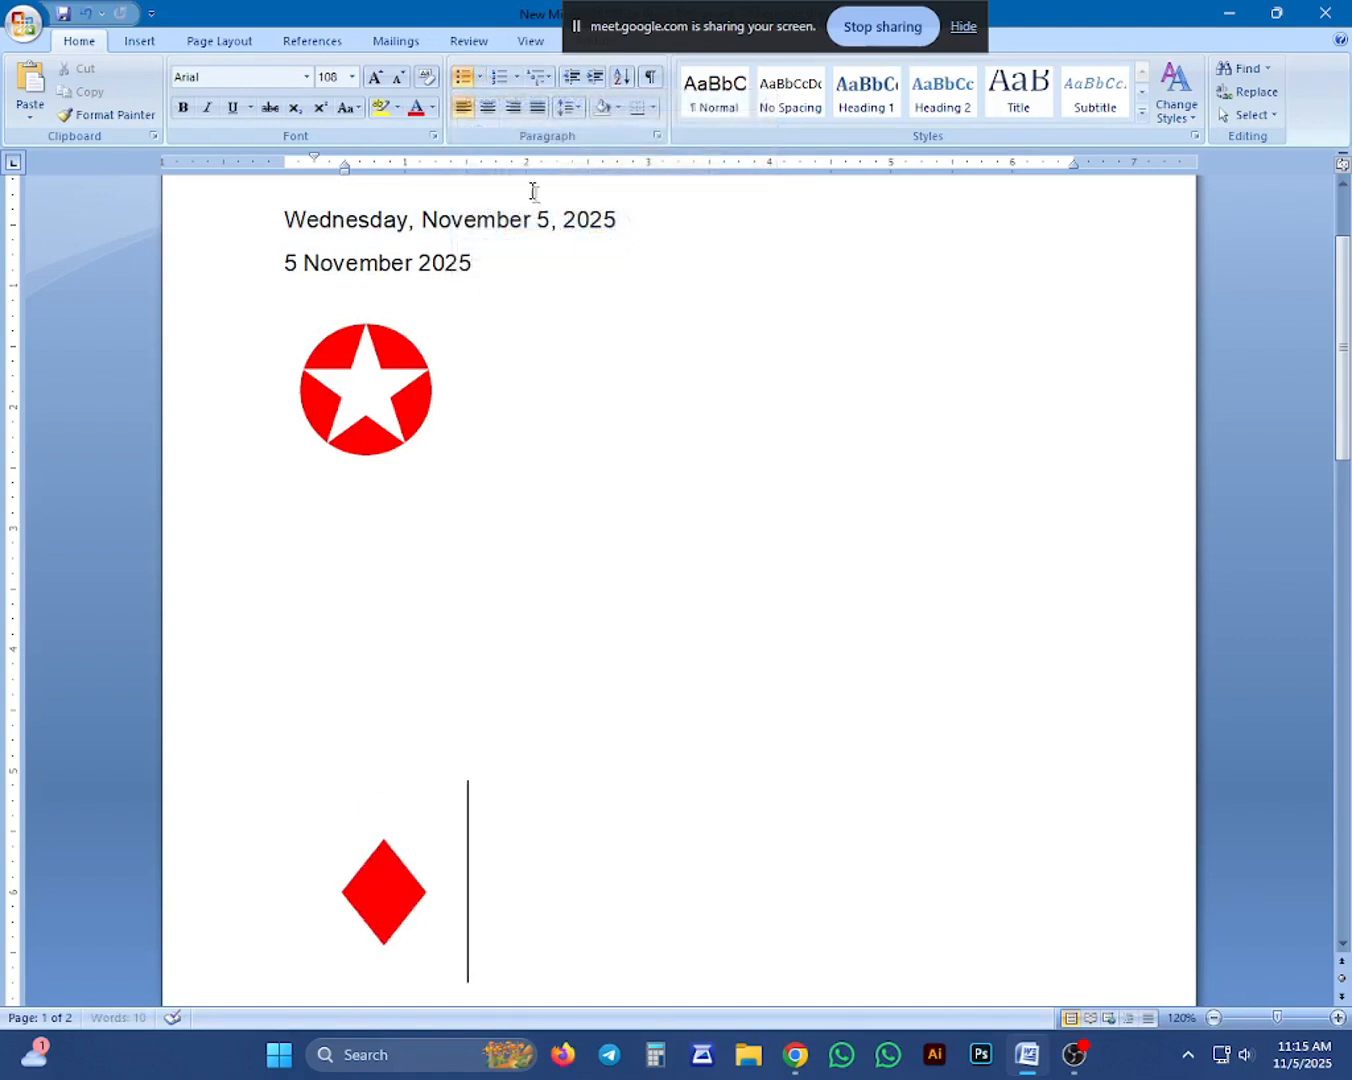
Define the copyright sign with Symbol character code 211 as the new bullet for the line below the star.
click(480, 78)
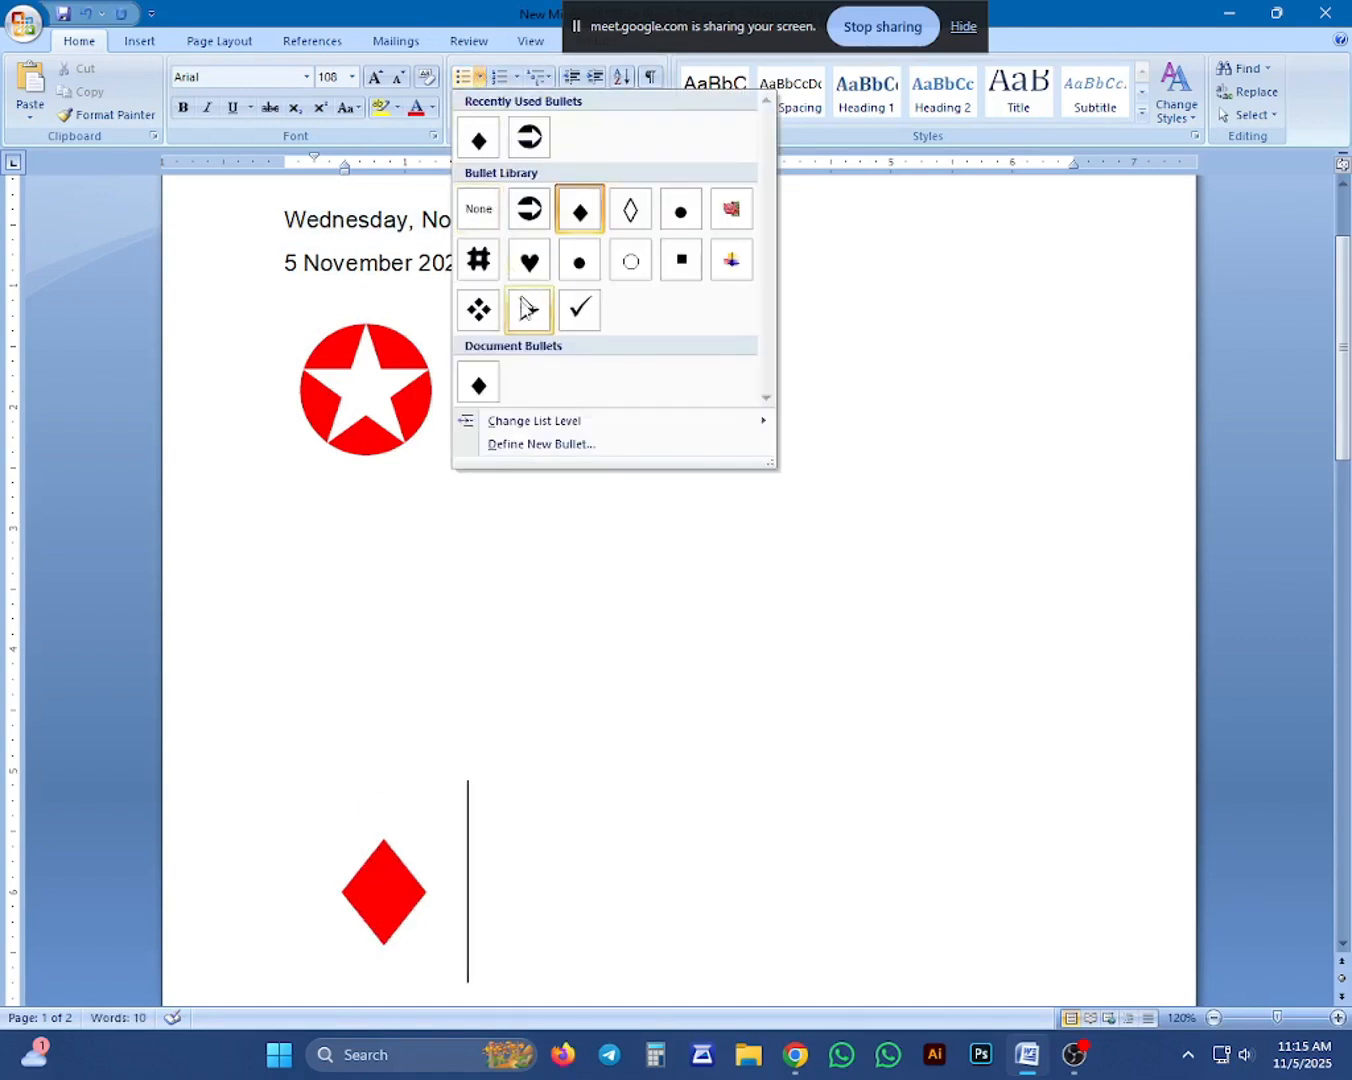
click(536, 443)
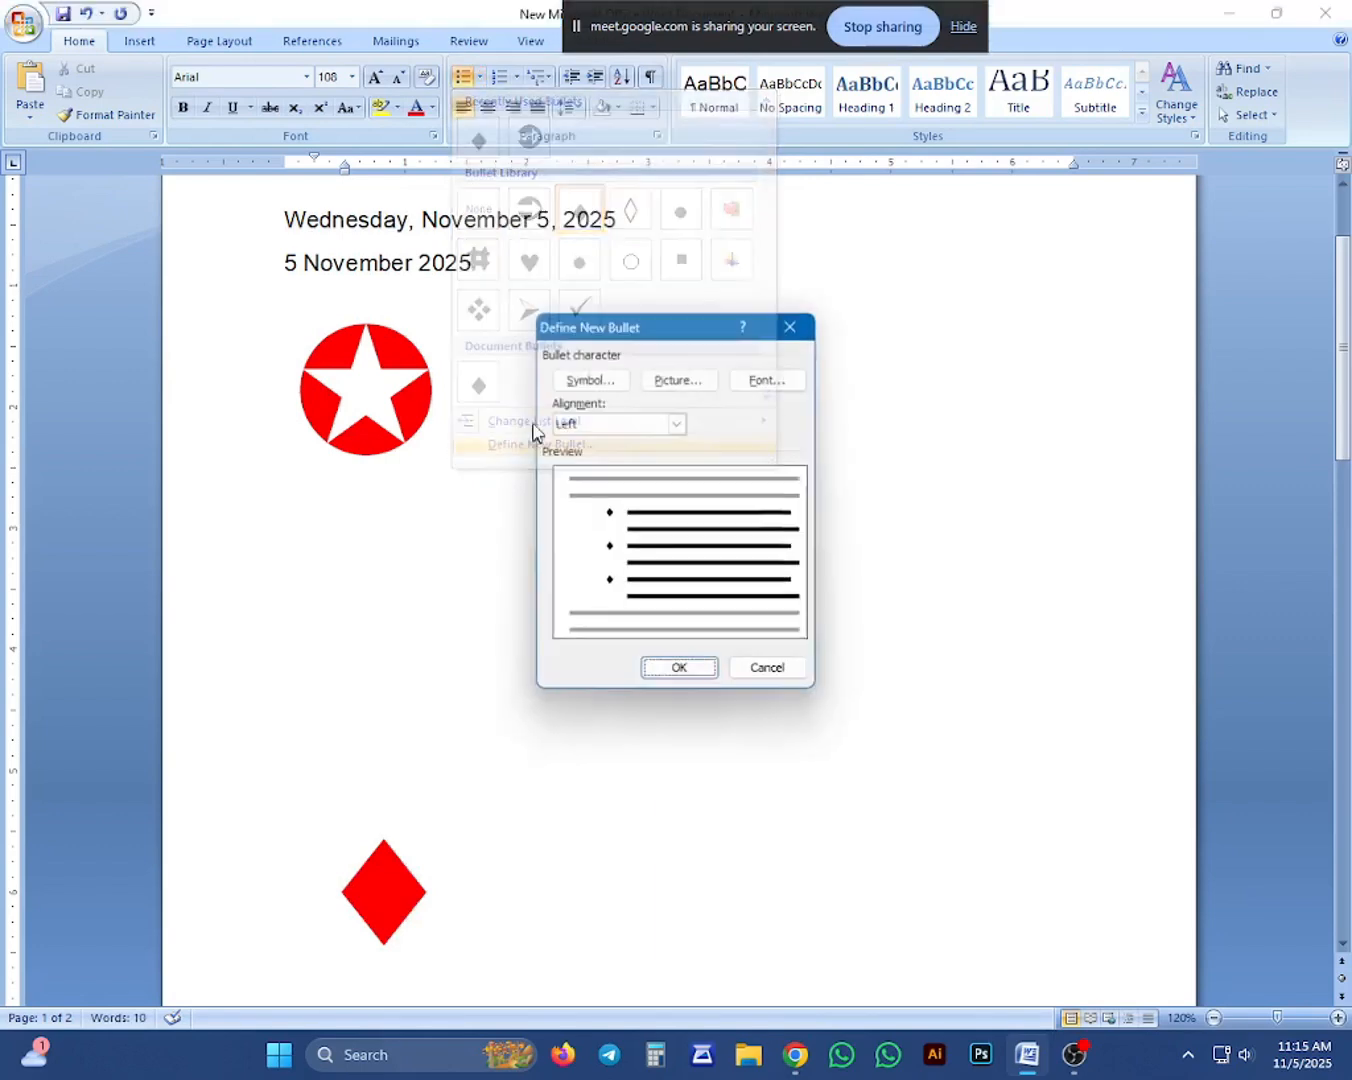
click(586, 382)
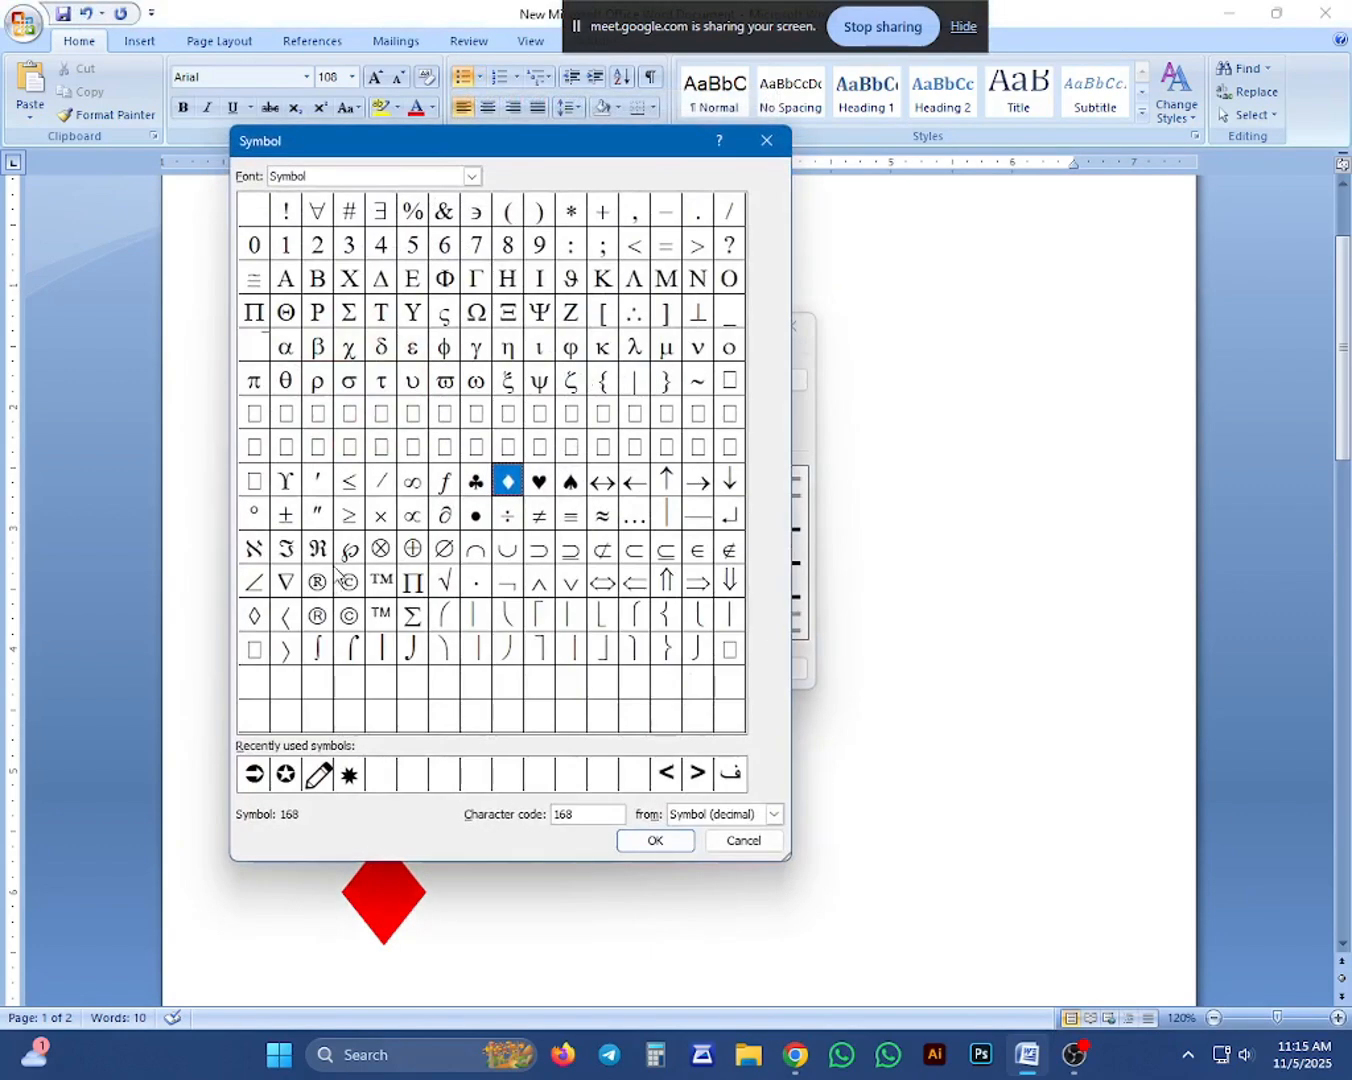
click(352, 588)
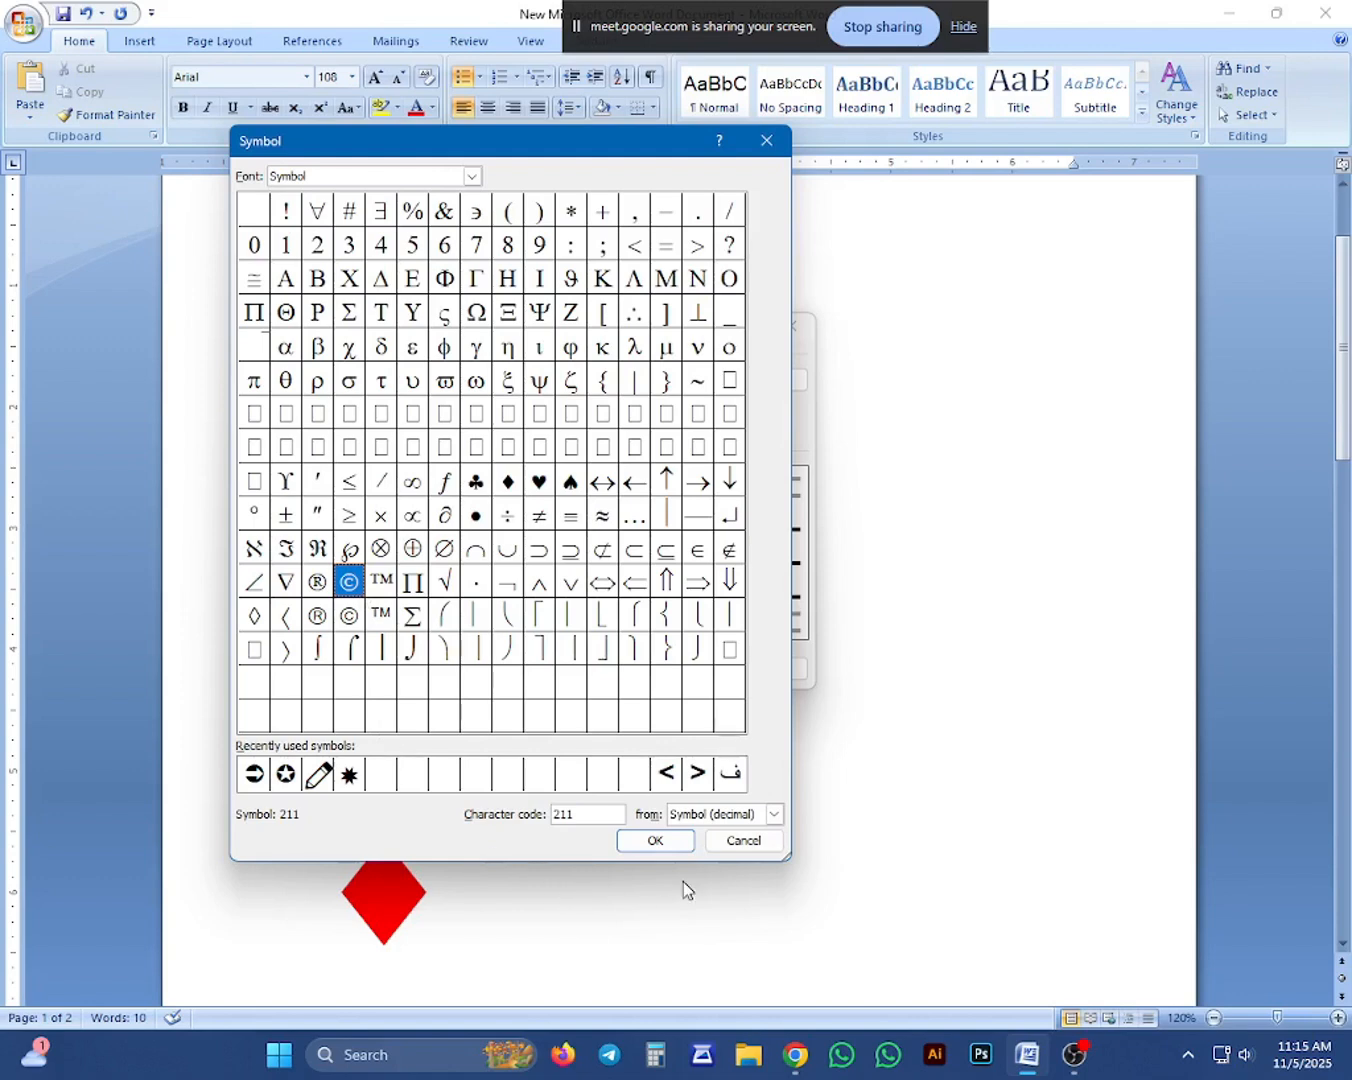
click(657, 842)
click(680, 668)
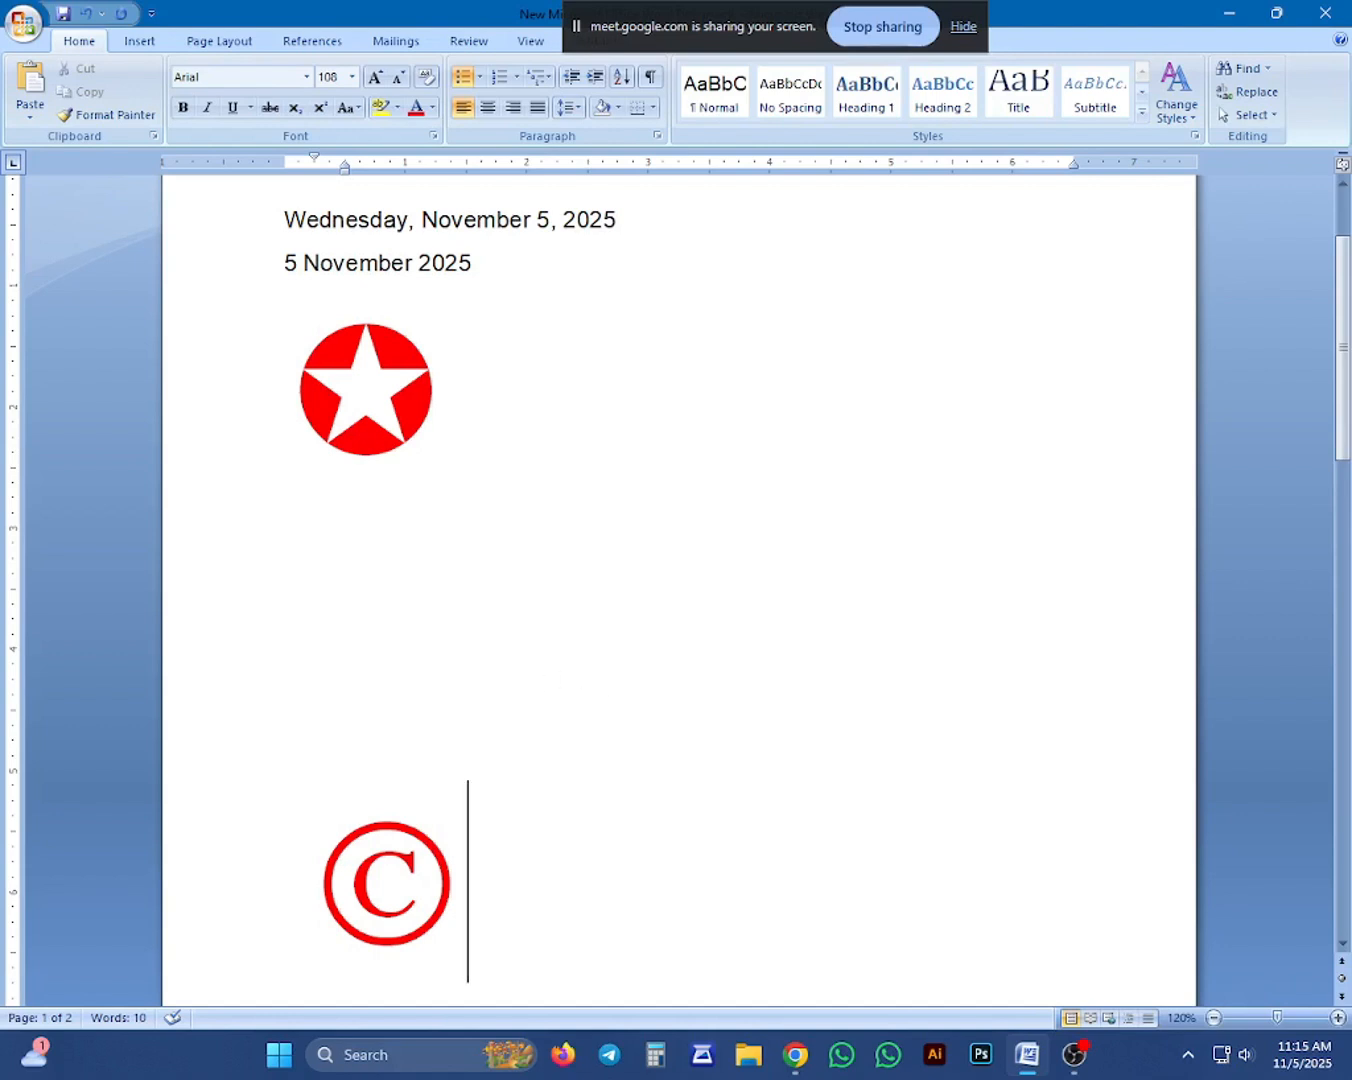
Insert the recently used monkey (1F64A) and house (1F3E0) symbols after the copyright bullet.
click(131, 47)
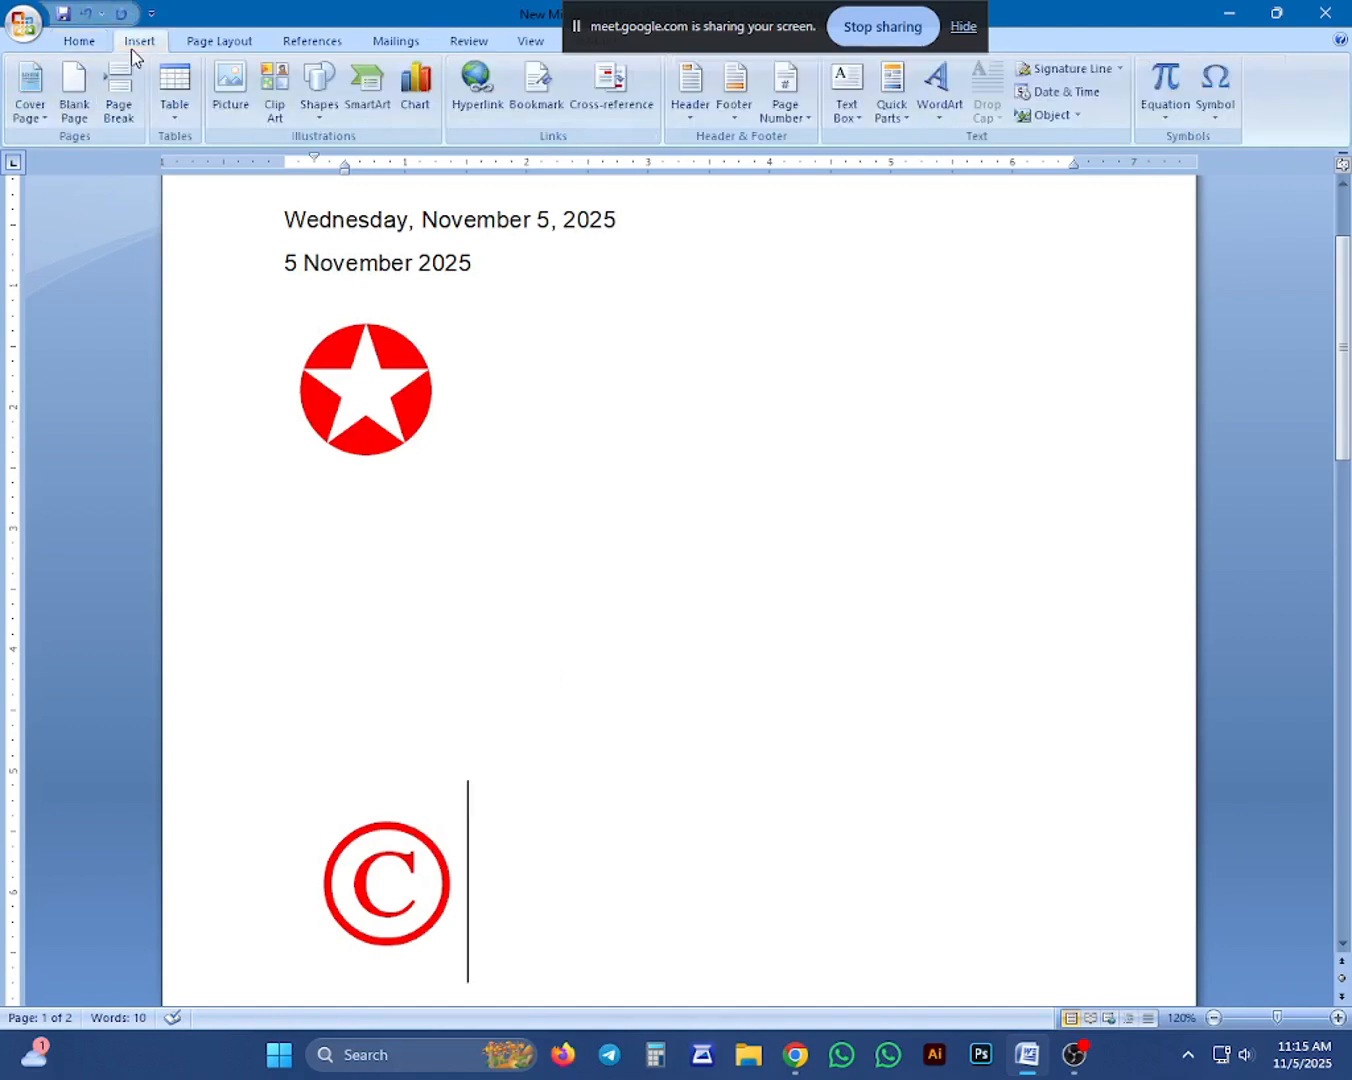
click(1222, 108)
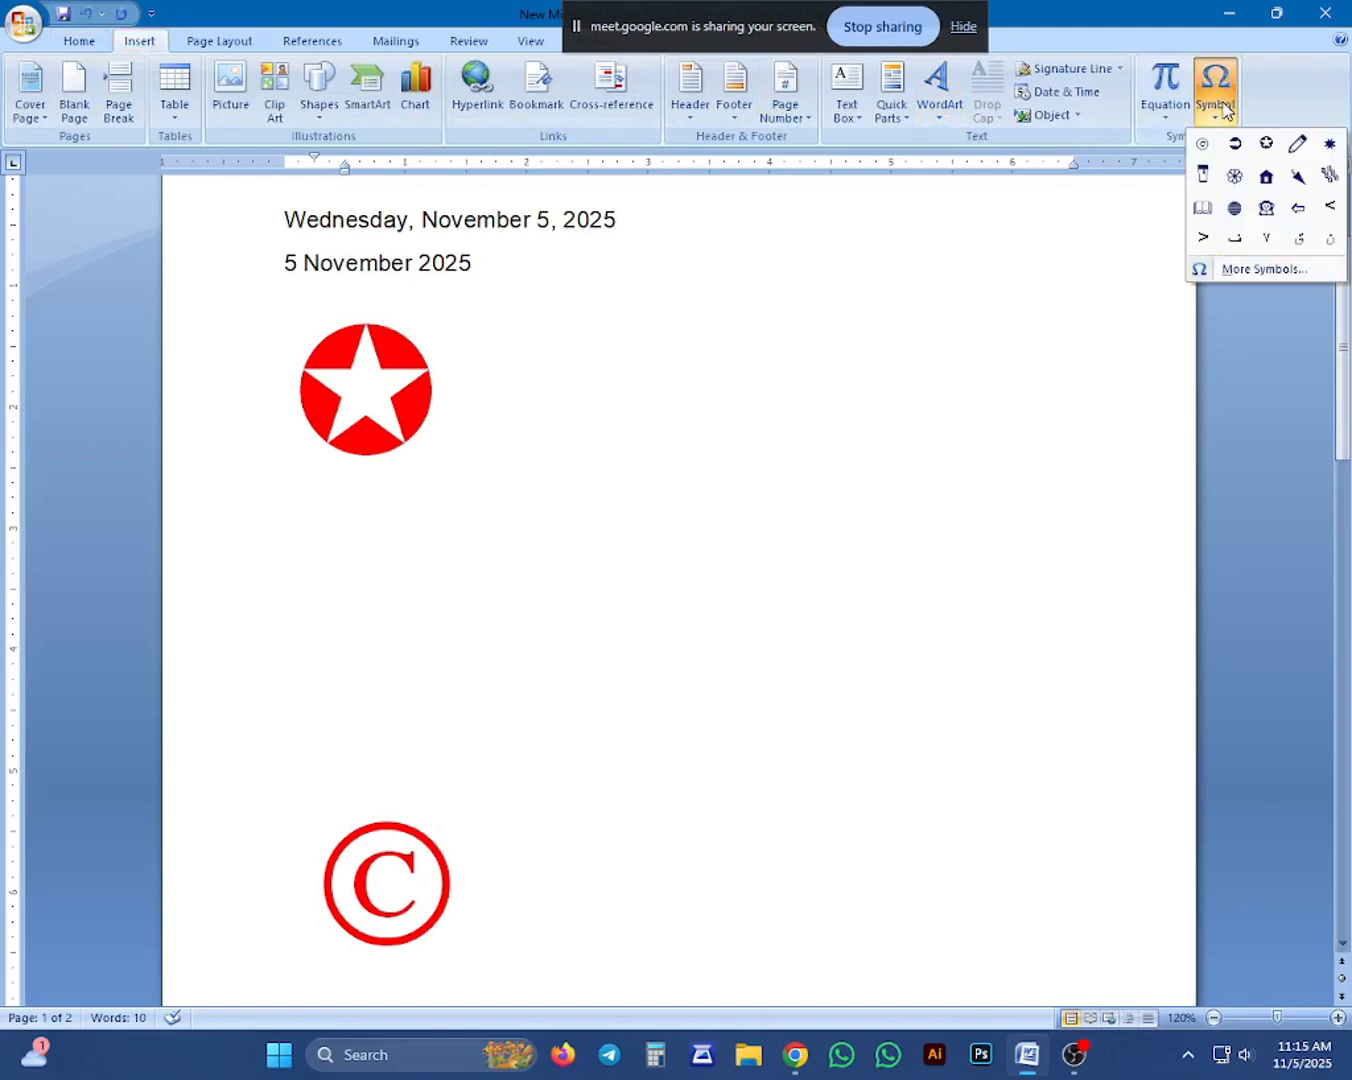
click(1251, 271)
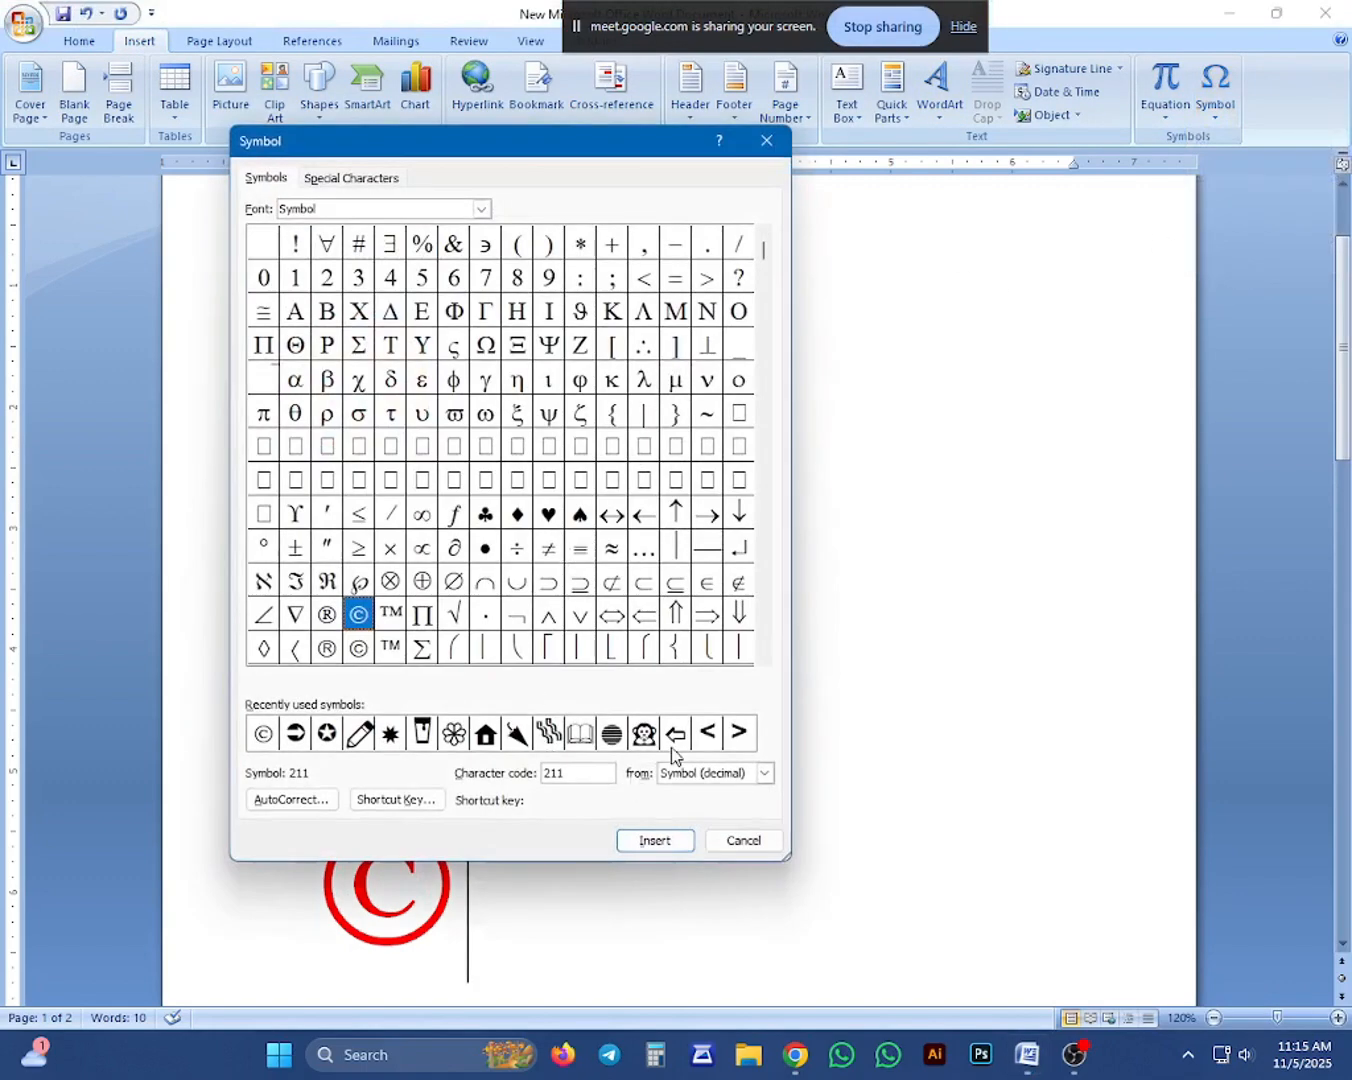
click(644, 736)
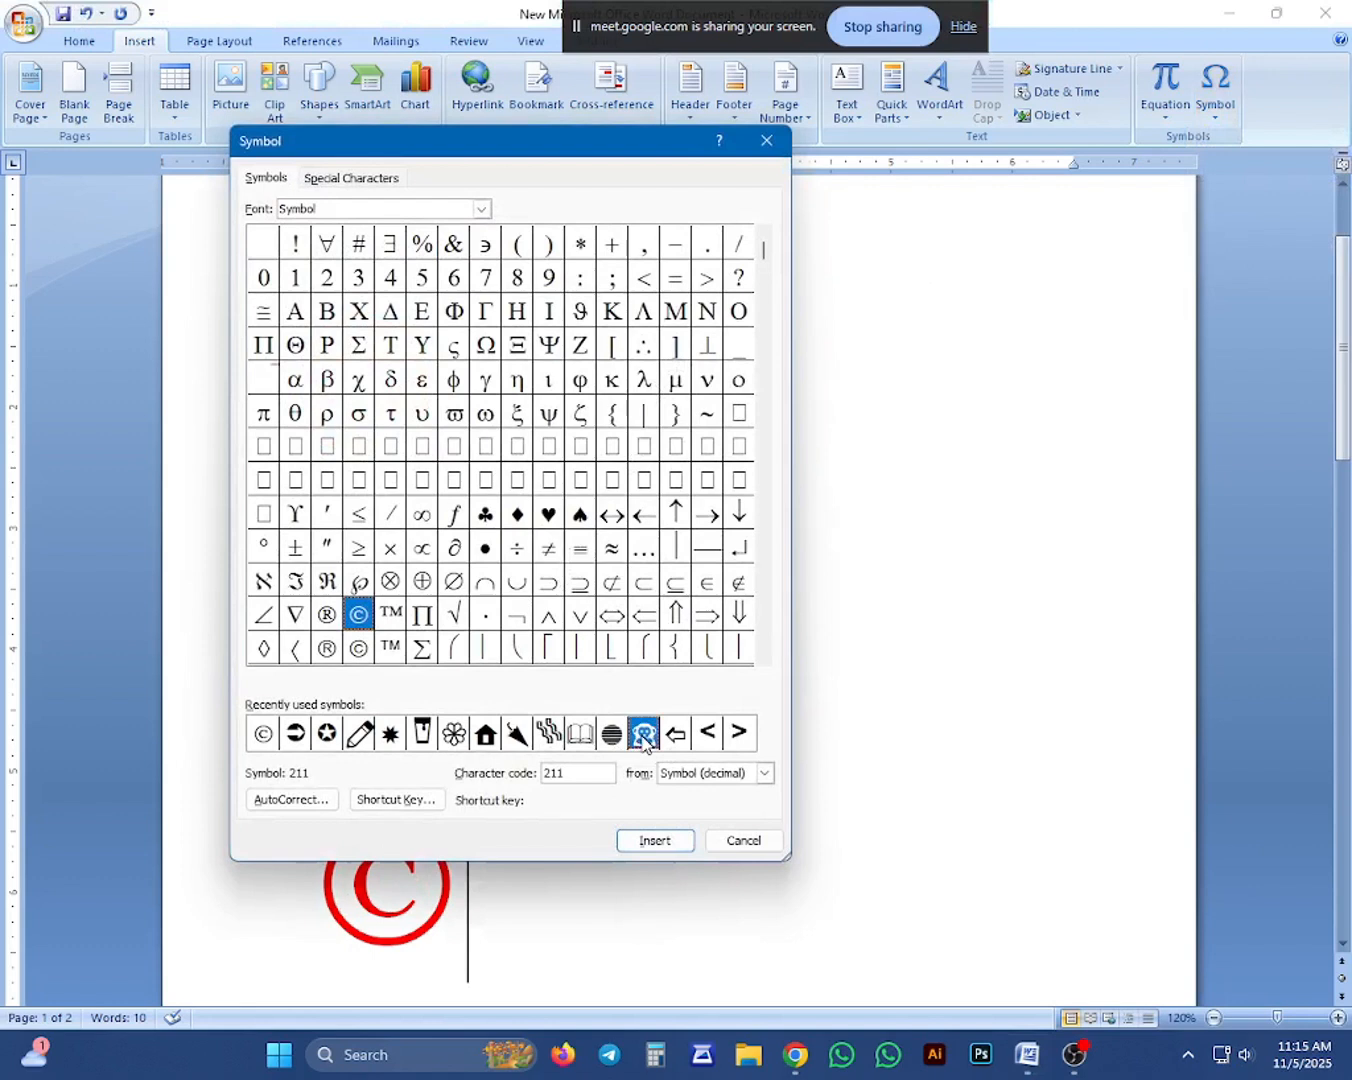
click(653, 837)
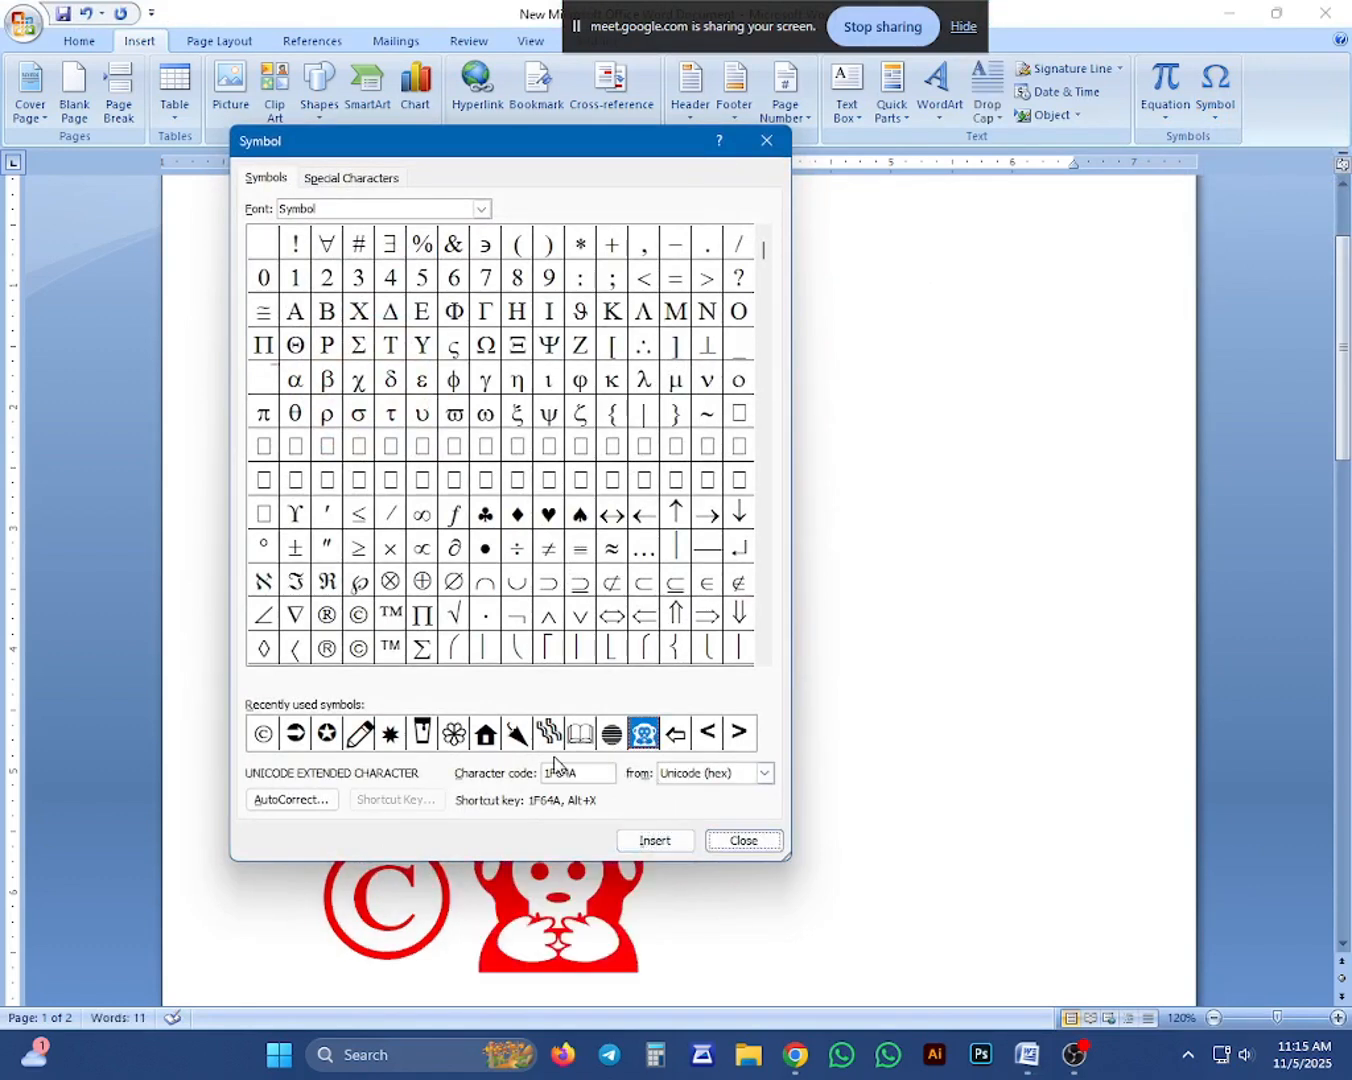
click(485, 734)
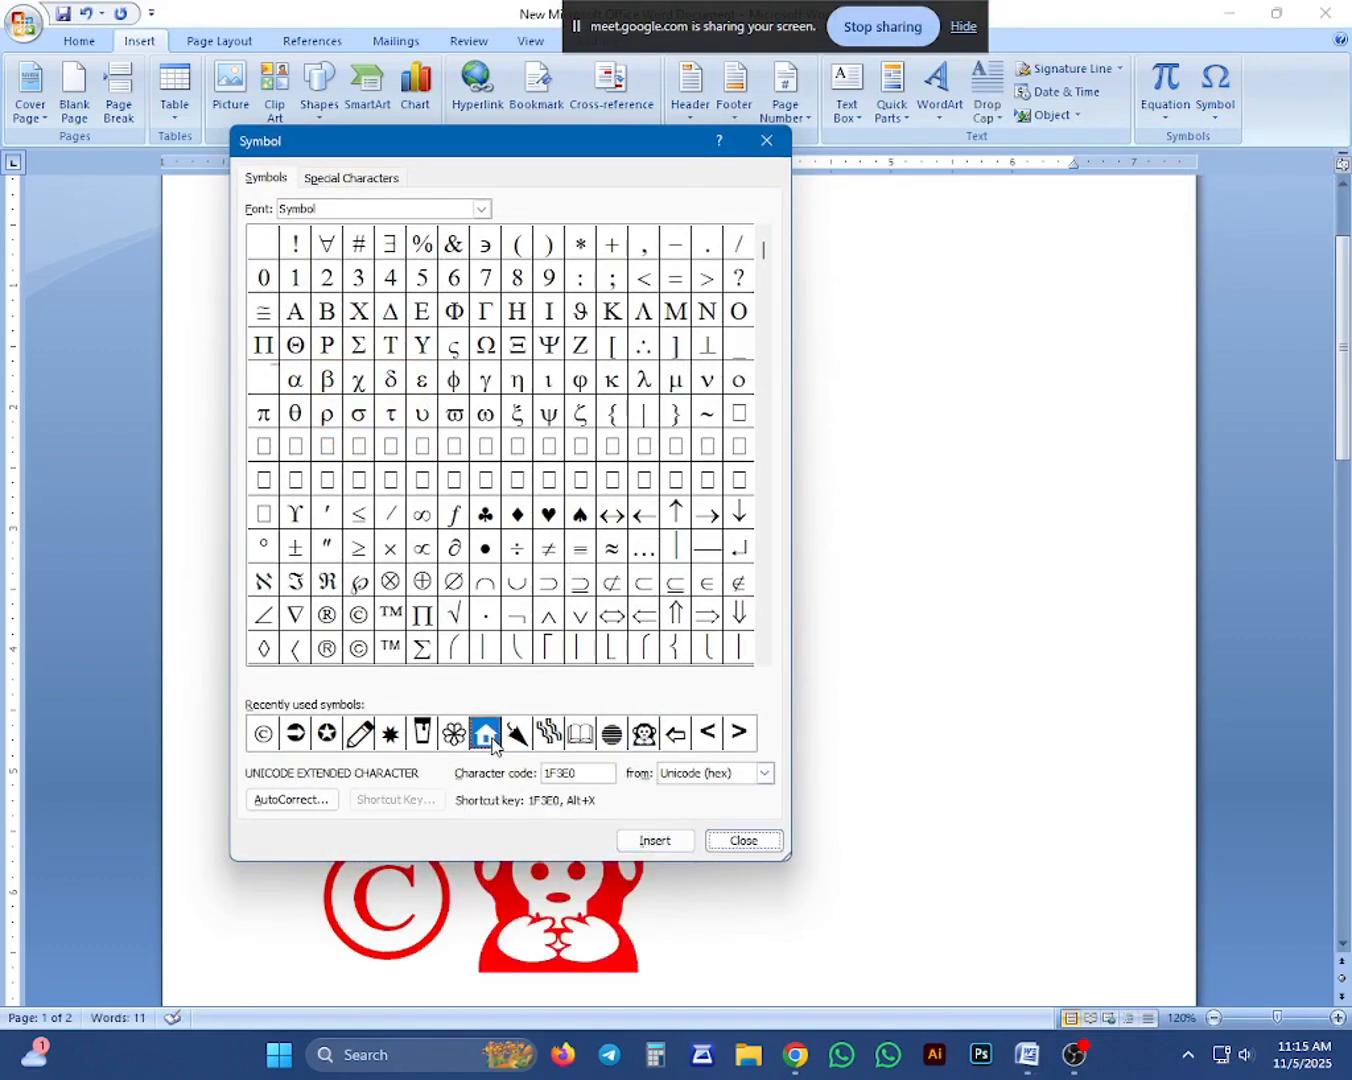
click(654, 838)
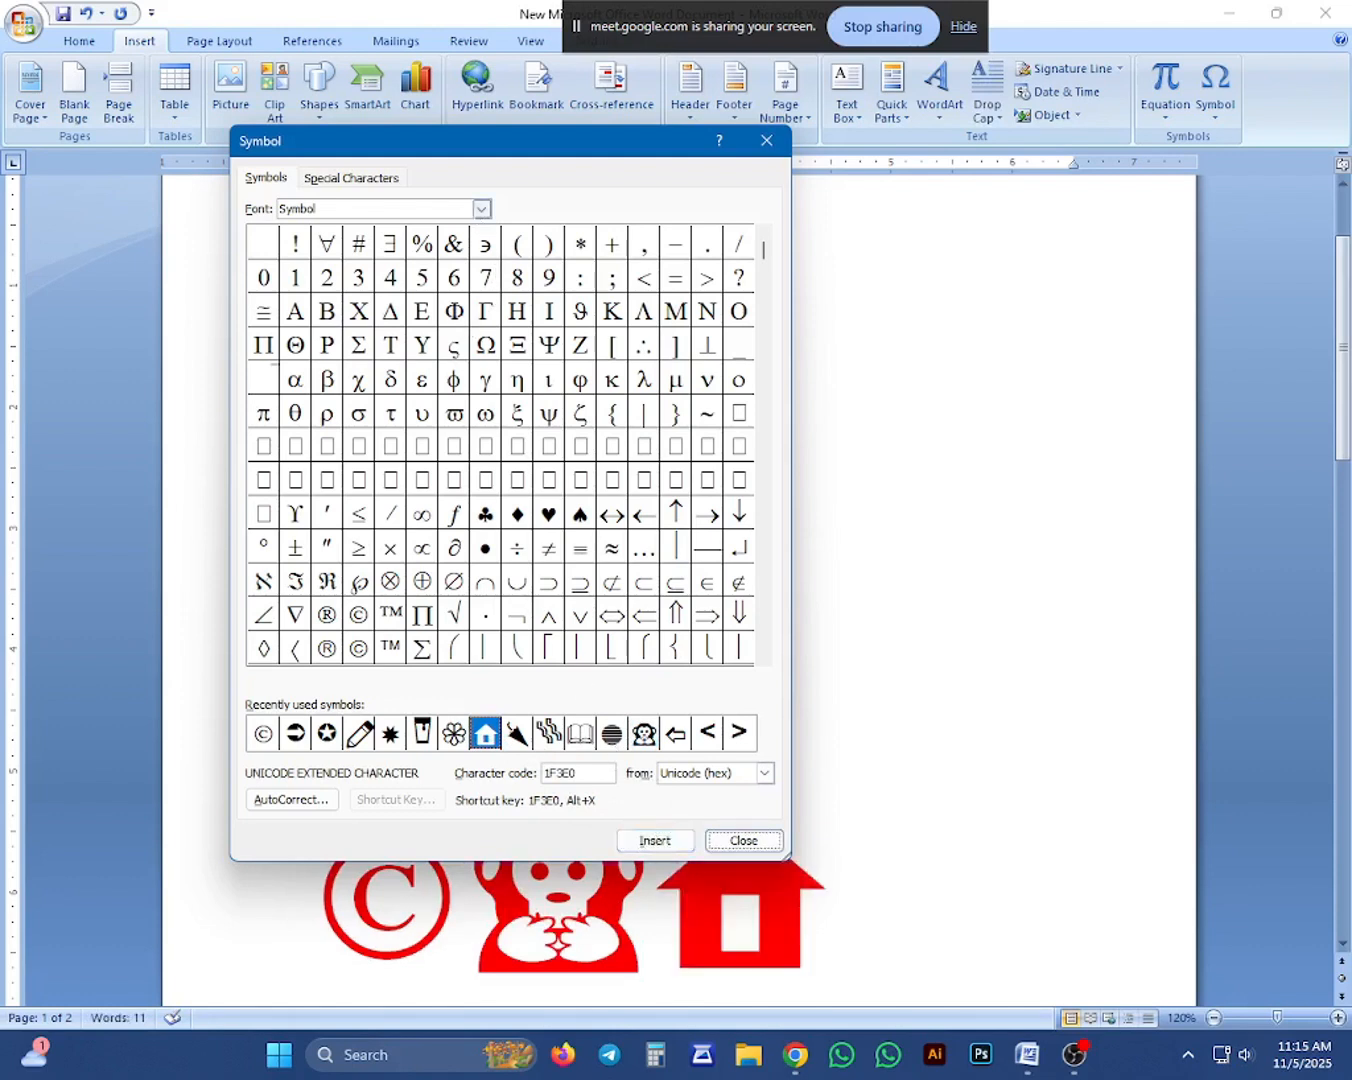
Set the font for the symbols being inserted to Segoe UI Symbol.
click(482, 209)
scroll(348, 300, down, 4)
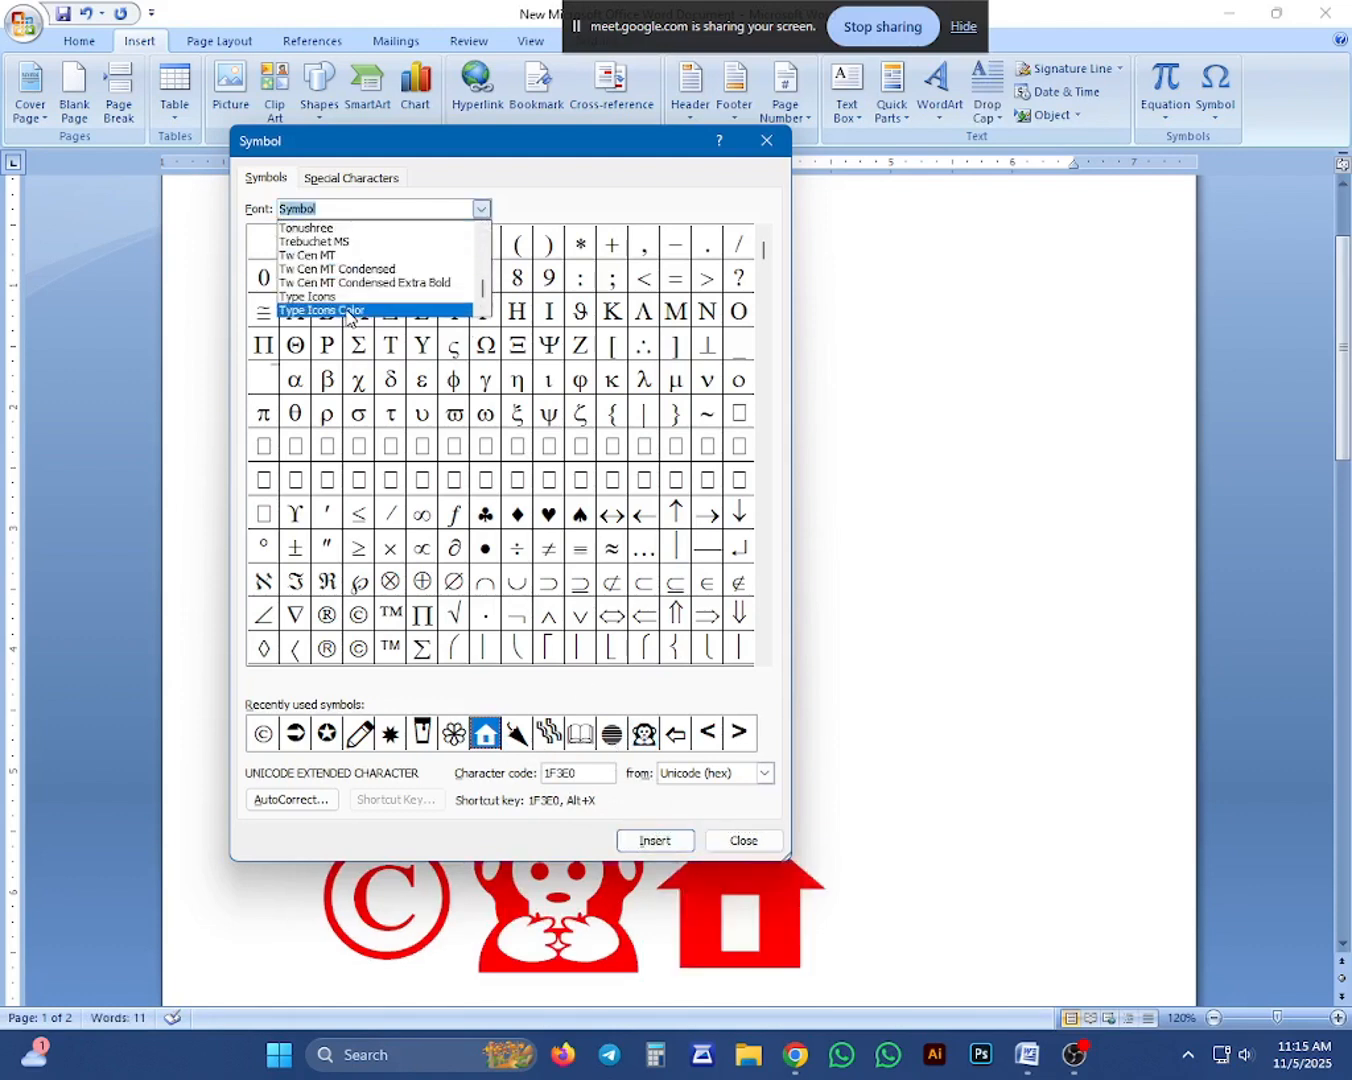
scroll(346, 314, down, 3)
scroll(344, 311, up, 6)
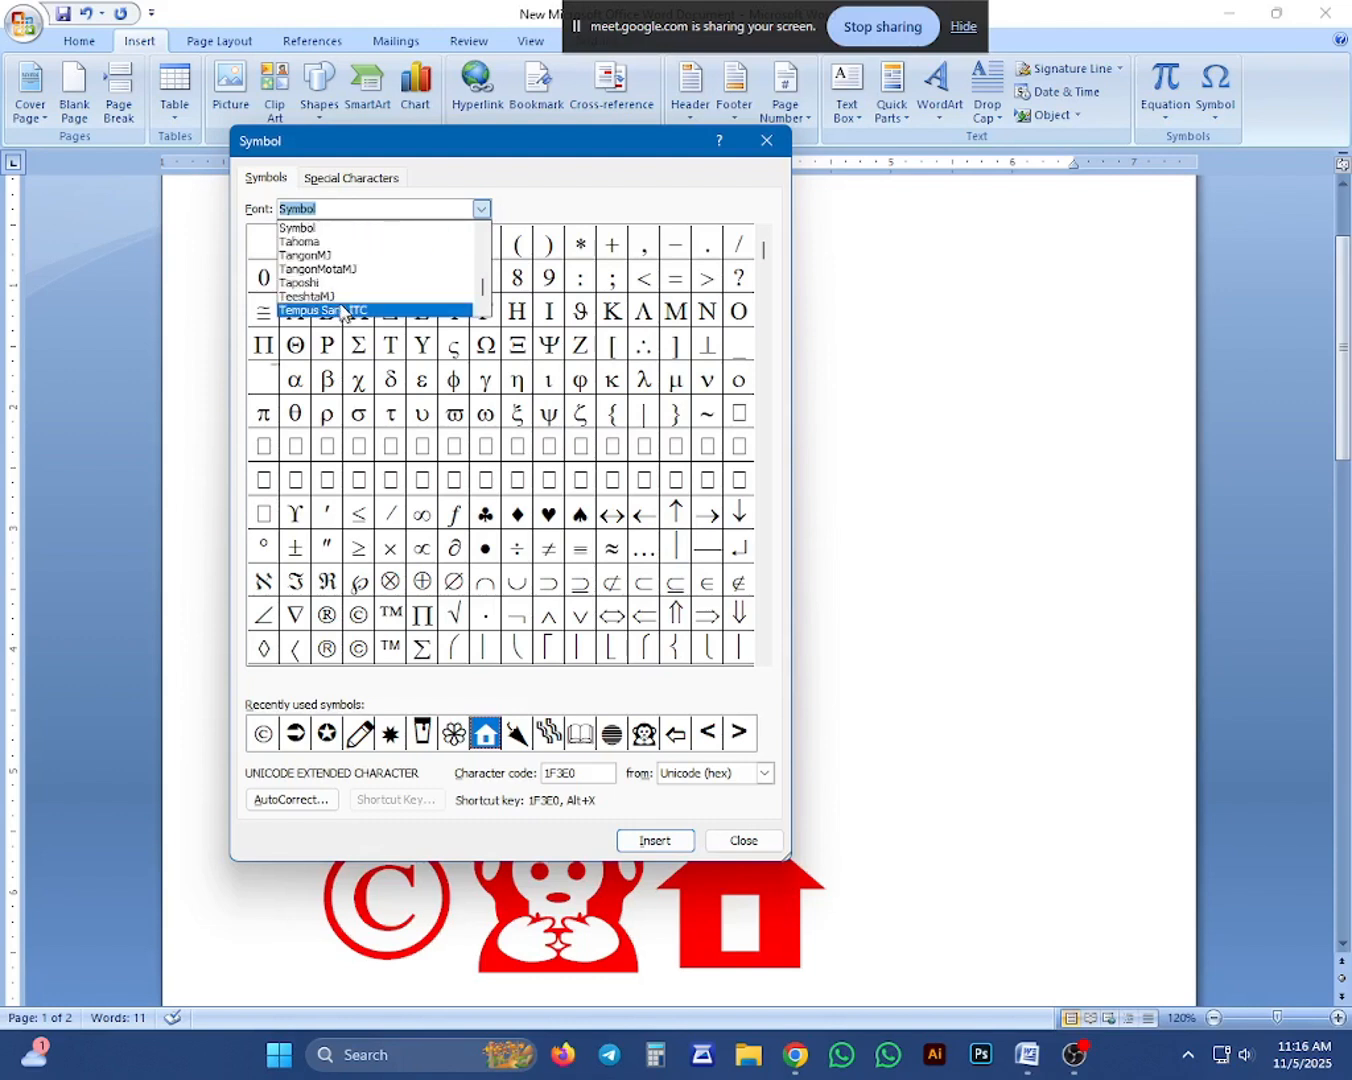
scroll(340, 312, up, 6)
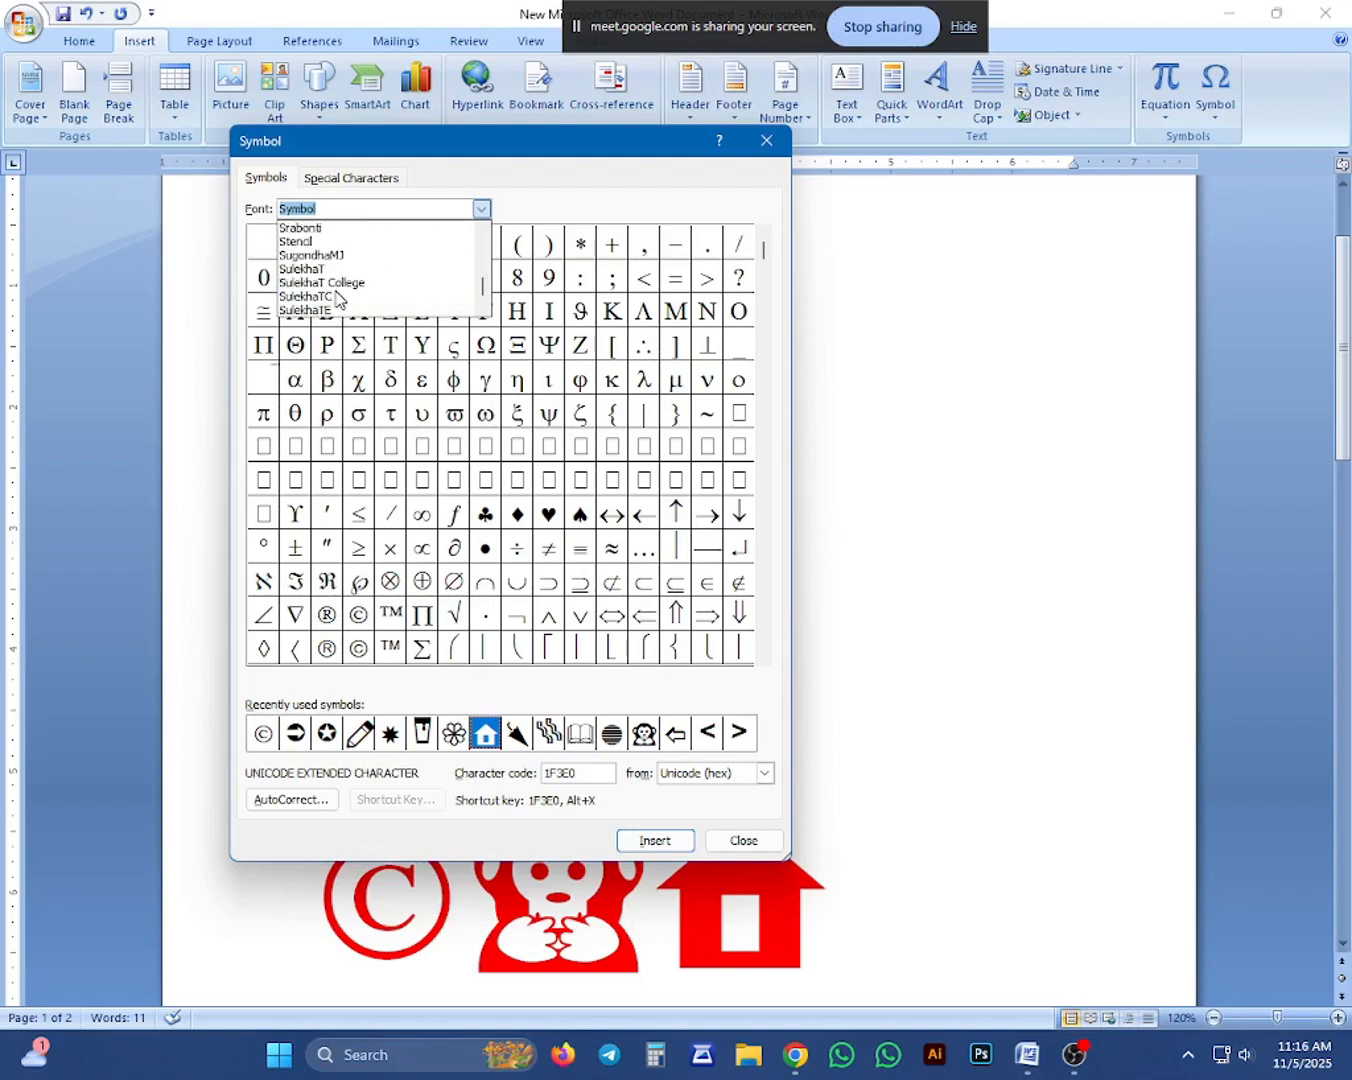
scroll(335, 296, up, 4)
scroll(329, 290, down, 6)
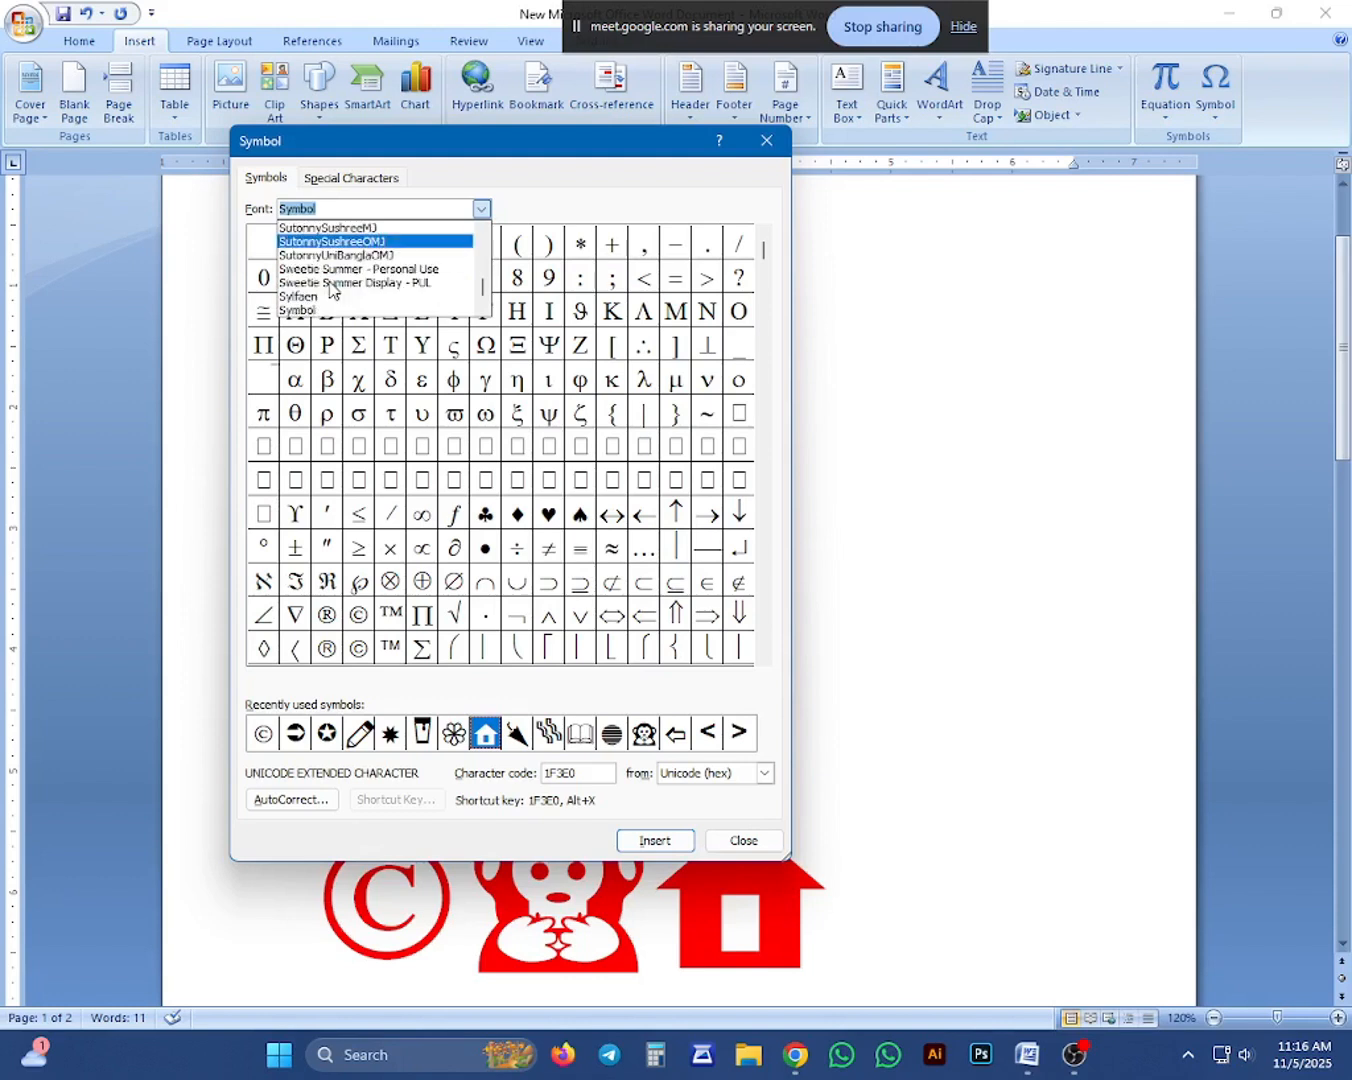
scroll(329, 288, down, 8)
scroll(329, 285, up, 5)
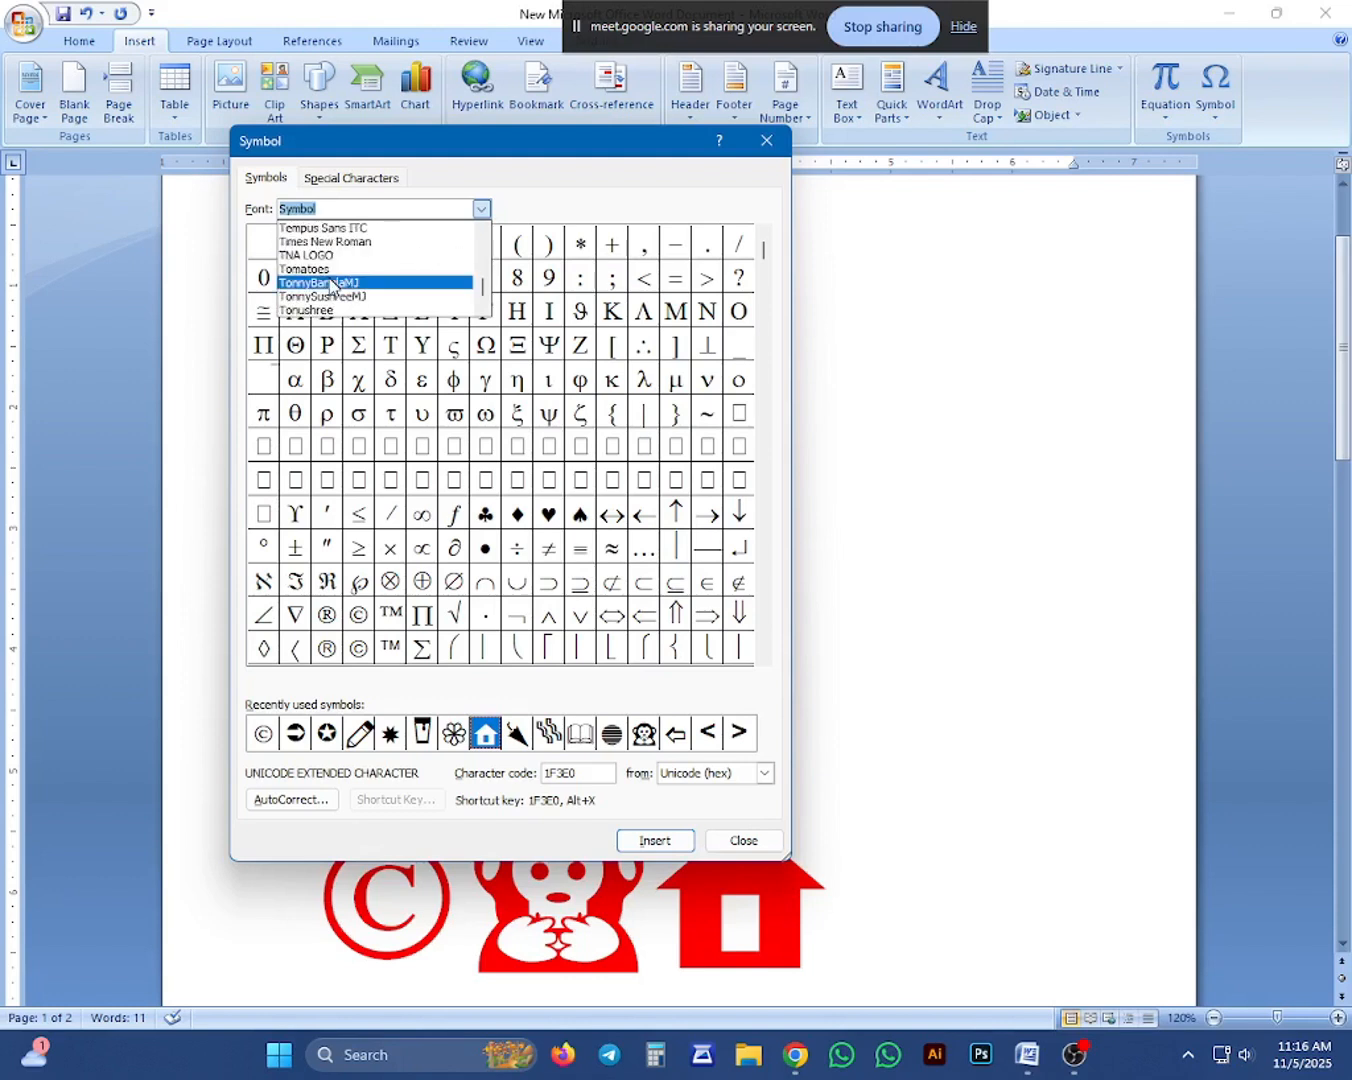
scroll(330, 286, up, 8)
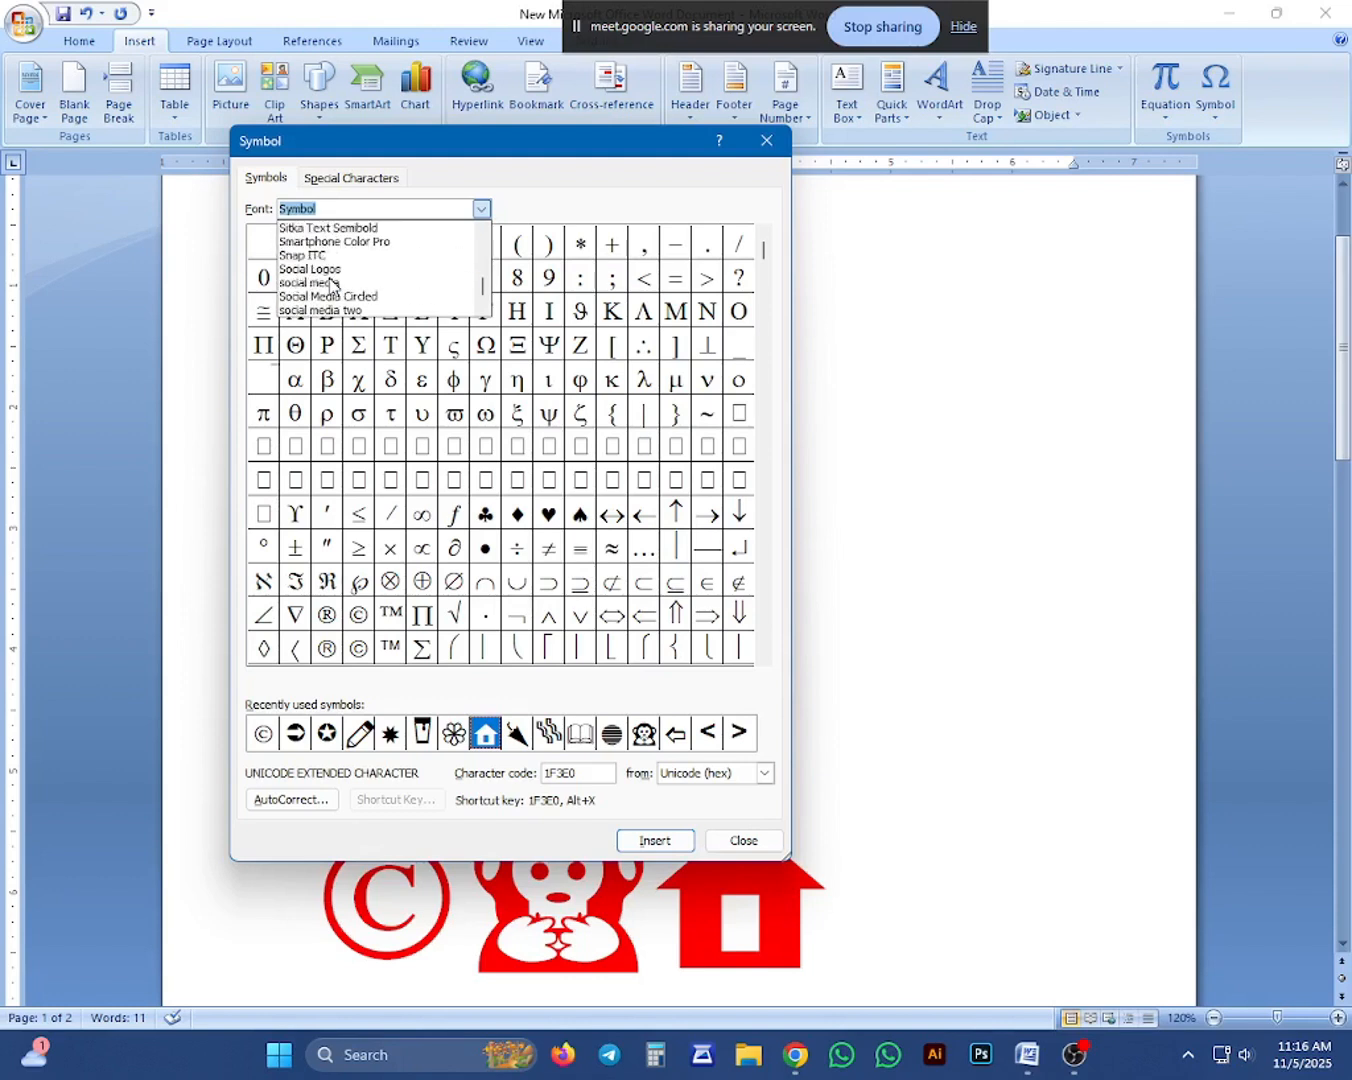
scroll(330, 283, up, 10)
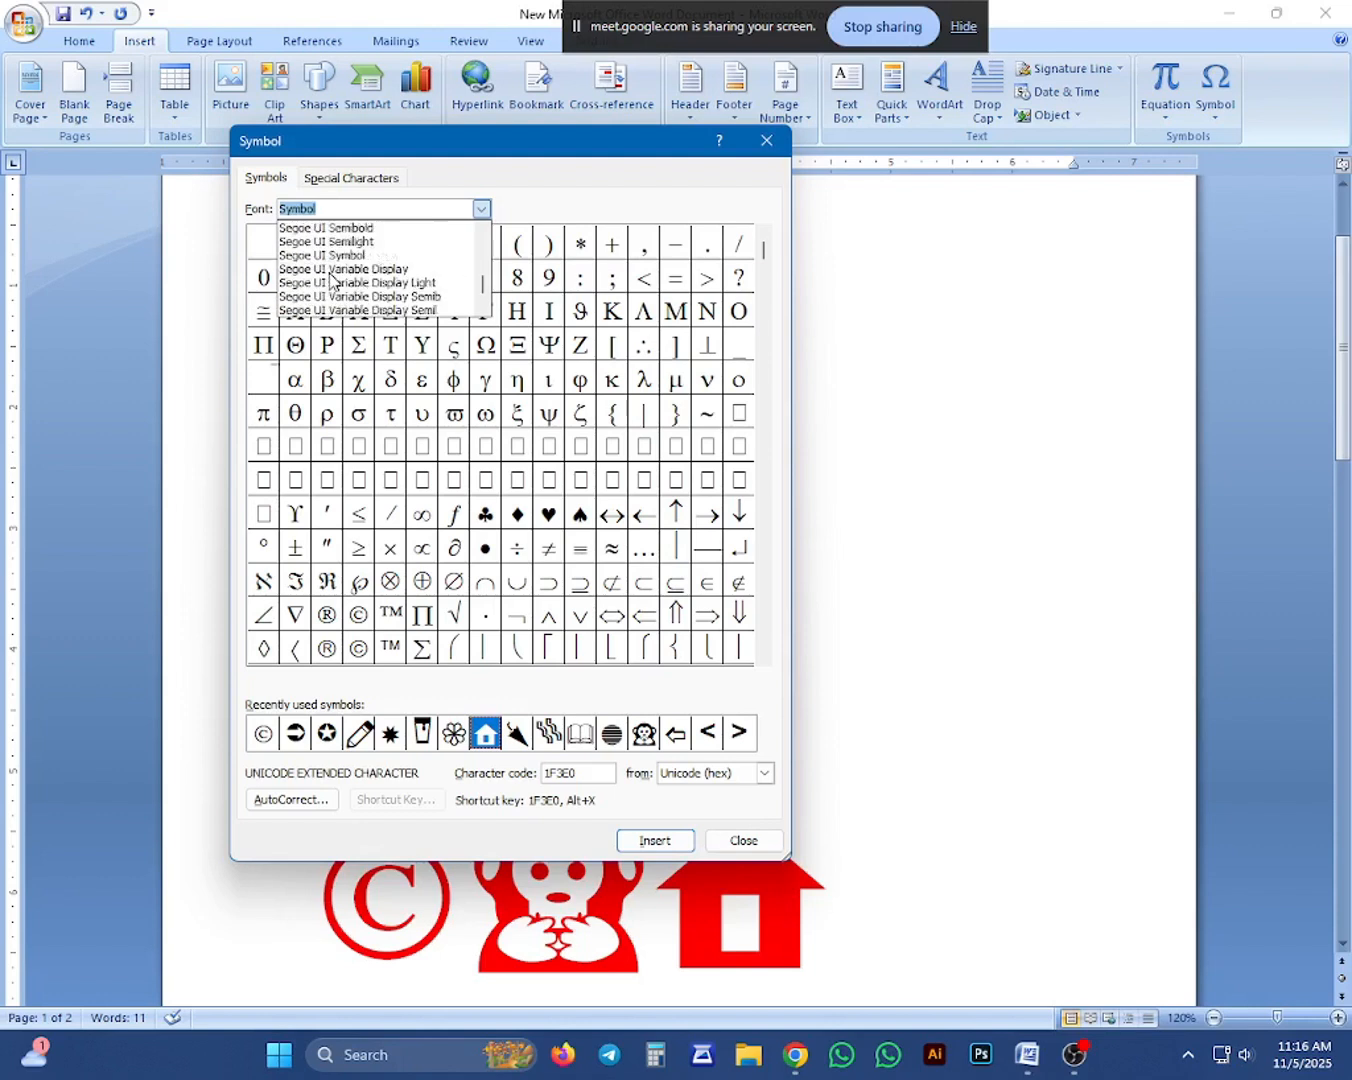
scroll(320, 271, up, 1)
scroll(331, 268, up, 1)
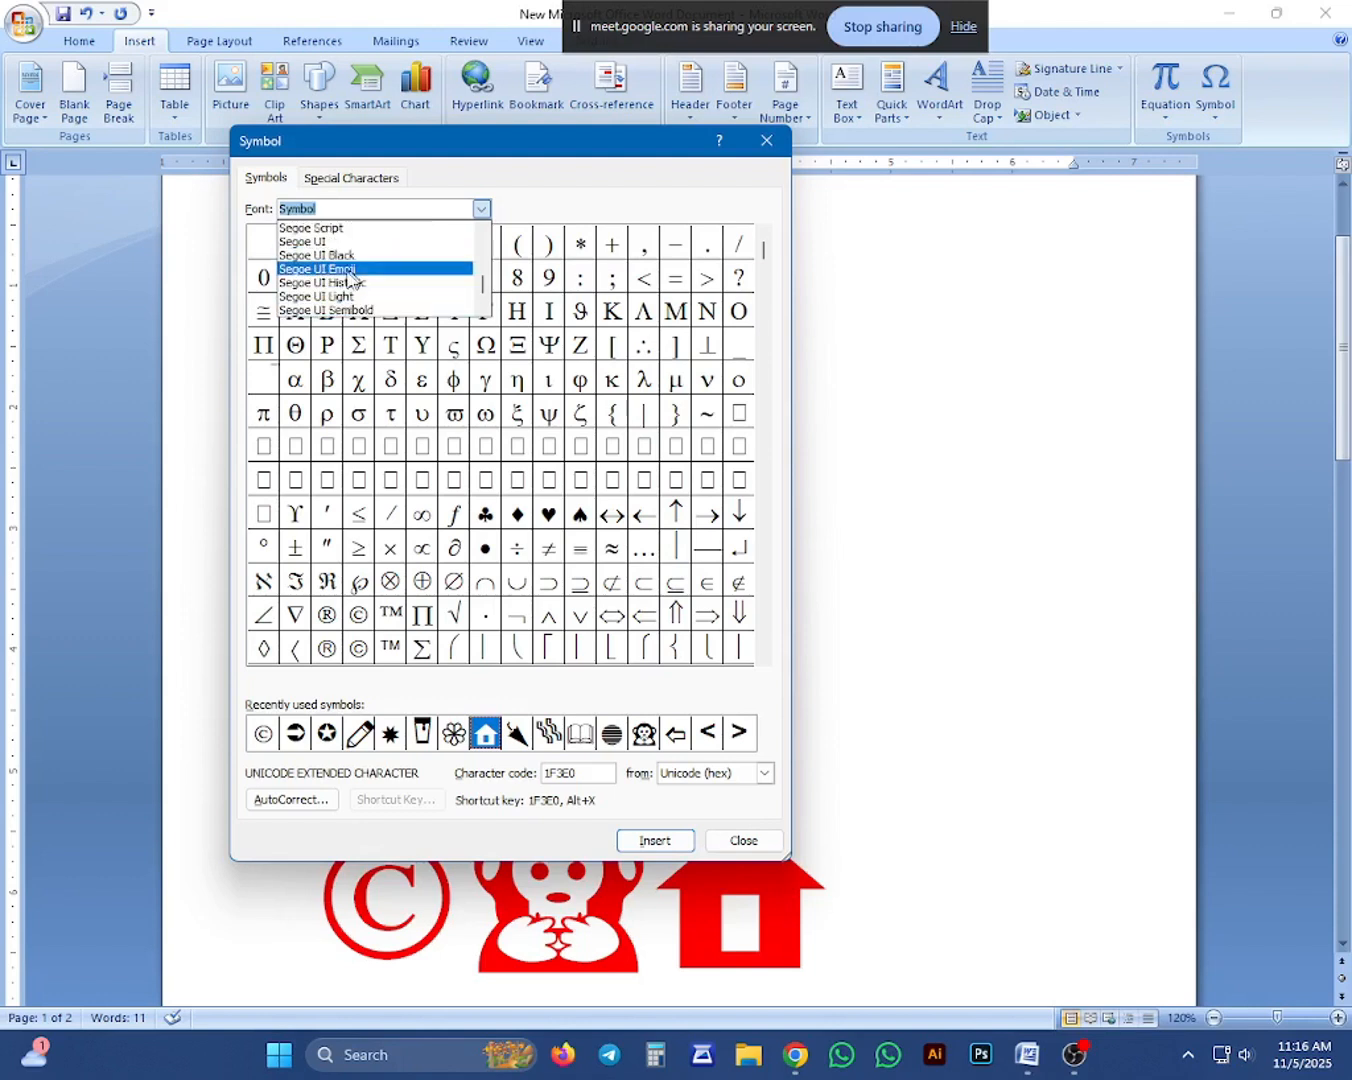
scroll(341, 289, down, 1)
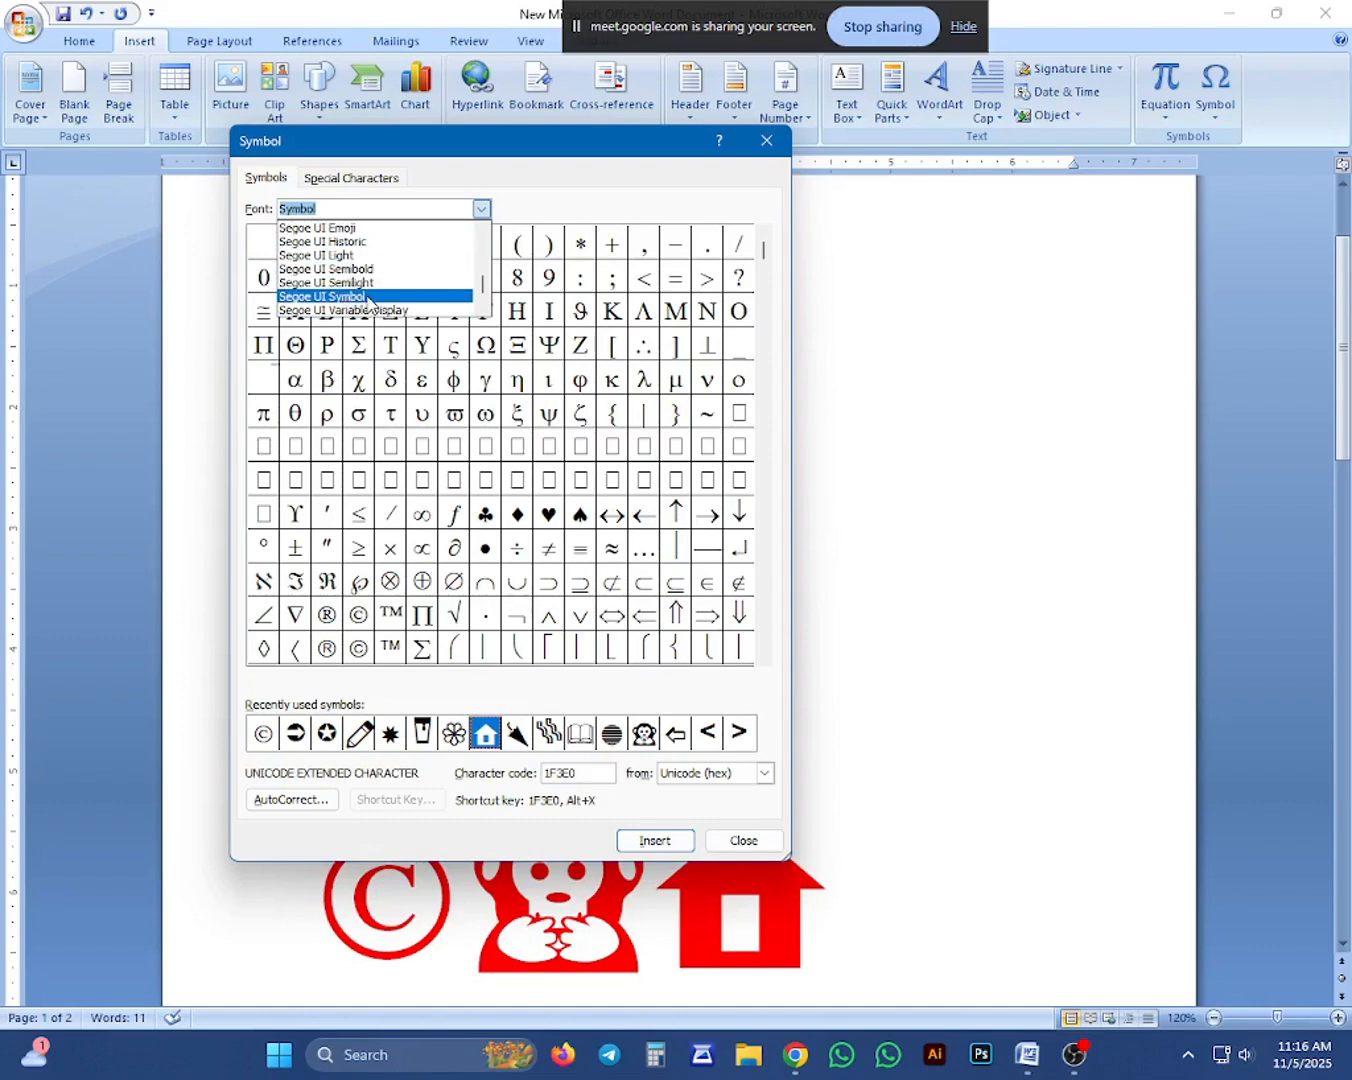
click(368, 300)
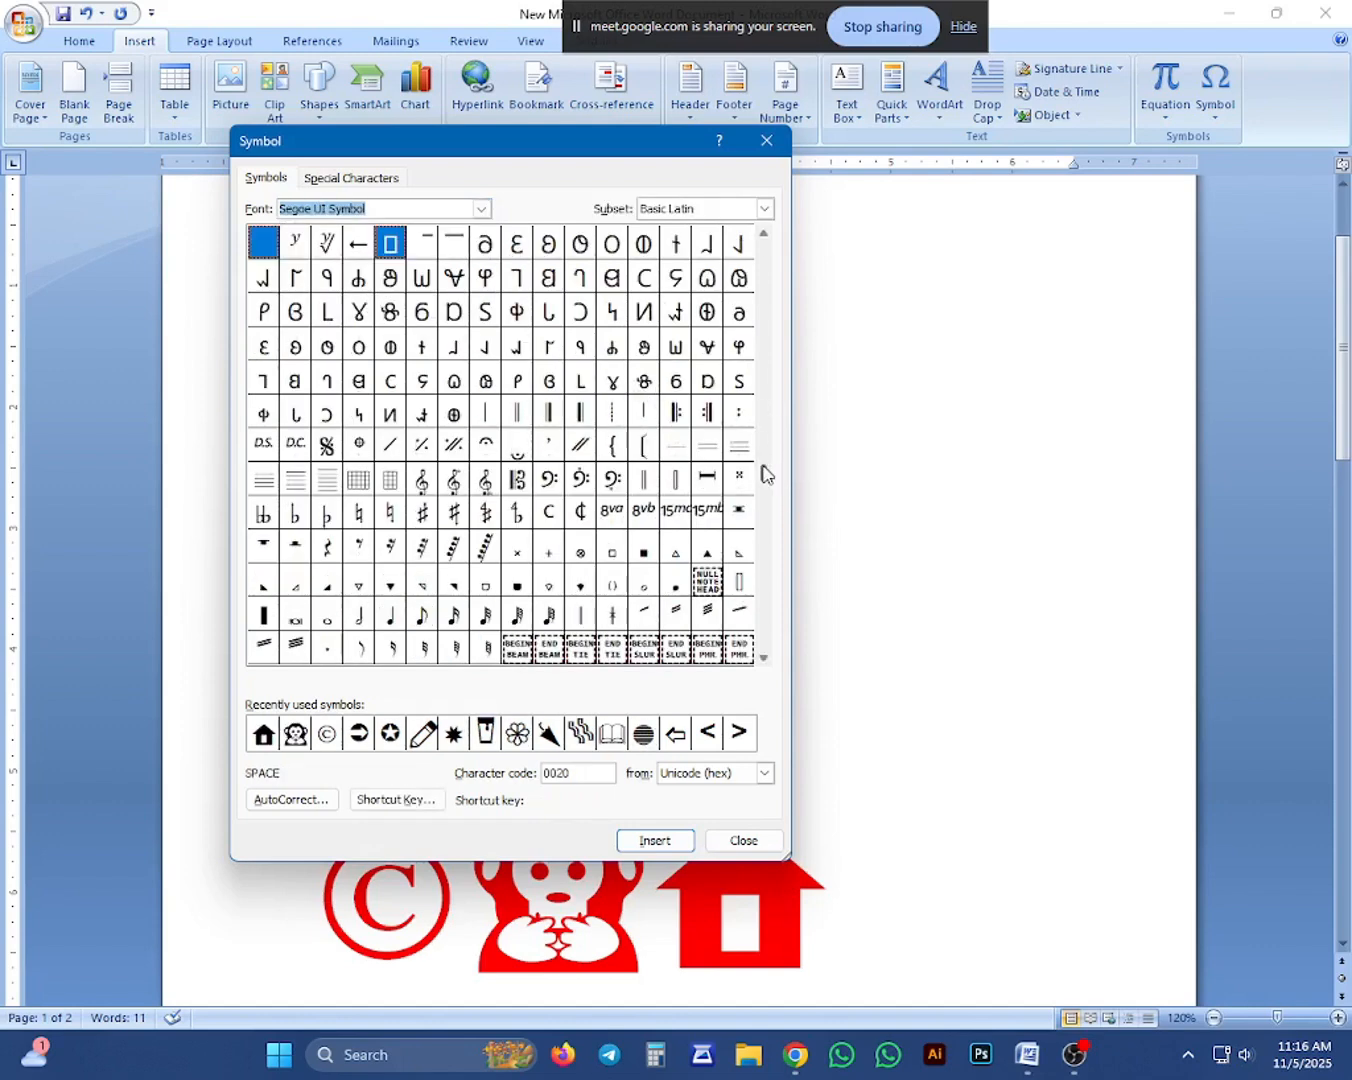
Insert the kick scooter symbol with character code 1F6F4 after the house.
drag(762, 470, 751, 666)
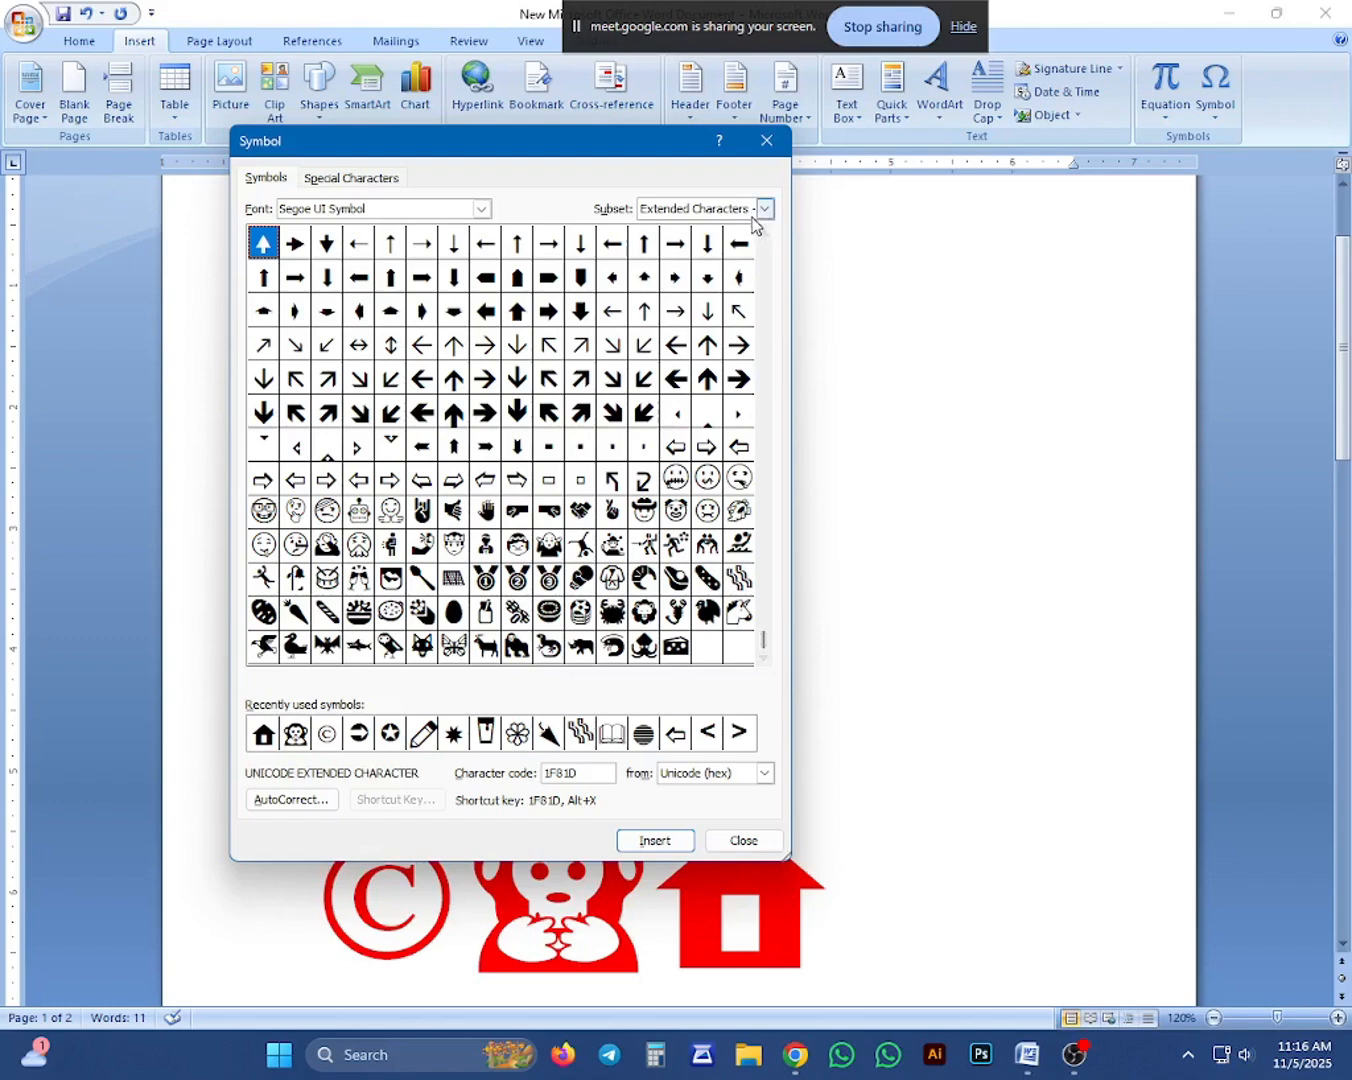
click(763, 237)
click(761, 237)
click(760, 238)
click(761, 238)
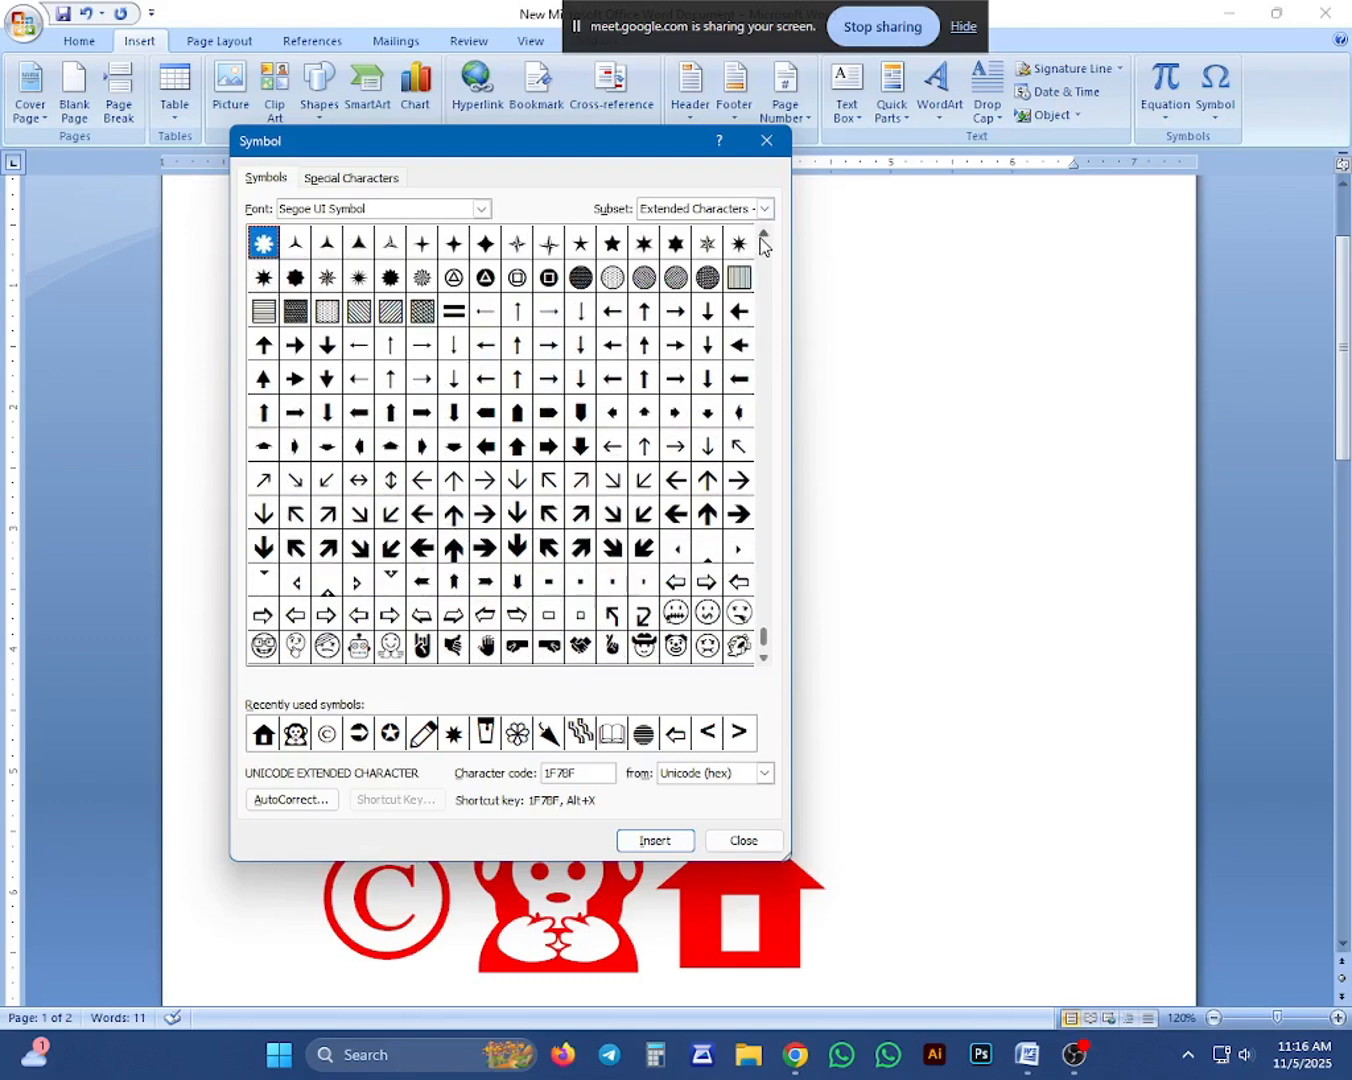
click(761, 238)
click(761, 237)
click(760, 238)
click(760, 238)
drag(761, 237, 761, 243)
click(761, 238)
click(760, 238)
click(760, 238)
click(761, 238)
click(761, 237)
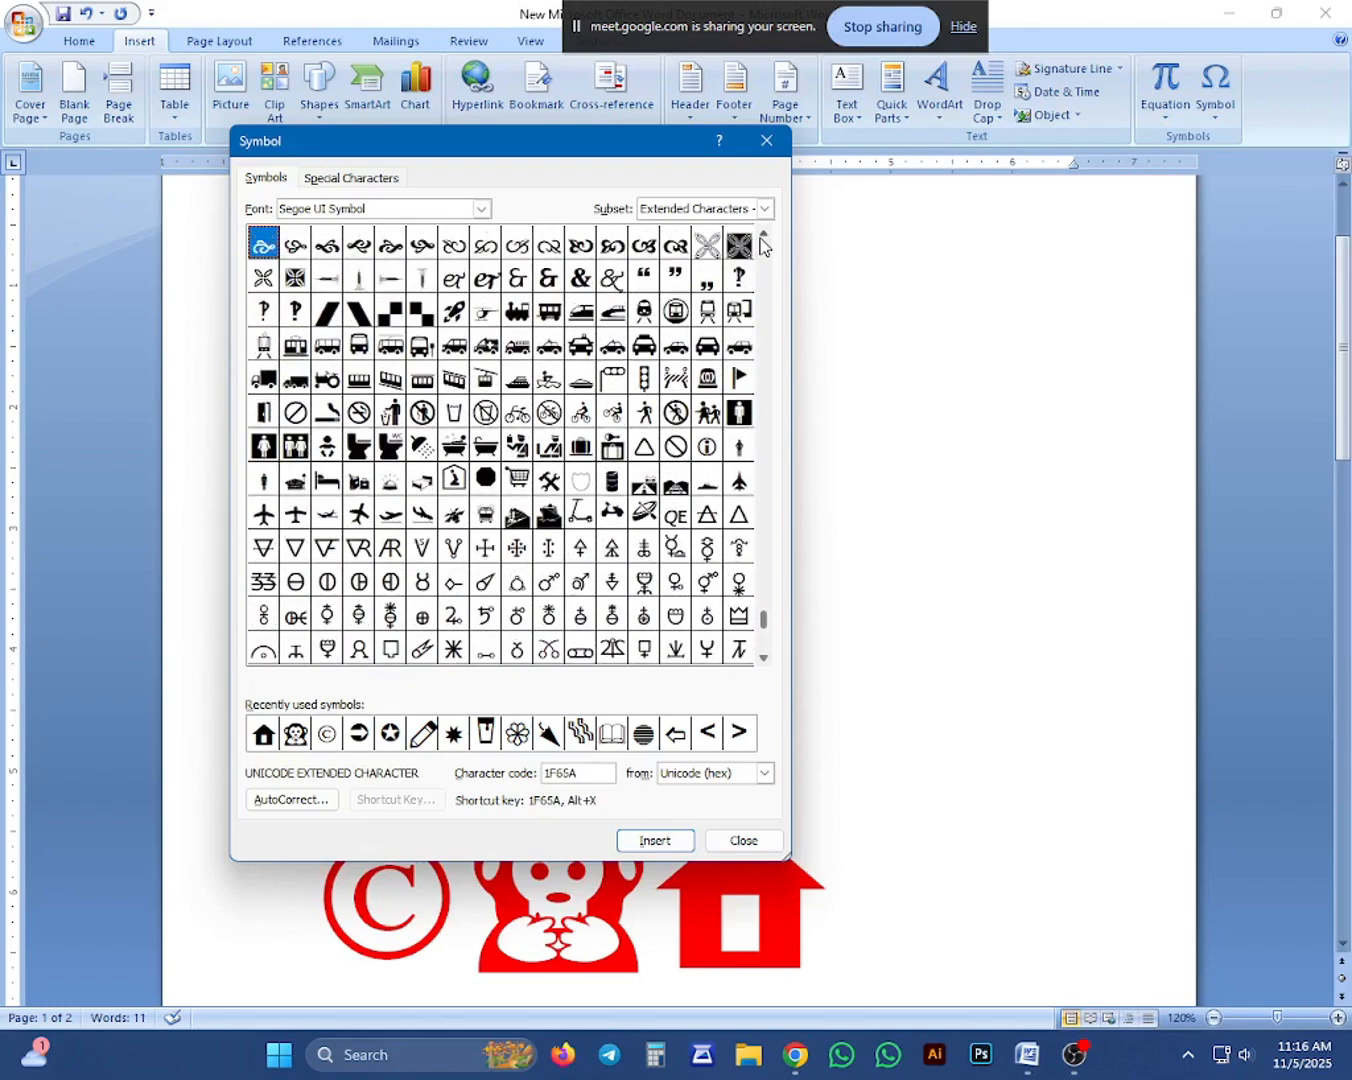
click(760, 238)
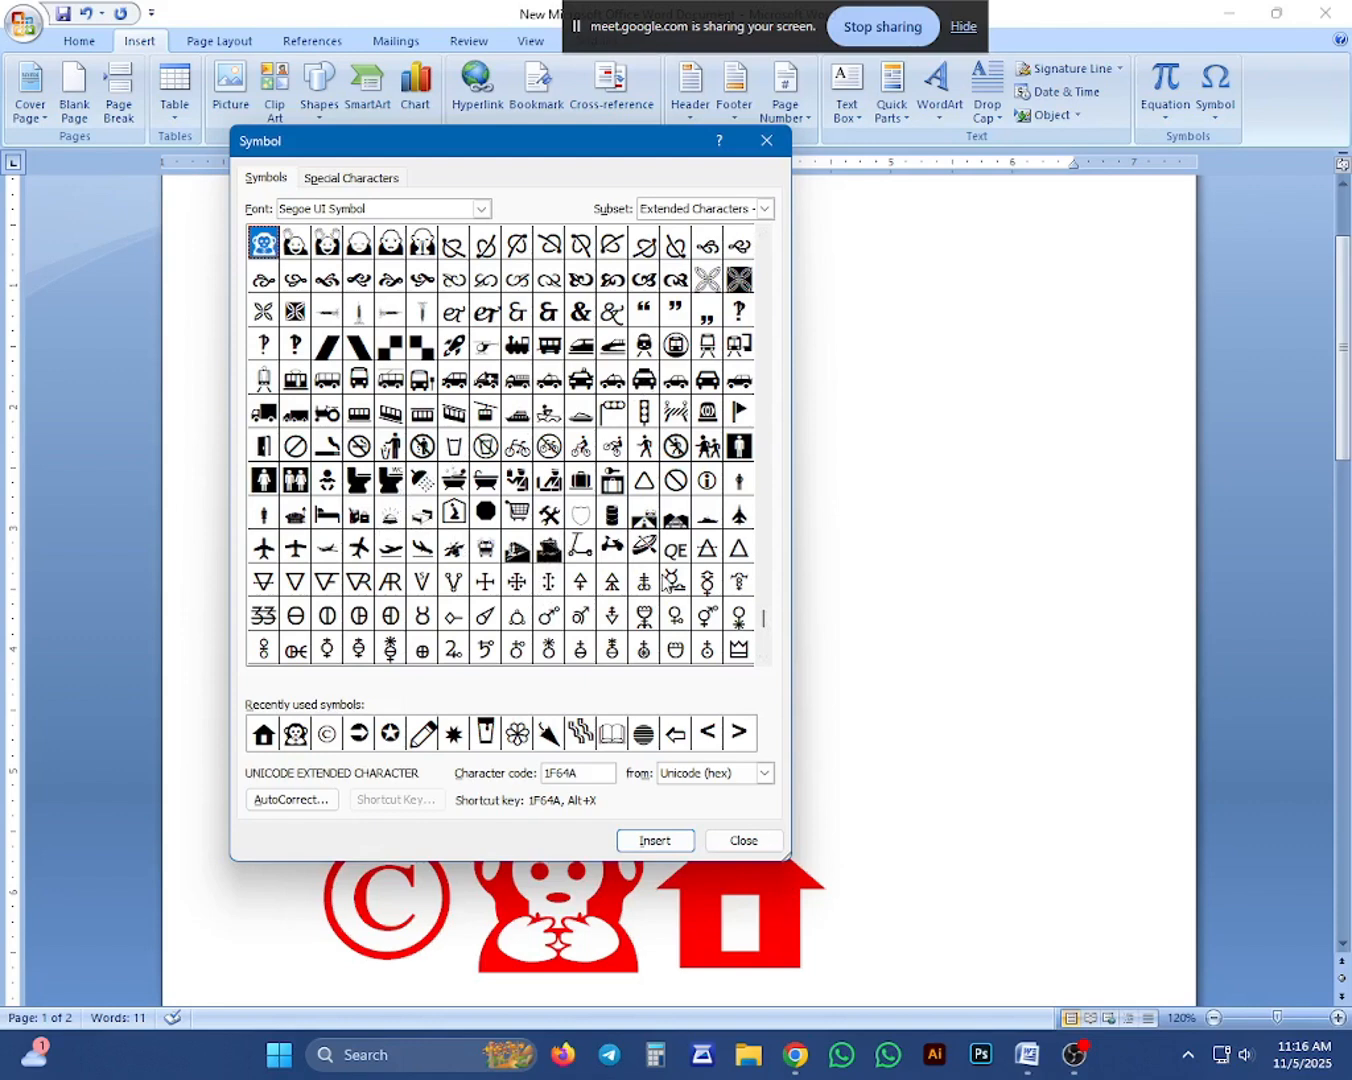
click(577, 548)
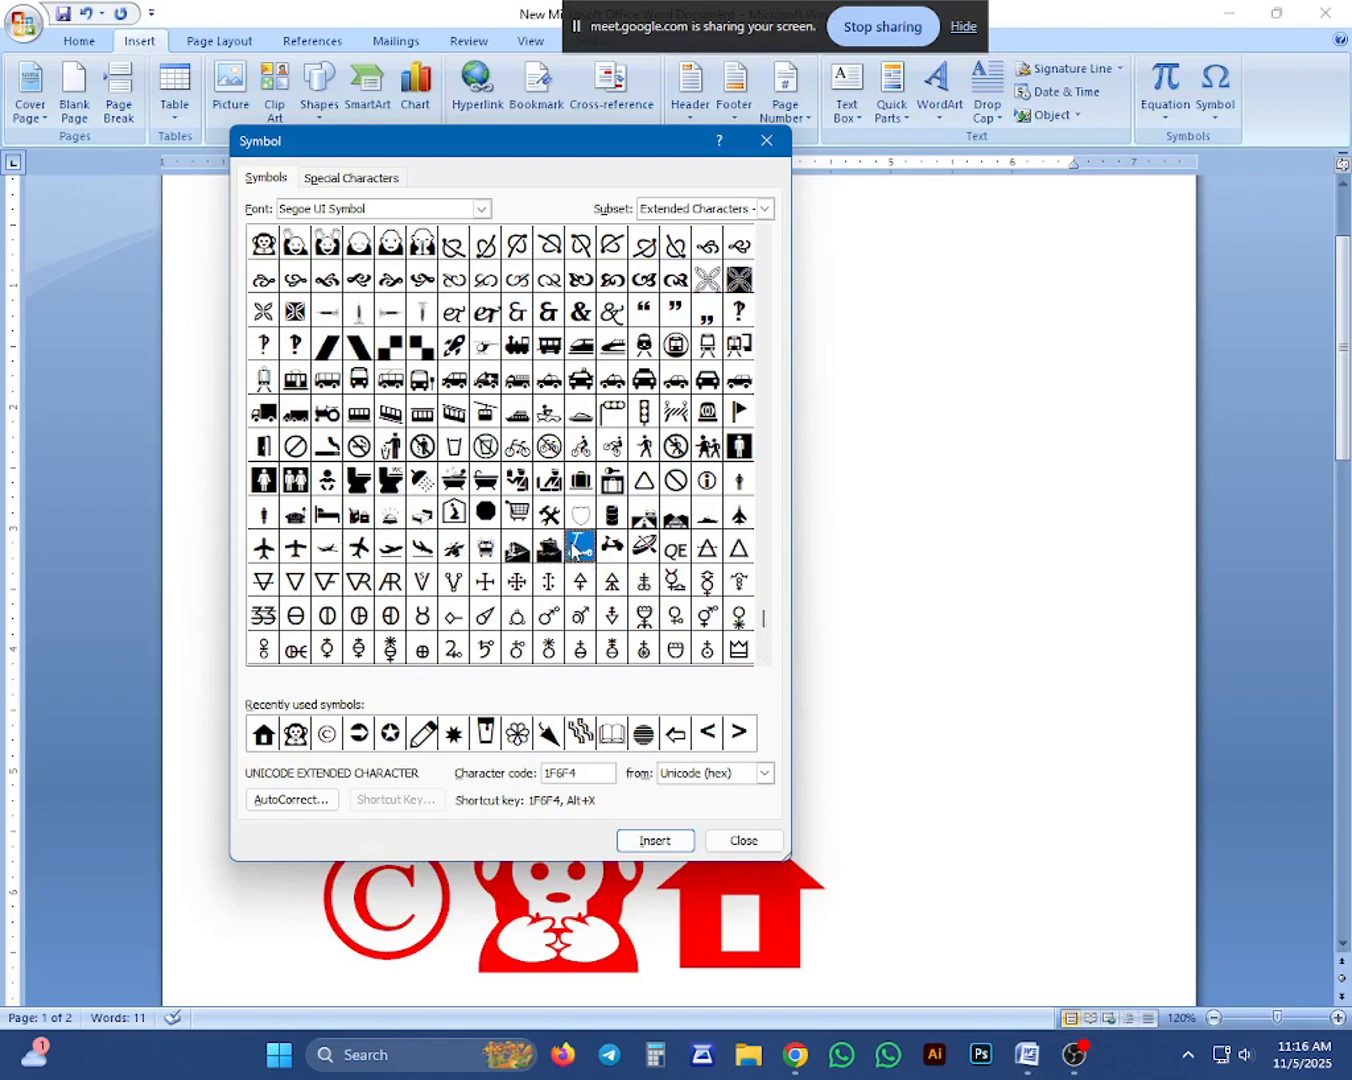
click(654, 842)
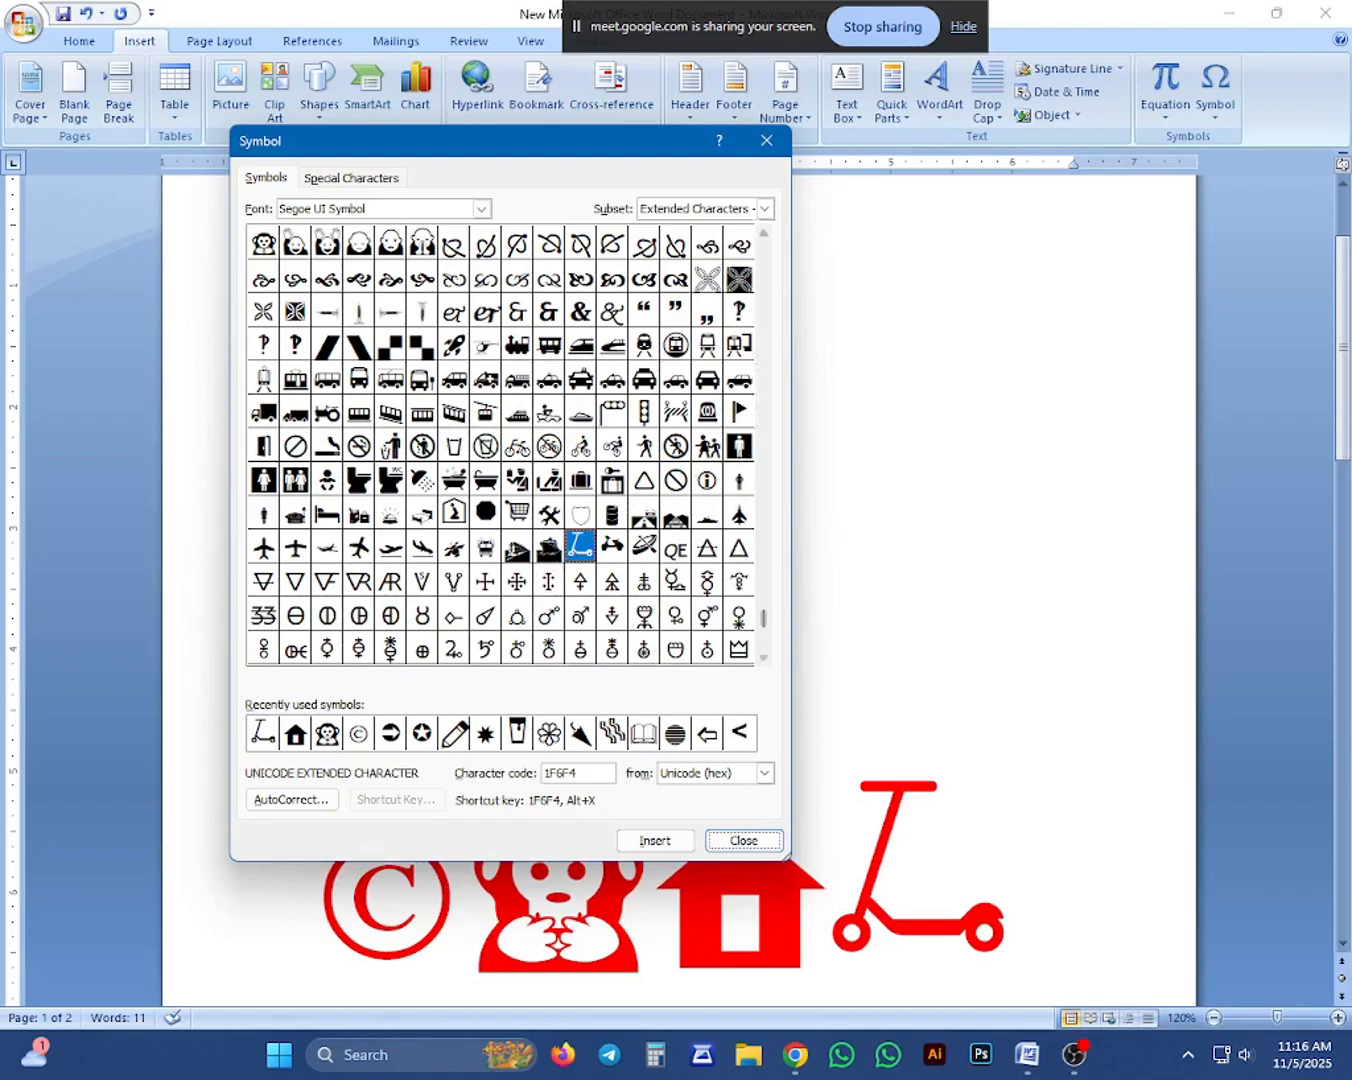
Insert the grinning face symbol with character code 1F600 after the scooter and close the symbol dialog.
click(763, 235)
click(763, 235)
click(763, 235)
click(762, 235)
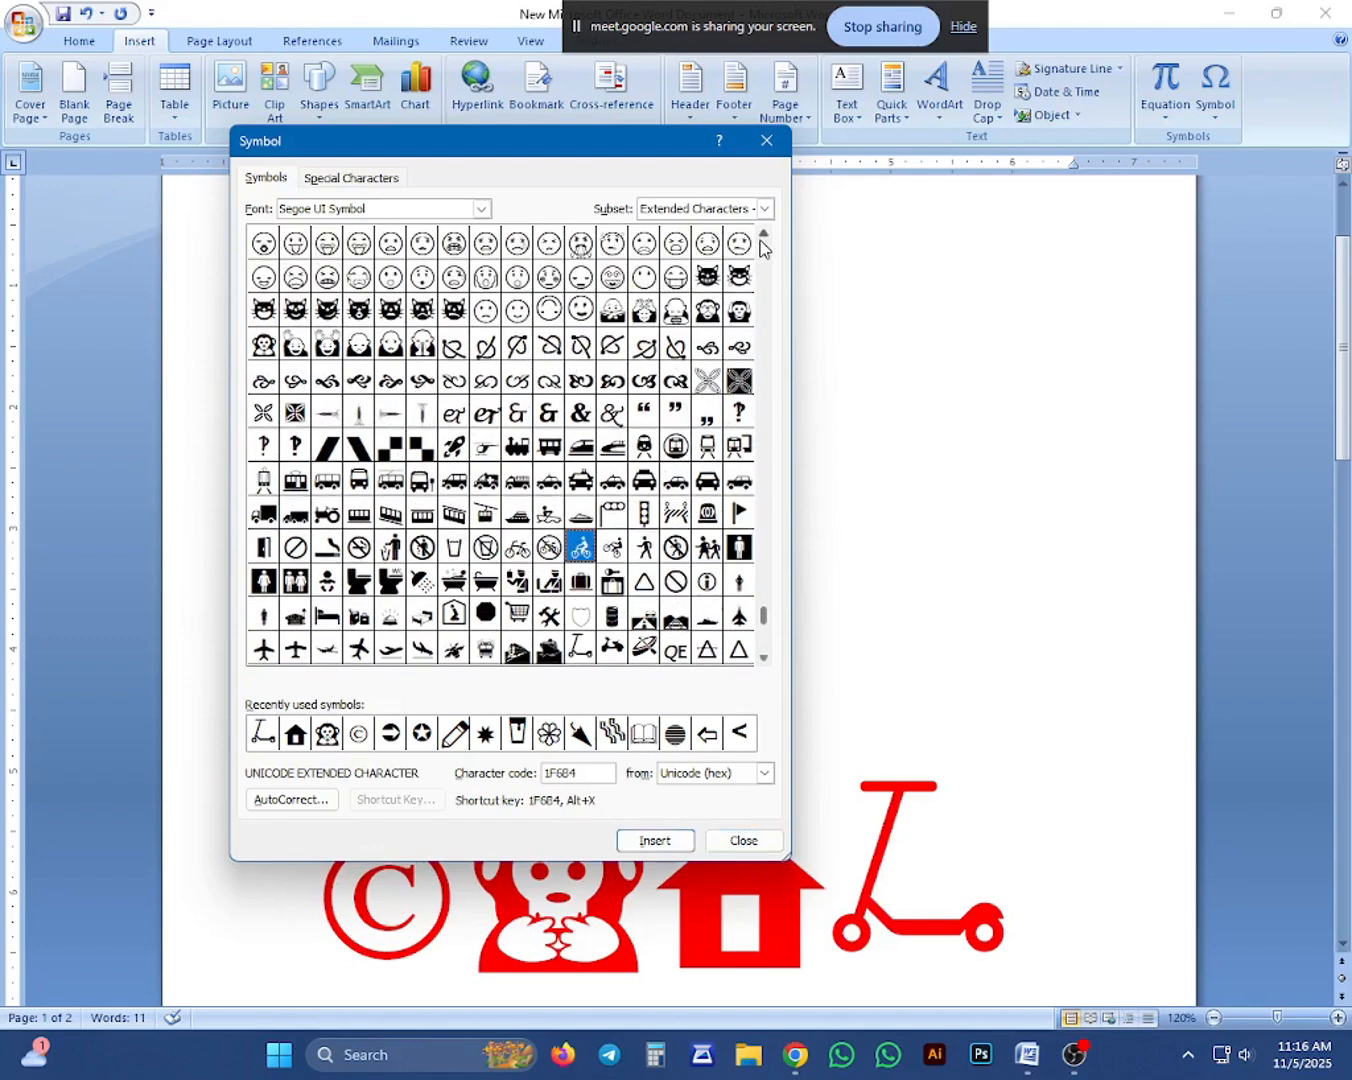
click(763, 235)
click(763, 236)
click(763, 236)
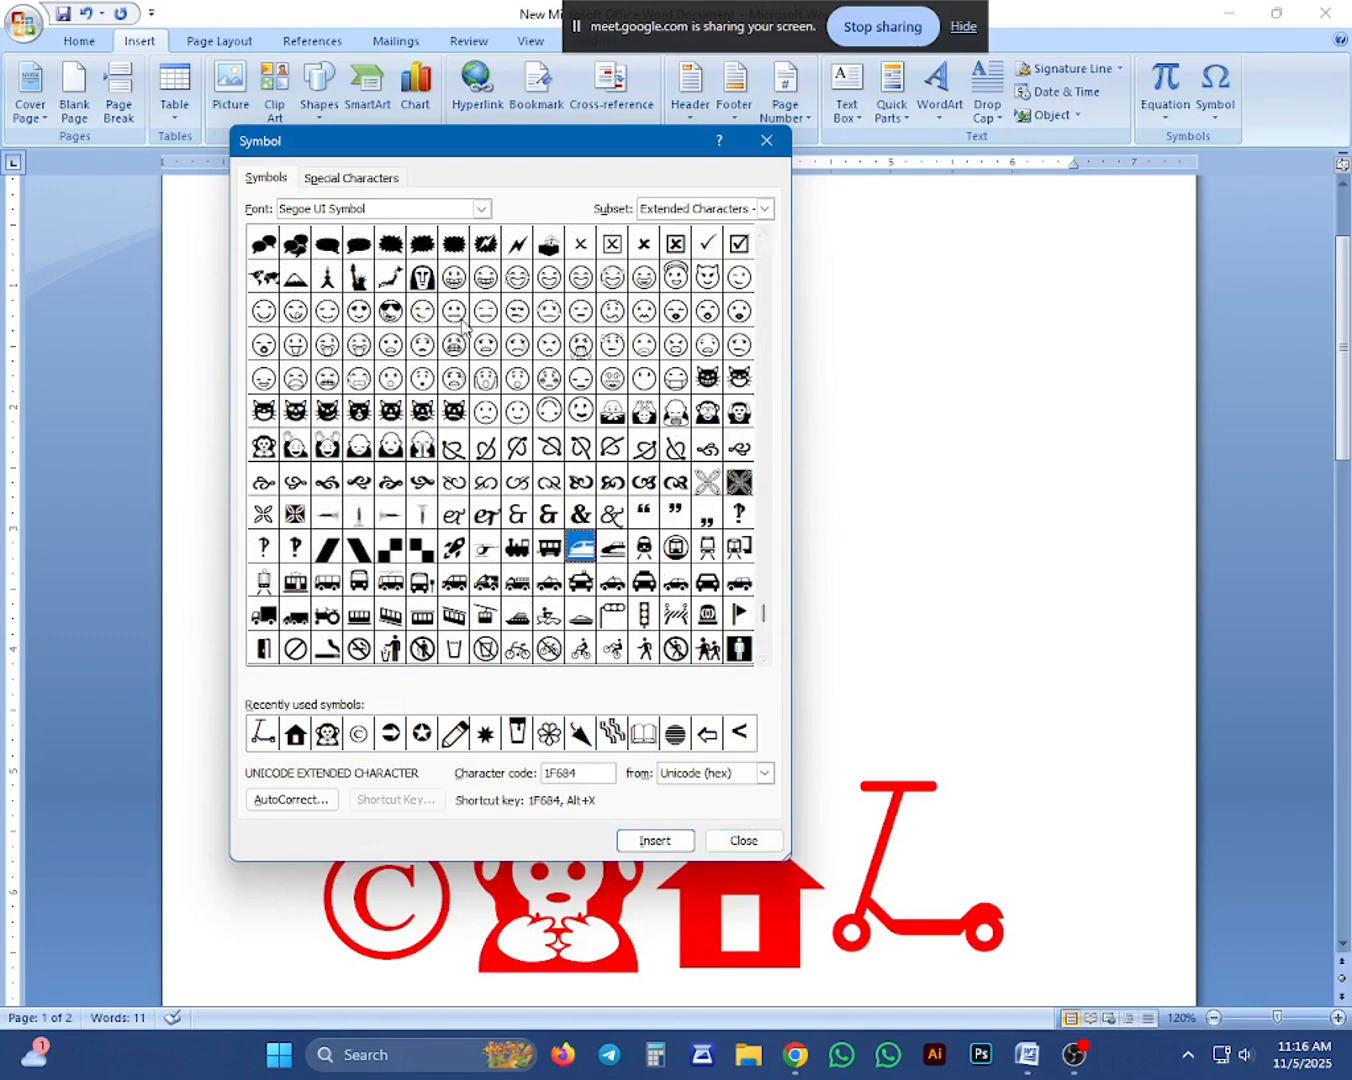
click(465, 283)
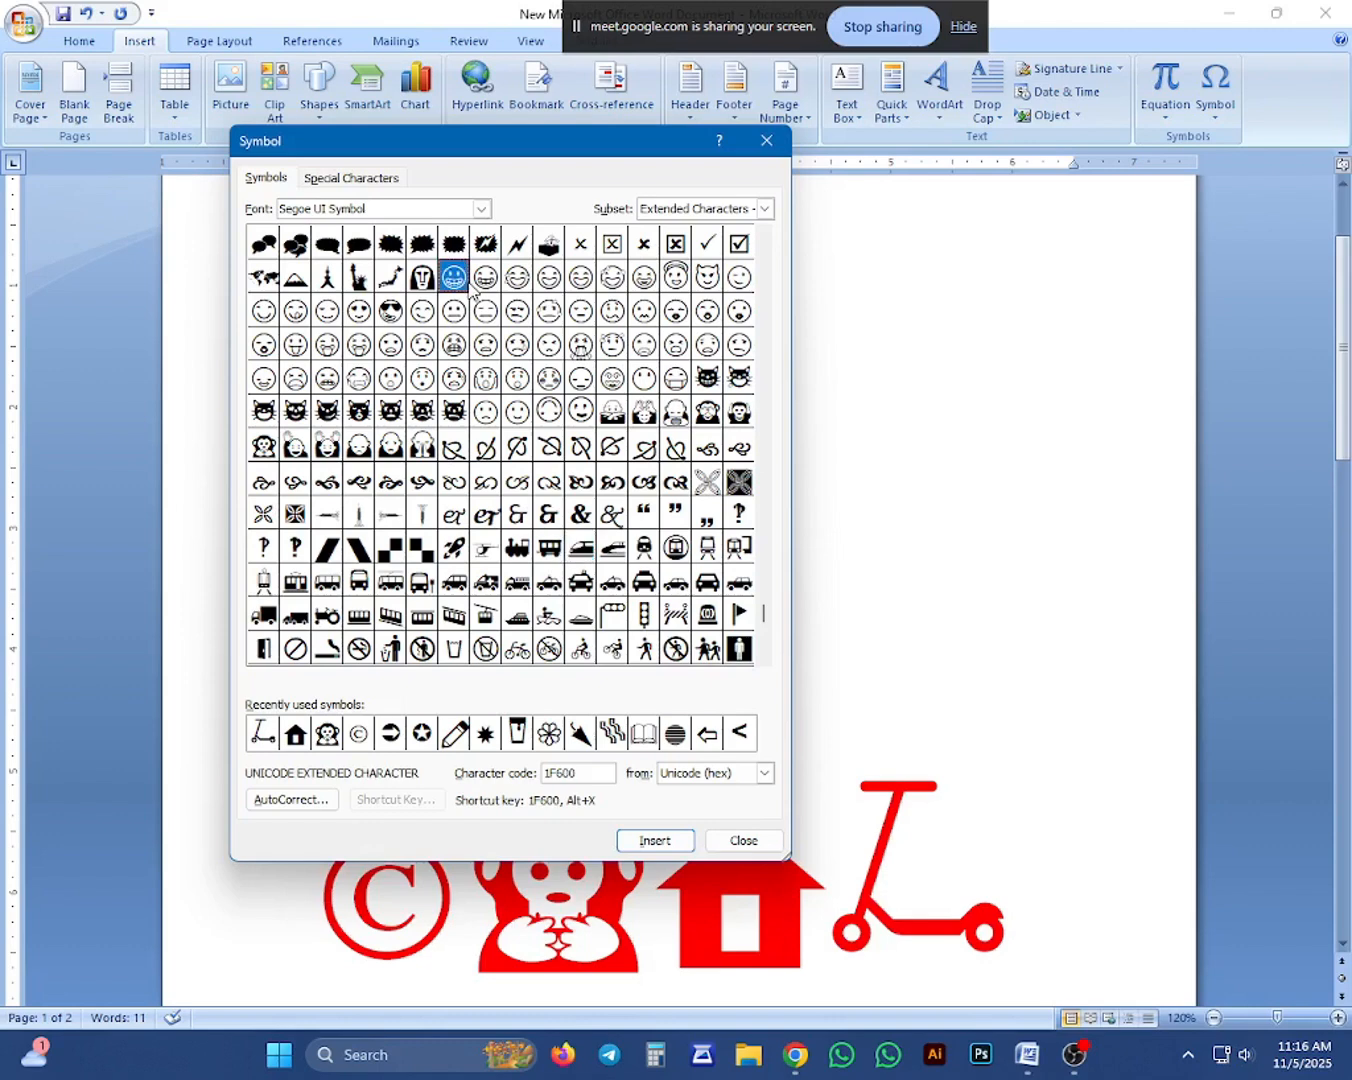
click(658, 843)
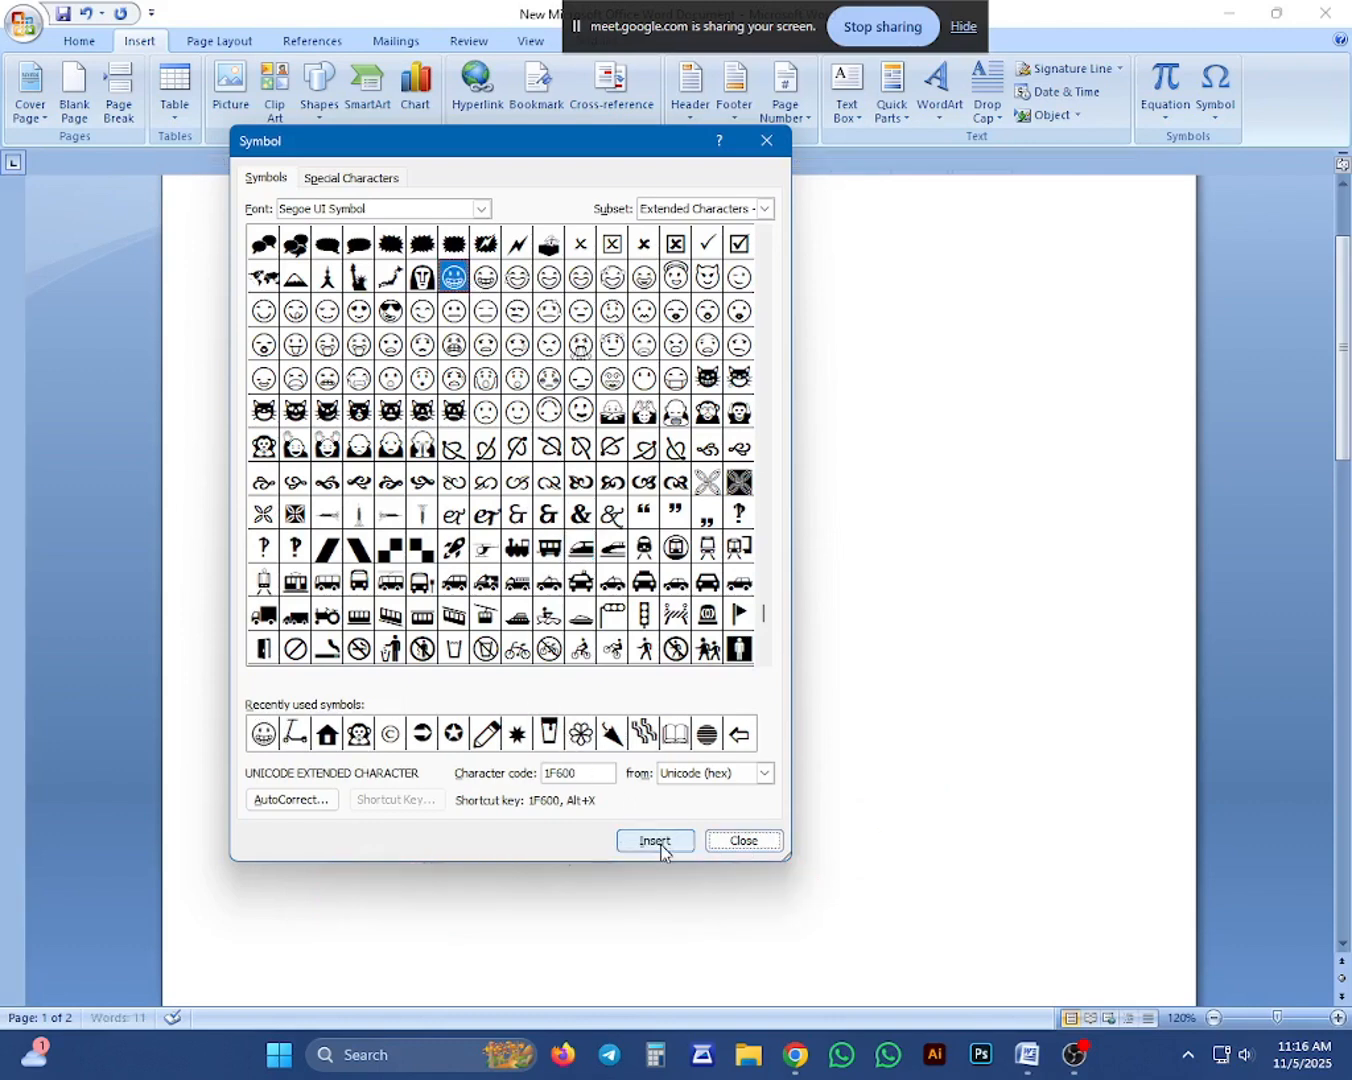
click(758, 843)
Delete the grinning face symbol from the line below the scooter.
scroll(646, 573, up, 1)
scroll(561, 554, down, 6)
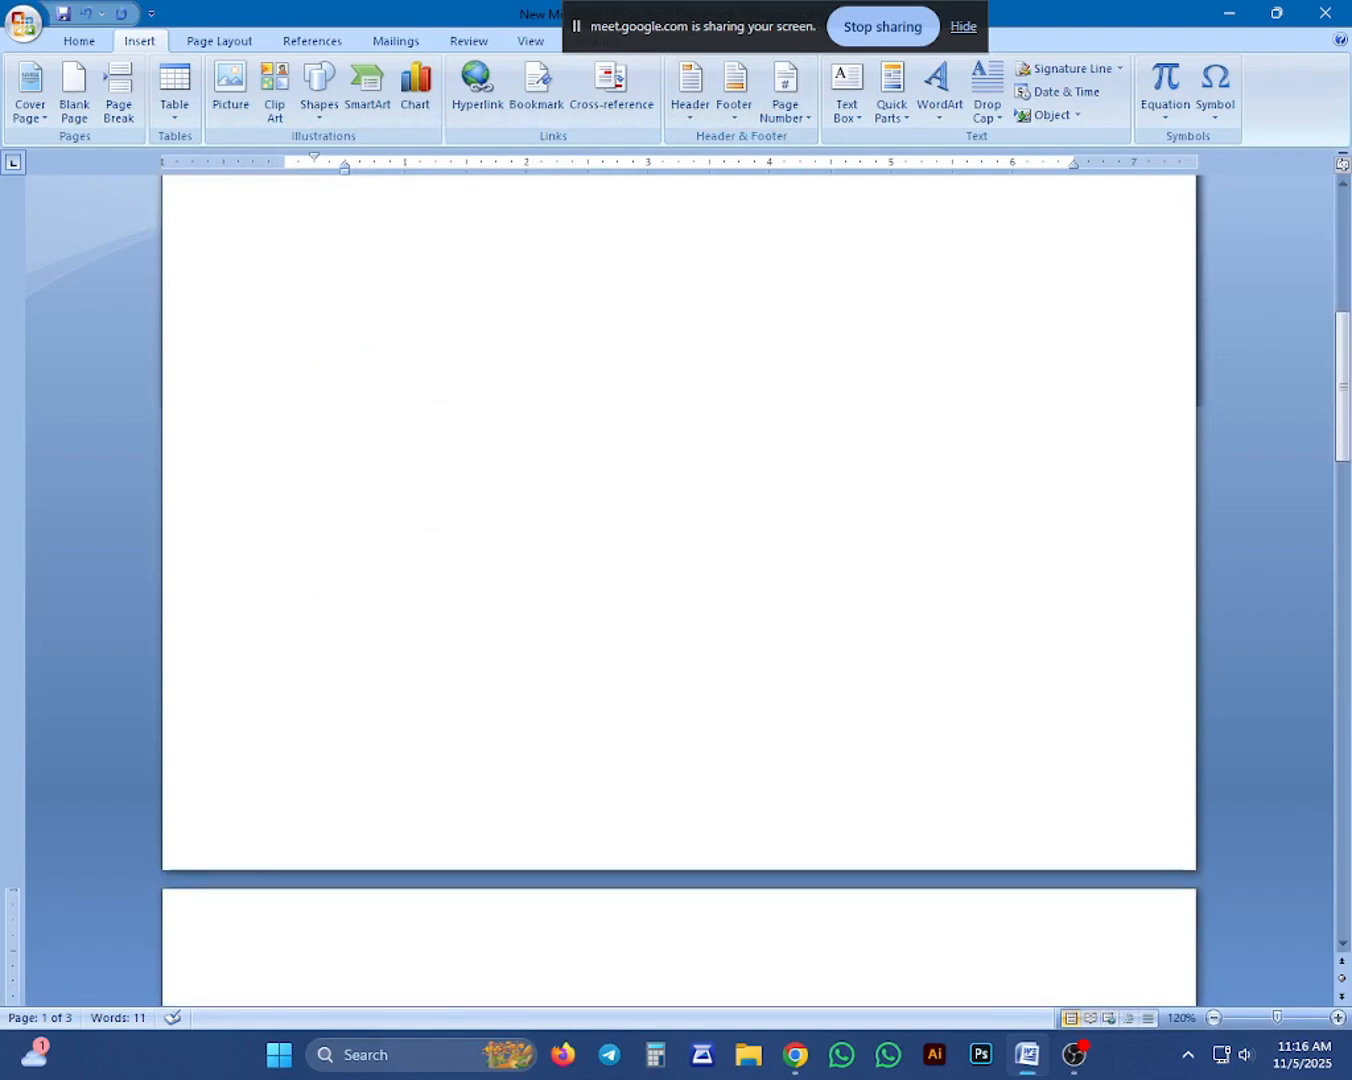
scroll(678, 590, down, 6)
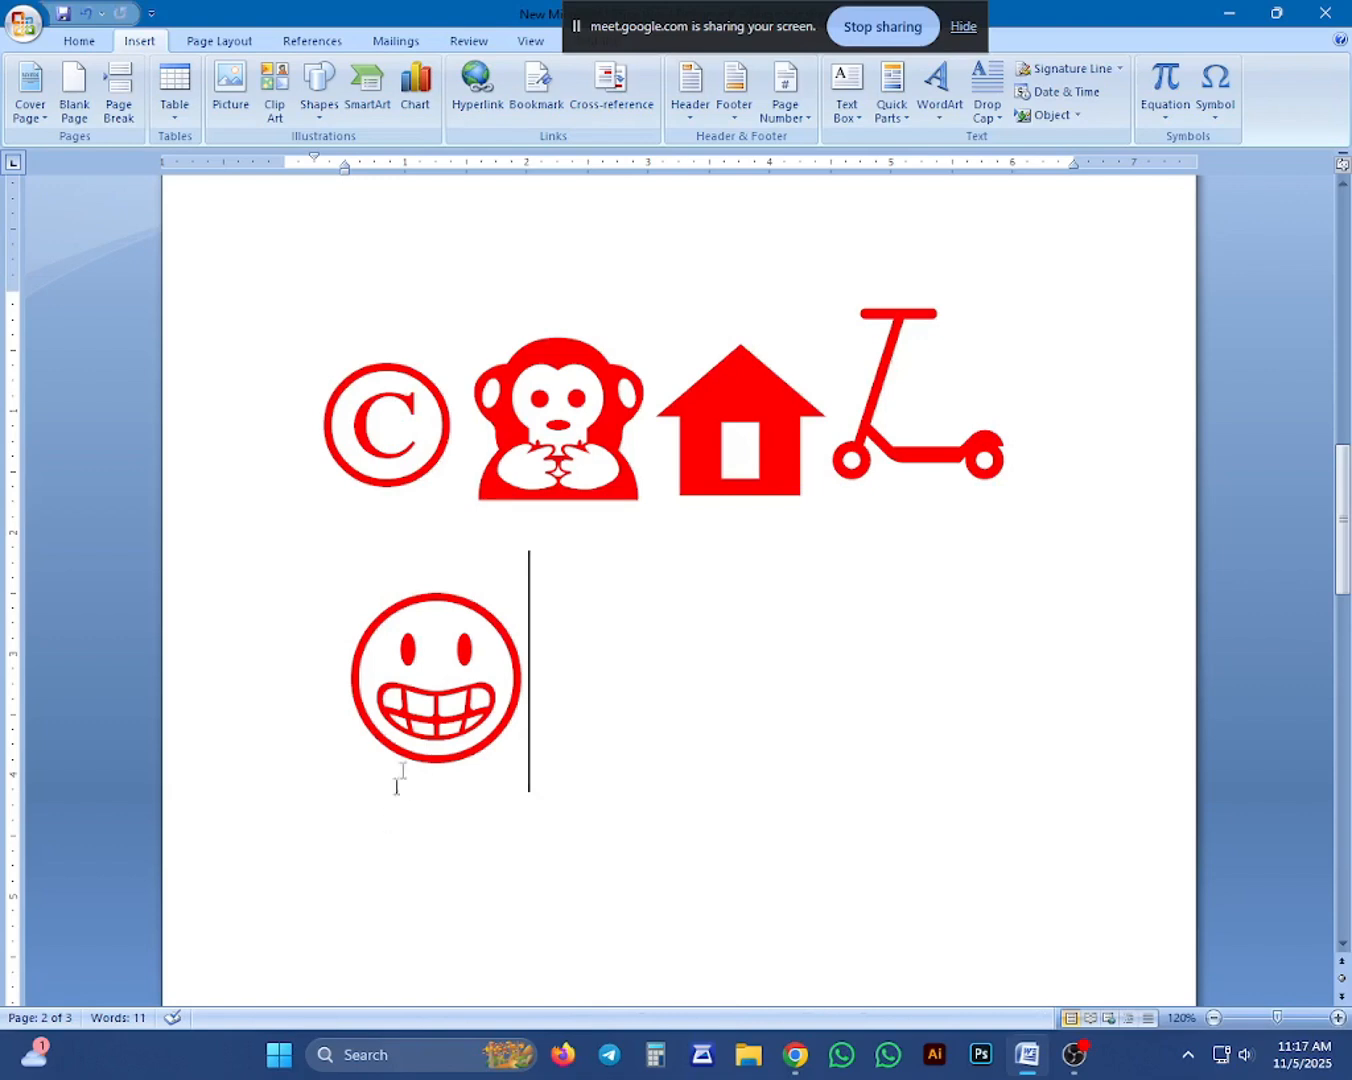
key(BackSpace)
key(BackSpace)
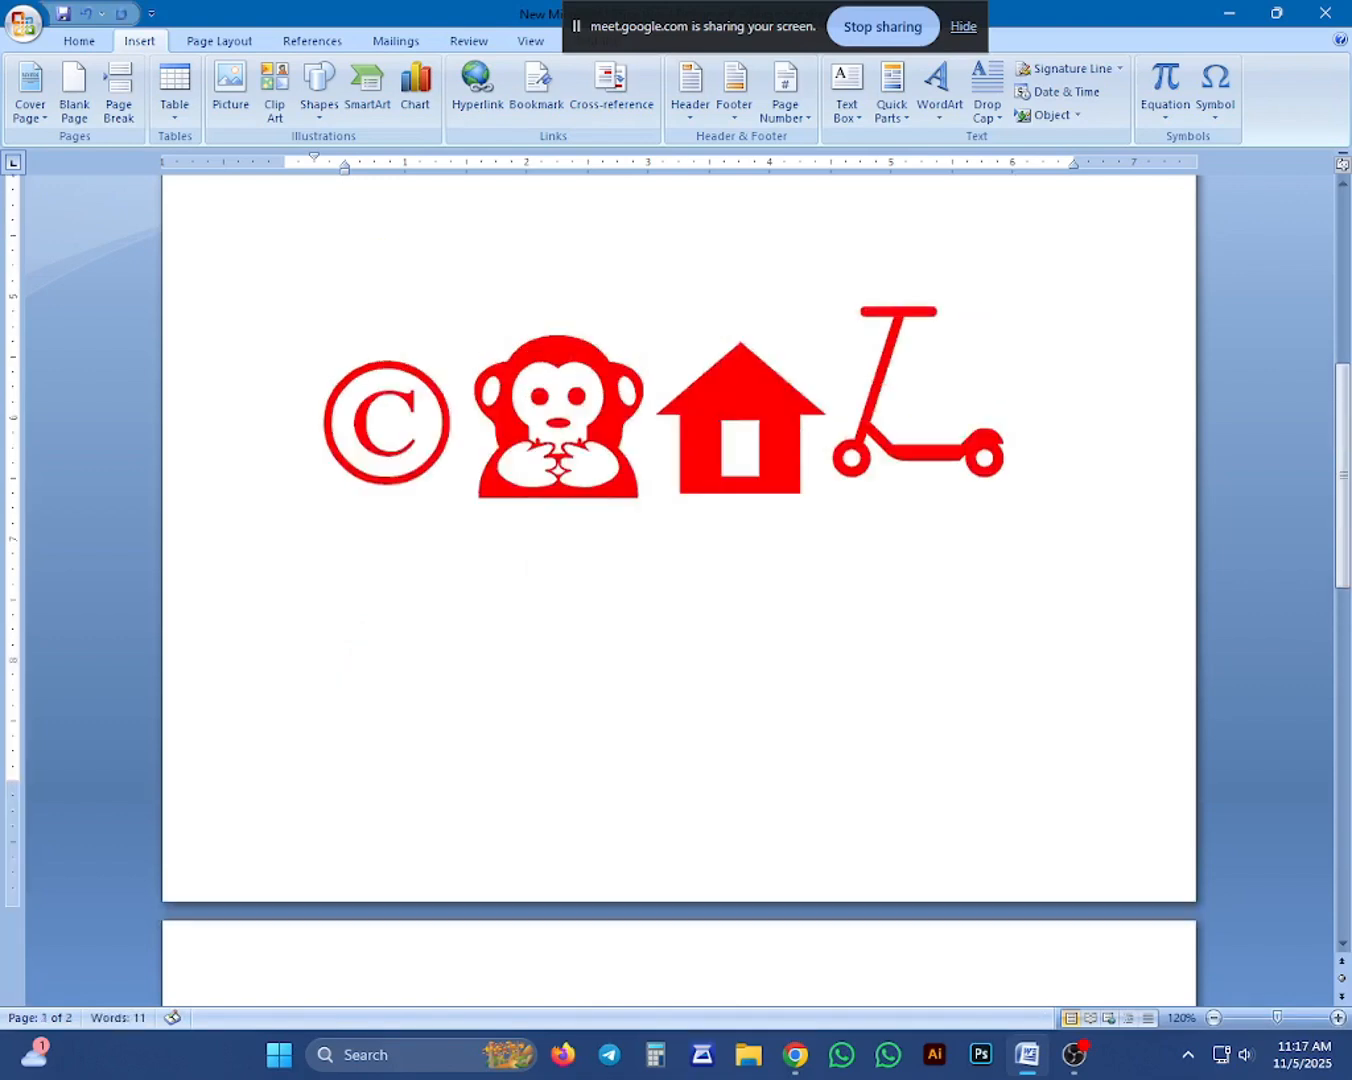
Delete the row of copyright, monkey, house and scooter symbols.
key(BackSpace)
key(BackSpace)
key(BackSpace)
key(BackSpace)
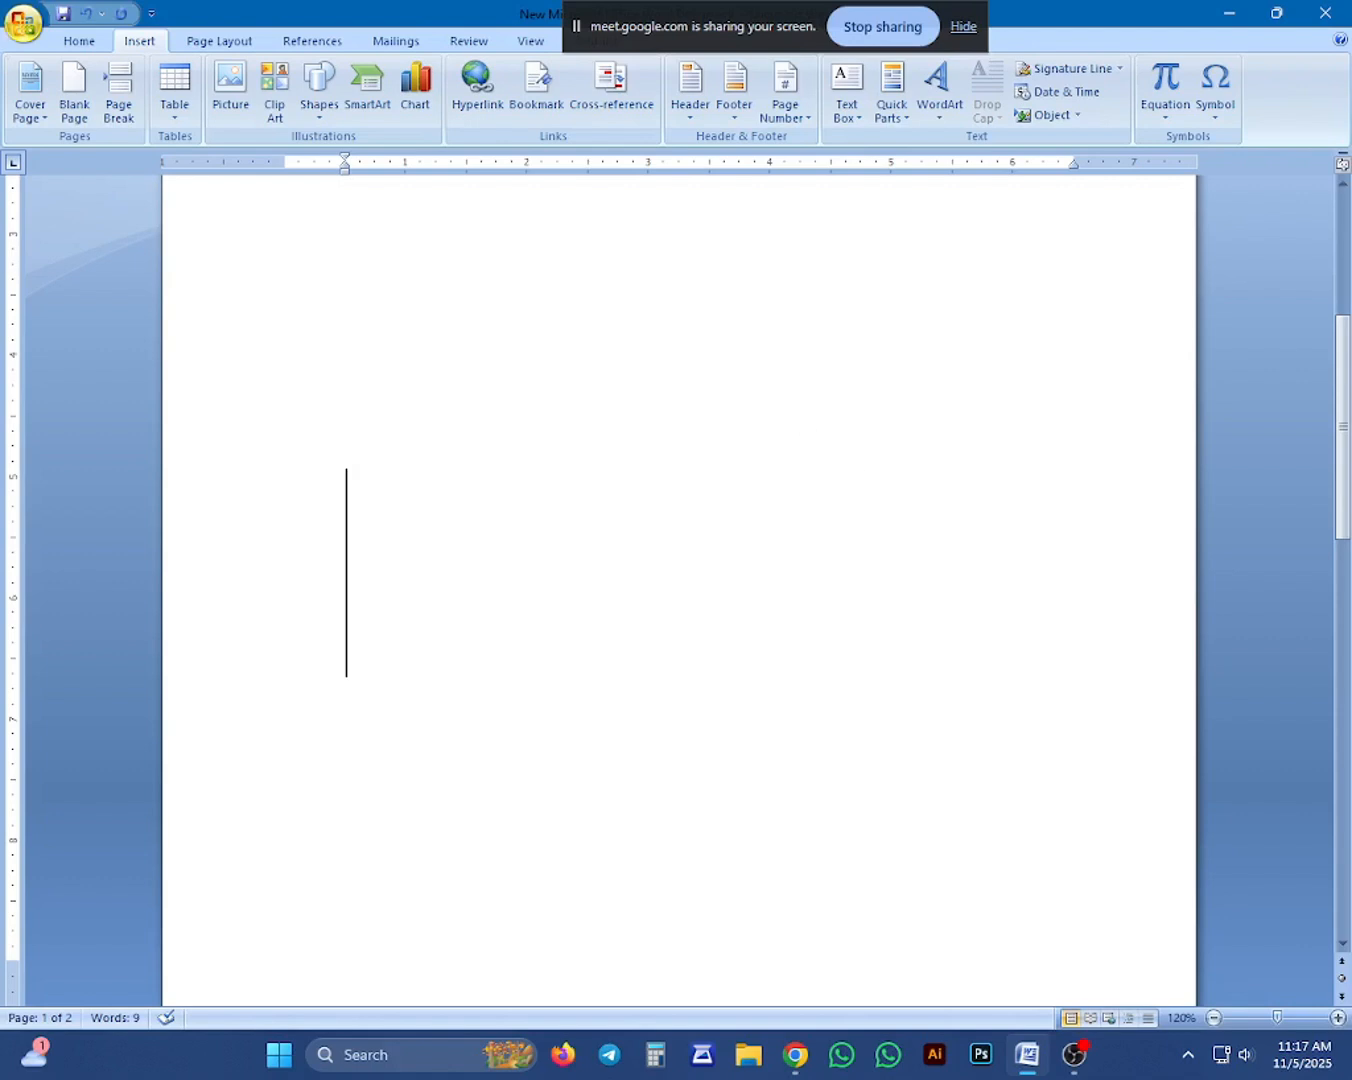
Enter the expression a2+b2 on the emptied symbol line below the star.
scroll(680, 590, up, 5)
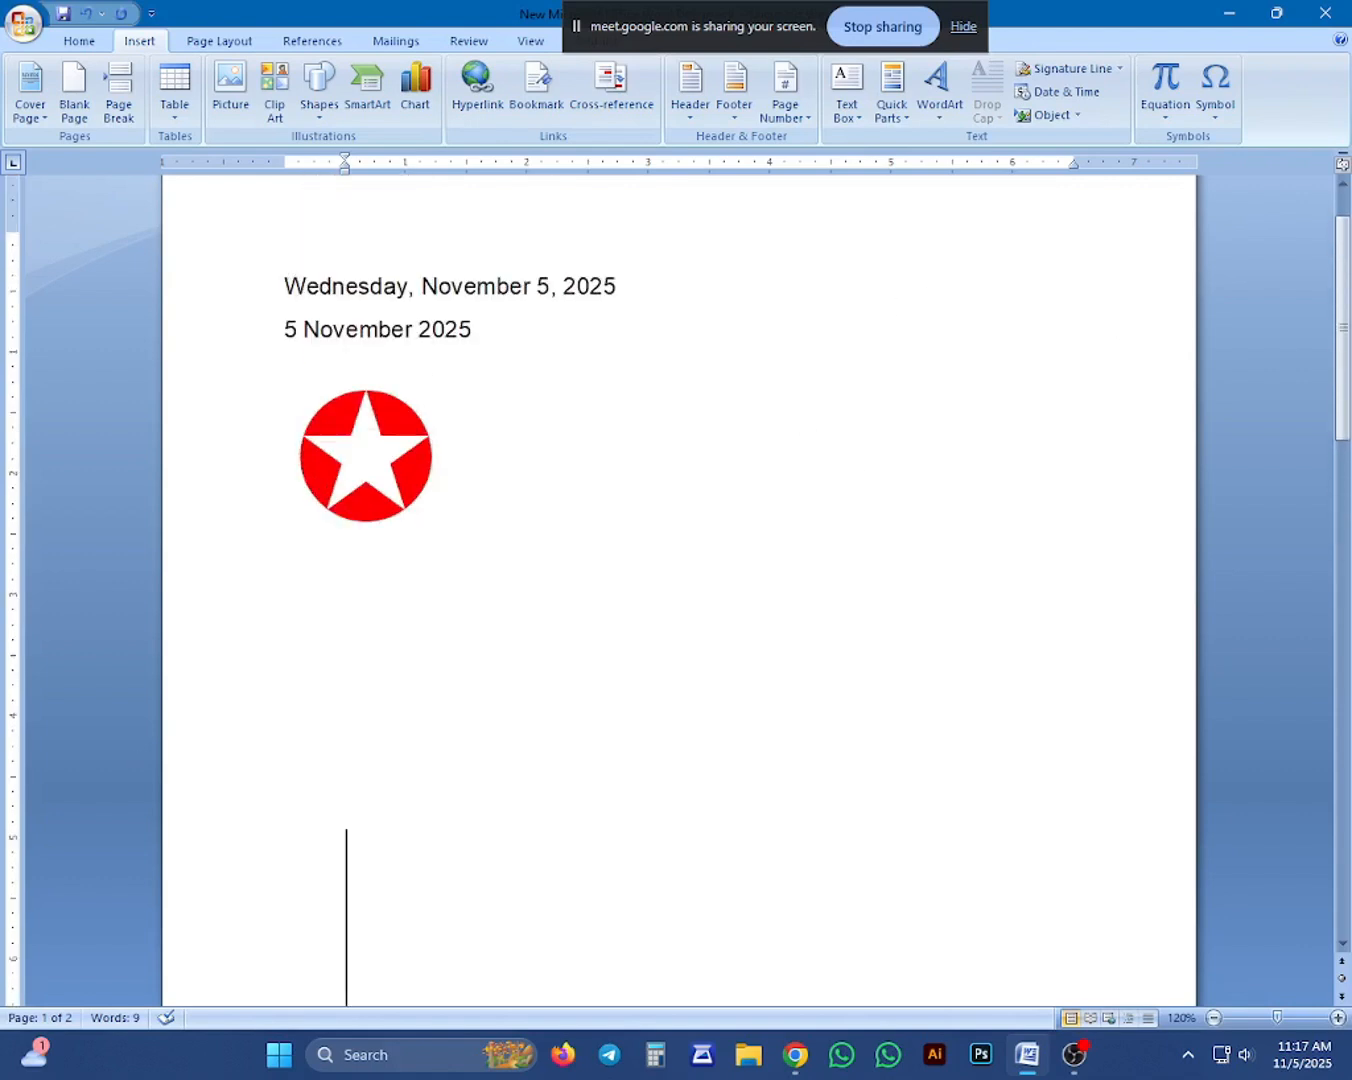
scroll(949, 285, up, 1)
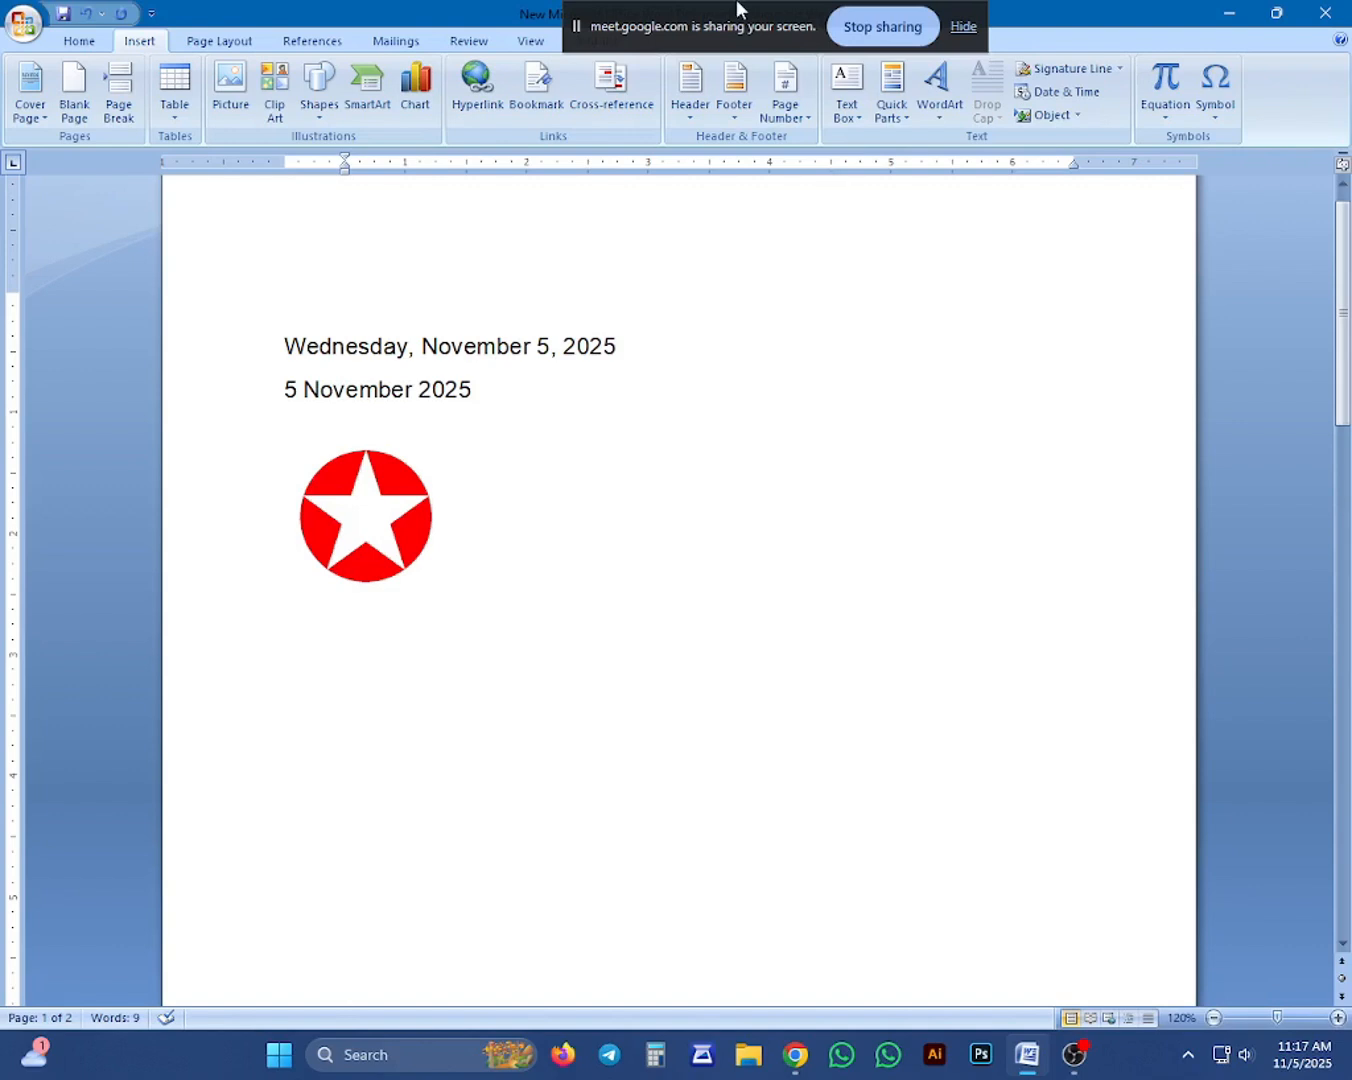
click(78, 42)
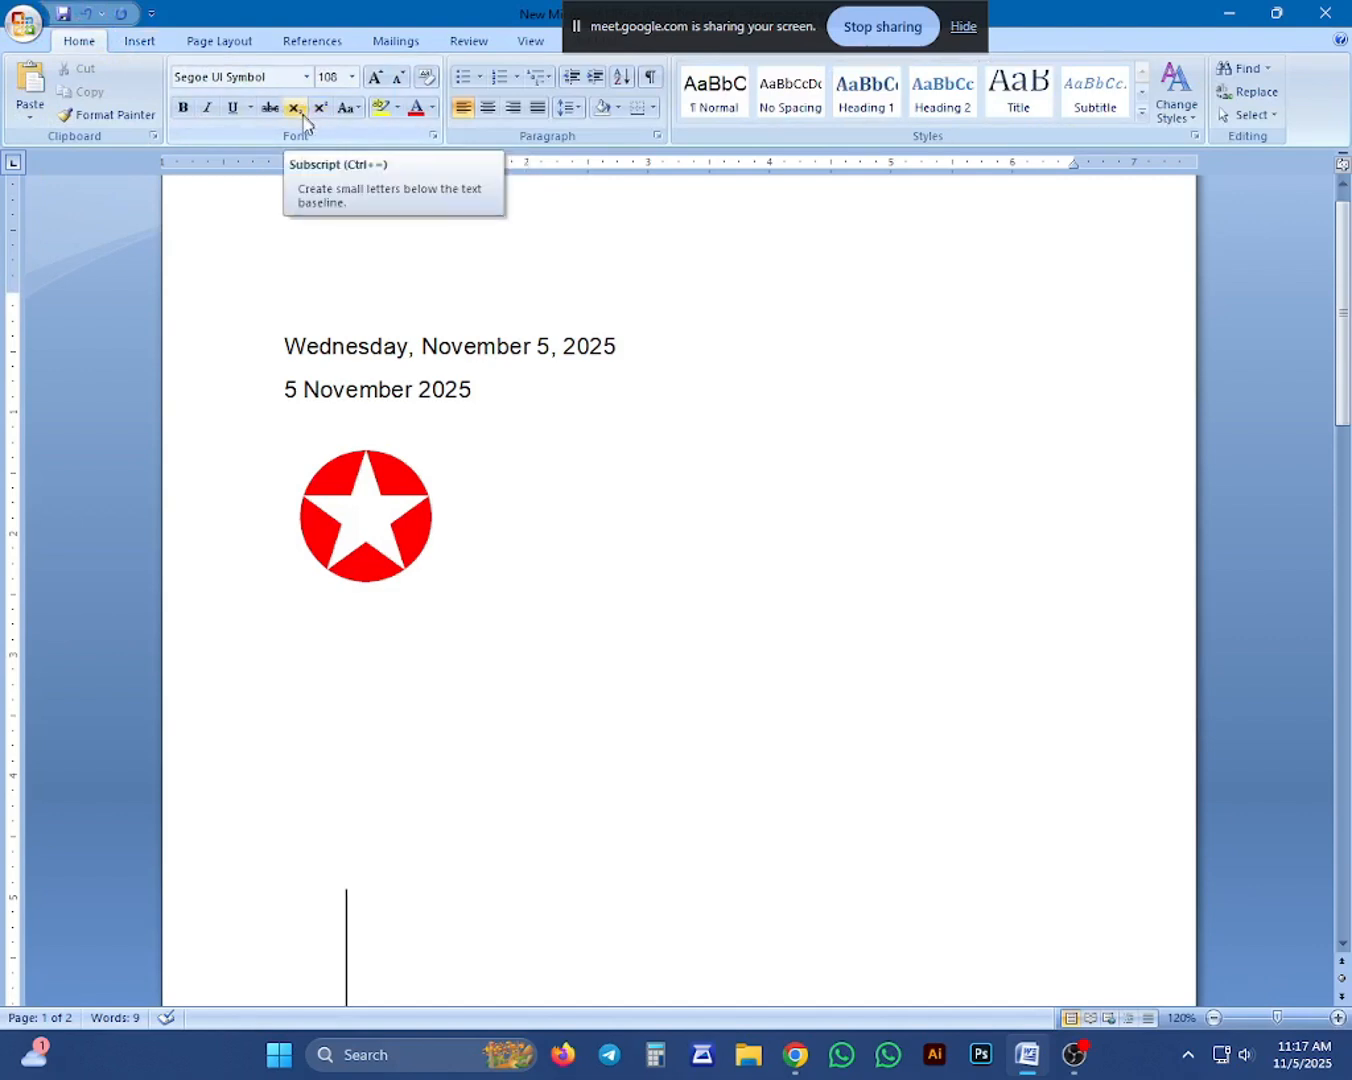
scroll(681, 591, down, 3)
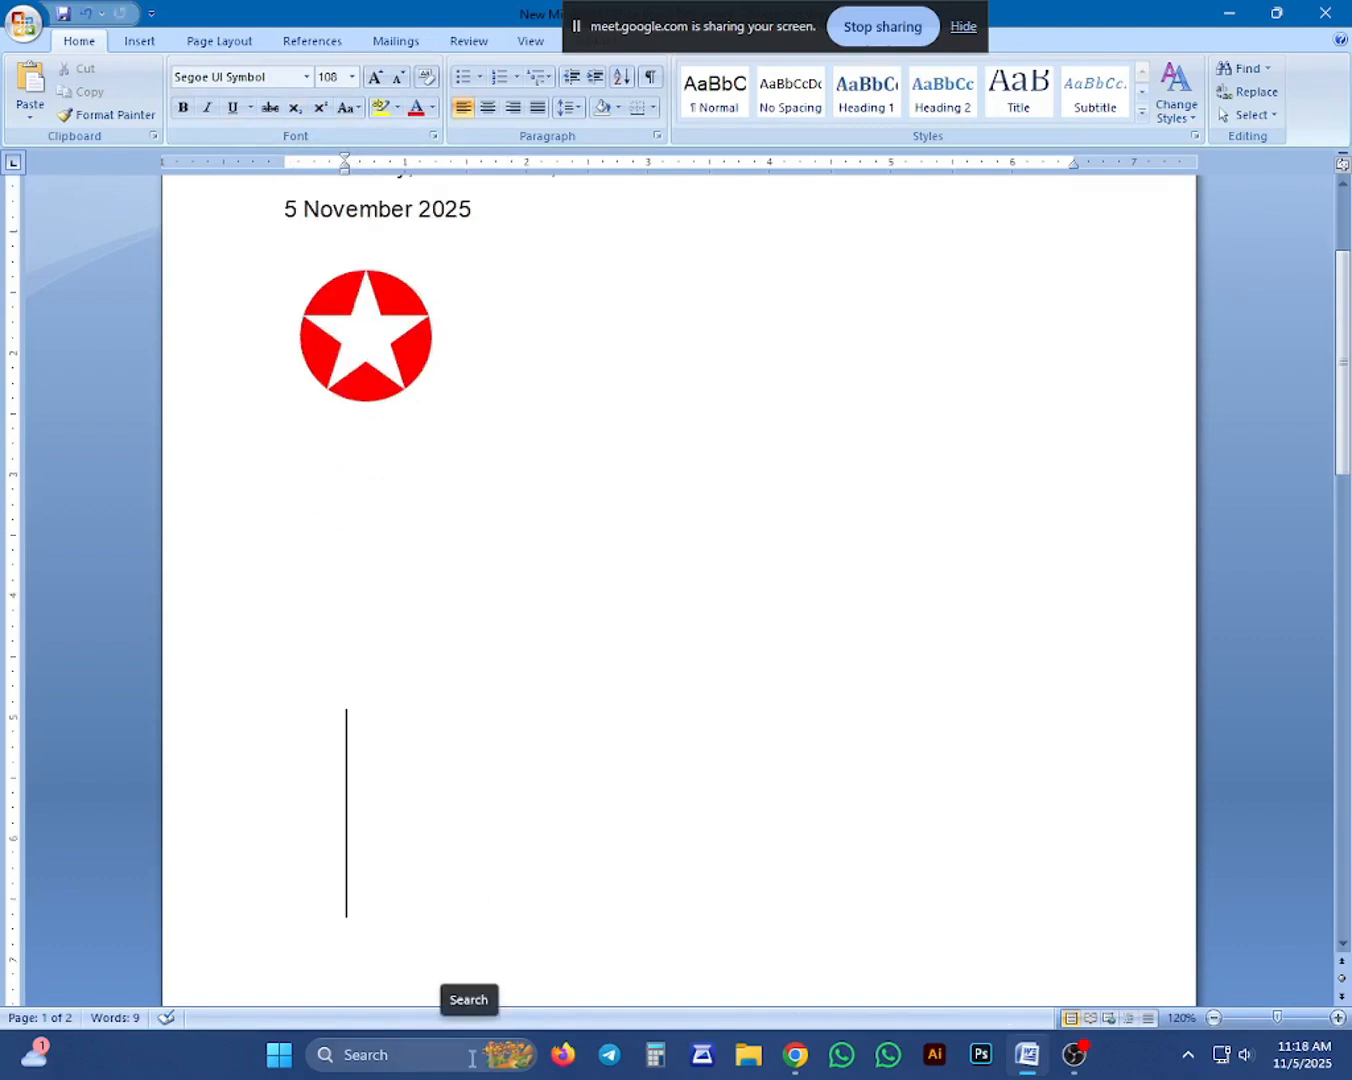
text(a)
text(2+b)
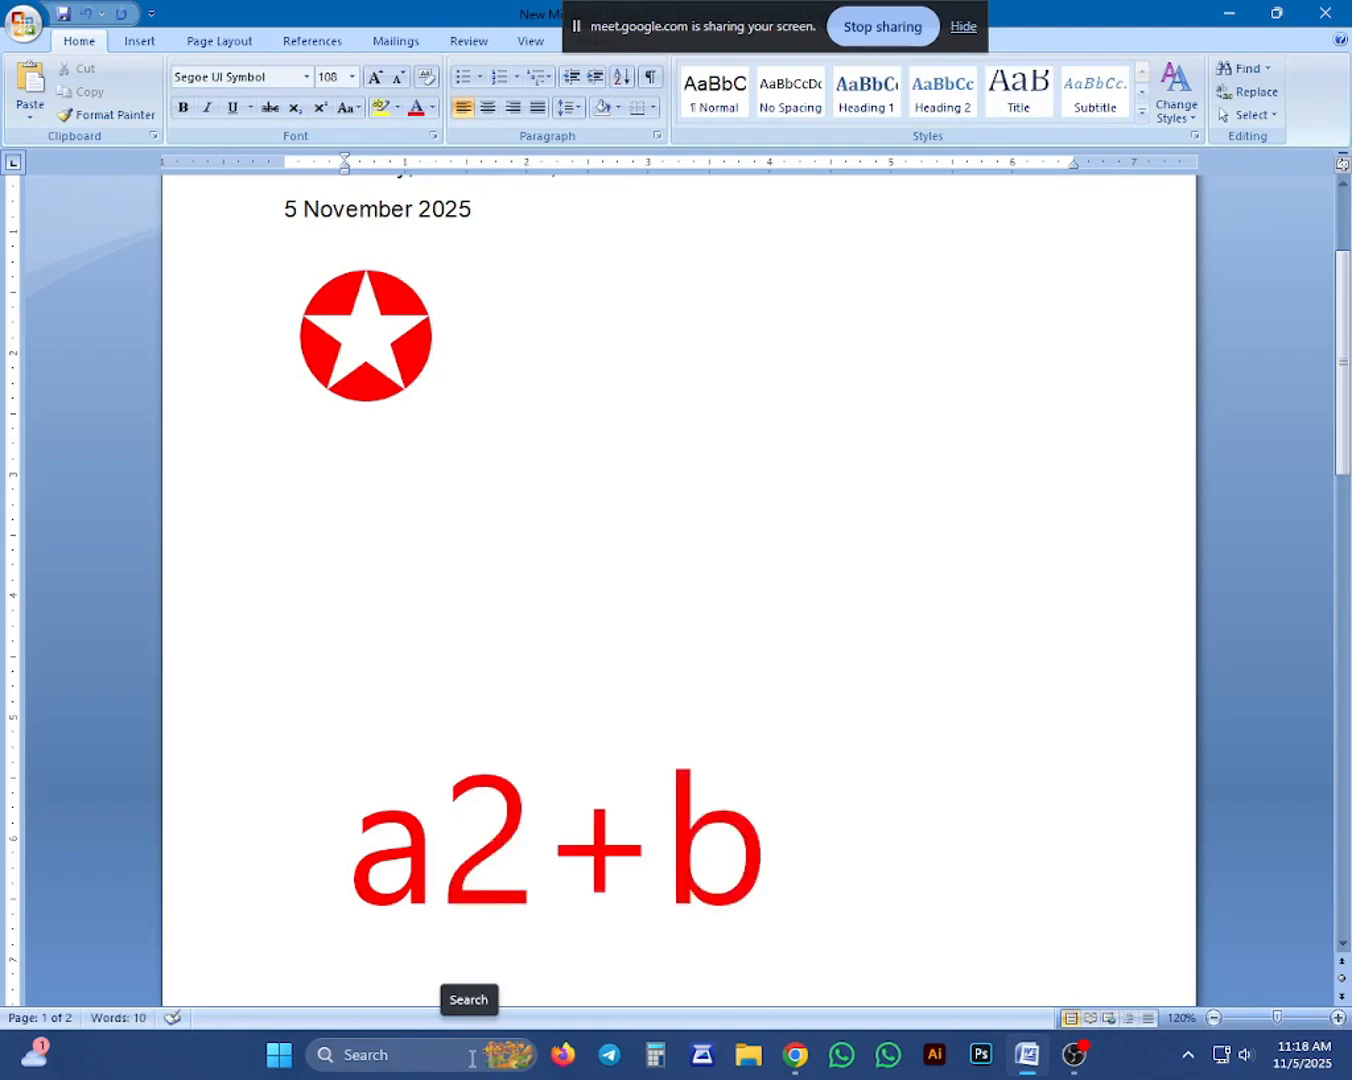
text(2)
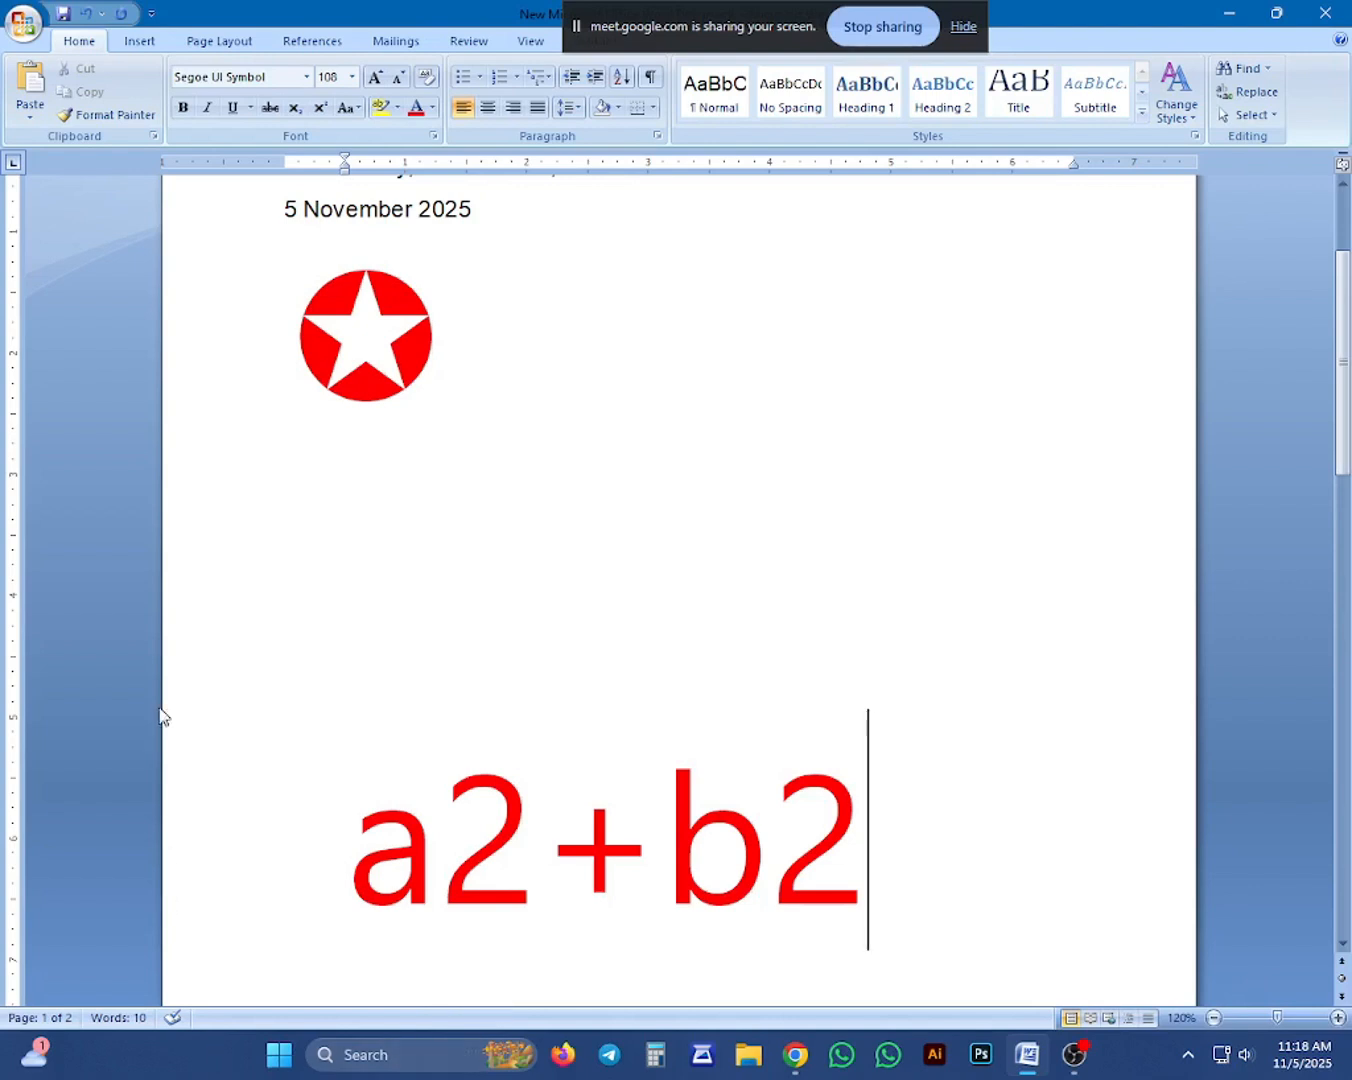
scroll(1054, 359, down, 2)
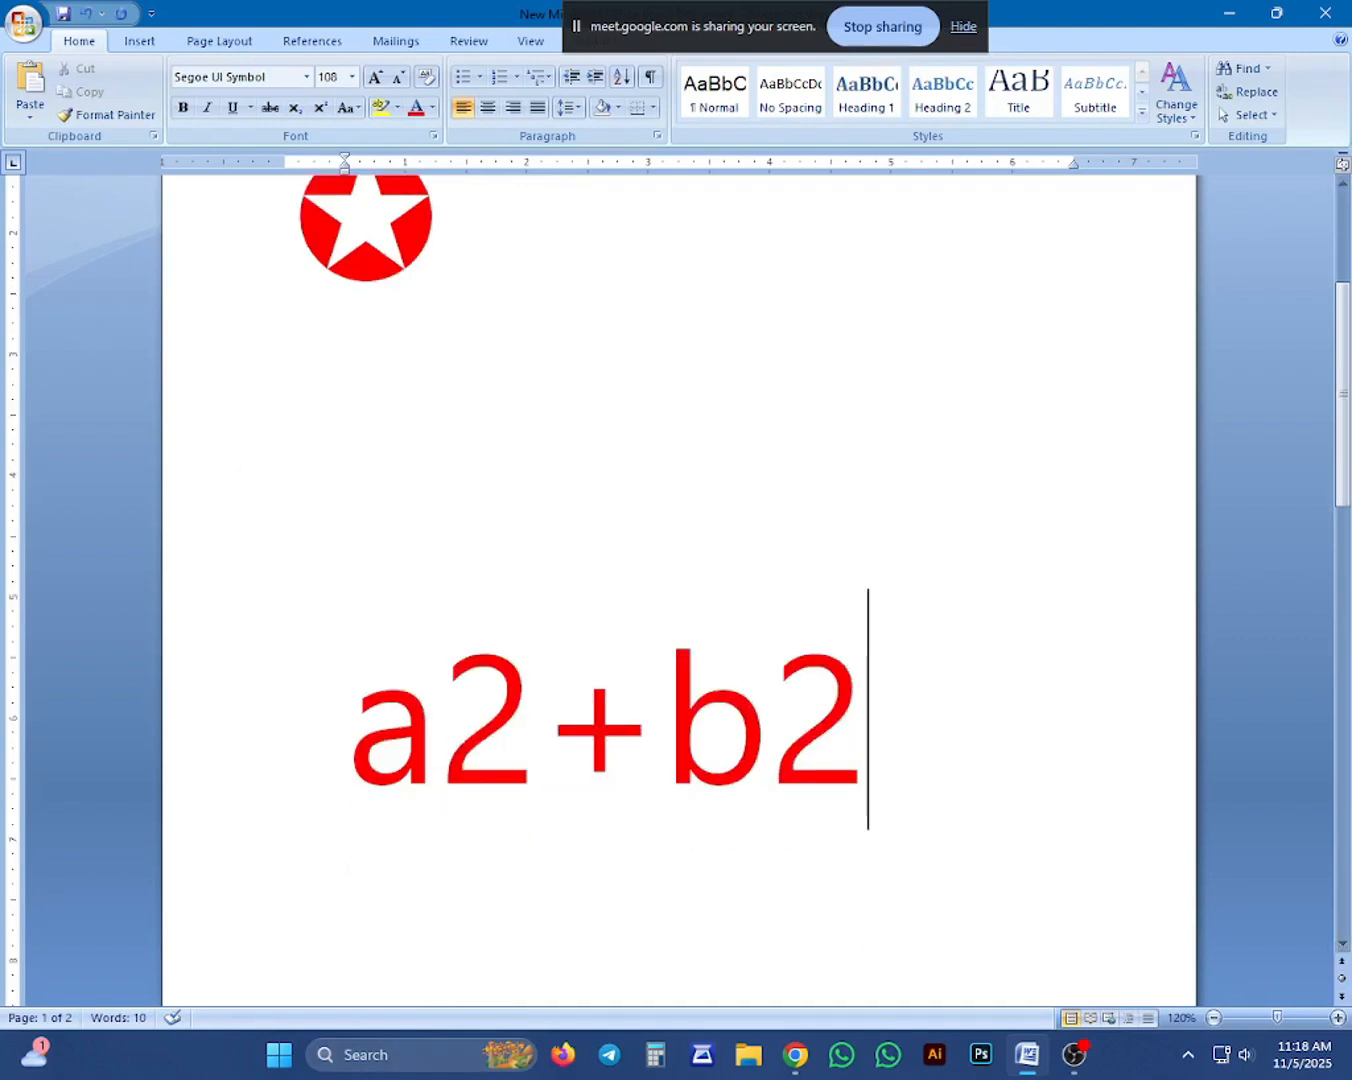
Format the 2 after a as superscript, try it as subscript, and set it back to superscript.
drag(515, 718, 445, 704)
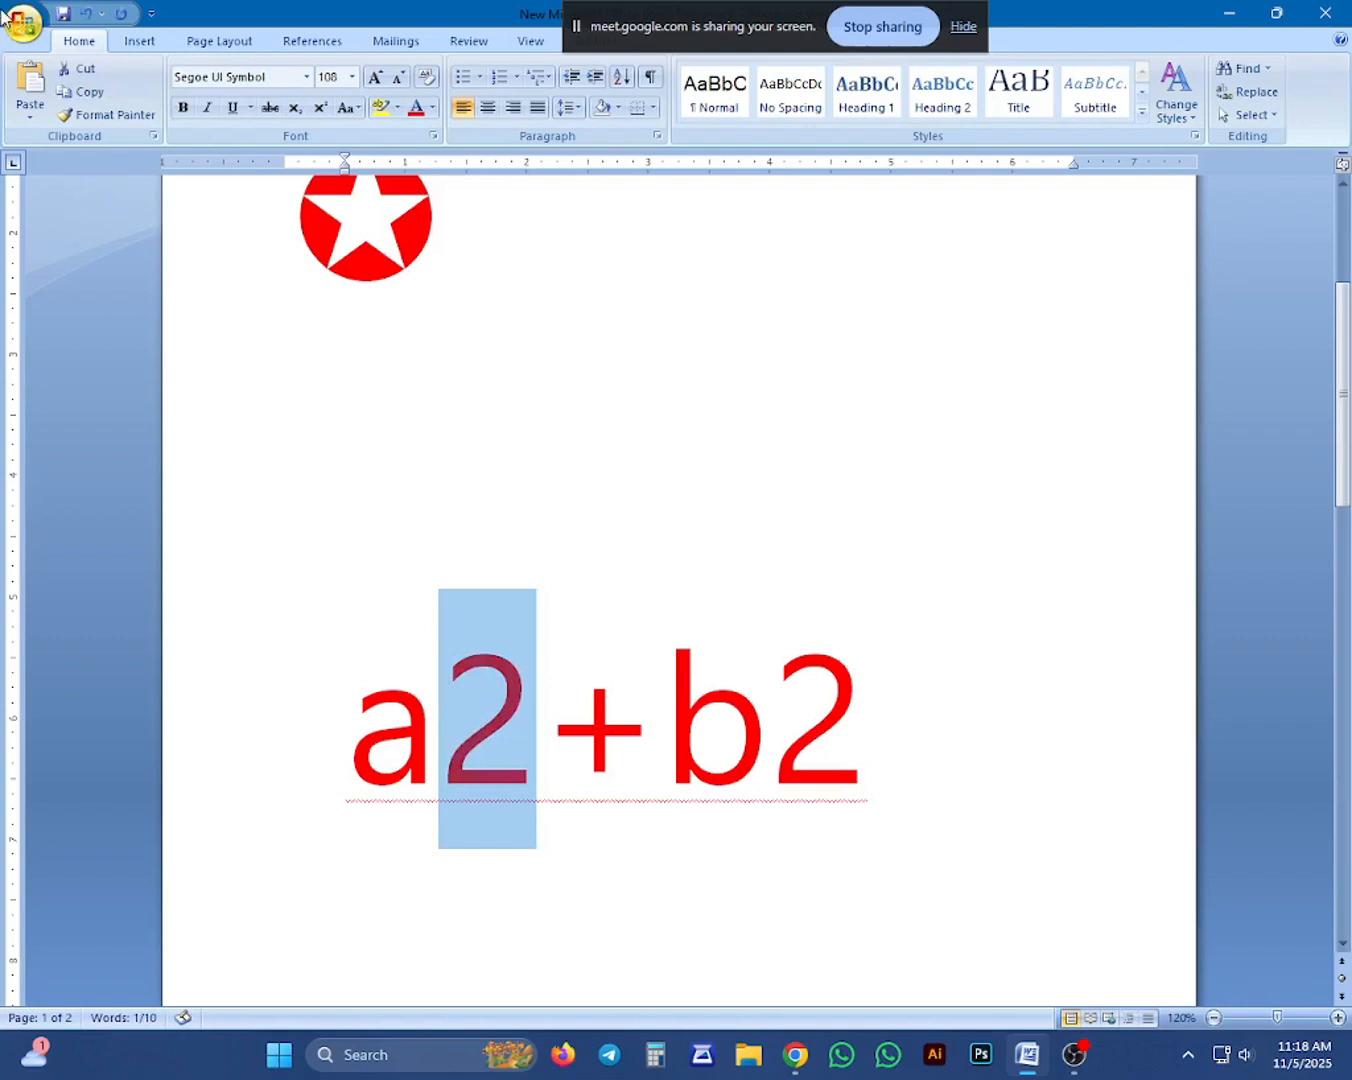
click(318, 108)
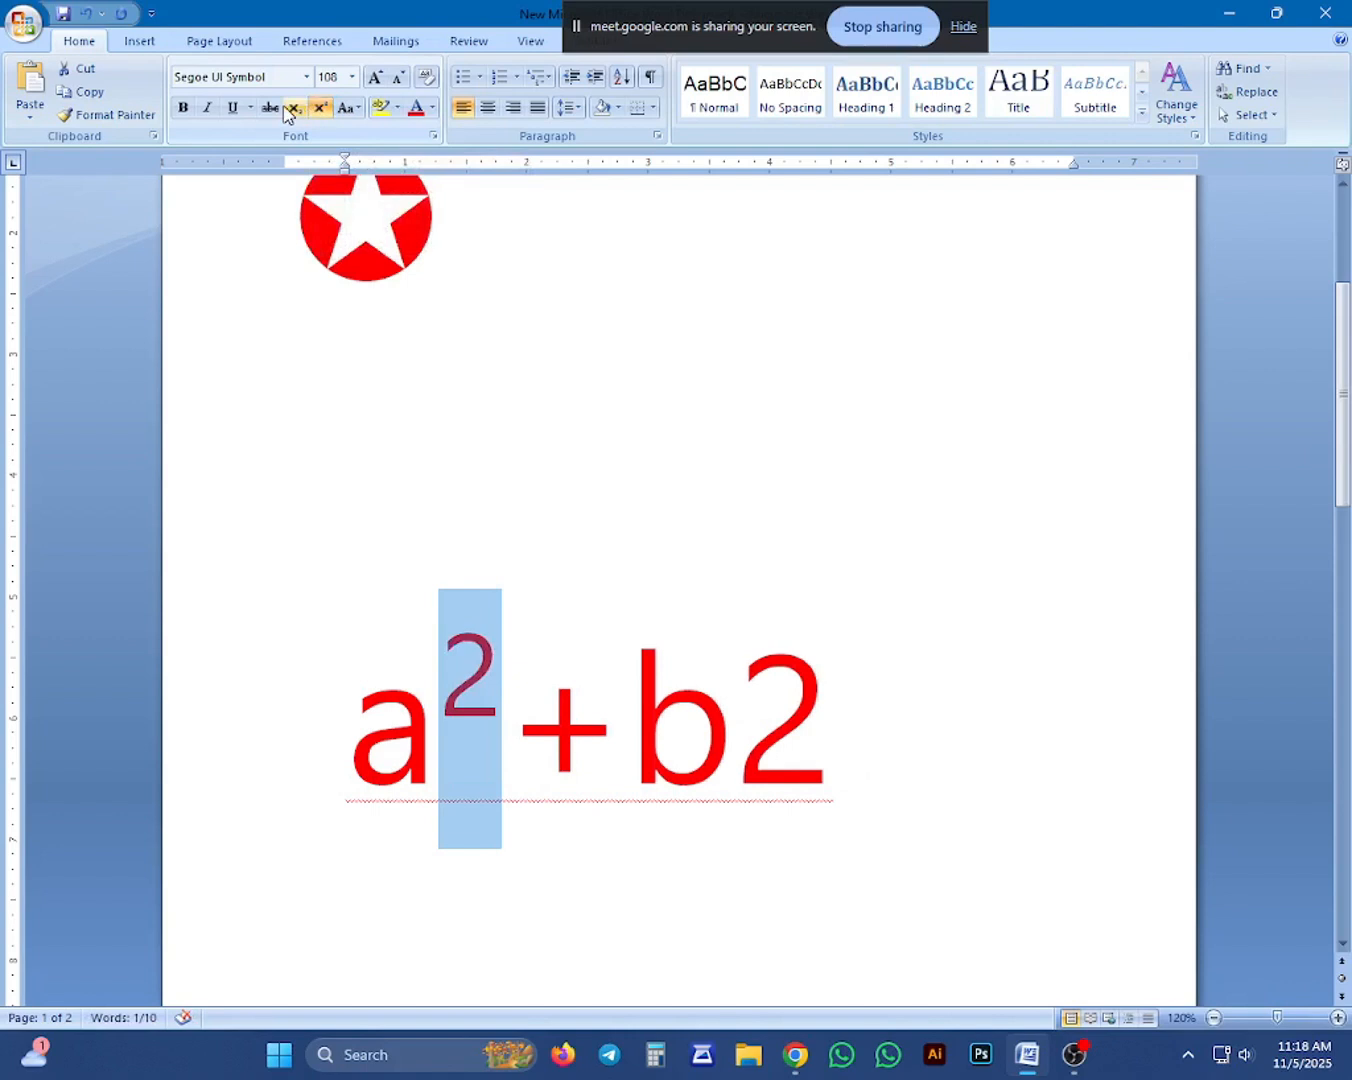
click(291, 108)
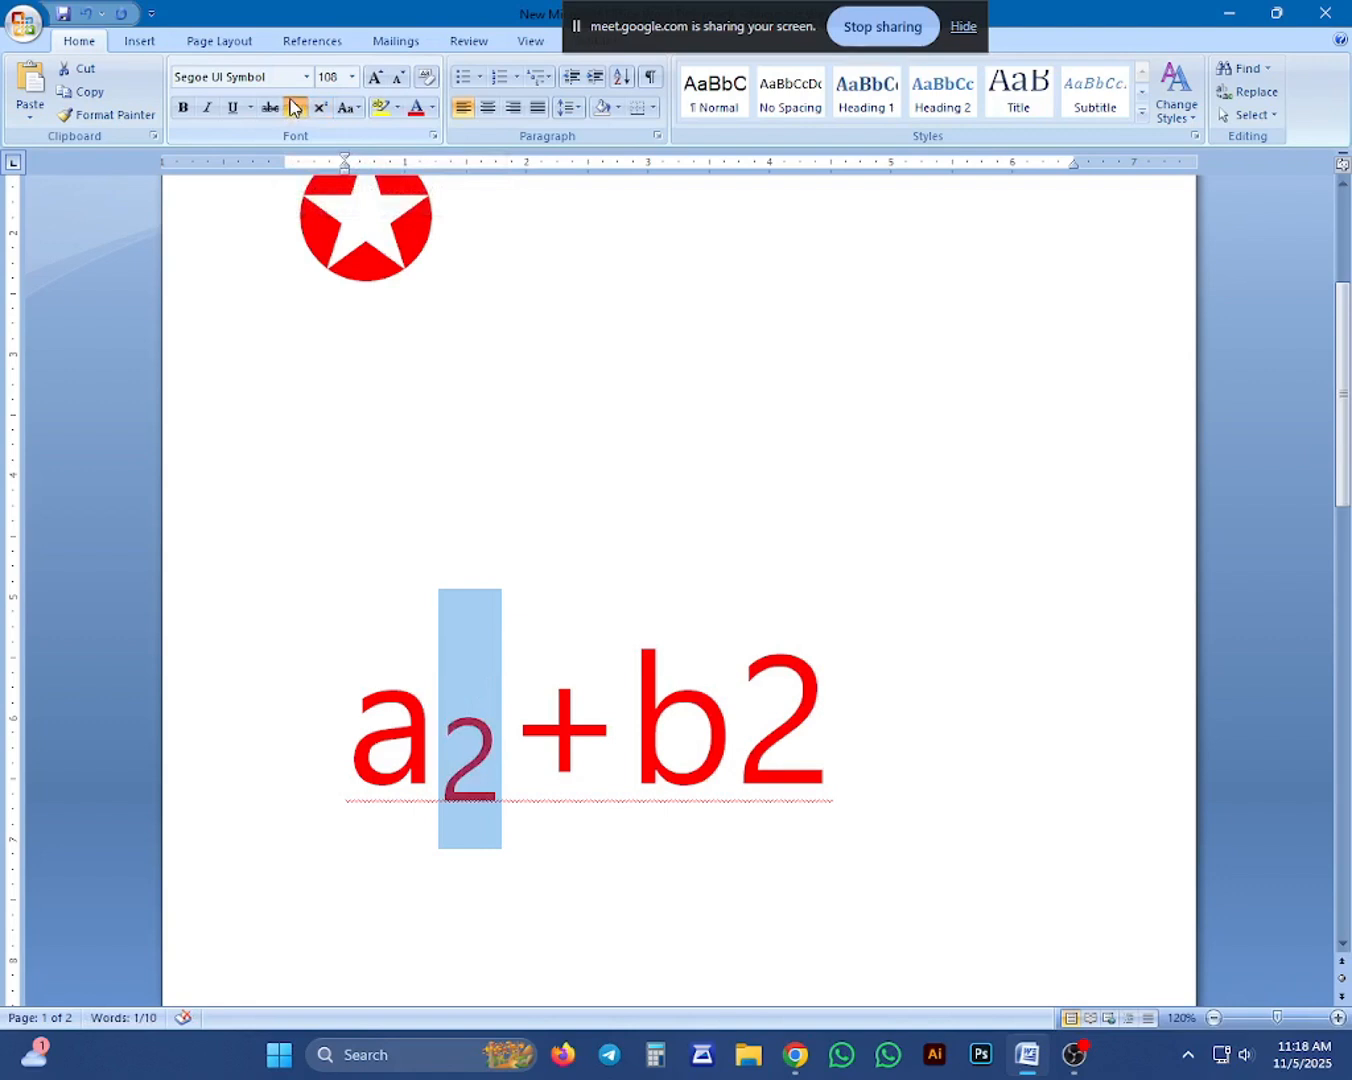
click(321, 107)
Format only the 2 after b as superscript and turn superscript off for the text that follows.
click(833, 721)
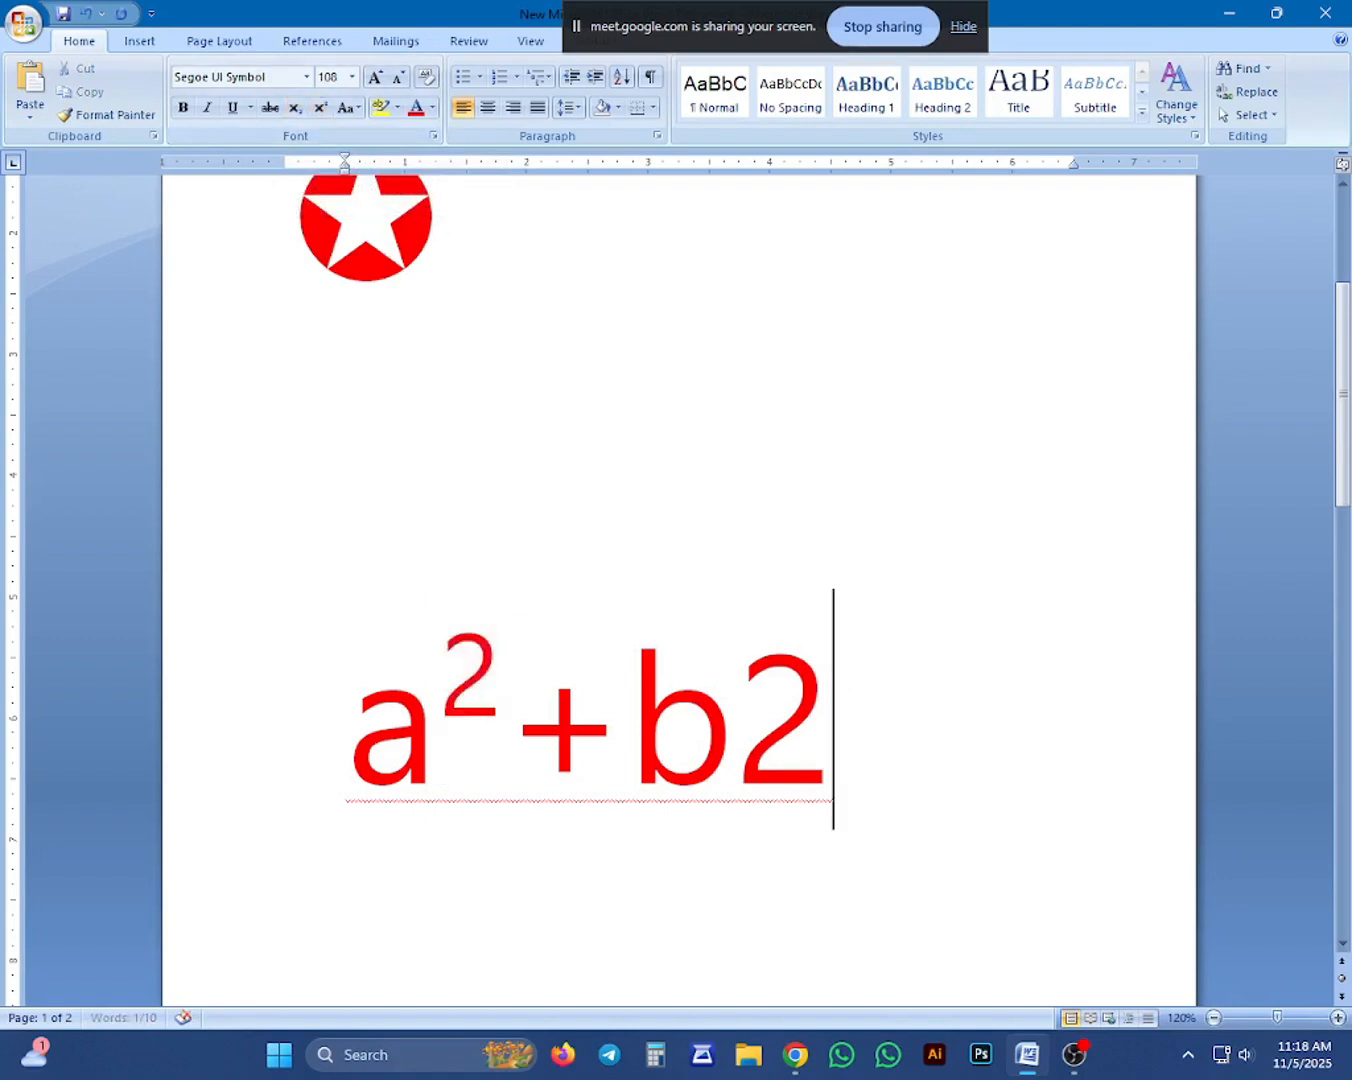
drag(886, 715, 762, 692)
double_click(768, 692)
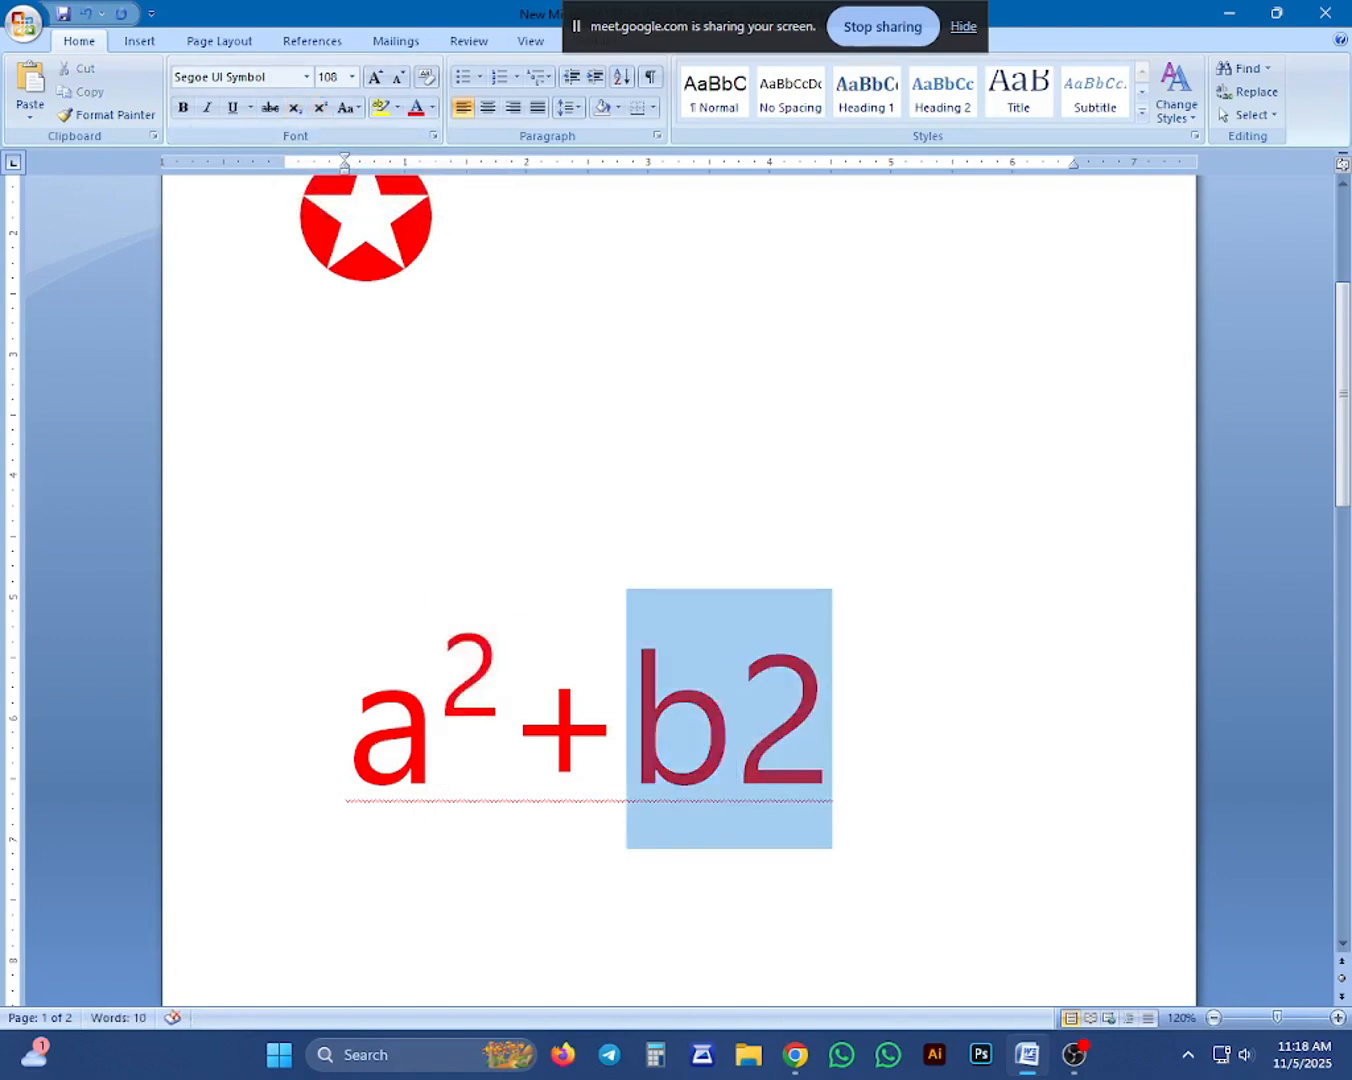
key(Right)
key(shift+Left)
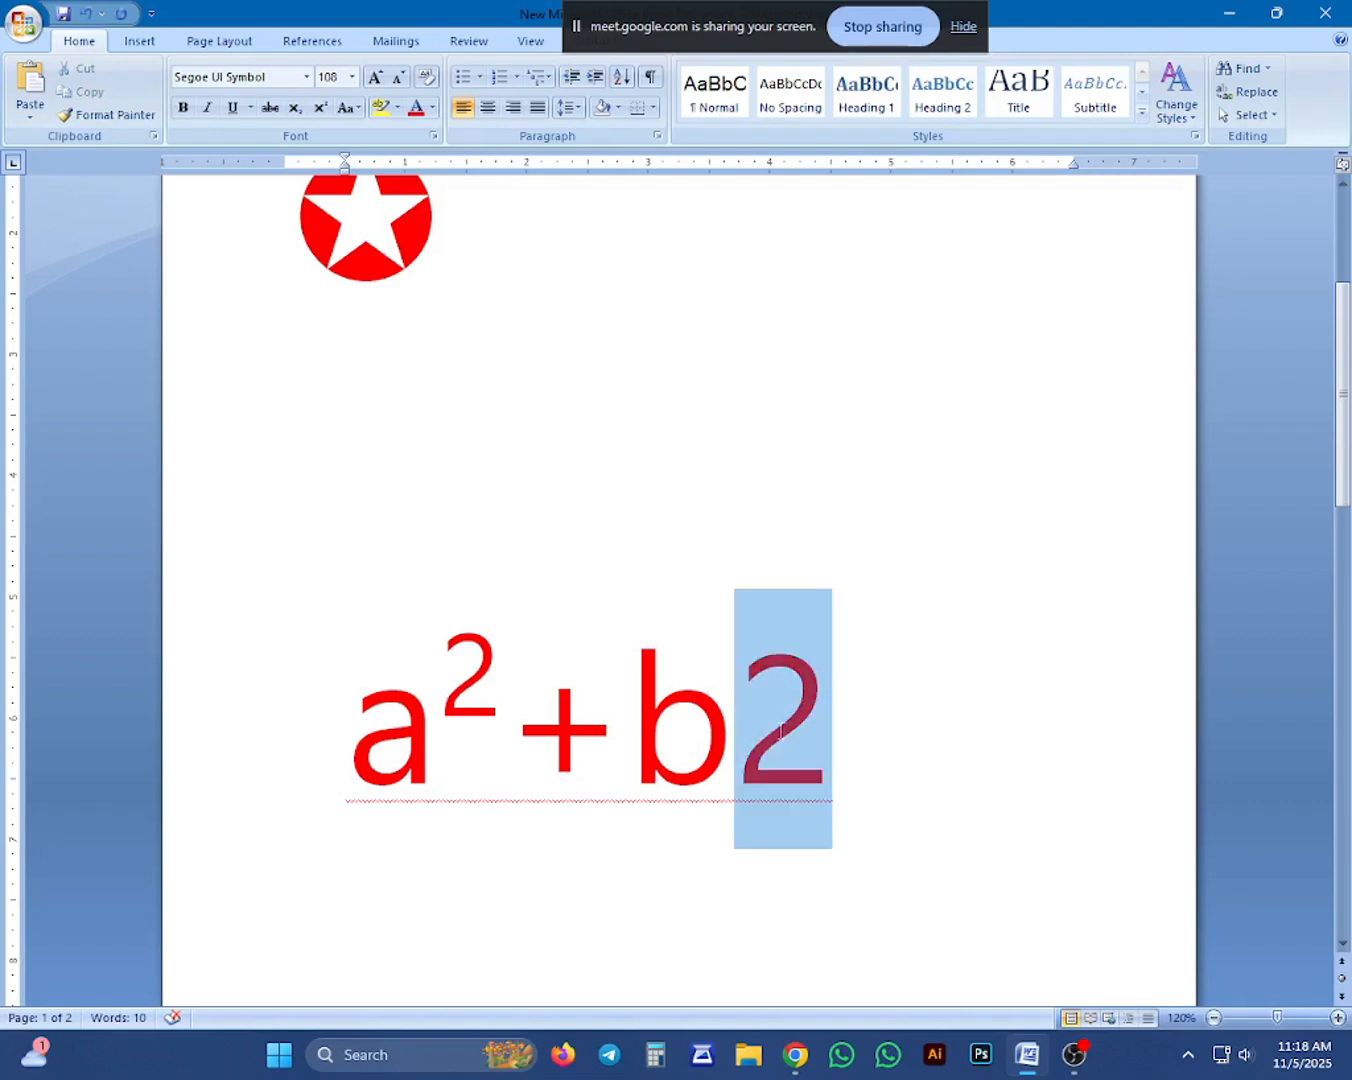
click(319, 106)
key(Right)
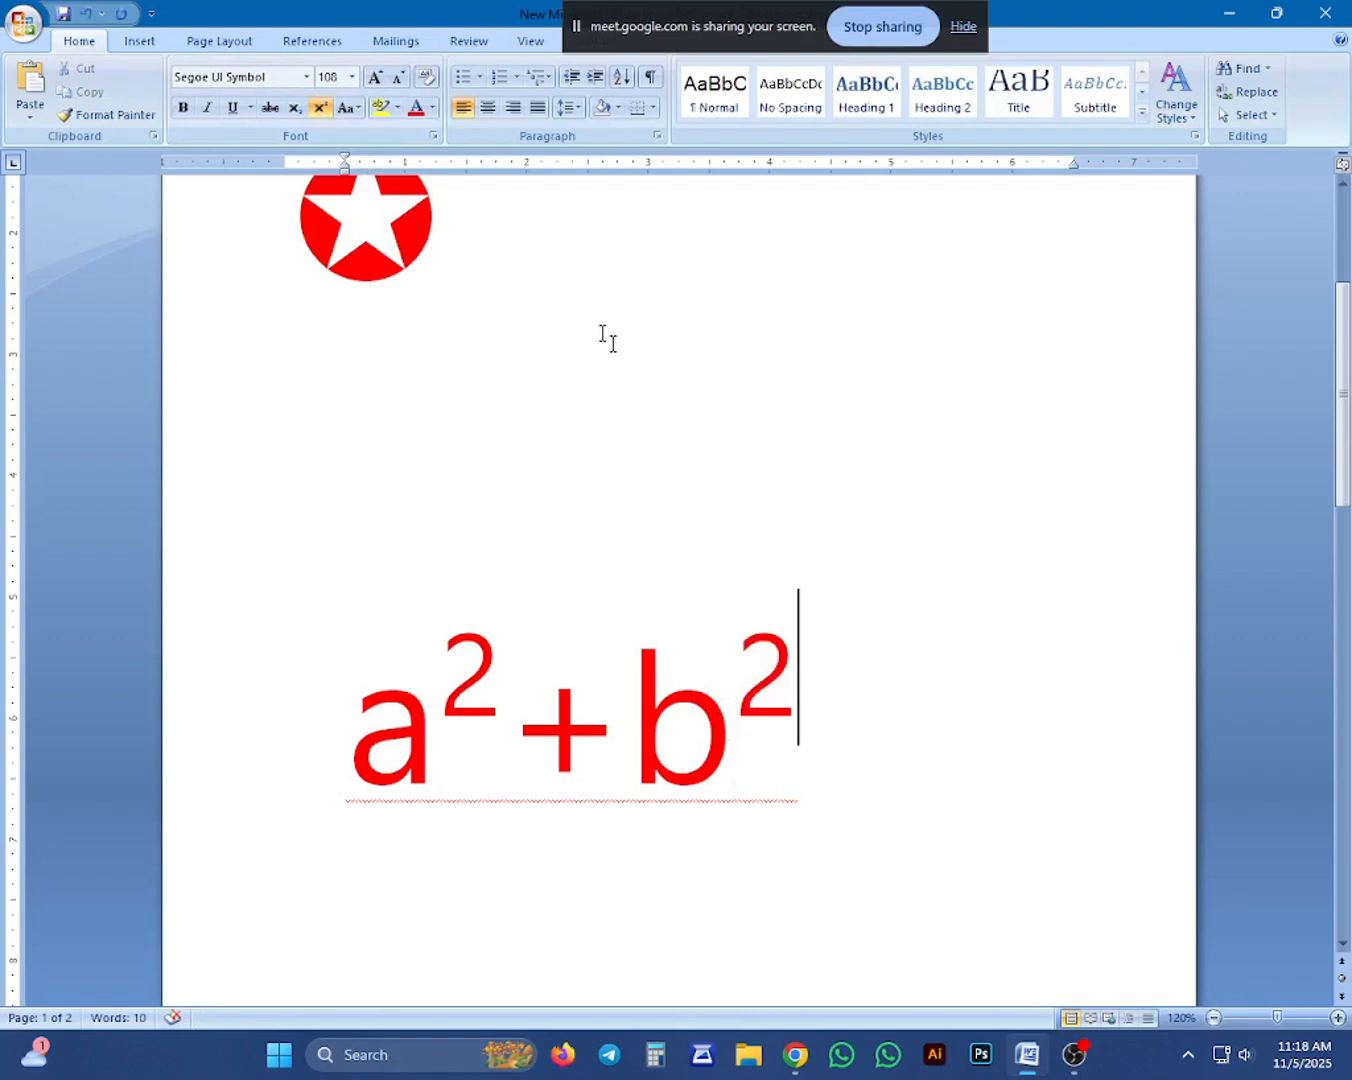
click(309, 115)
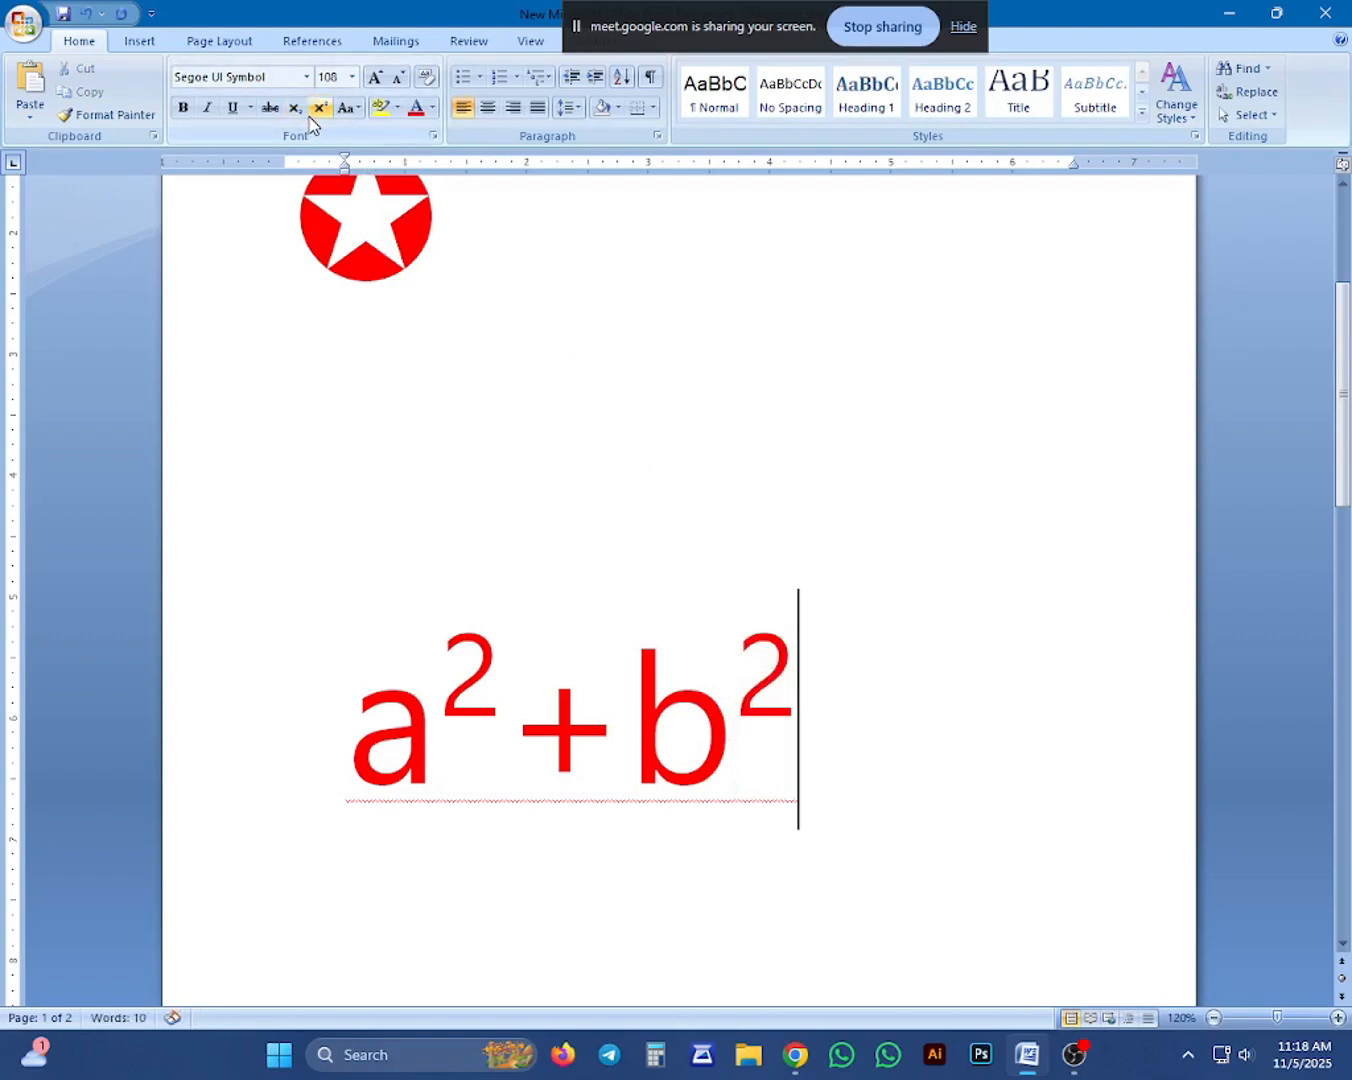
Enter 900 two lines below the a²+b² expression and format its last 0 as superscript to form a degree notation.
key(Return)
key(Return)
text(9)
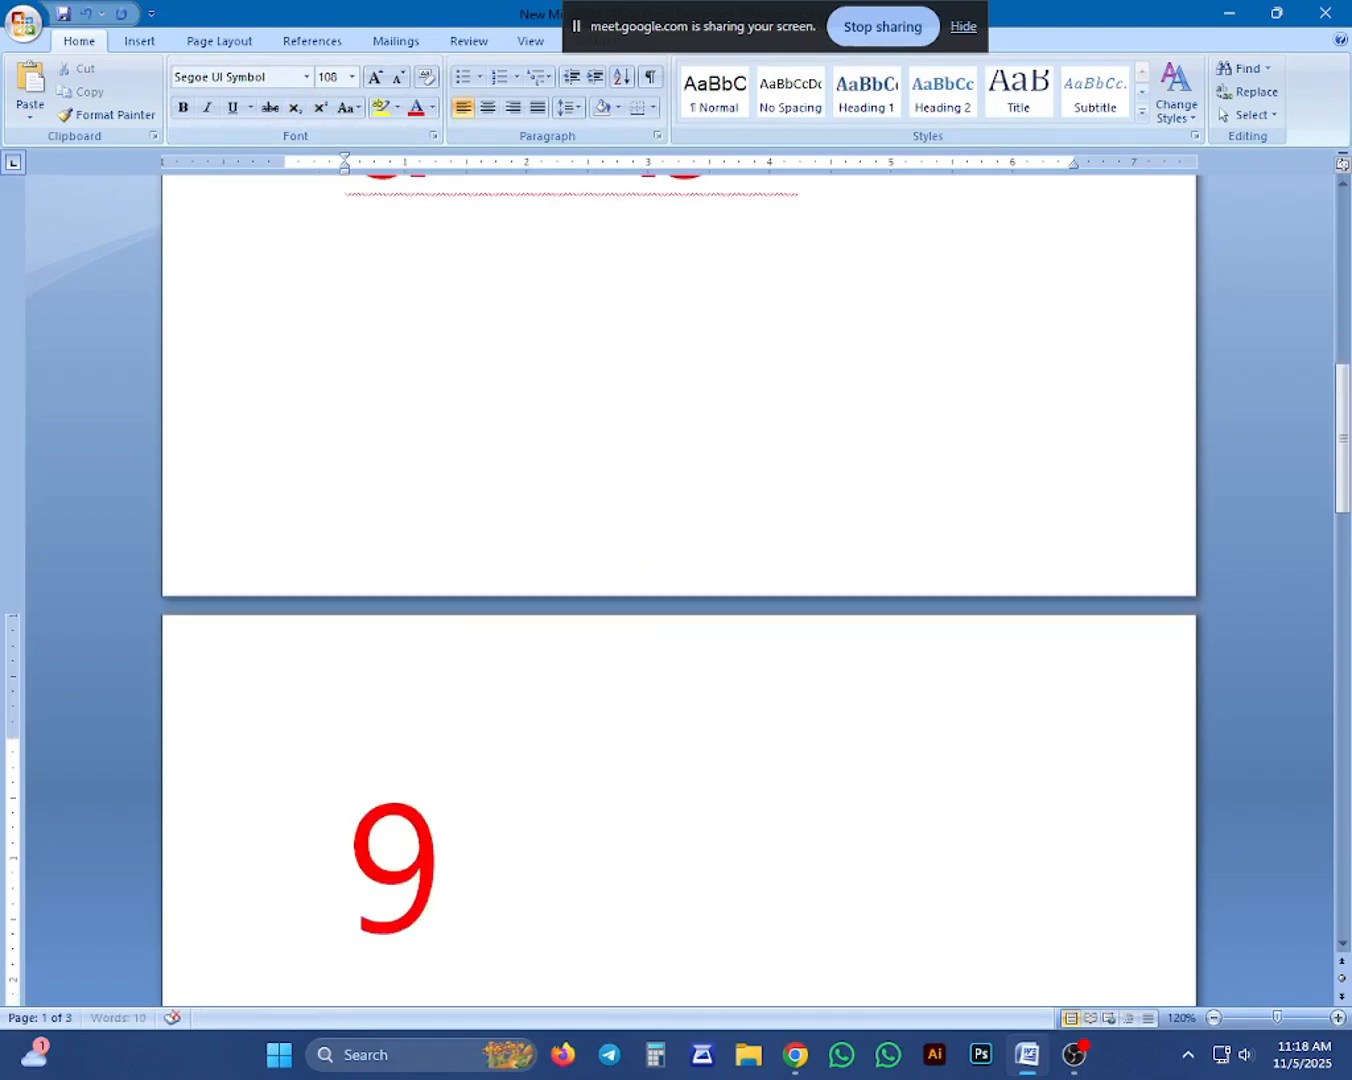
text(00)
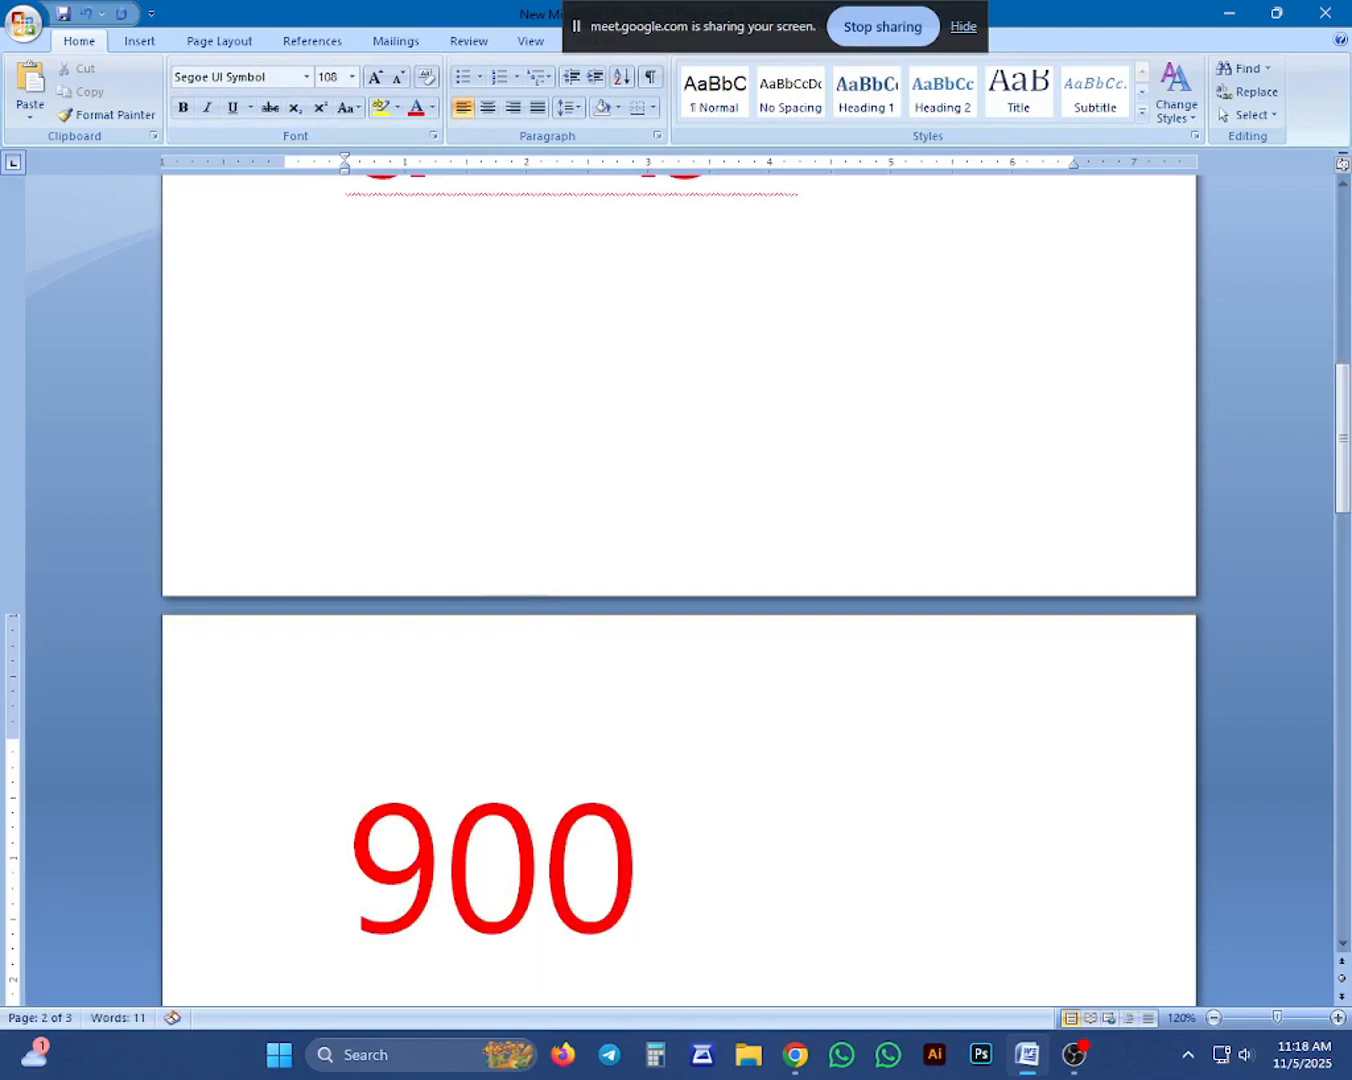
drag(600, 838, 575, 838)
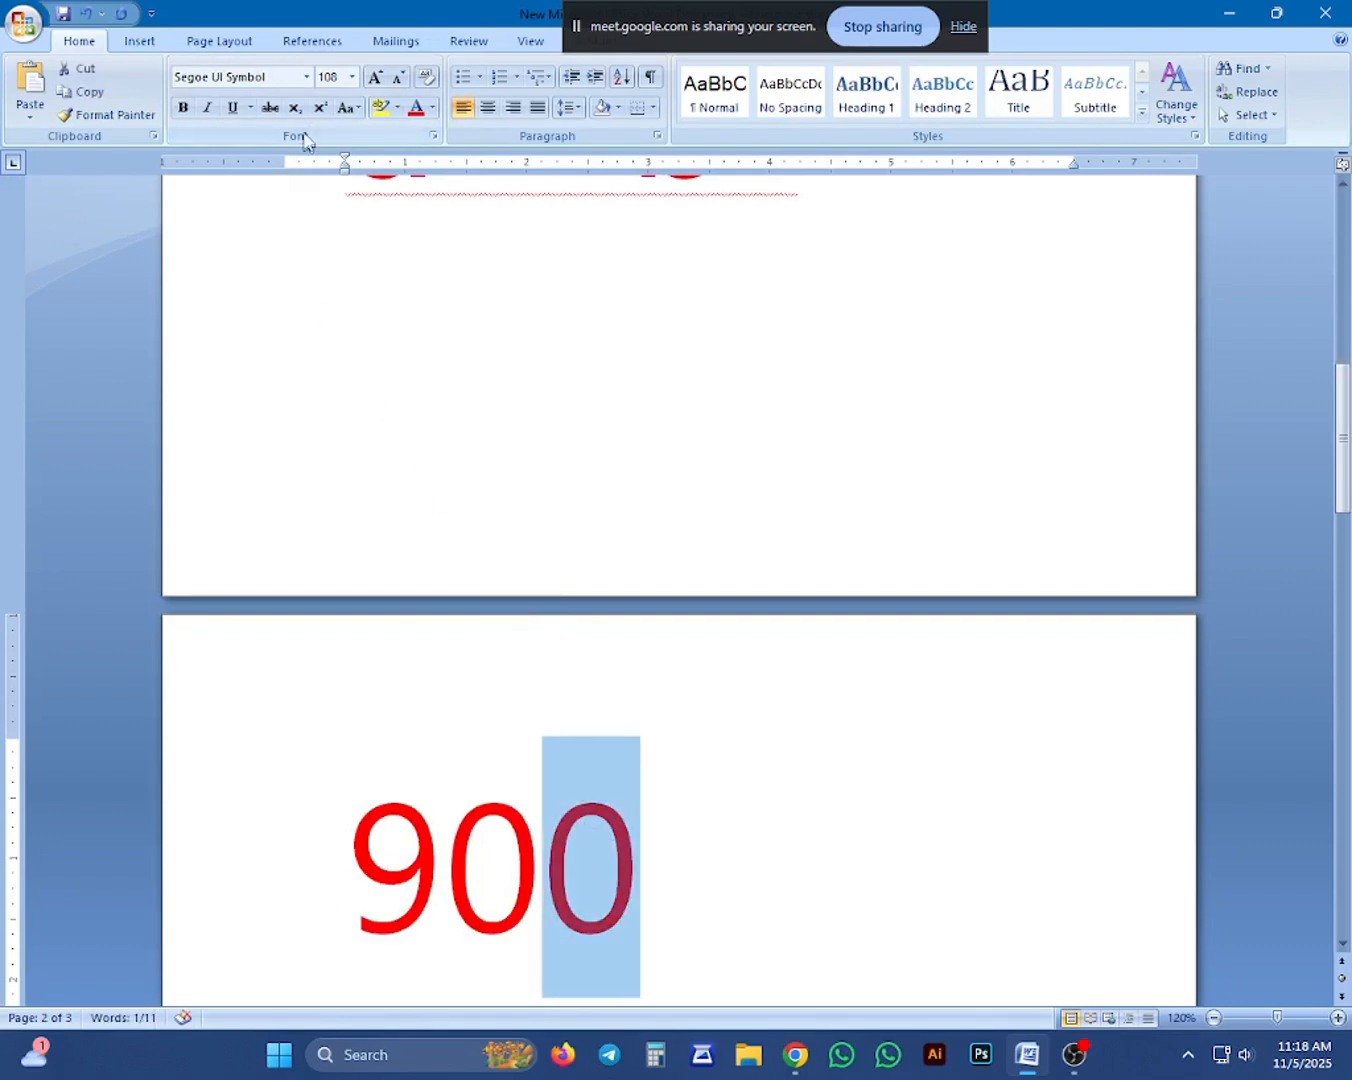
click(320, 108)
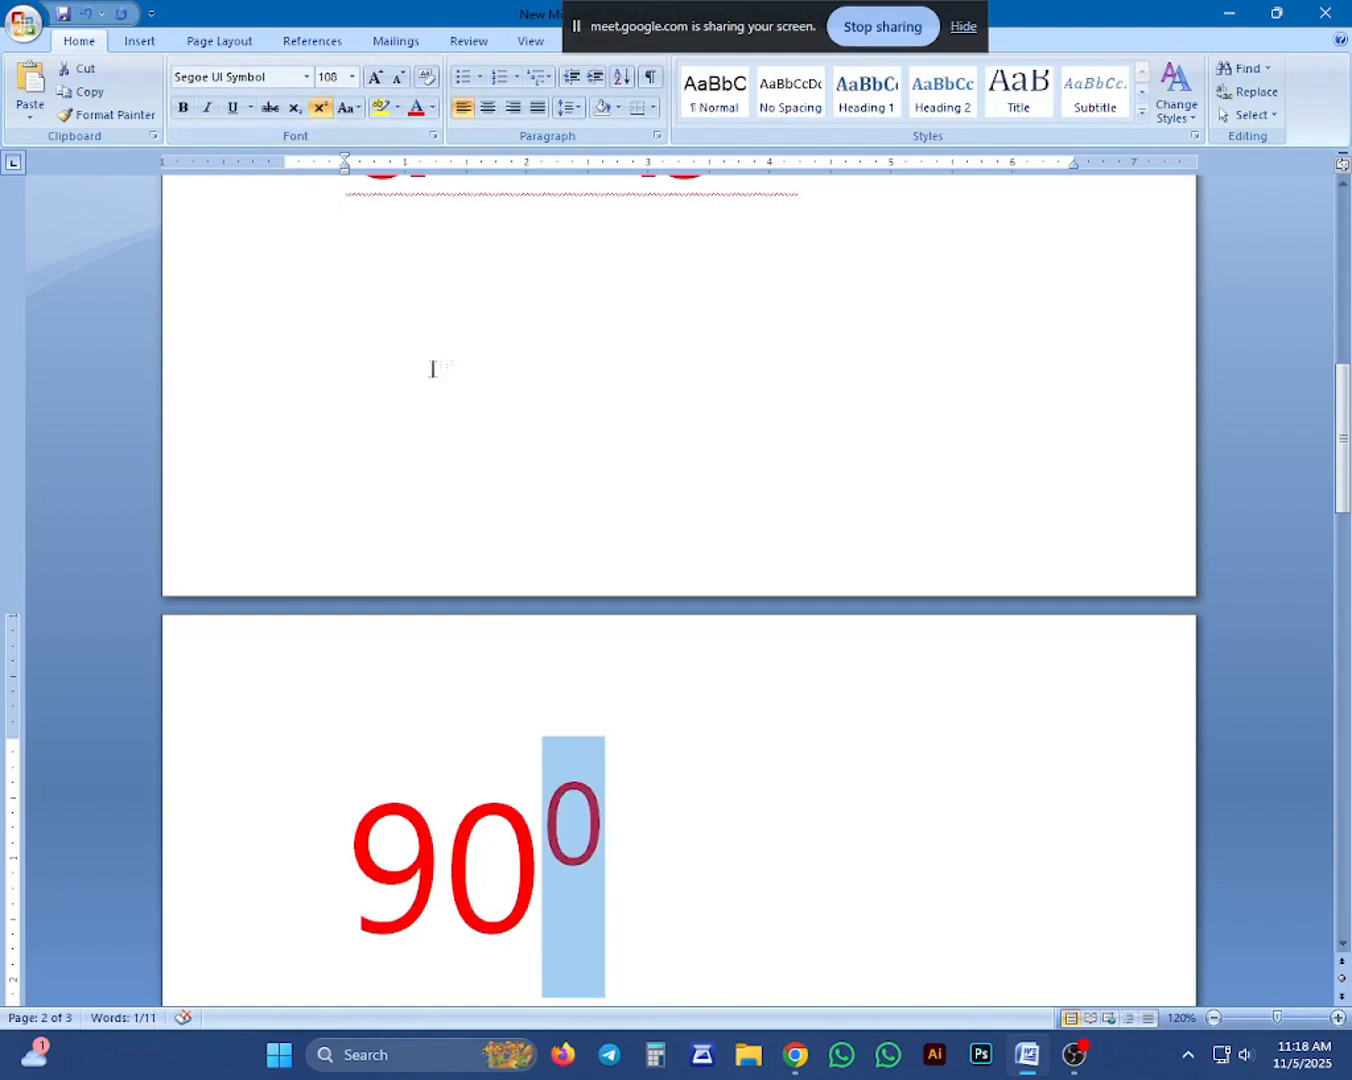
Enter 1/2 on the empty line between the star and a²+b² and start a new line so it converts to ½.
scroll(432, 368, up, 5)
scroll(432, 369, down, 2)
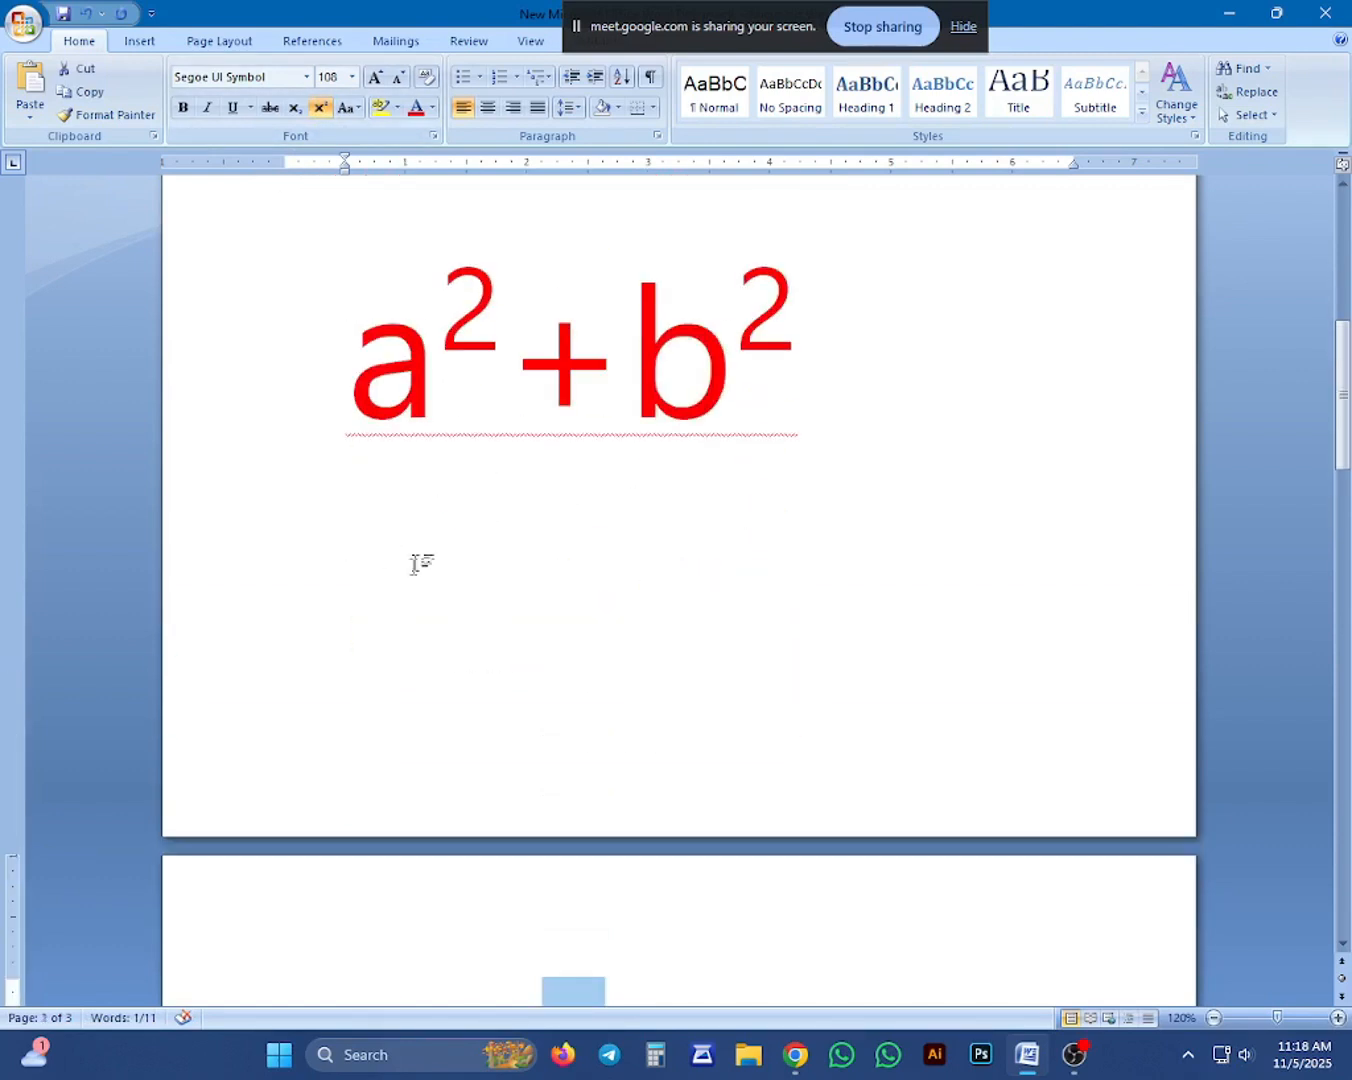
scroll(420, 563, up, 5)
click(420, 563)
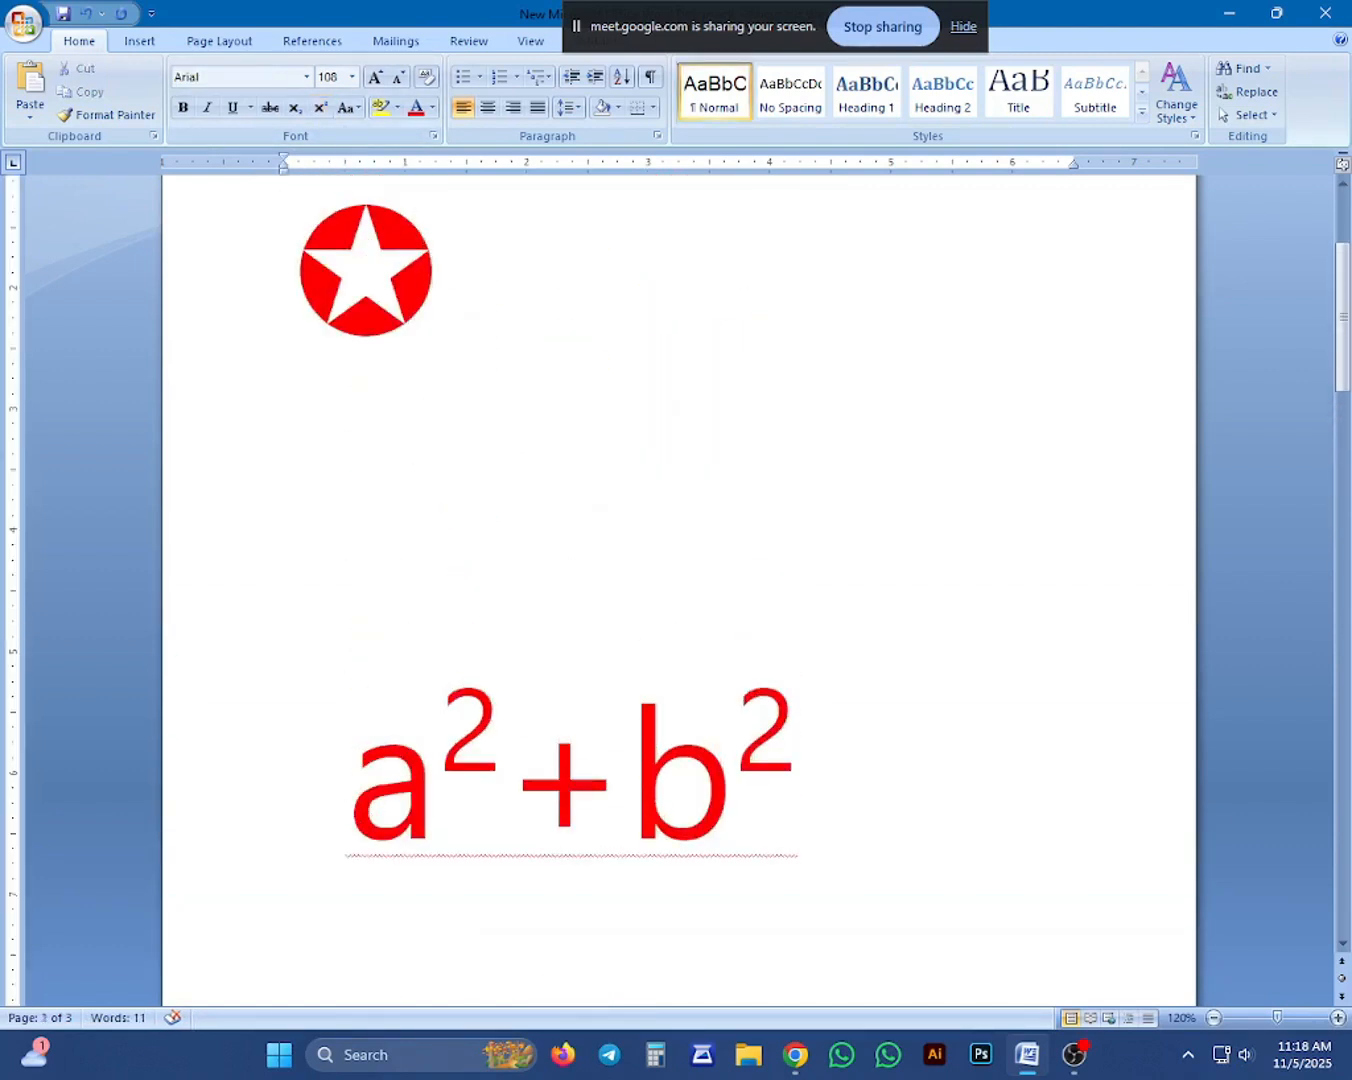
text(1/2)
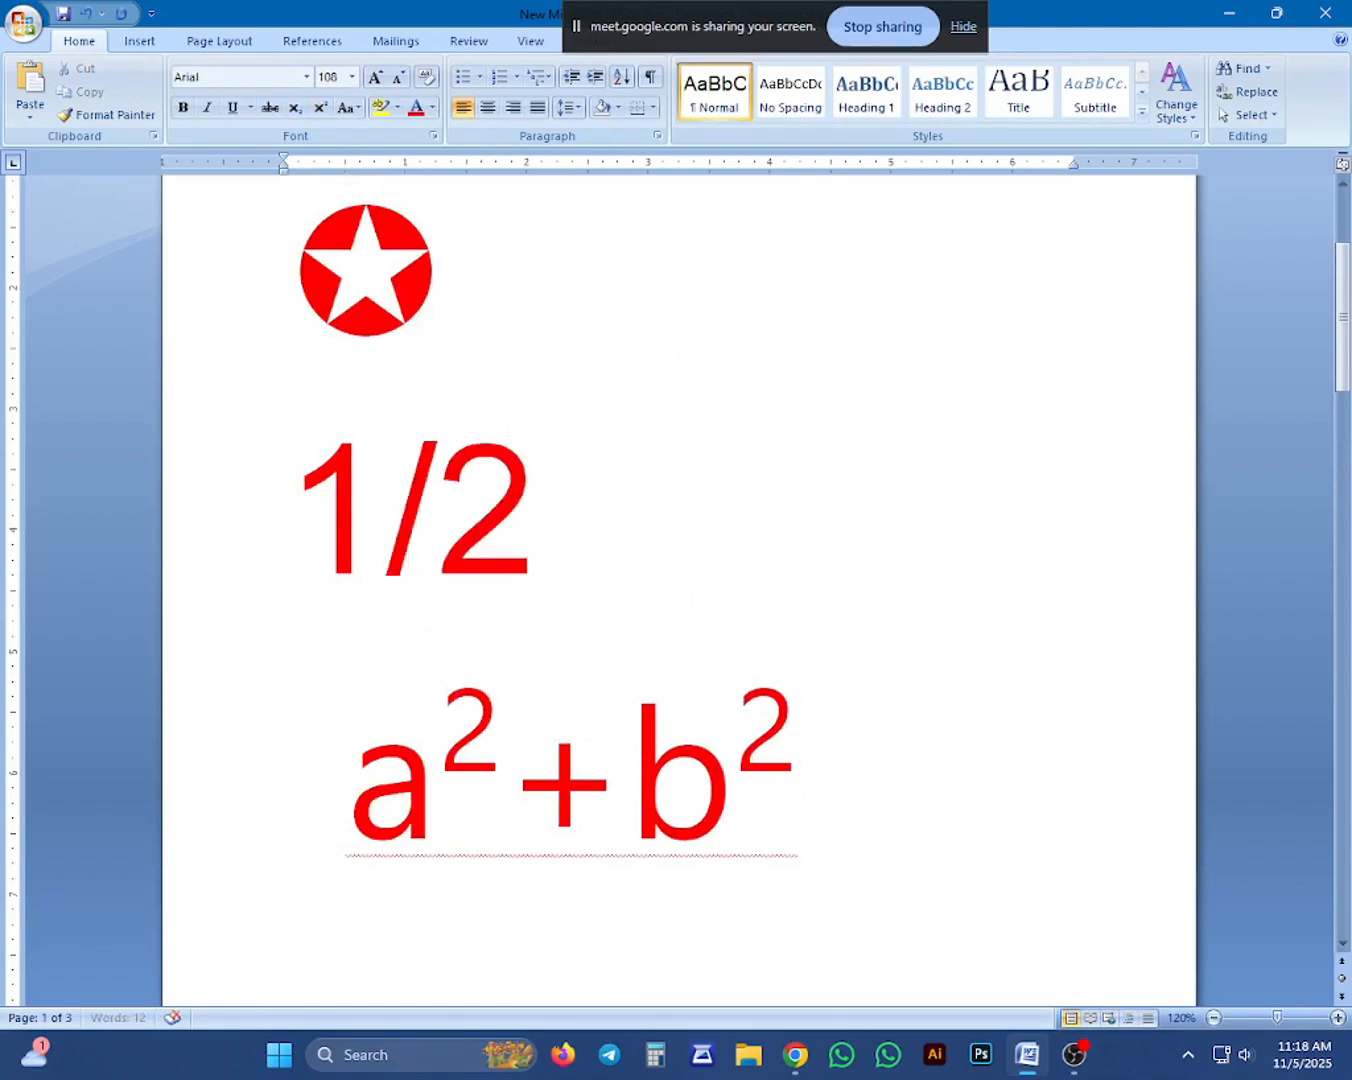
key(Return)
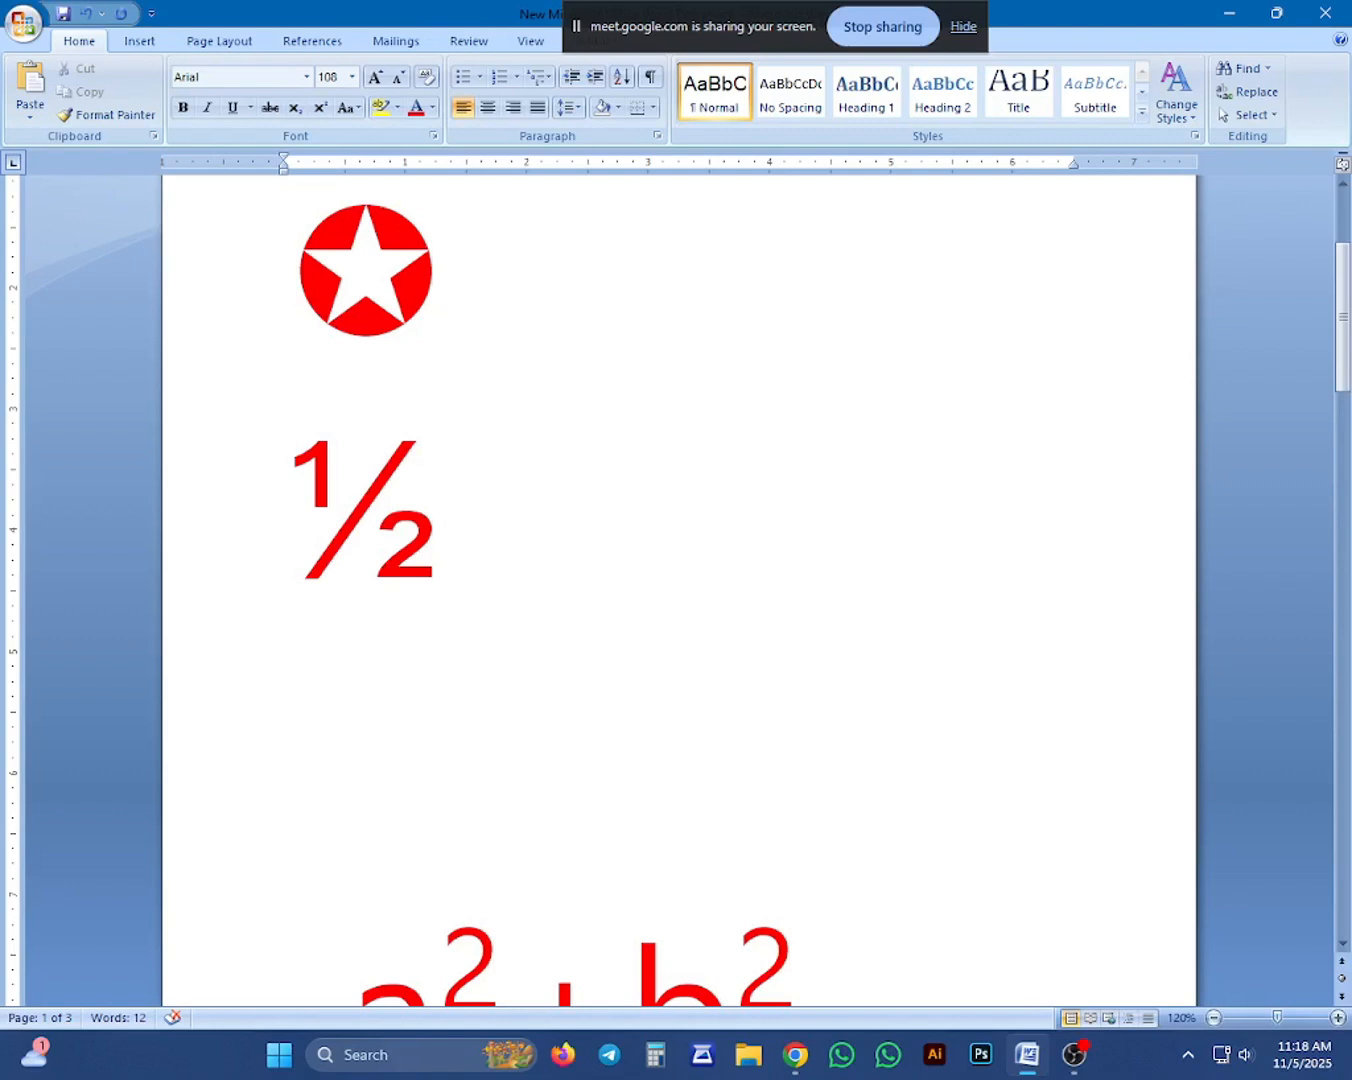
Build a stacked fraction below ½ by entering 1 and 2 on separate lines and underlining the 1.
text(1)
key(Return)
text(2)
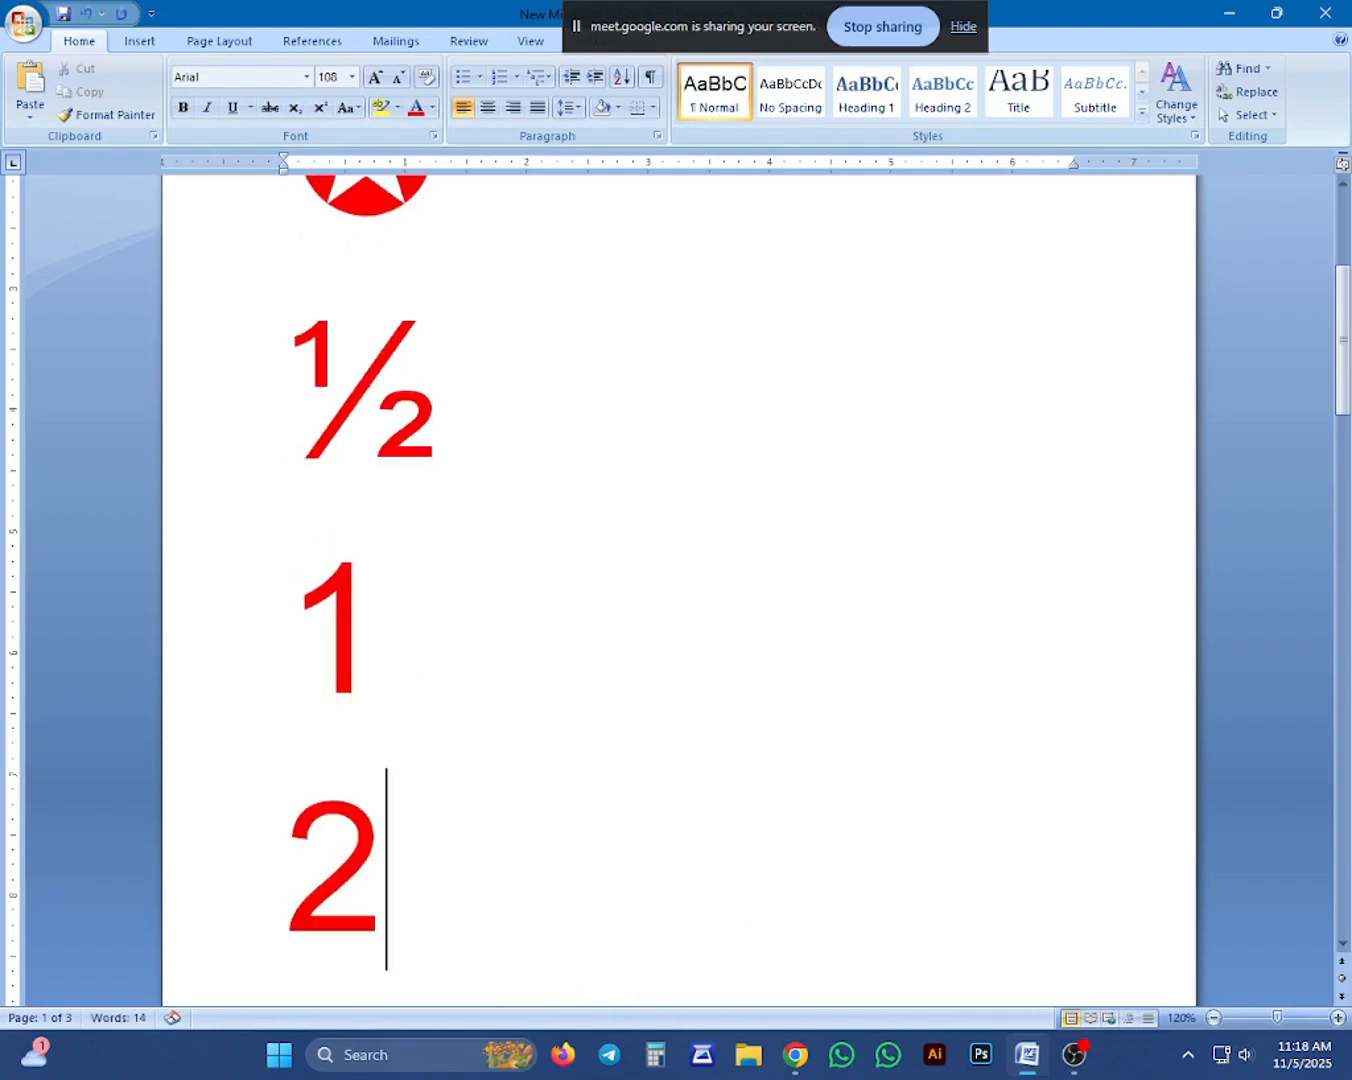
click(371, 628)
triple_click(297, 643)
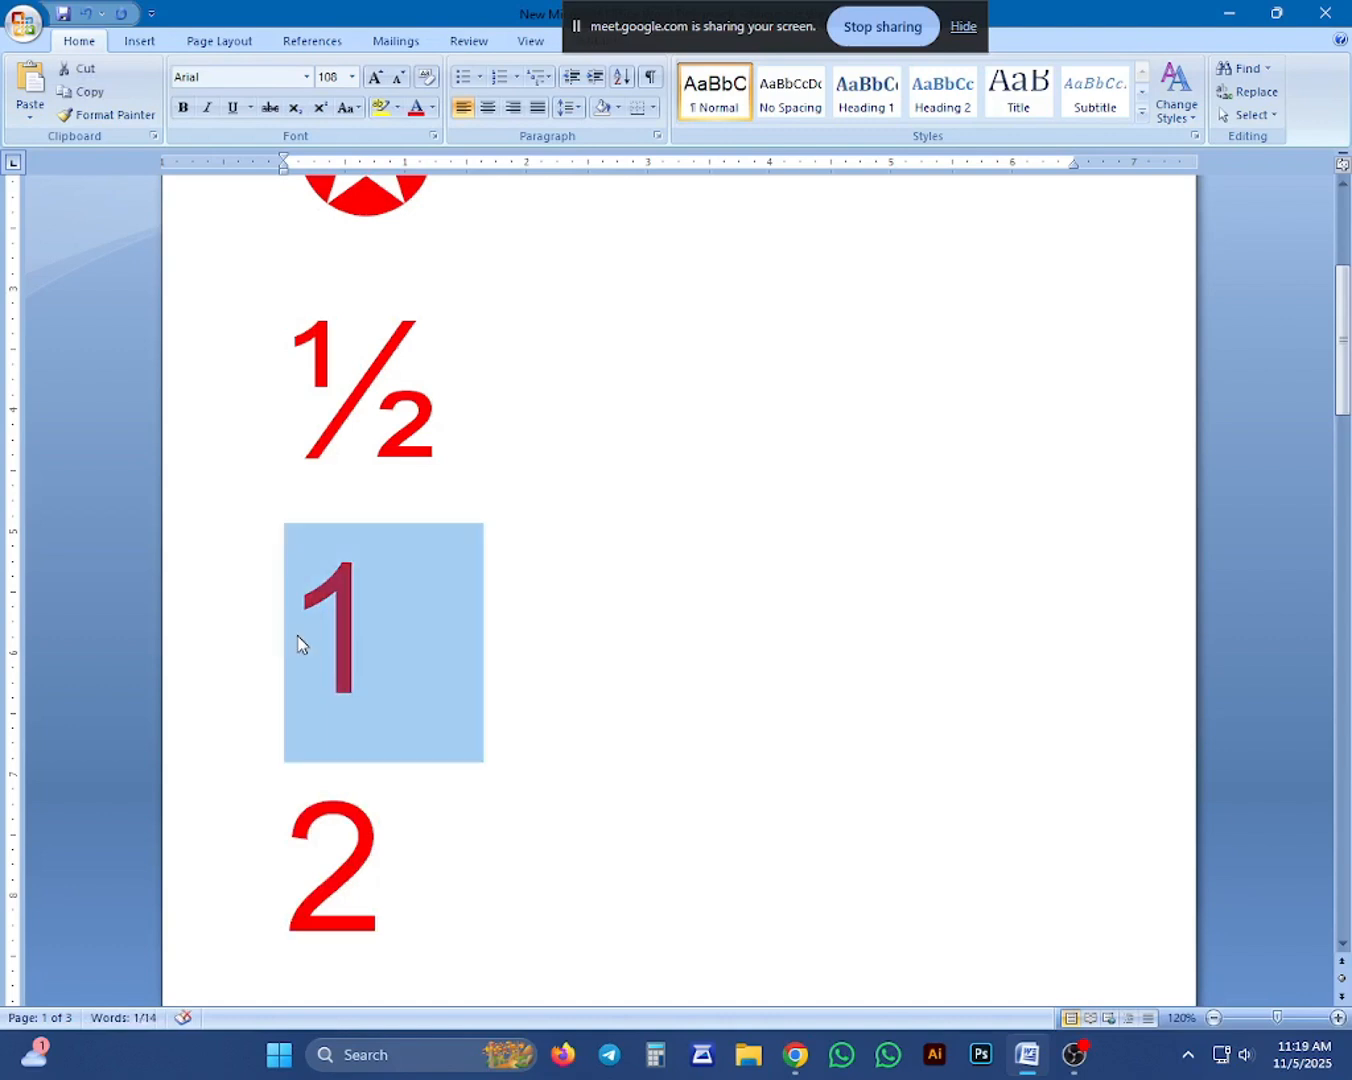
key(ctrl+u)
key(Right)
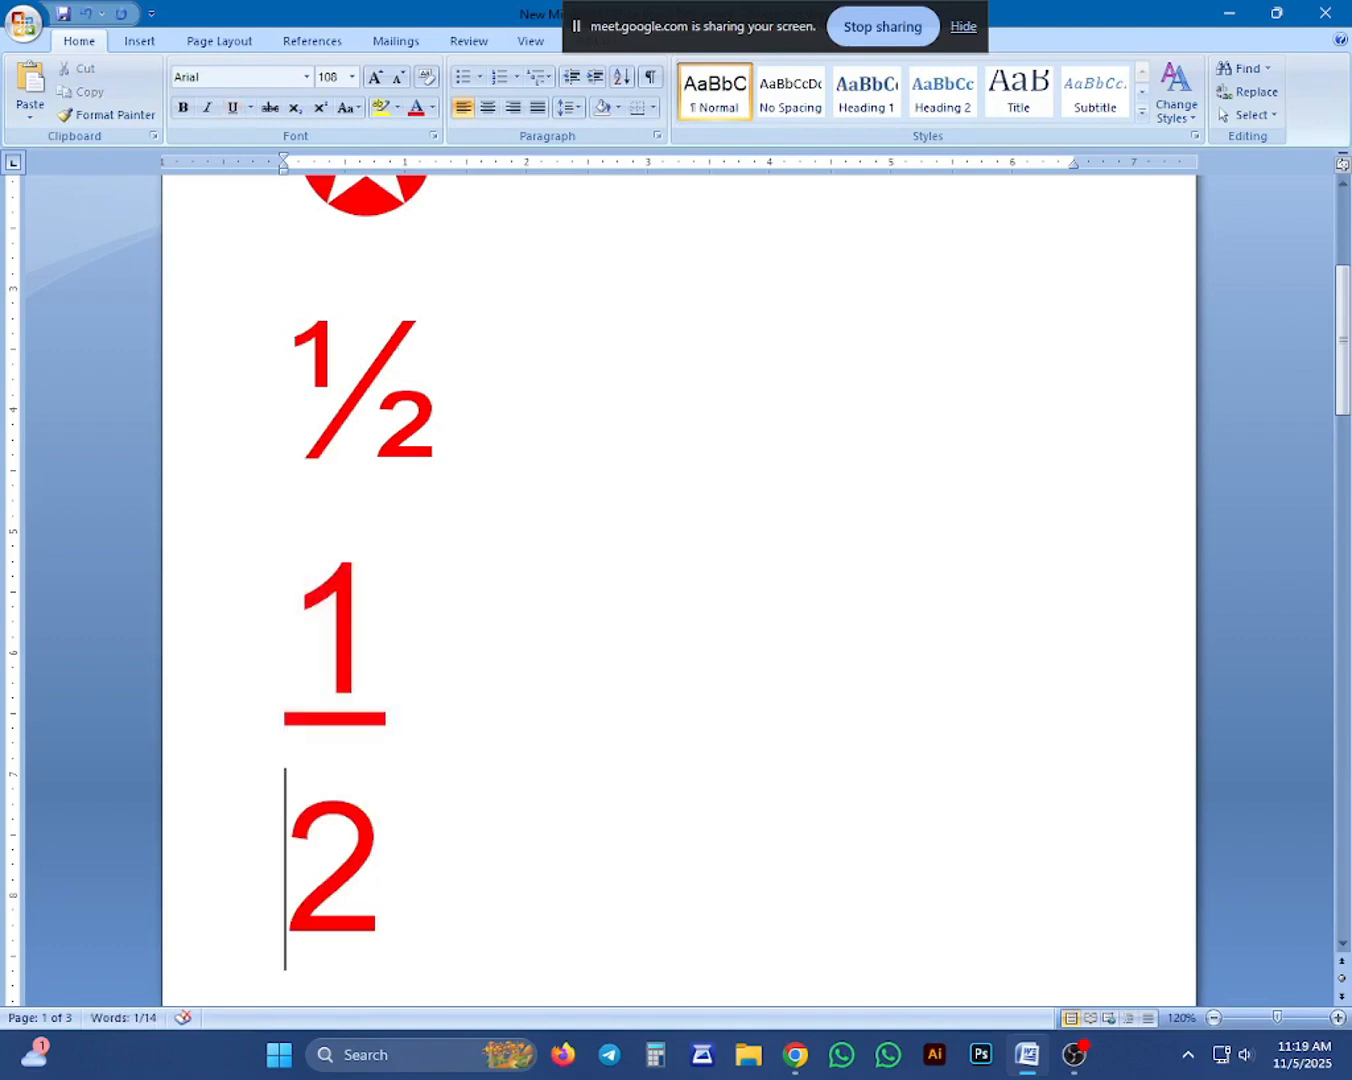